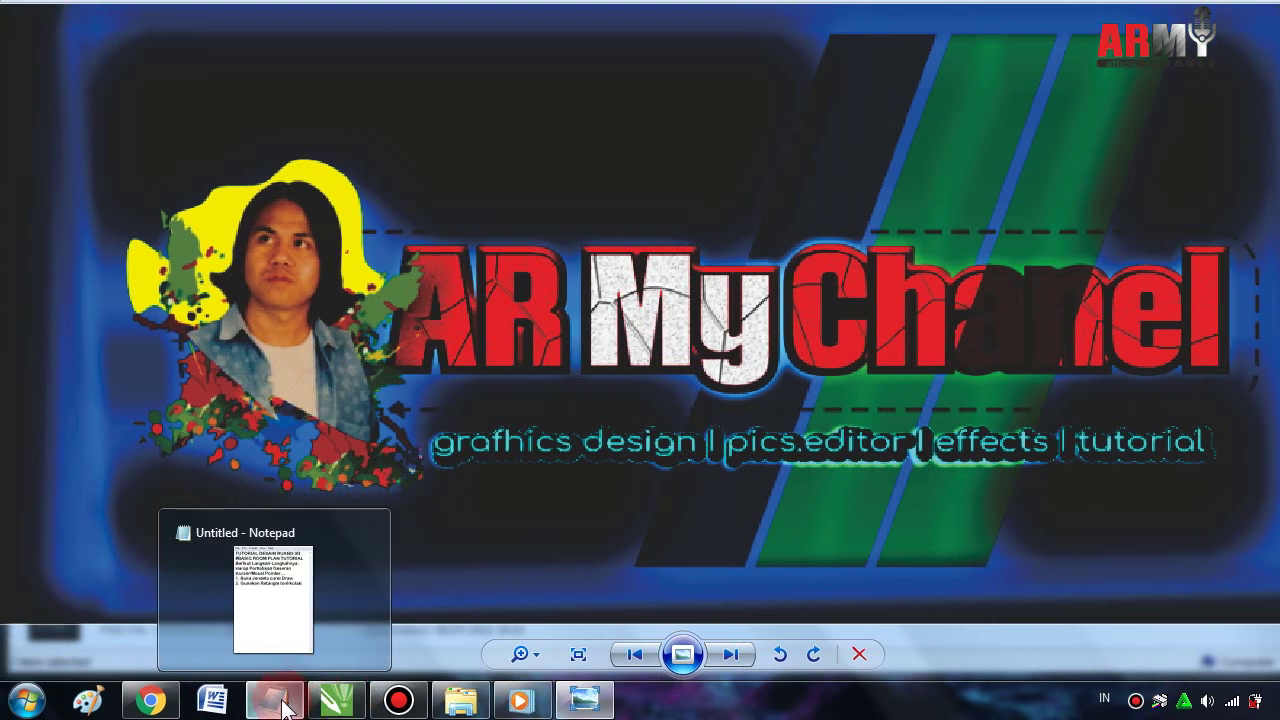
- Bring up the tutorial notes and blank drawing, moving the notes window to the upper left
click(281, 705)
mouse_move(336, 700)
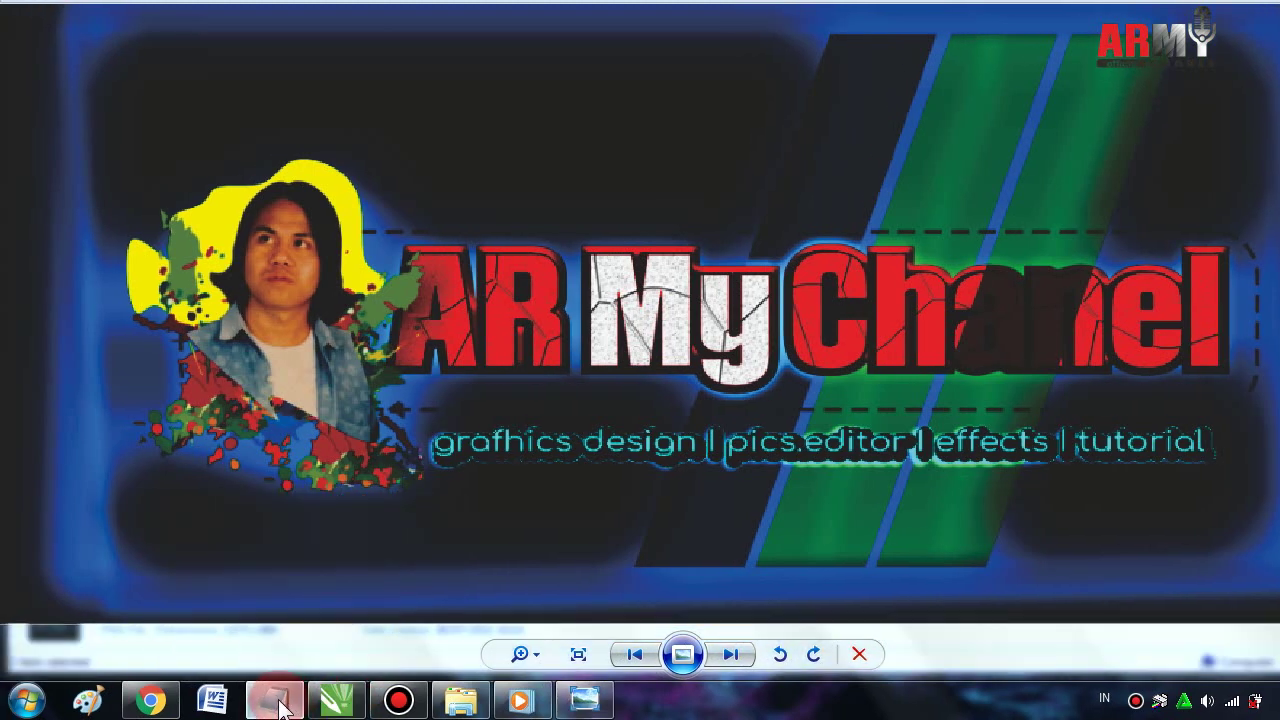
click(336, 705)
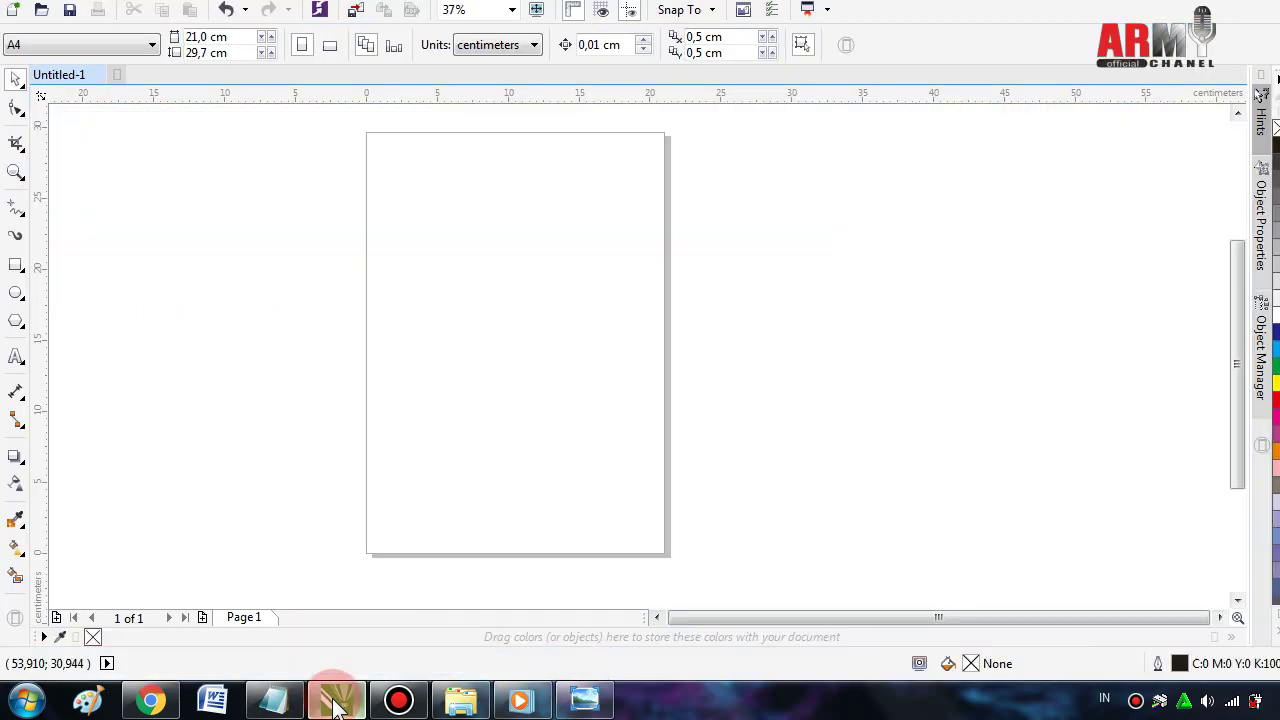
click(276, 703)
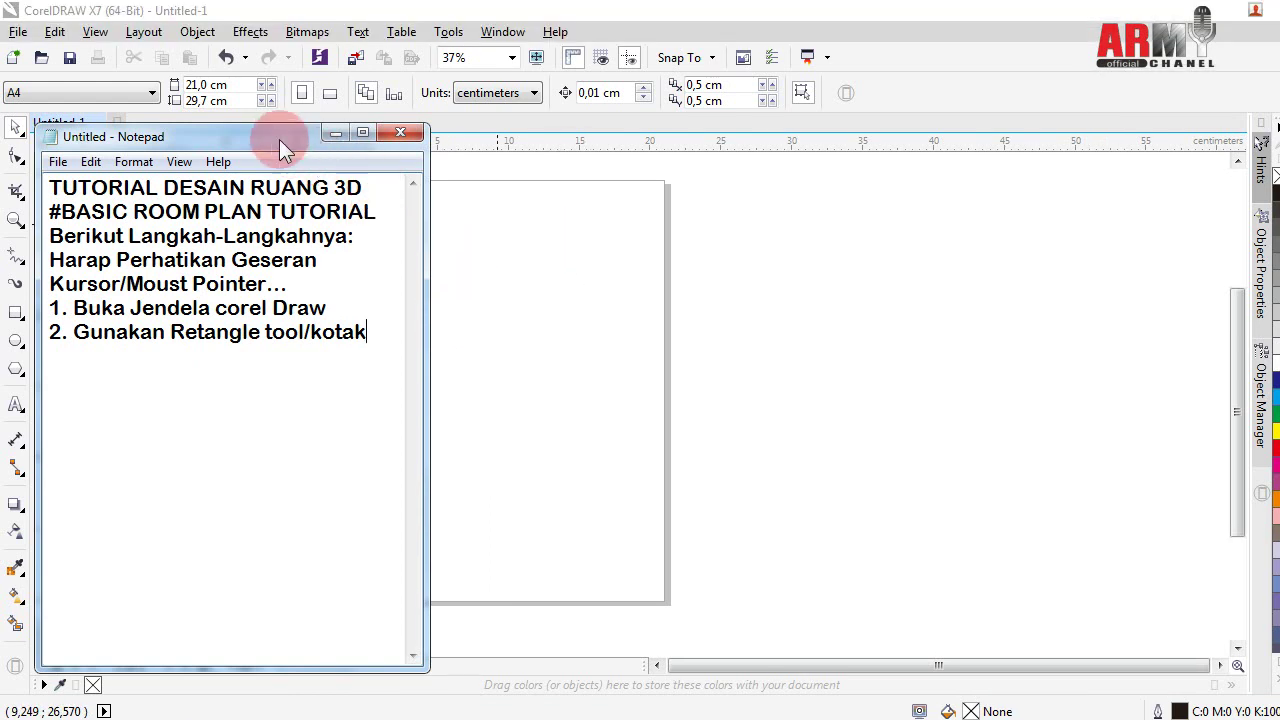
drag(279, 139, 254, 166)
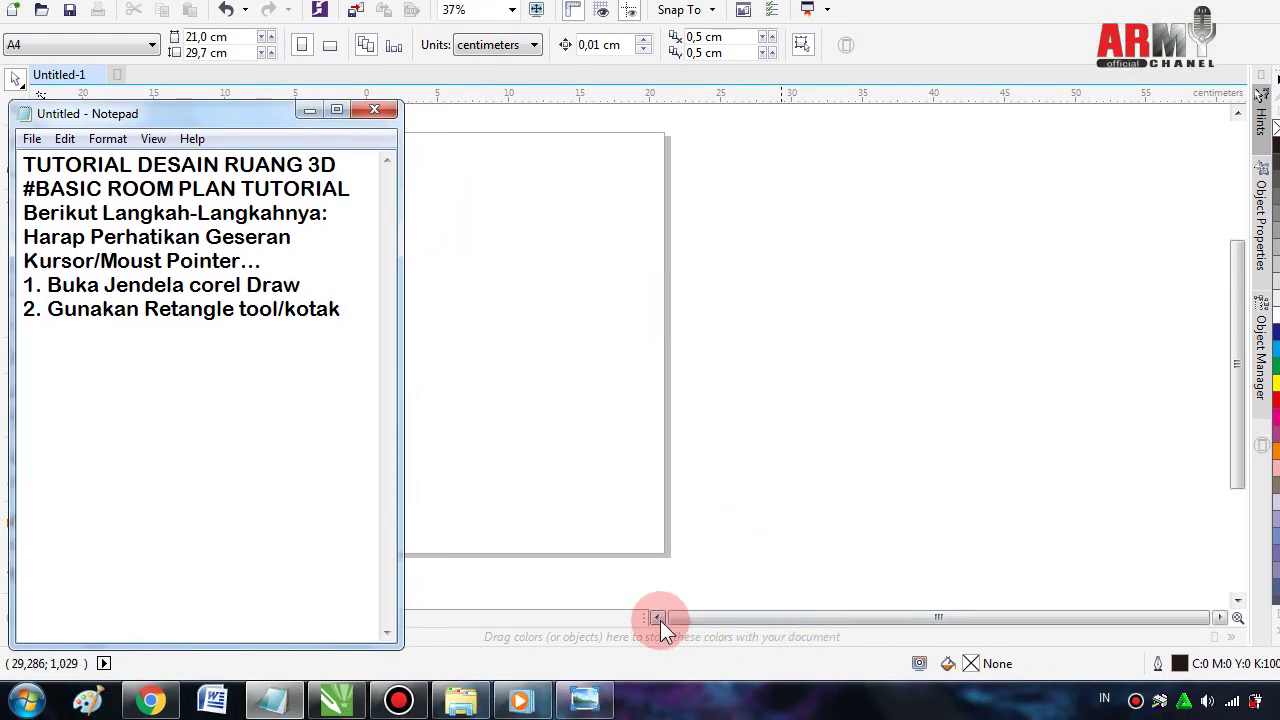
click(659, 618)
- Switch between the channel banner, Untitled-1 drawing and notes, ending with the notes in front
click(578, 698)
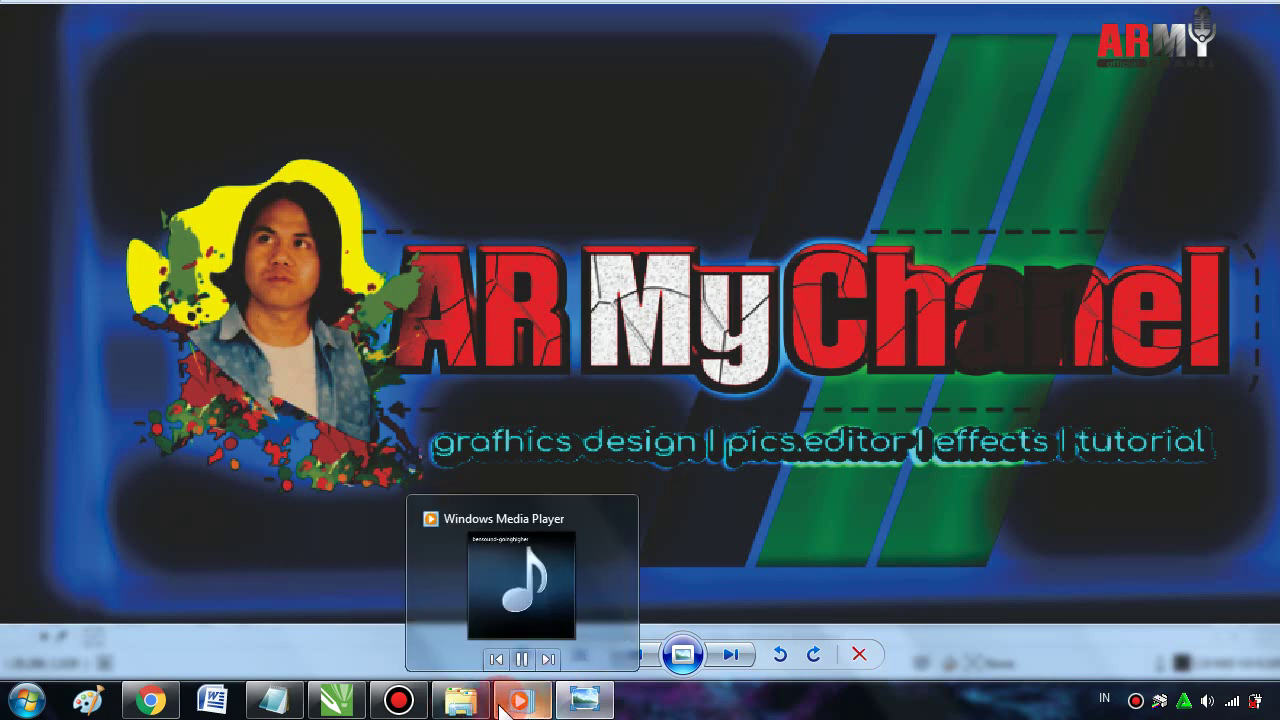
mouse_move(337, 699)
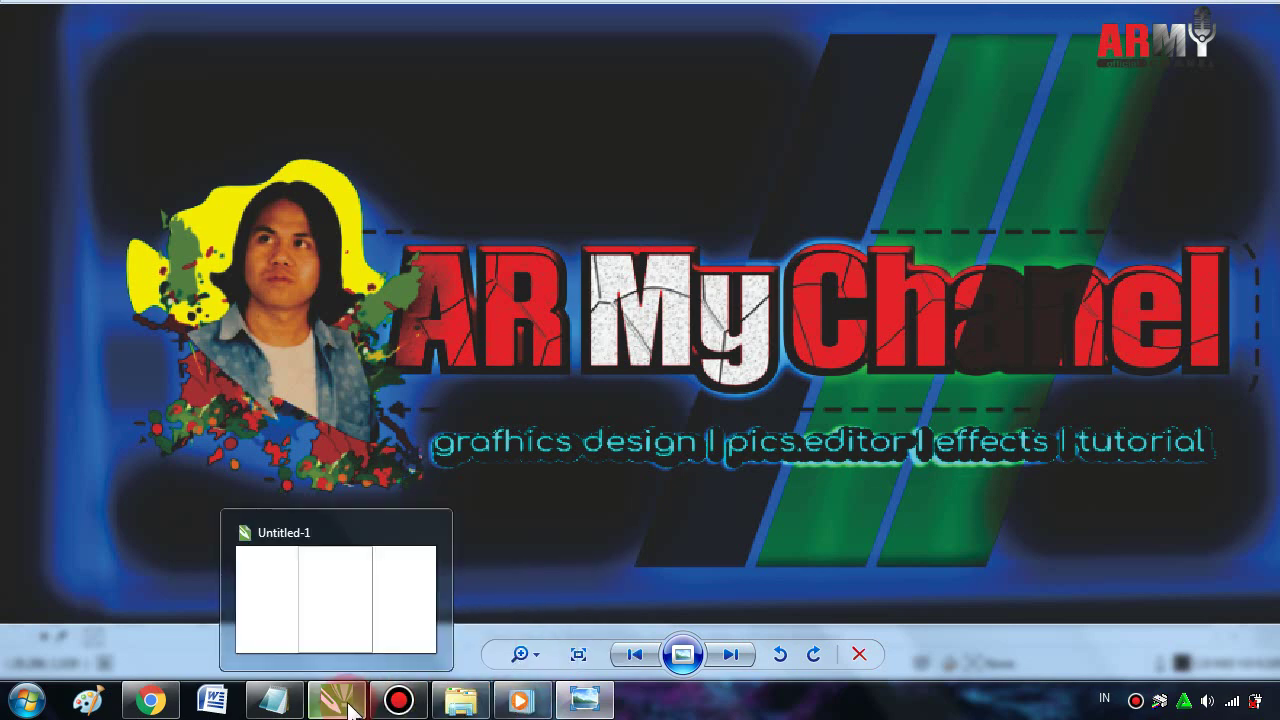
click(352, 706)
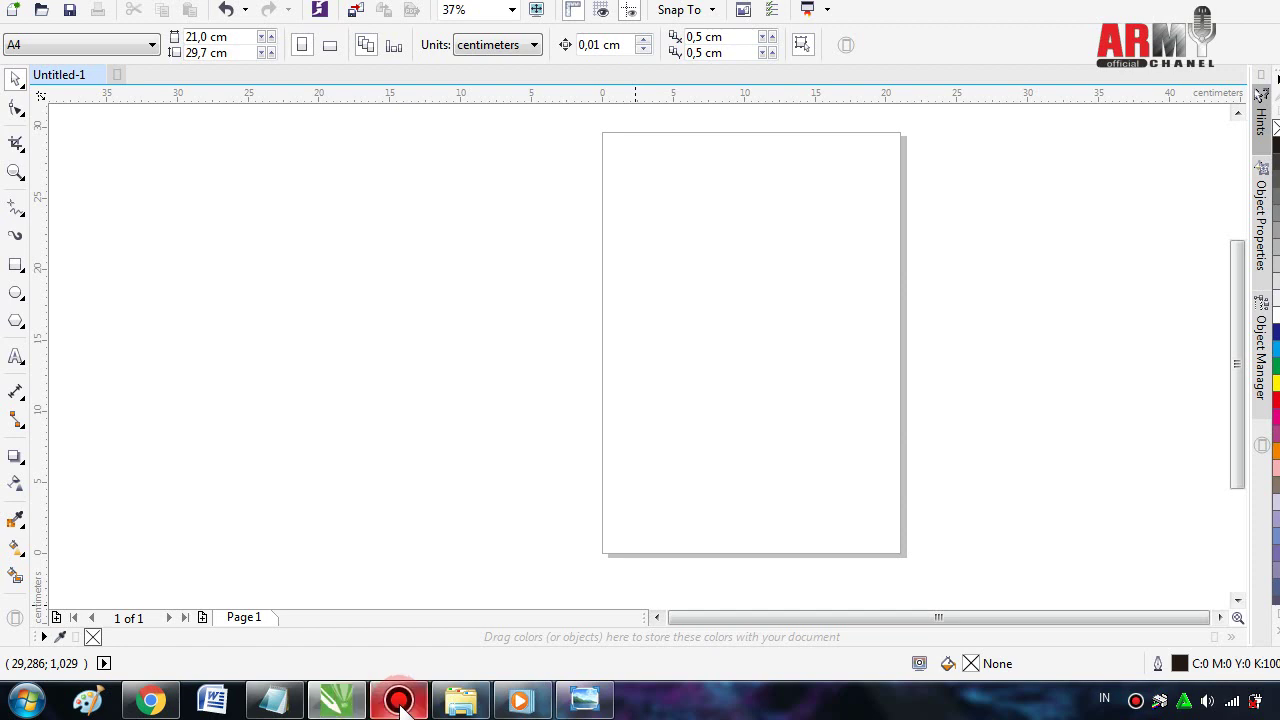
click(579, 704)
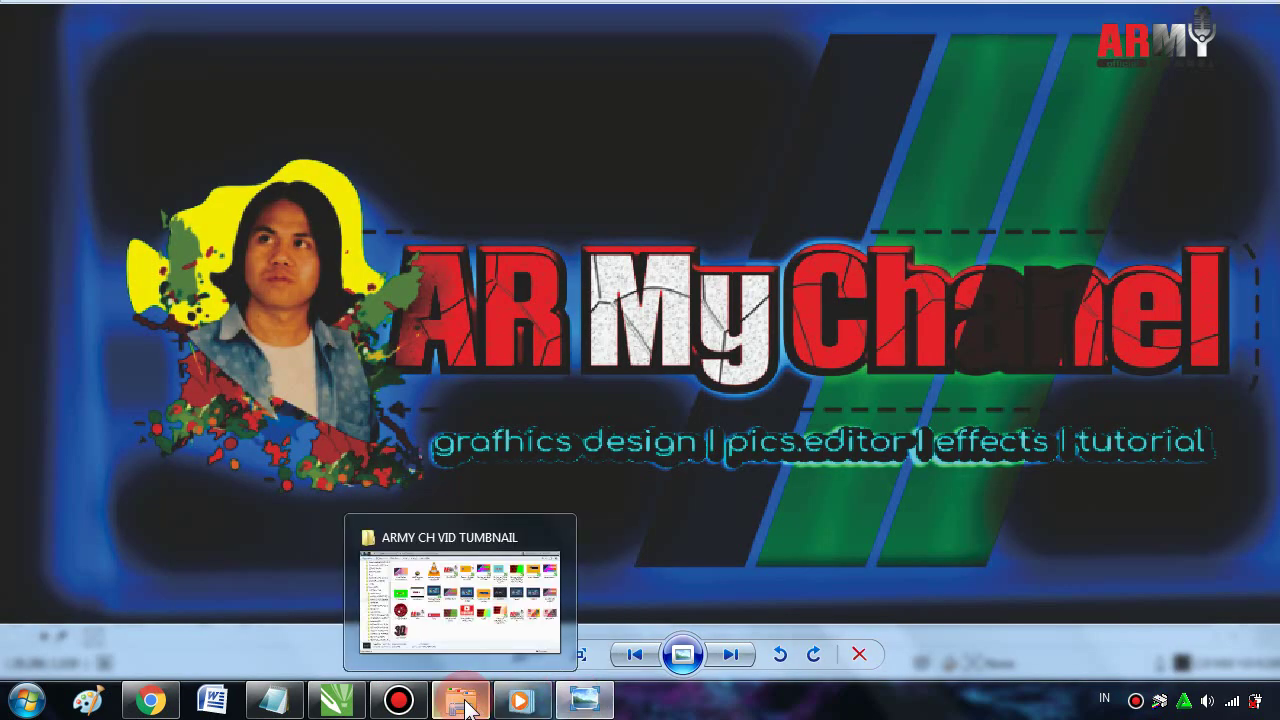
click(276, 704)
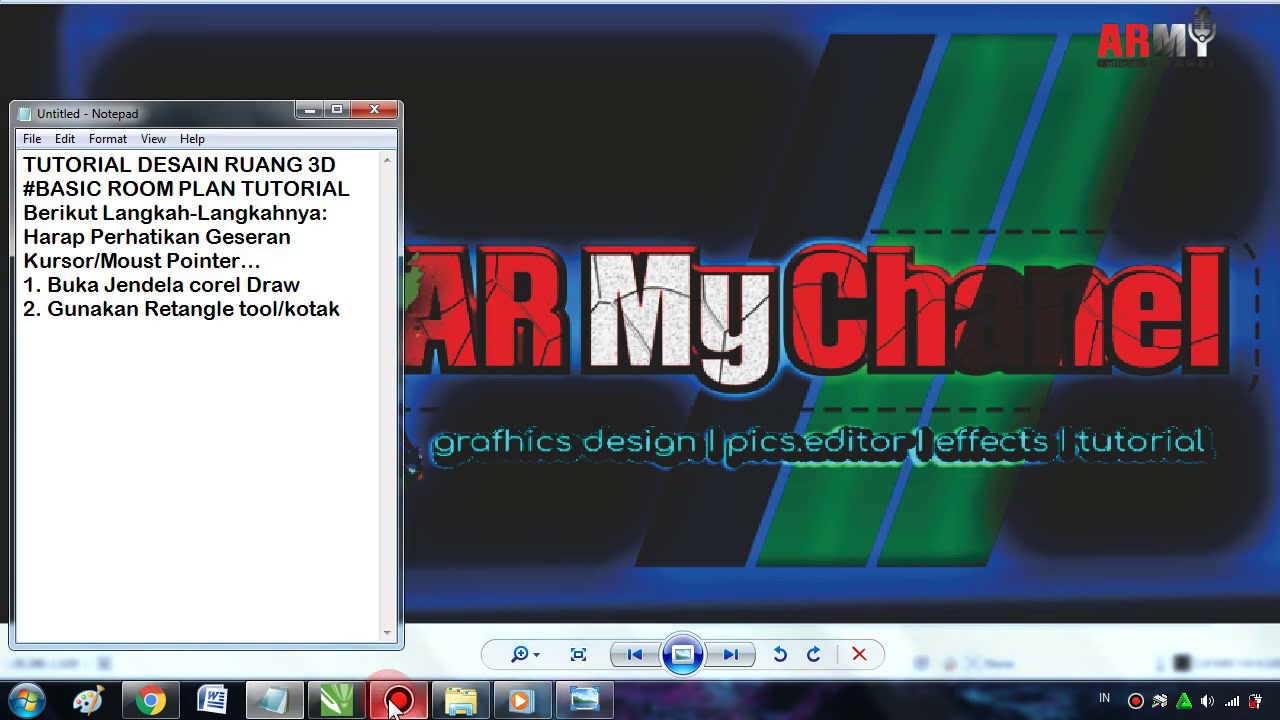
click(345, 705)
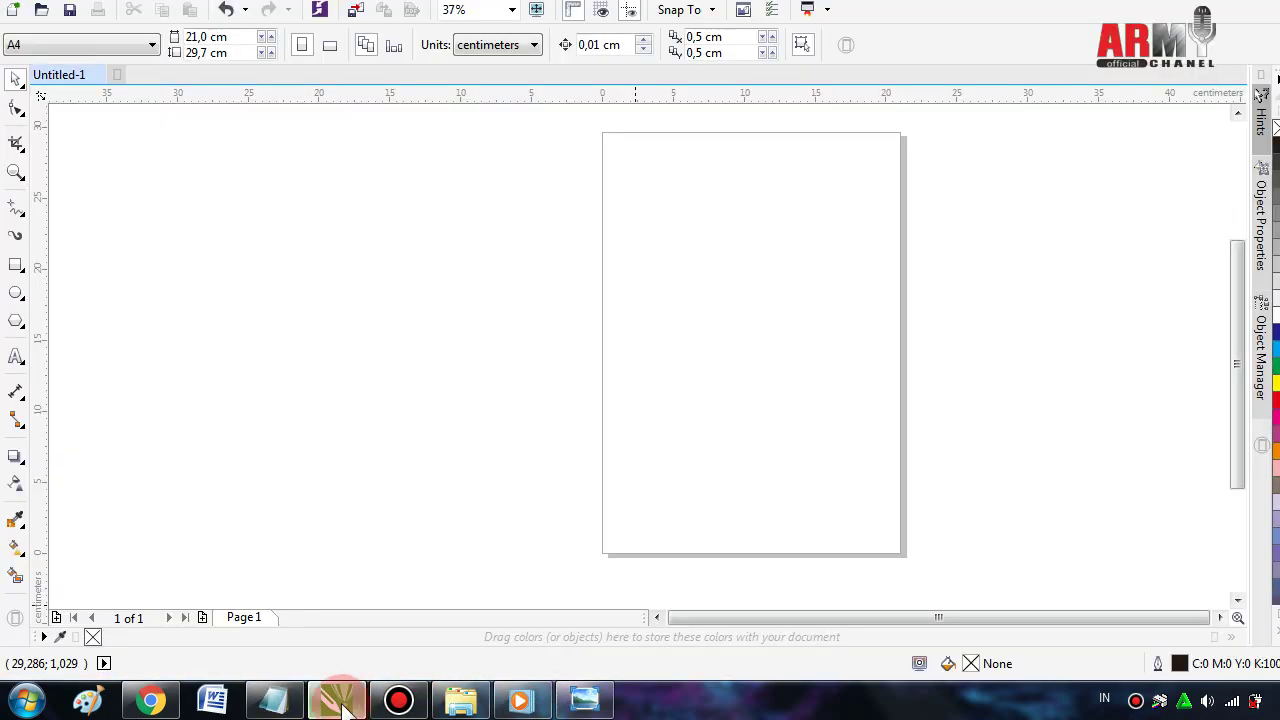
click(276, 704)
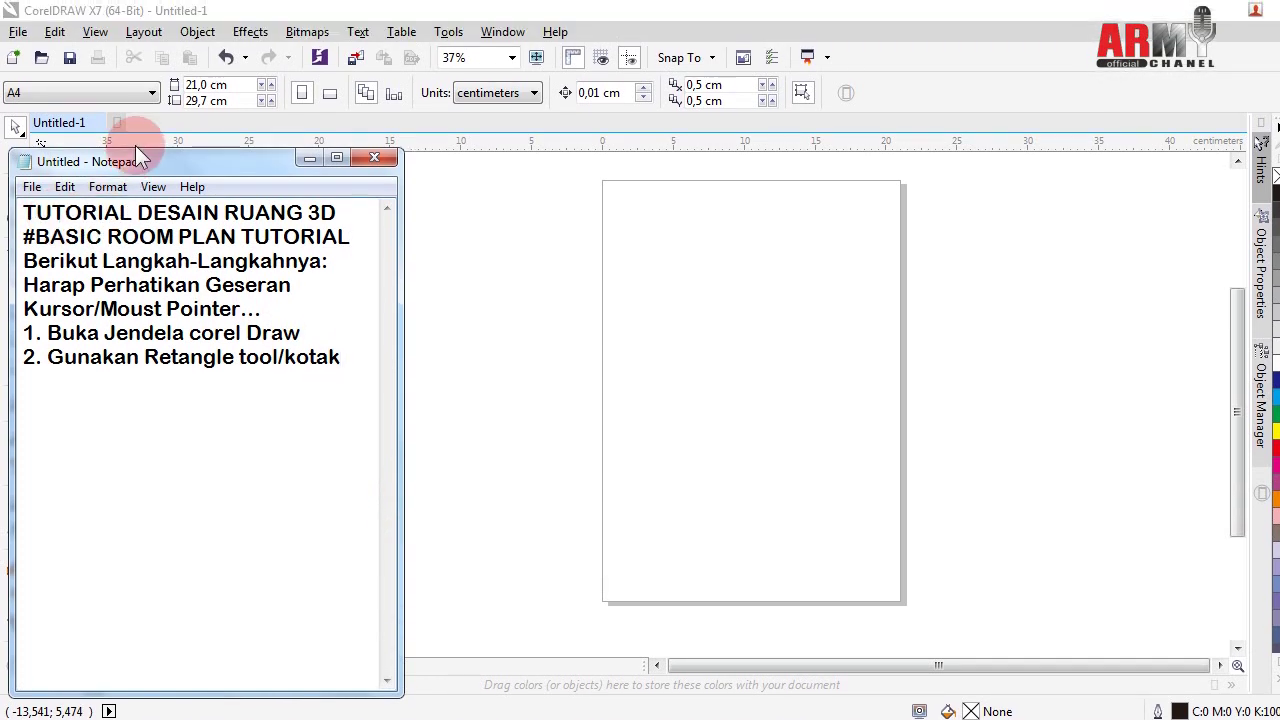
- Nudge the notes window aside and select the Rectangle tool
drag(175, 161, 226, 173)
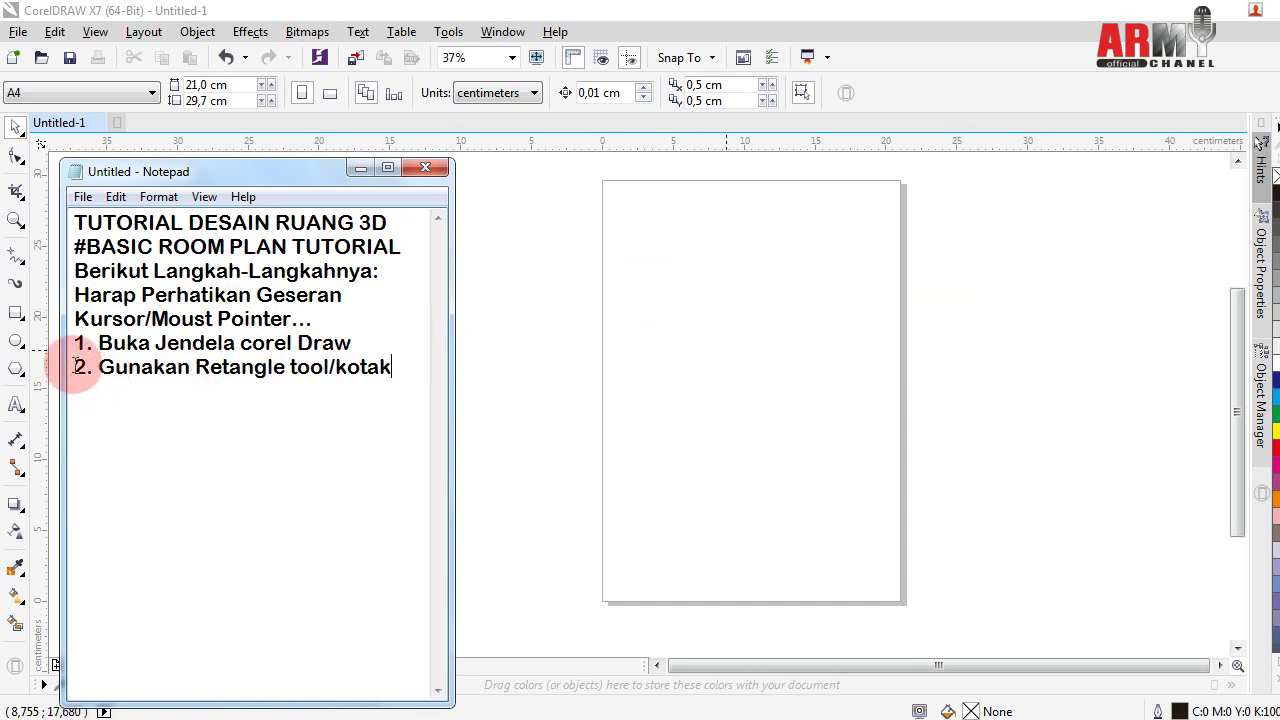
click(15, 315)
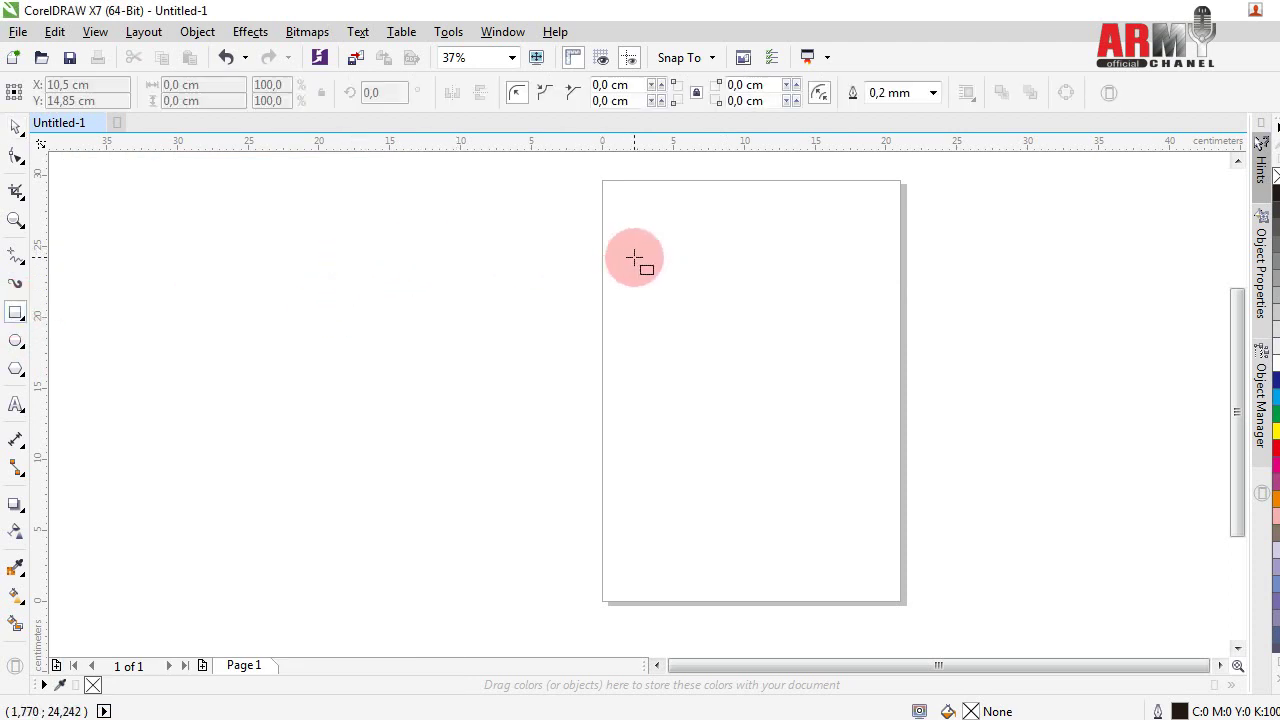
- Draw a 9.807 × 6.773 cm rectangle near the page top, filled PANTONE Warm Red C
mouse_move(637, 270)
mouse_down()
mouse_move(727, 347)
mouse_move(777, 367)
mouse_up()
drag(1268, 148, 1180, 148)
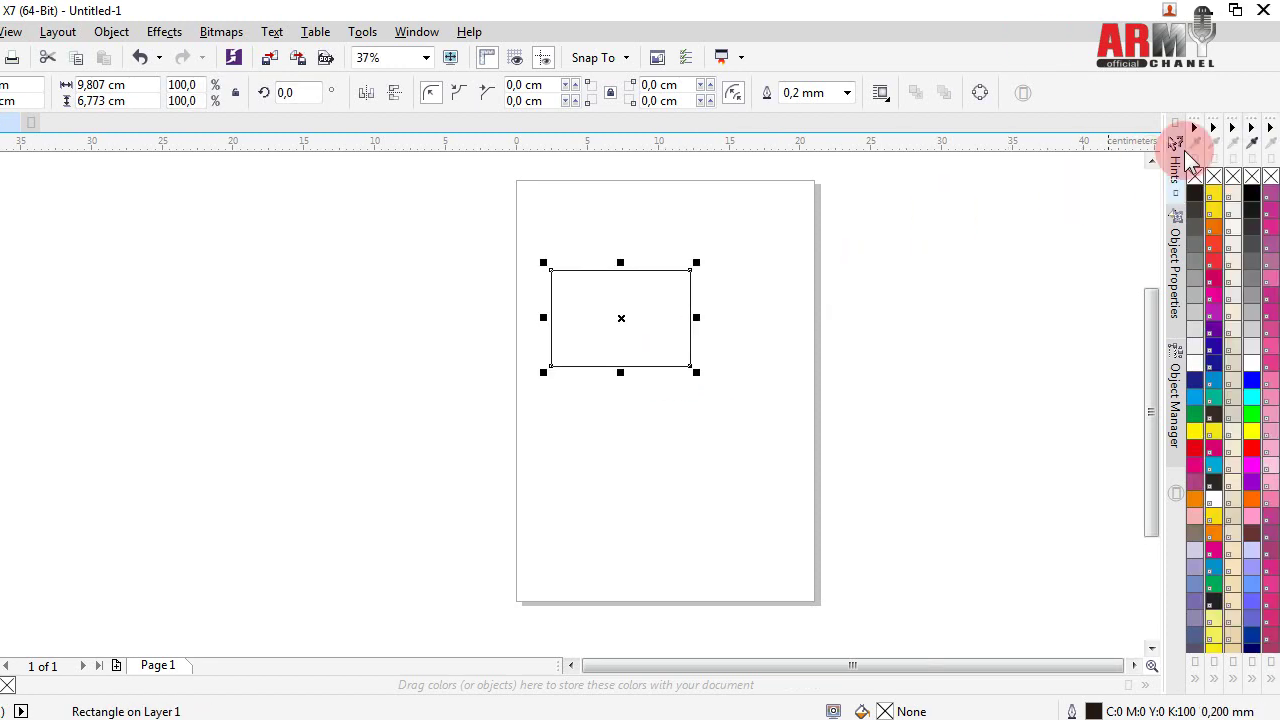
click(1153, 164)
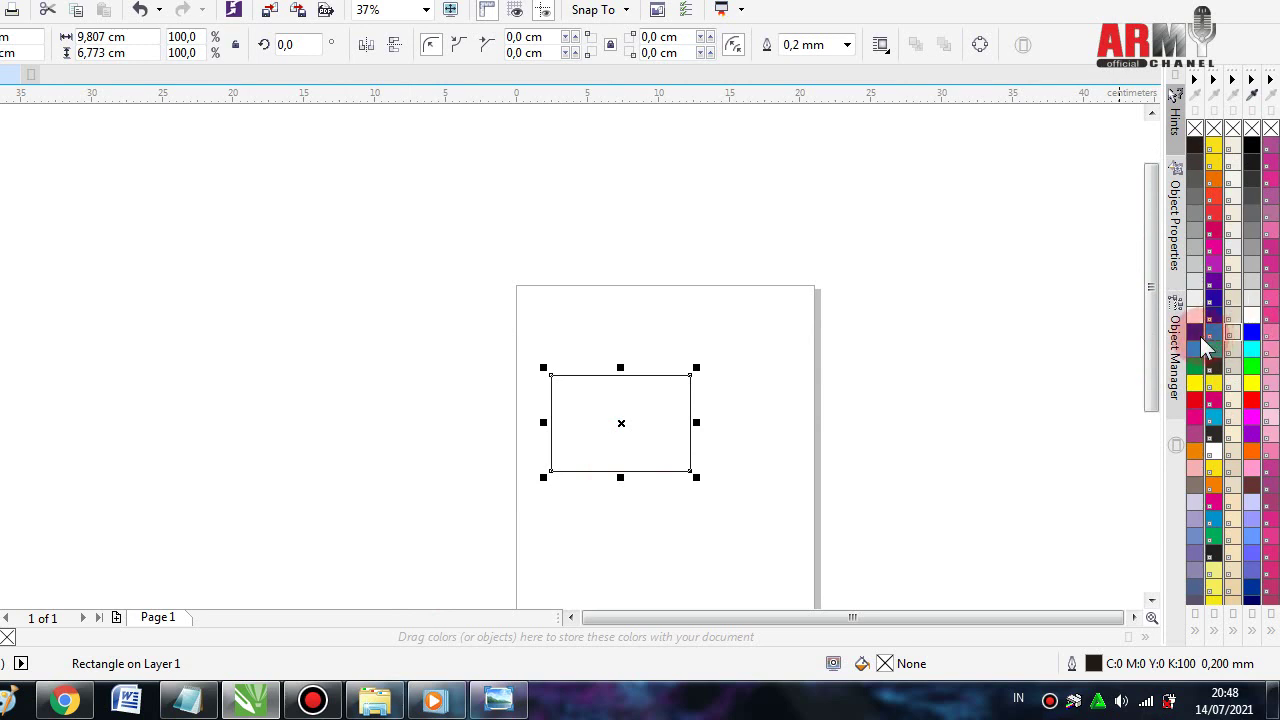
mouse_move(733, 463)
mouse_down()
mouse_move(643, 423)
mouse_move(650, 385)
mouse_up()
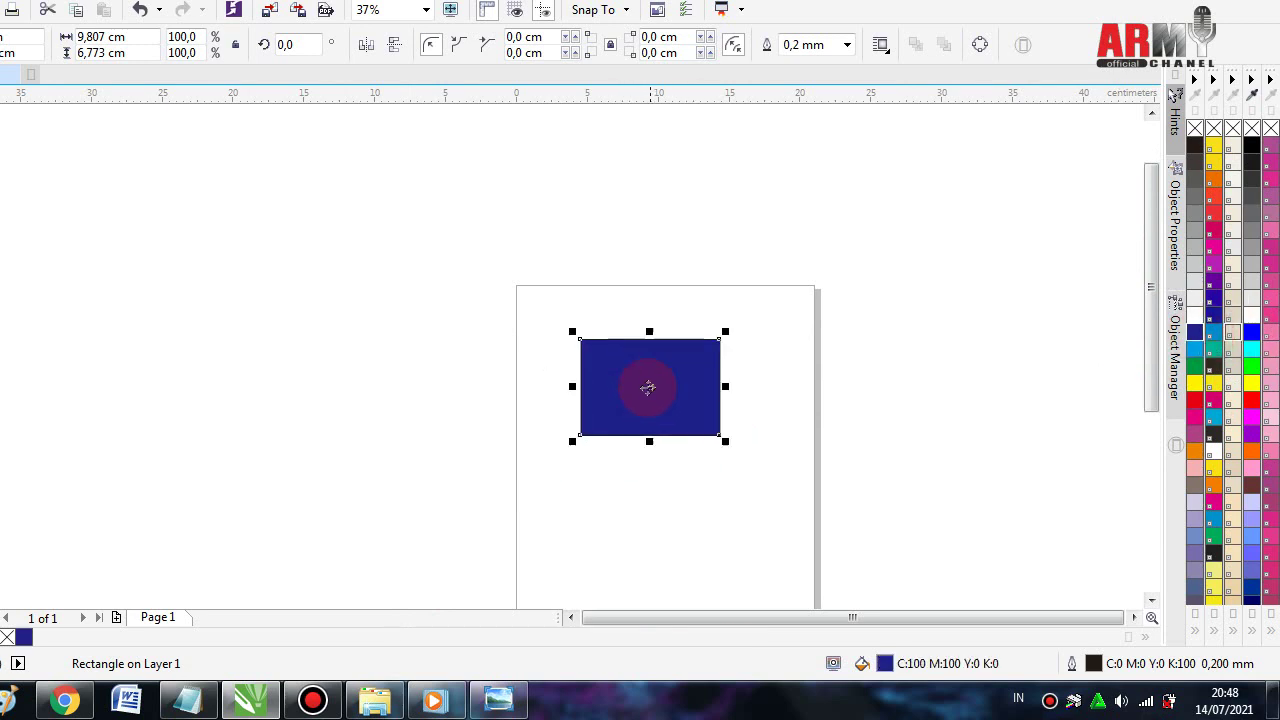
click(1218, 198)
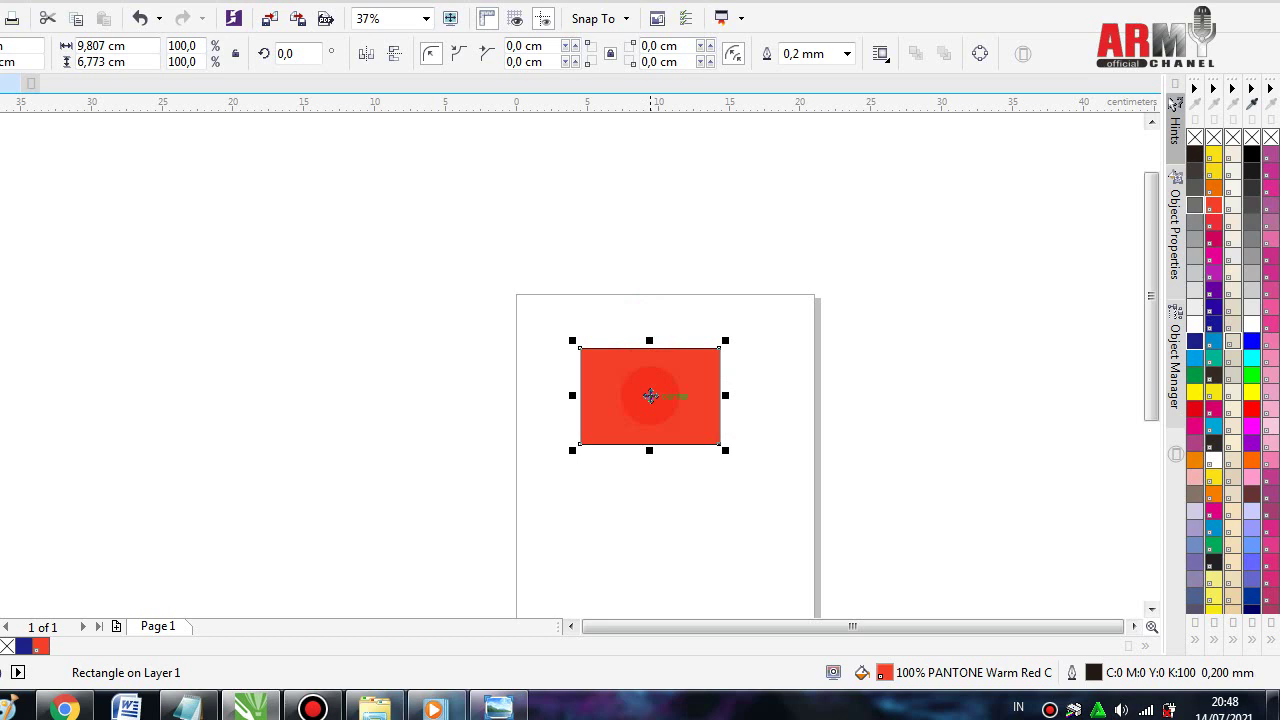
- Right-drag the red rectangle upward and use Copy Here to stack a copy above it
drag(650, 396, 648, 288)
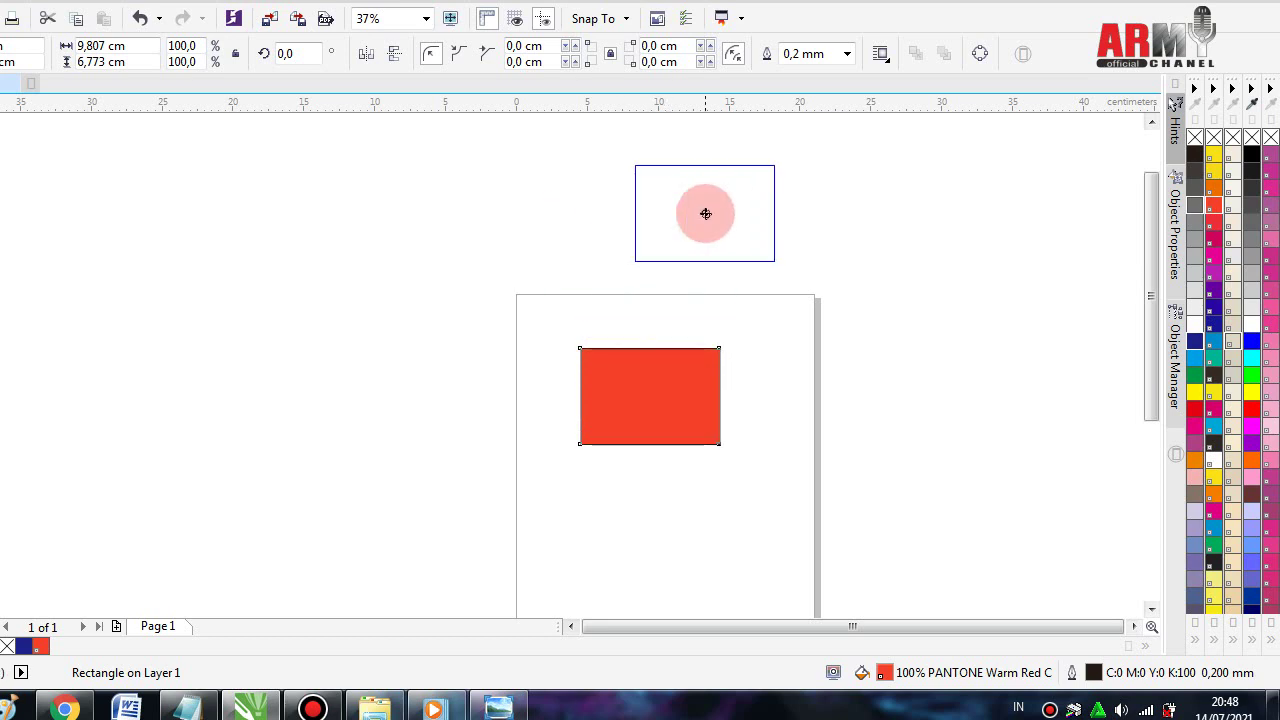
mouse_move(648, 288)
mouse_down()
mouse_move(649, 264)
mouse_move(651, 299)
mouse_up()
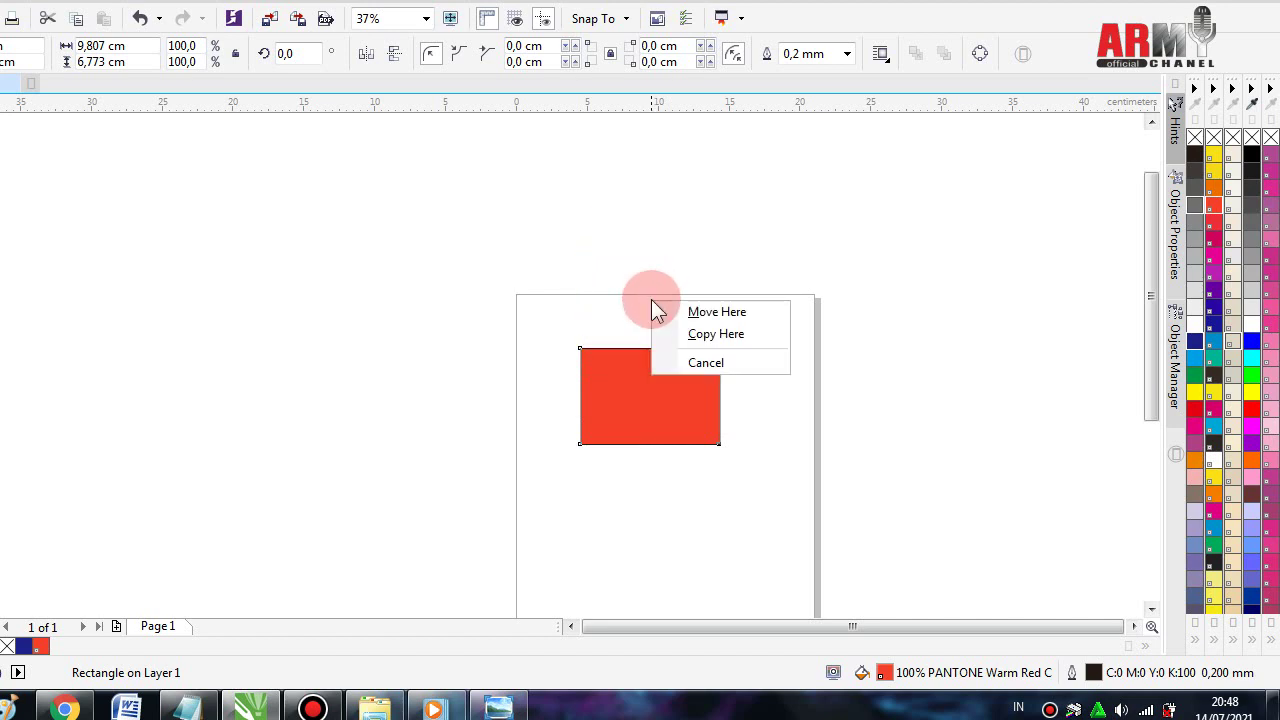
click(730, 332)
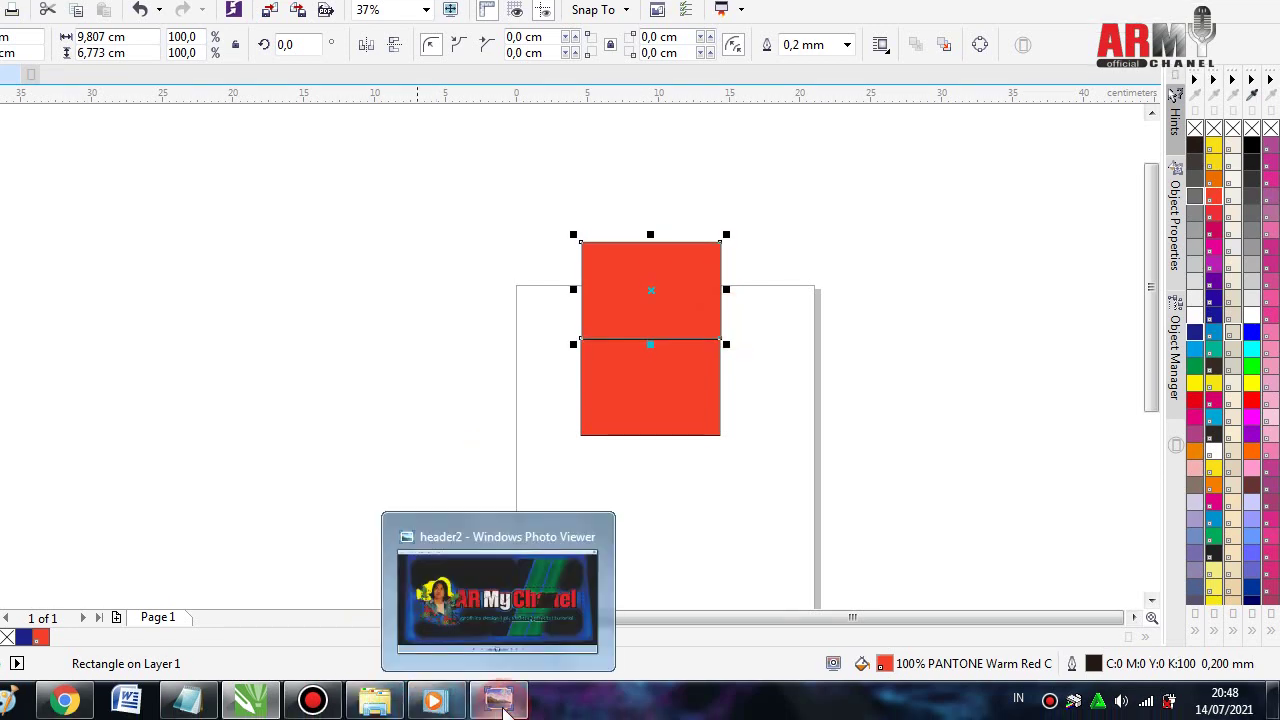
mouse_move(273, 701)
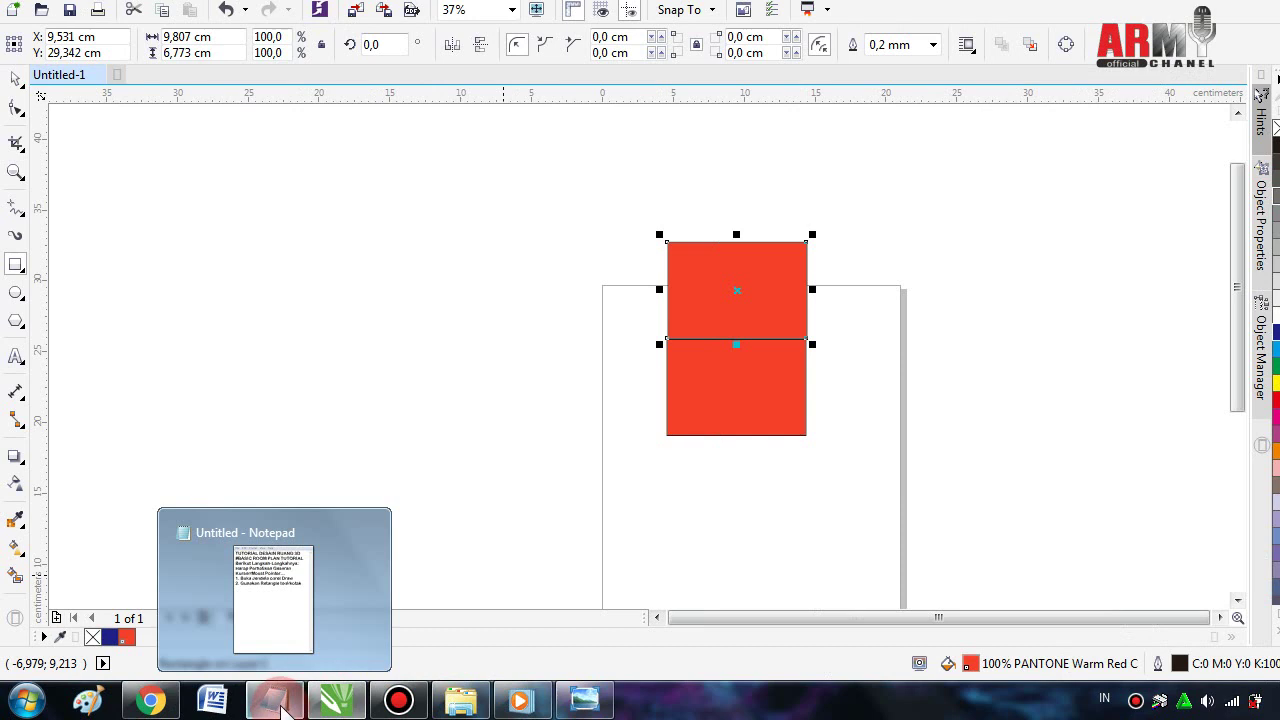
- Add note '3. seimbangkan kotak ma dengan ktak kedua,tga dst.' and a 'Perhatikan.' line
click(283, 708)
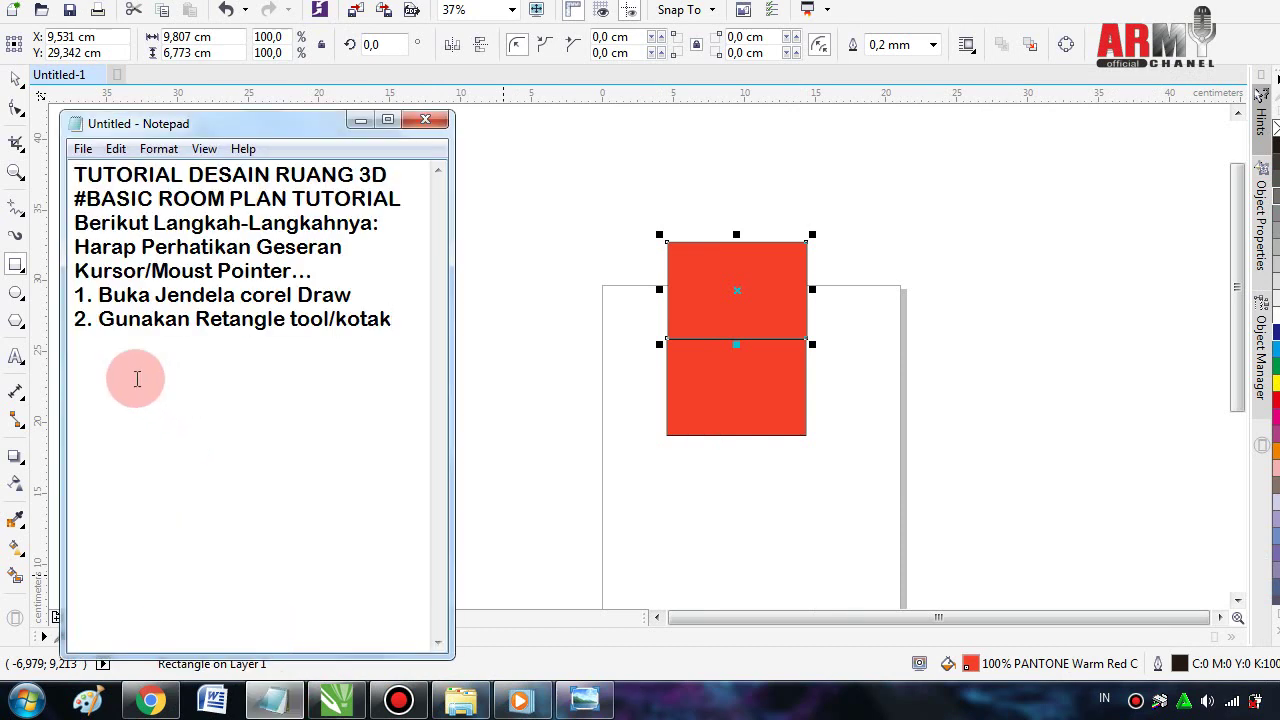
key(Return)
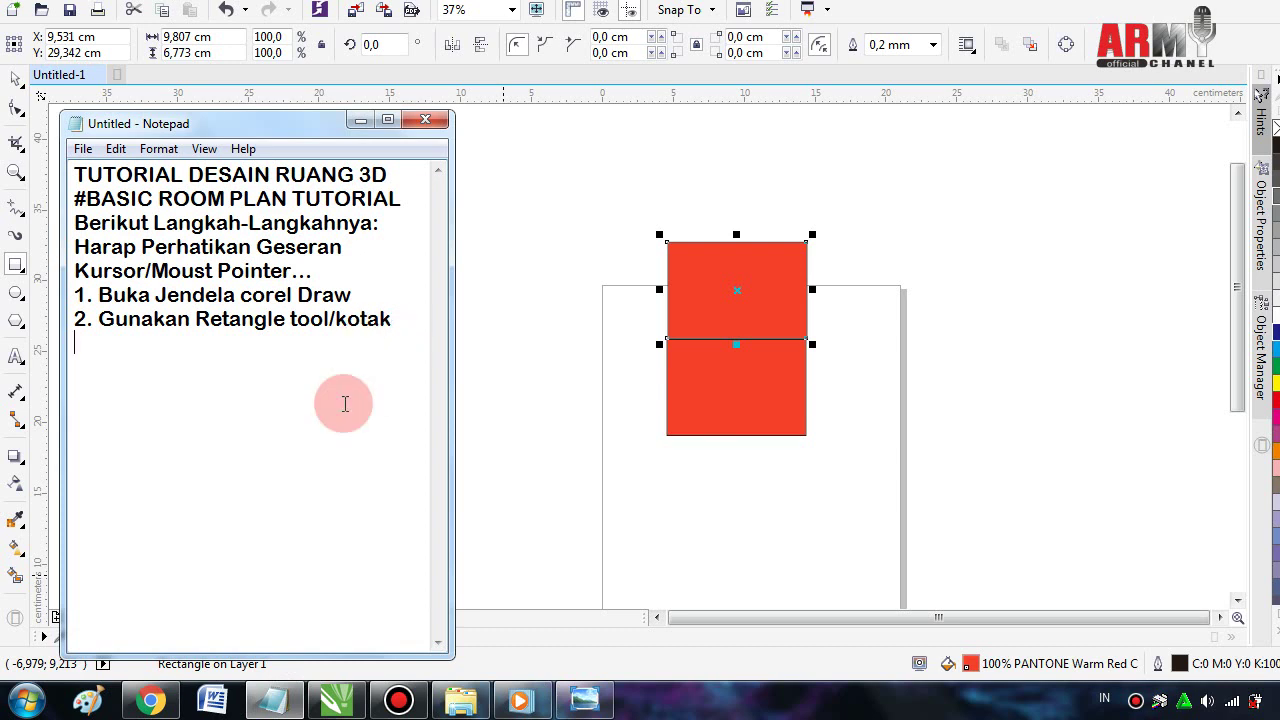
text(3)
text(.)
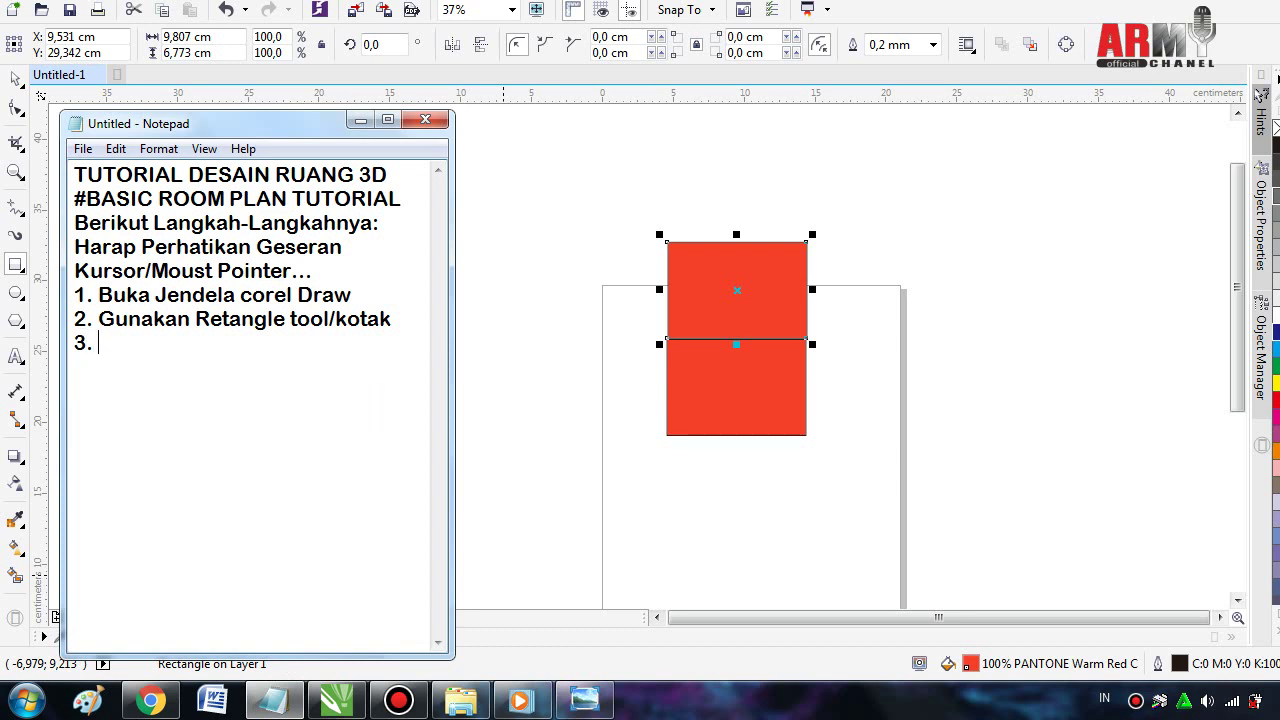
text( se)
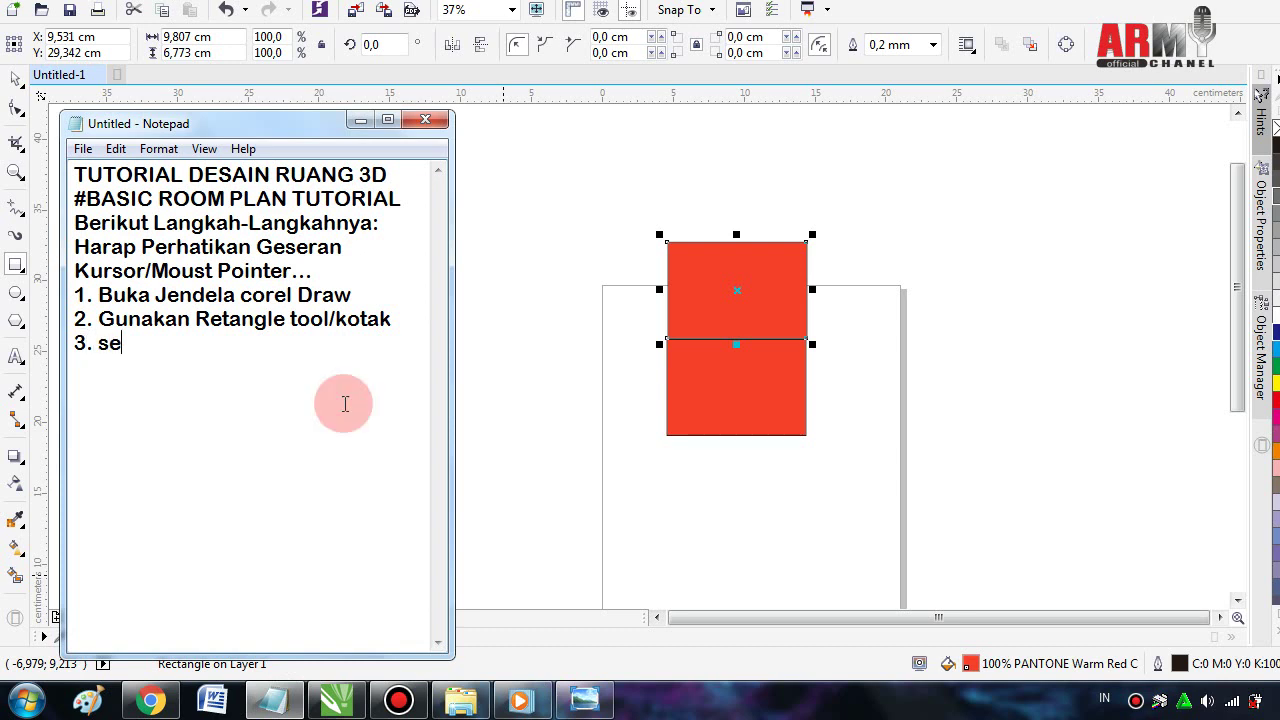
text(imbangka)
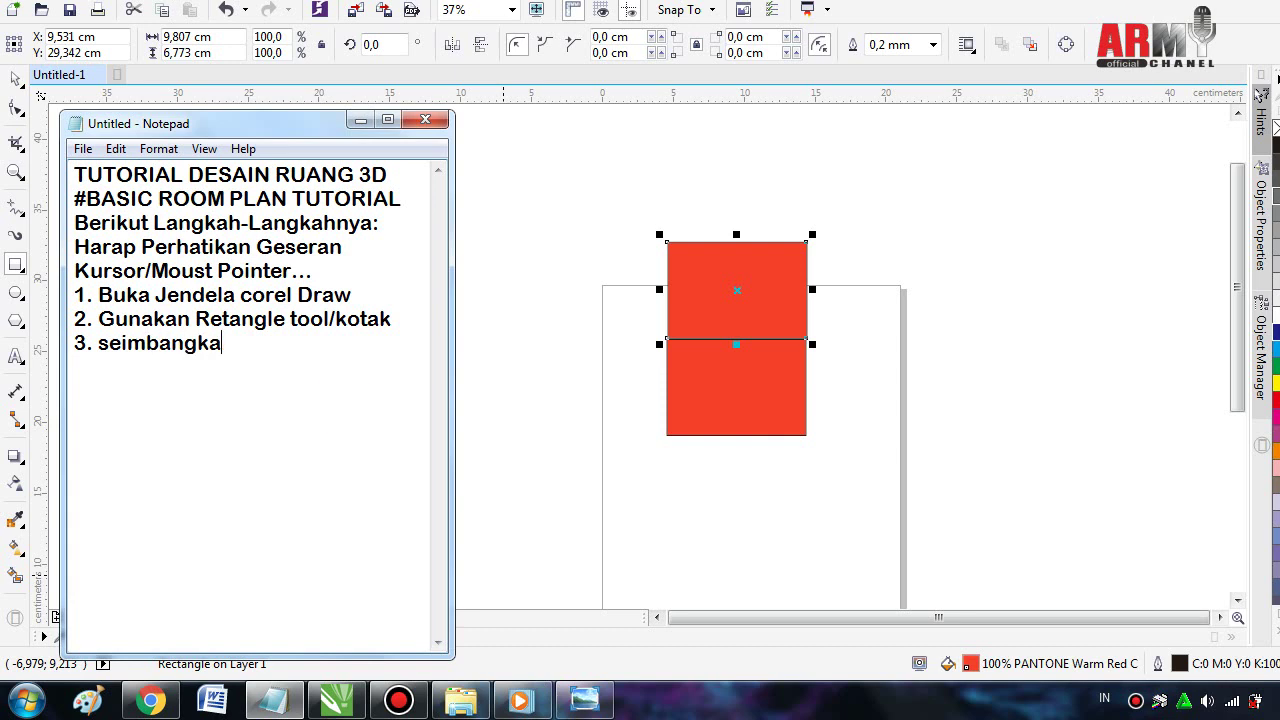
text(n kota)
text(k per)
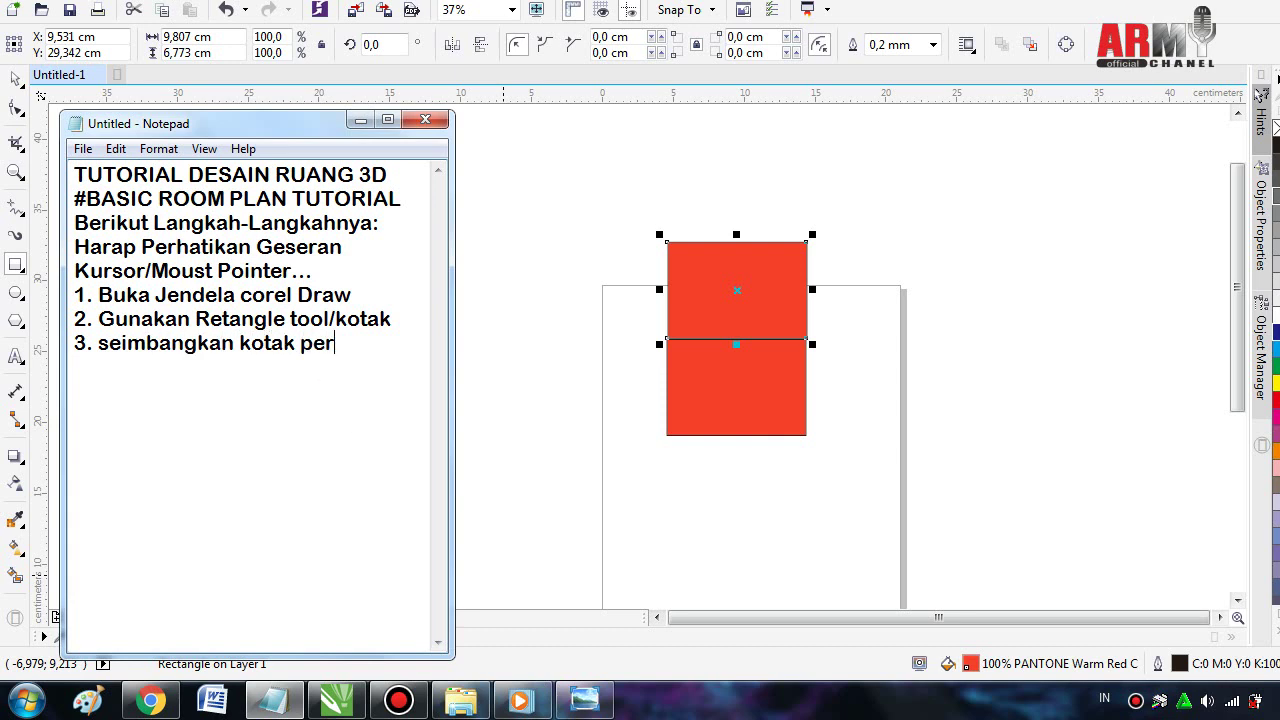
text(tama)
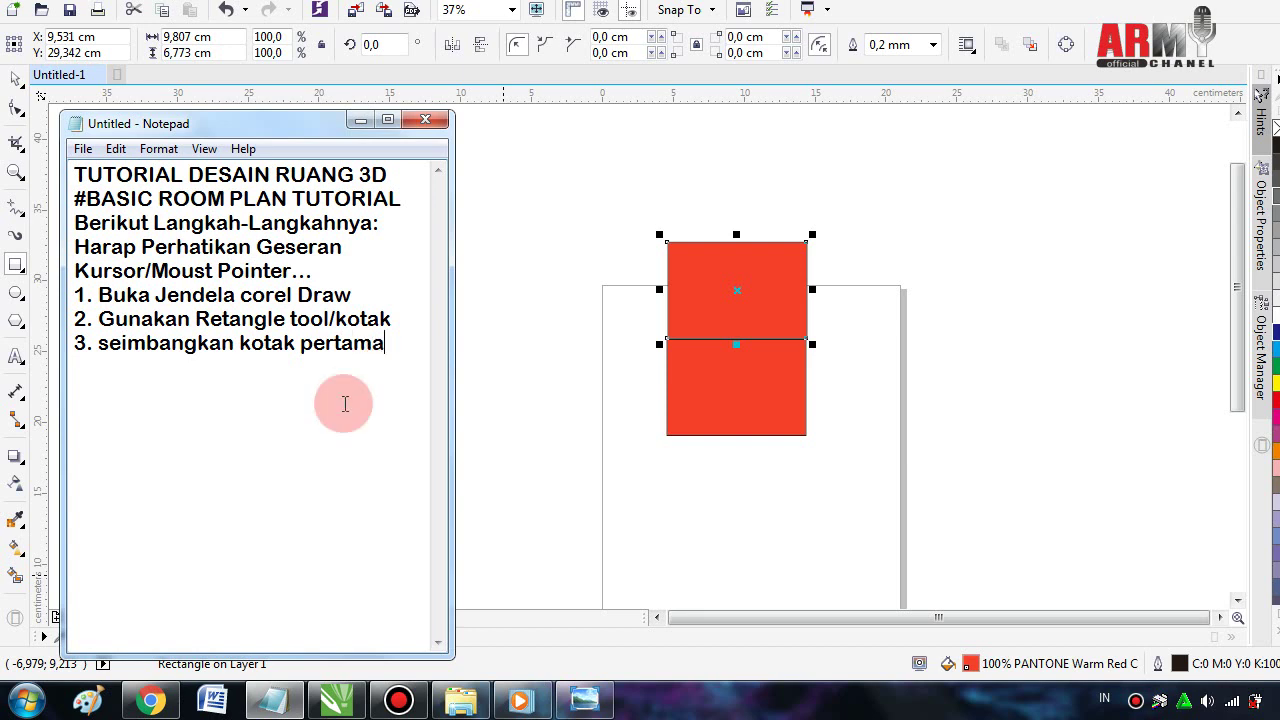
text( denga)
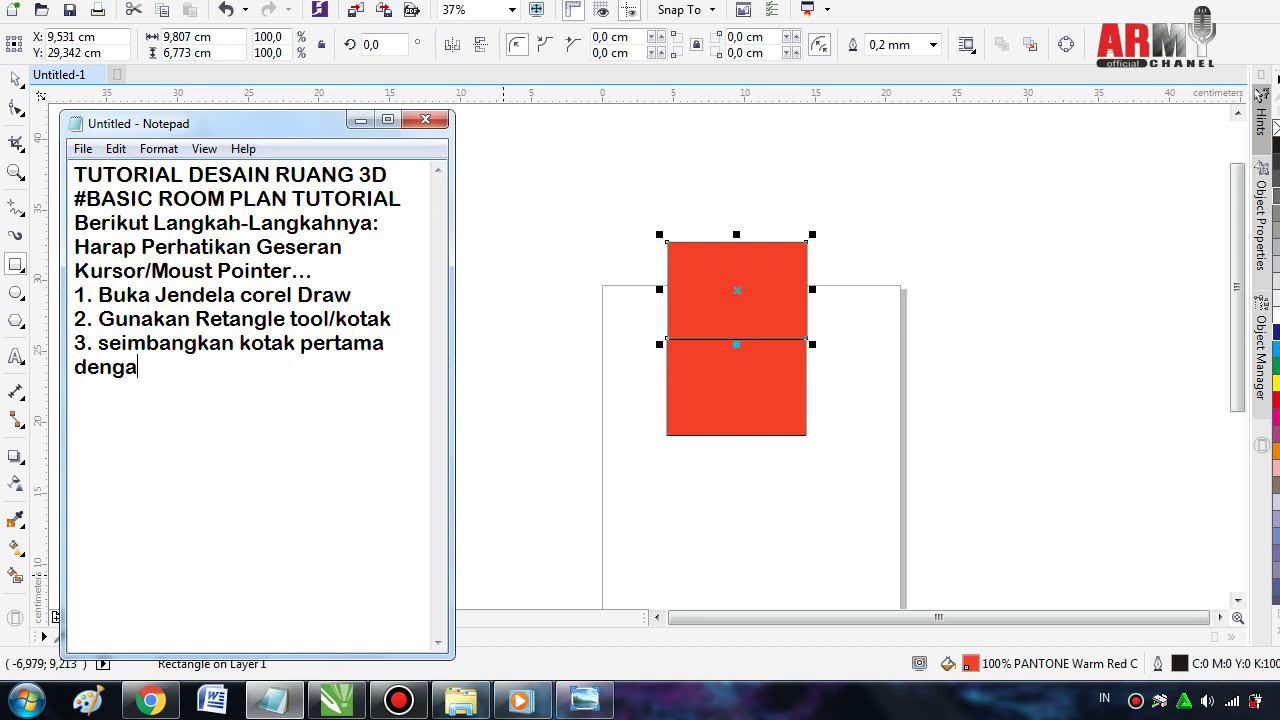
text(n)
text( kotak)
text( kedu)
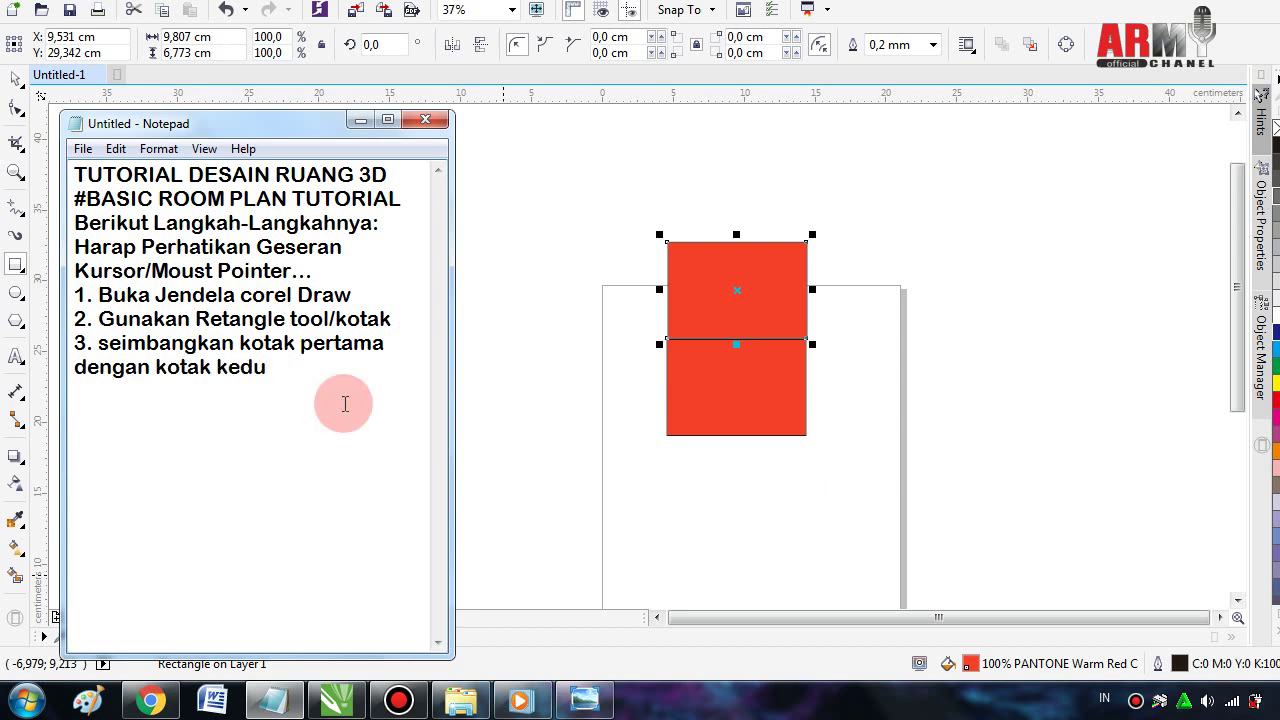
text(a,)
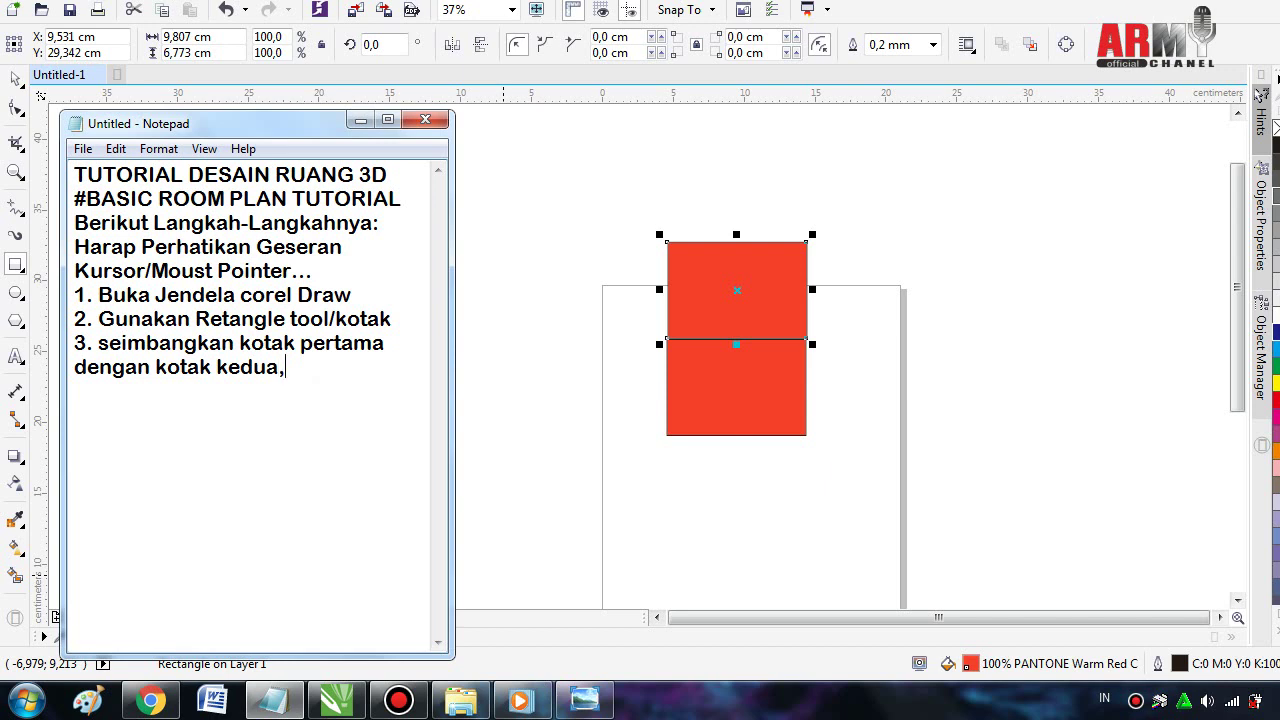
text( ti)
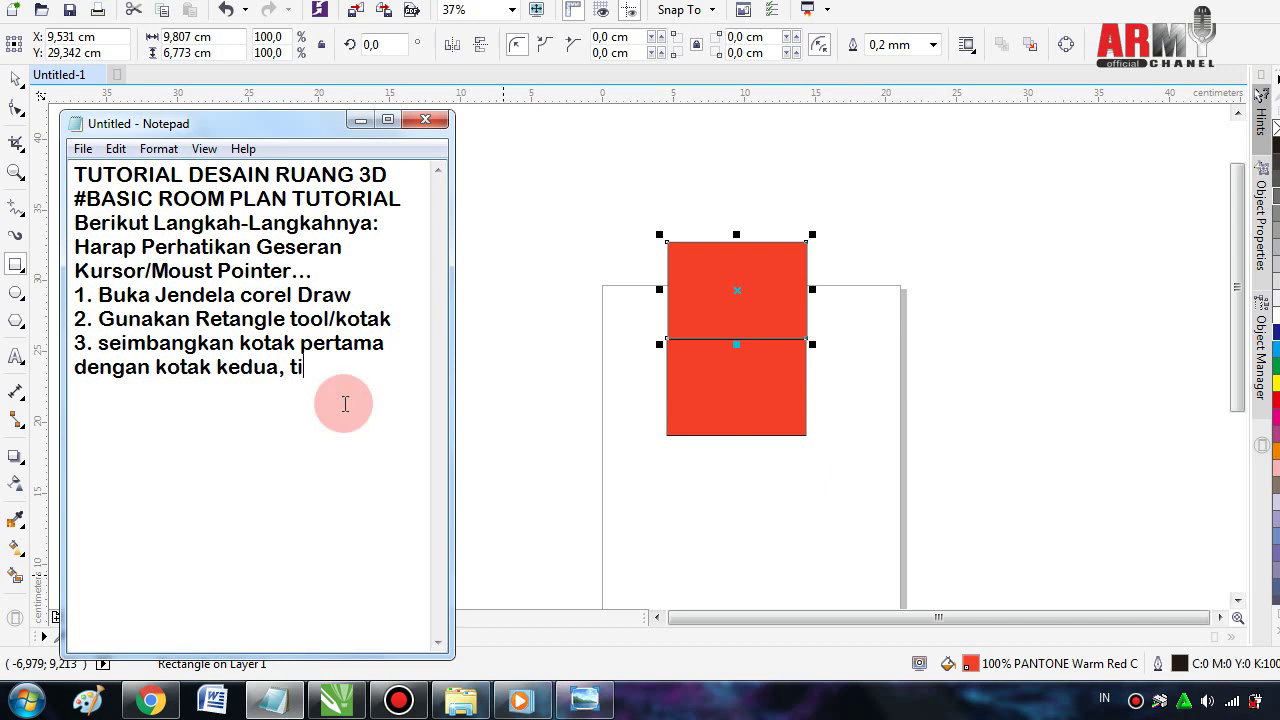
text(ga)
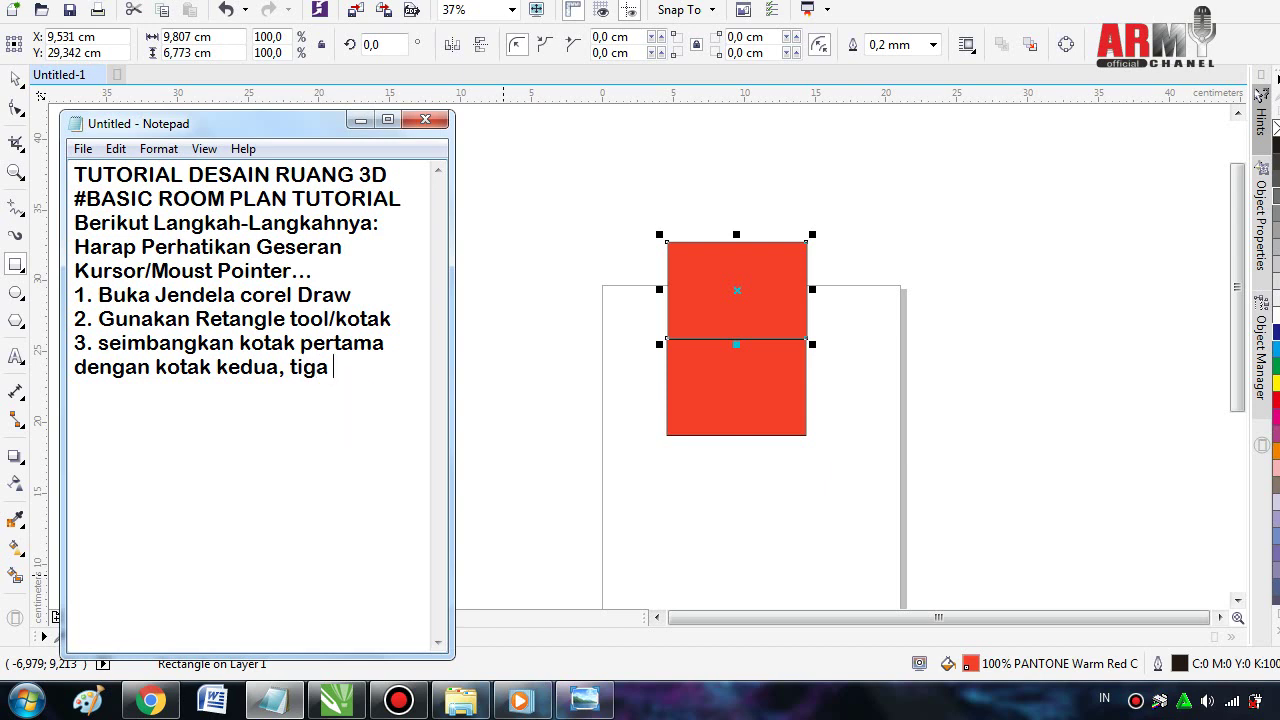
text( ds)
text(t.)
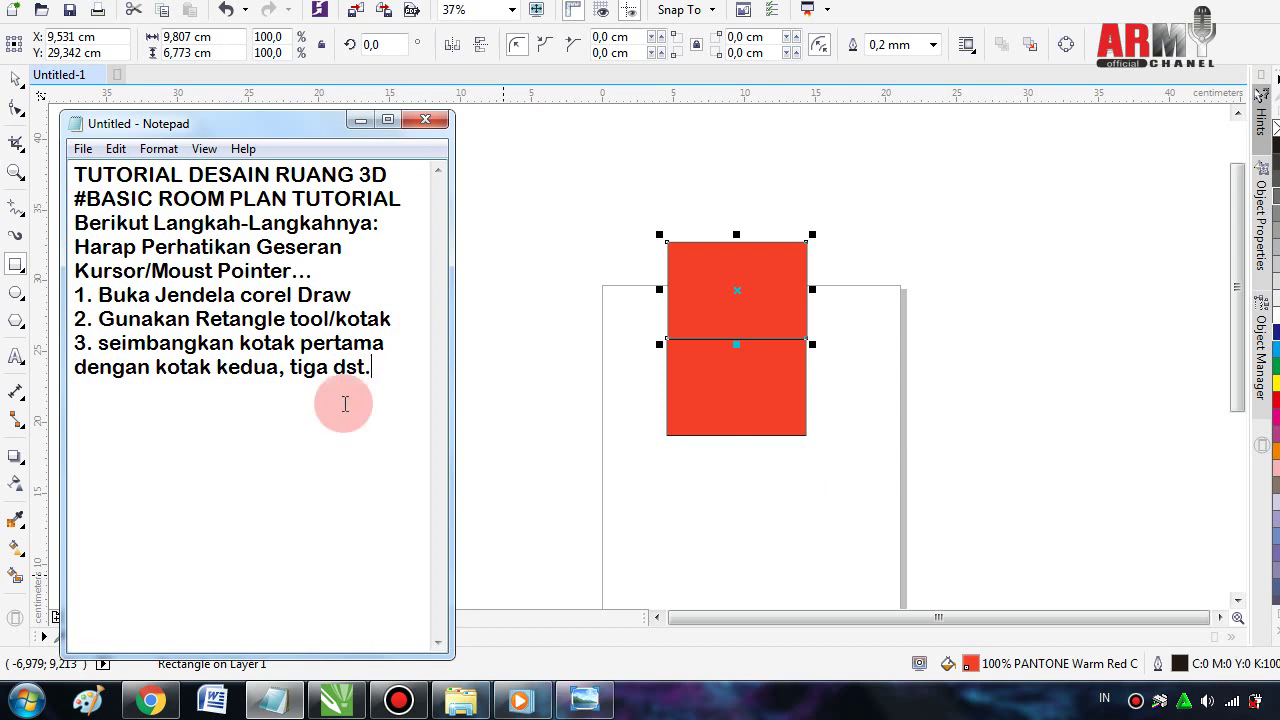
key(Return)
text(Per)
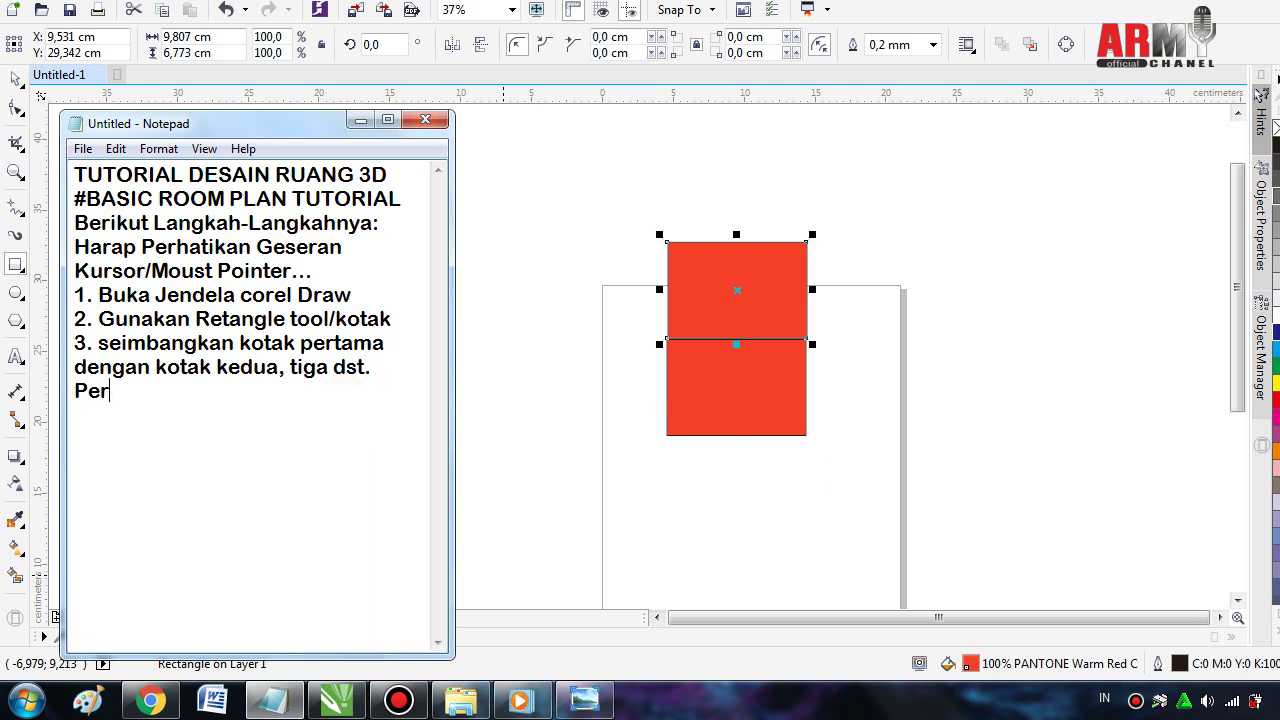
text(hatikan)
click(344, 403)
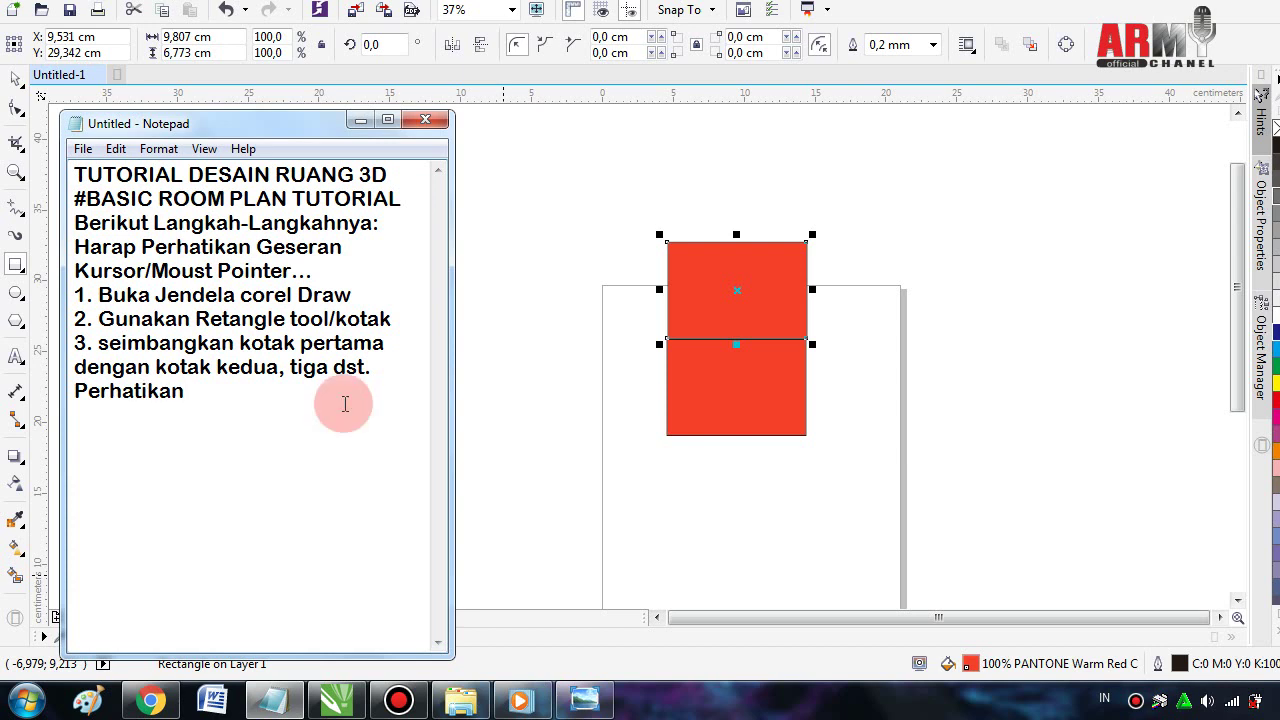
text(.)
key(Return)
- Type step 4: 'klik kiri pada warna mengganti warna, klik kanan mengganti warna garis luar'
text(3)
text(4)
text(.)
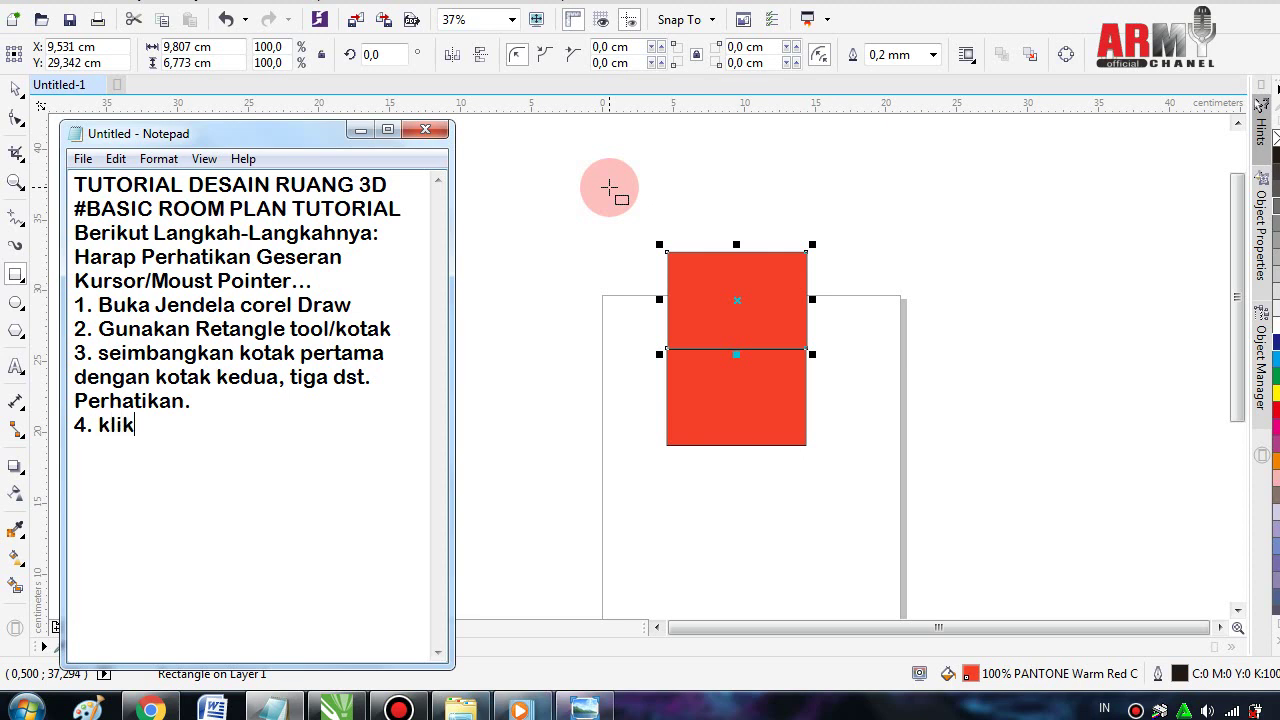
text(an pa)
text(da)
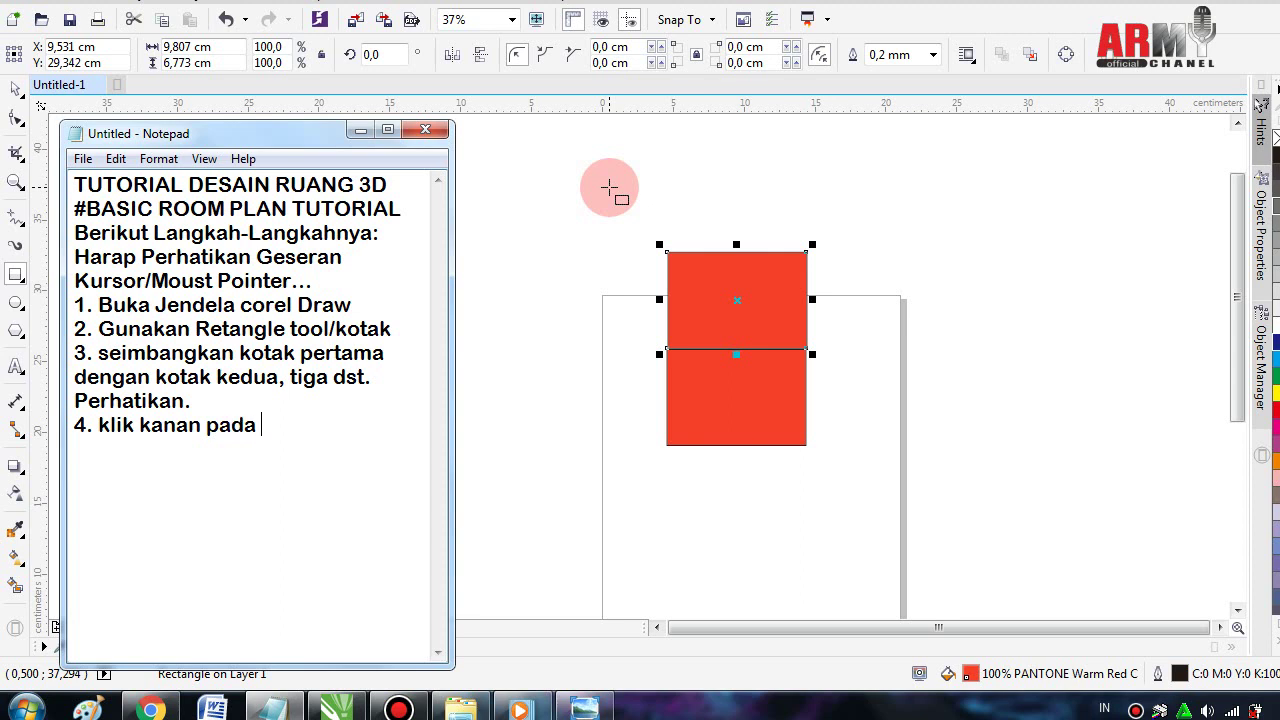
text( wa)
text(m)
text(nt)
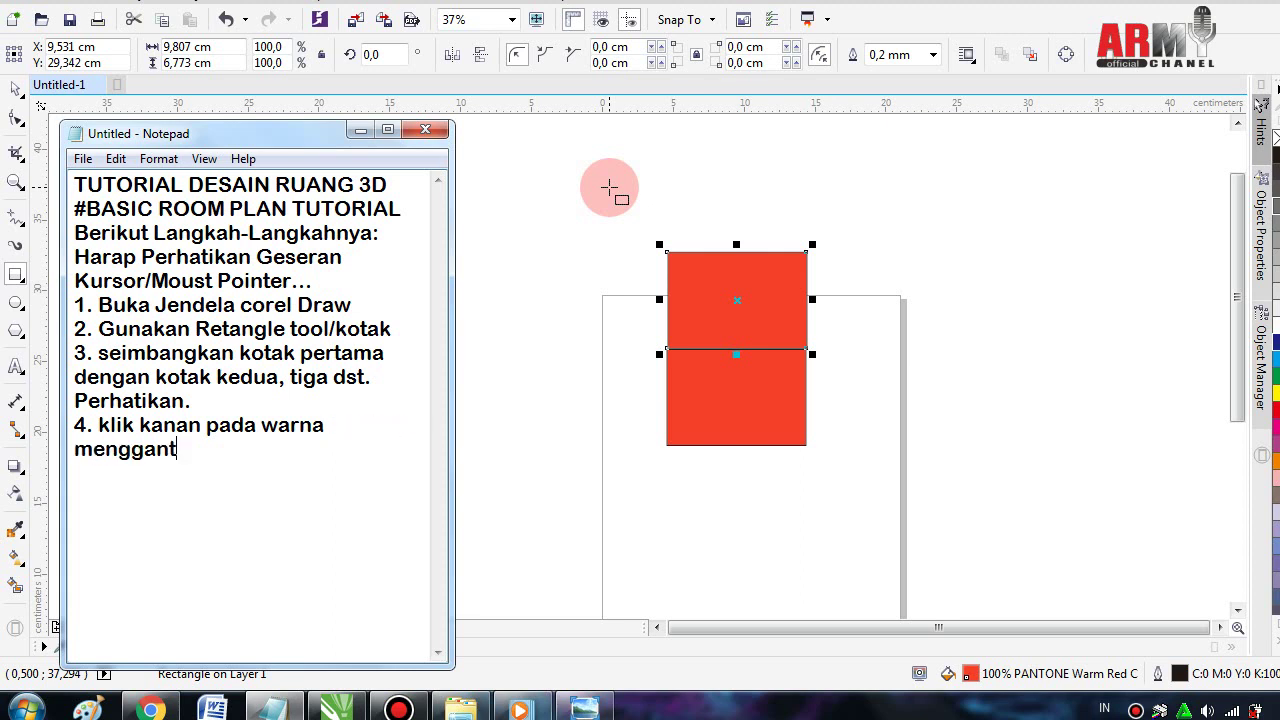
text(i war)
text(na, )
text(klik)
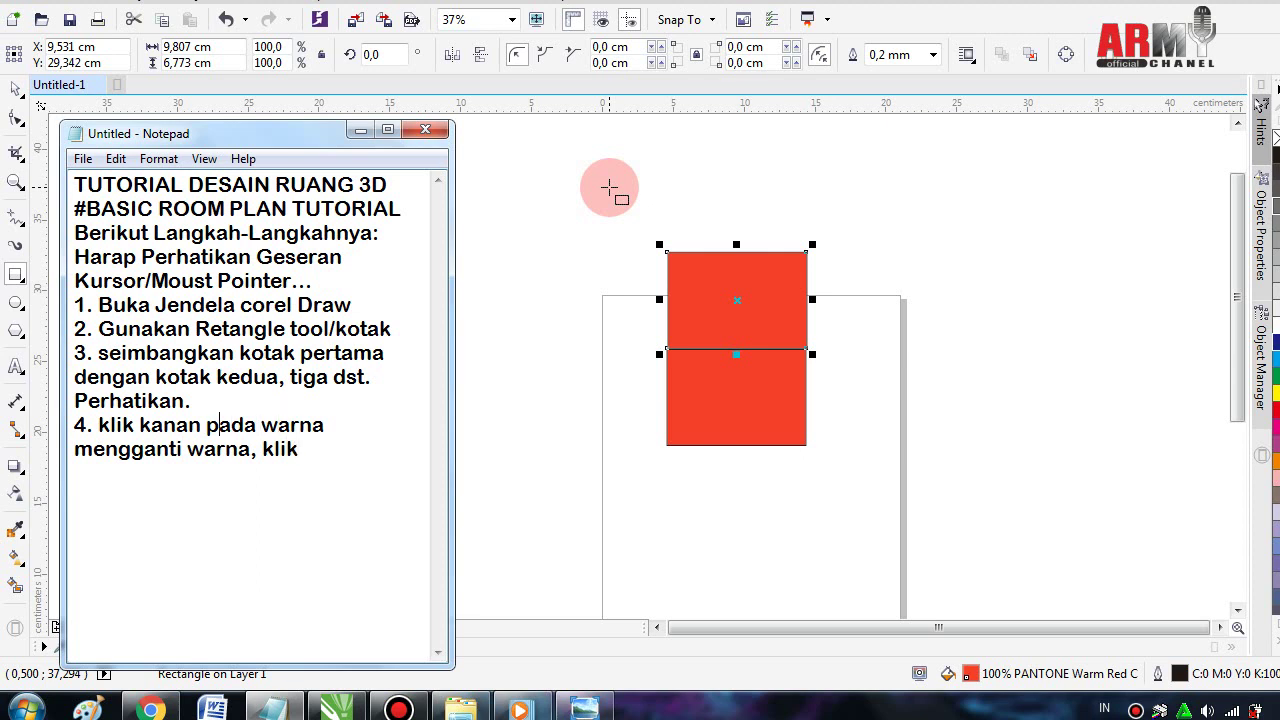
key(BackSpace)
key(BackSpace)
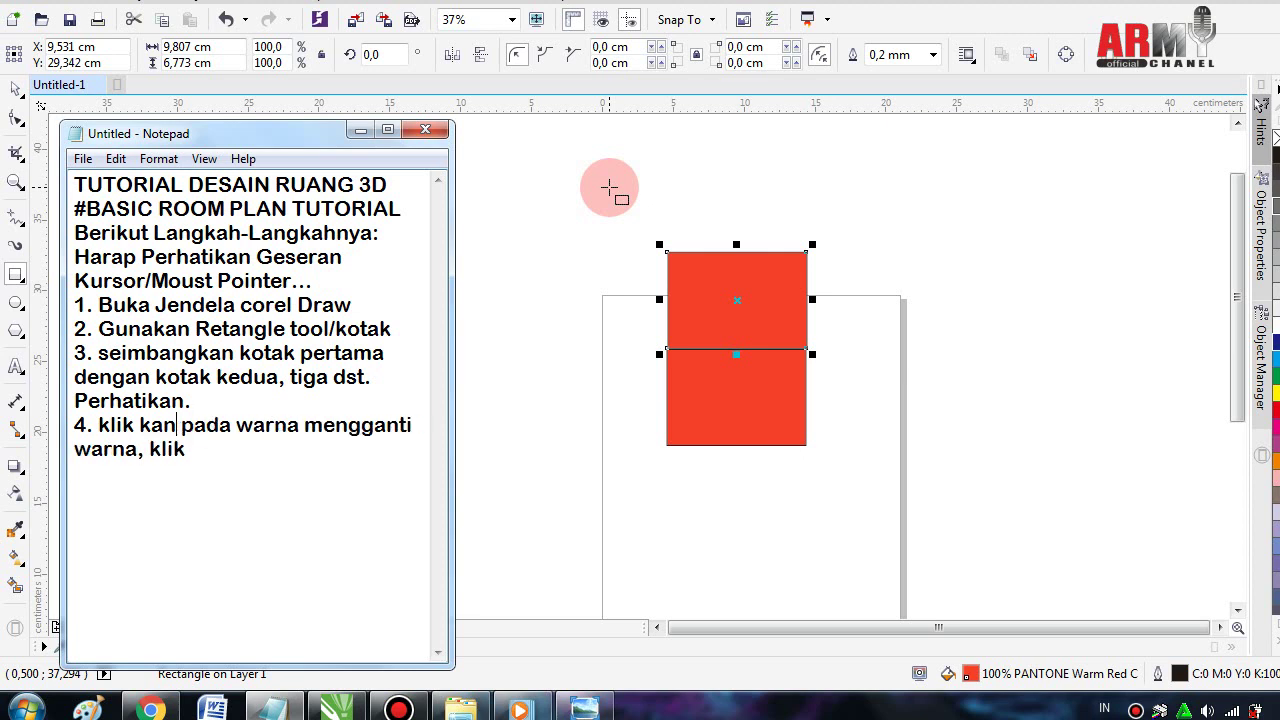
key(BackSpace)
key(BackSpace)
text(i)
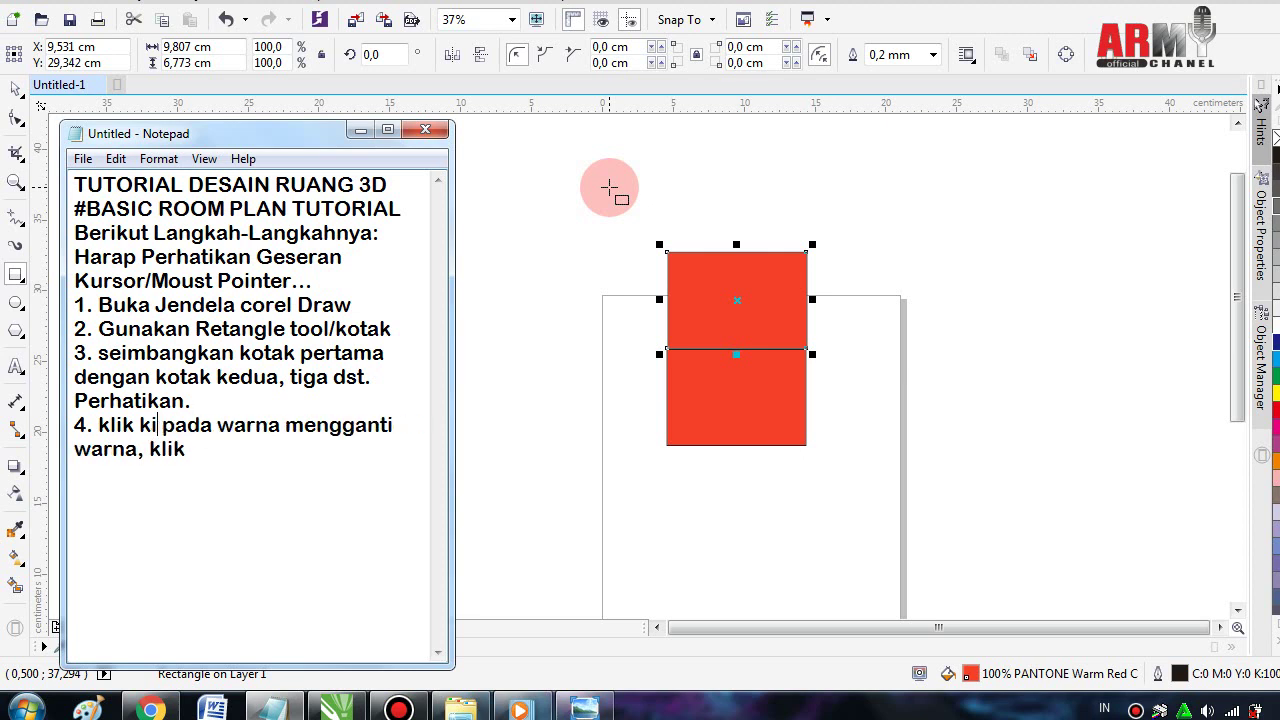
text(ri)
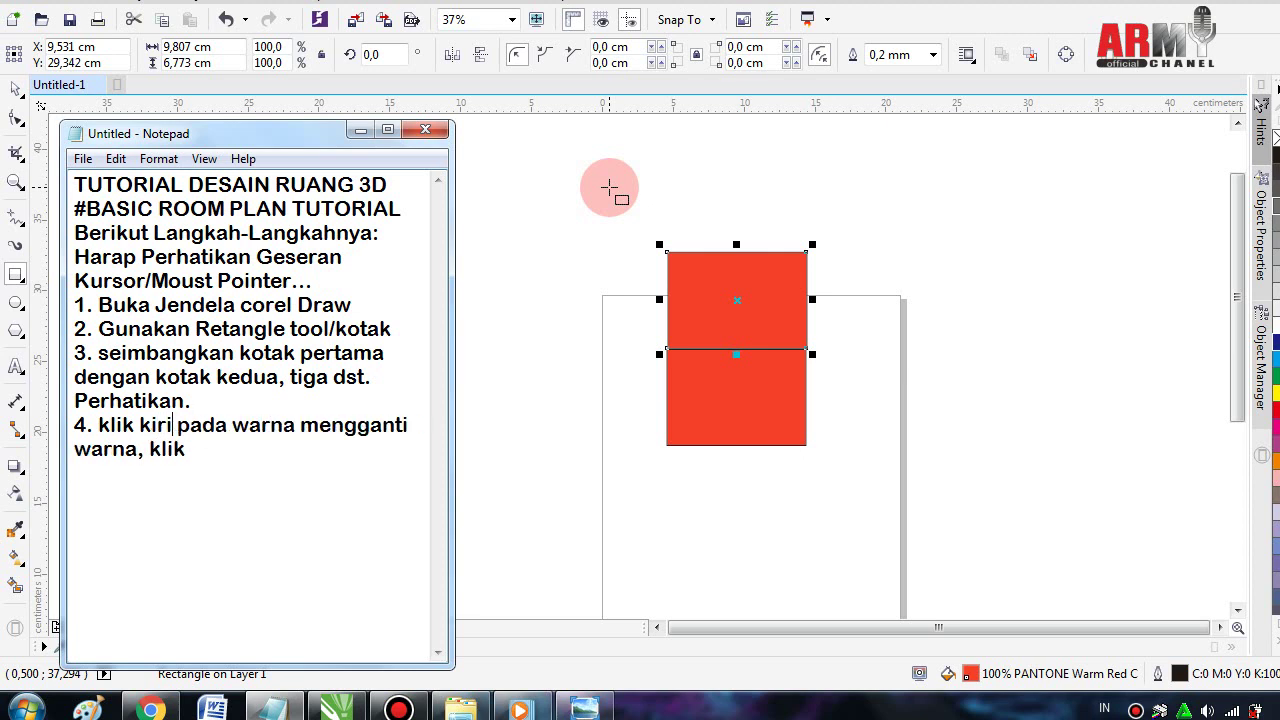
click(202, 449)
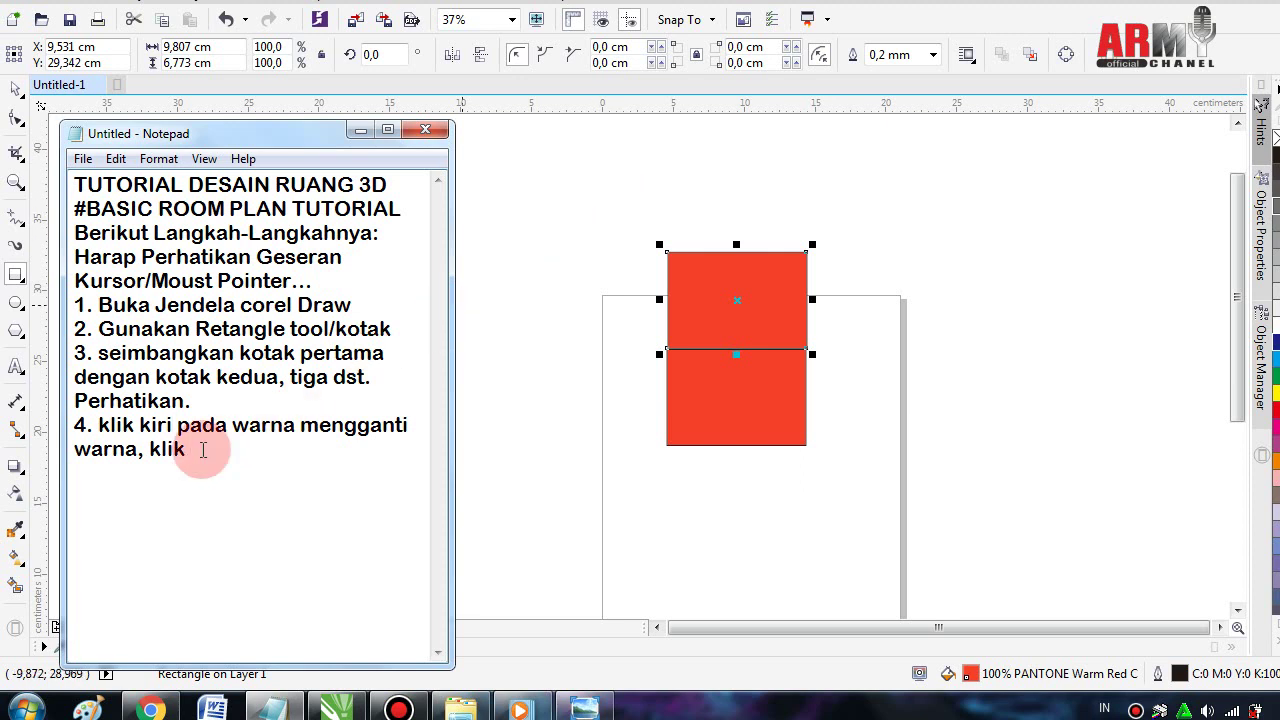
text( kanan)
text( menggan)
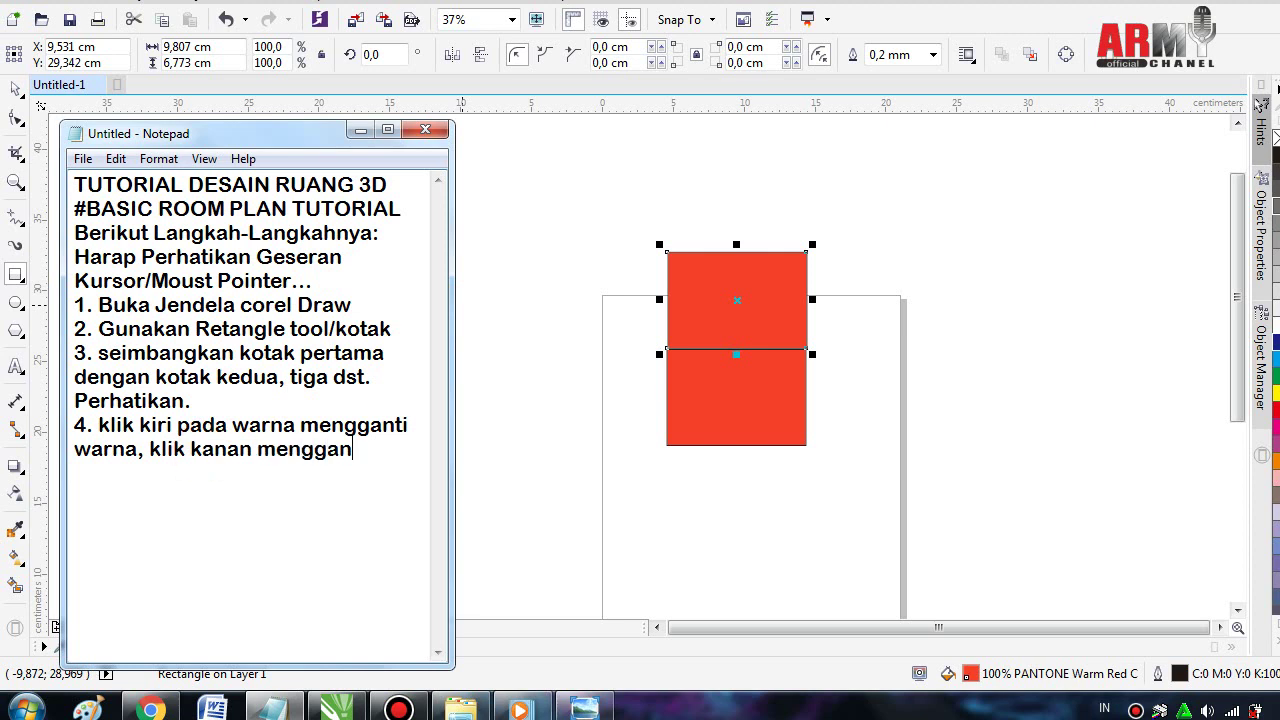
text(ti wa)
text(rna)
click(202, 450)
text(gar)
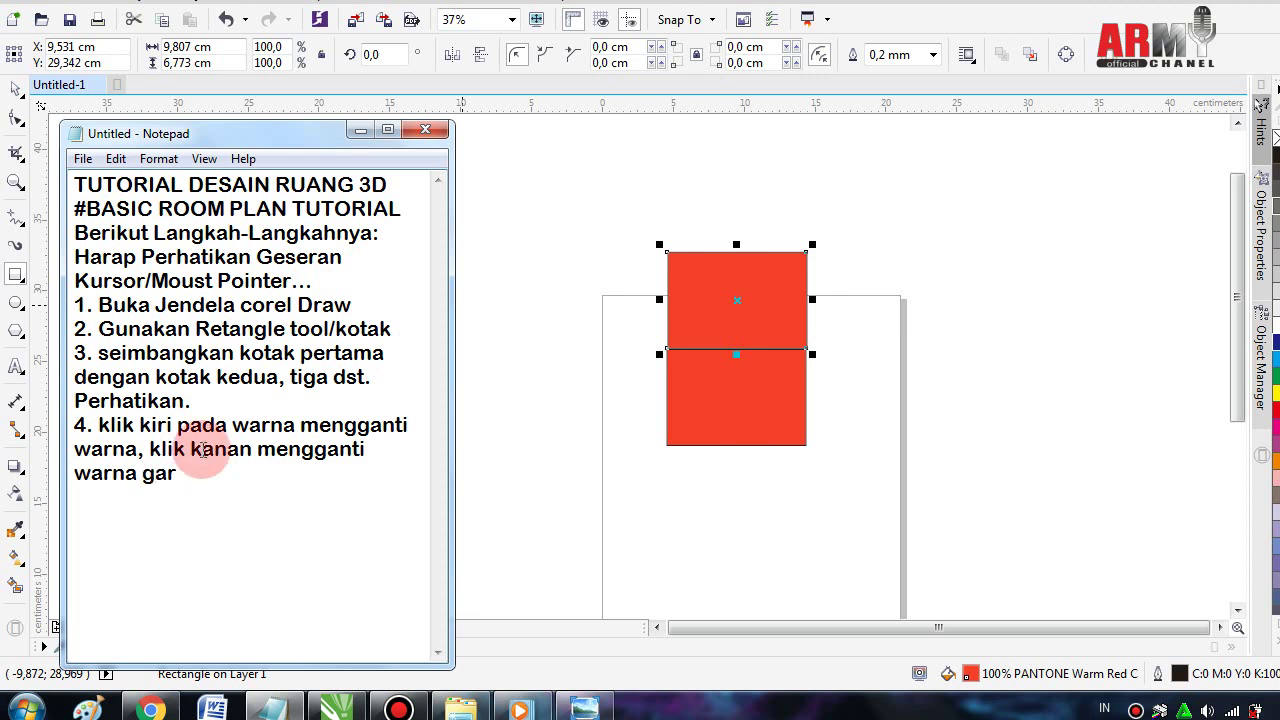
text(is l)
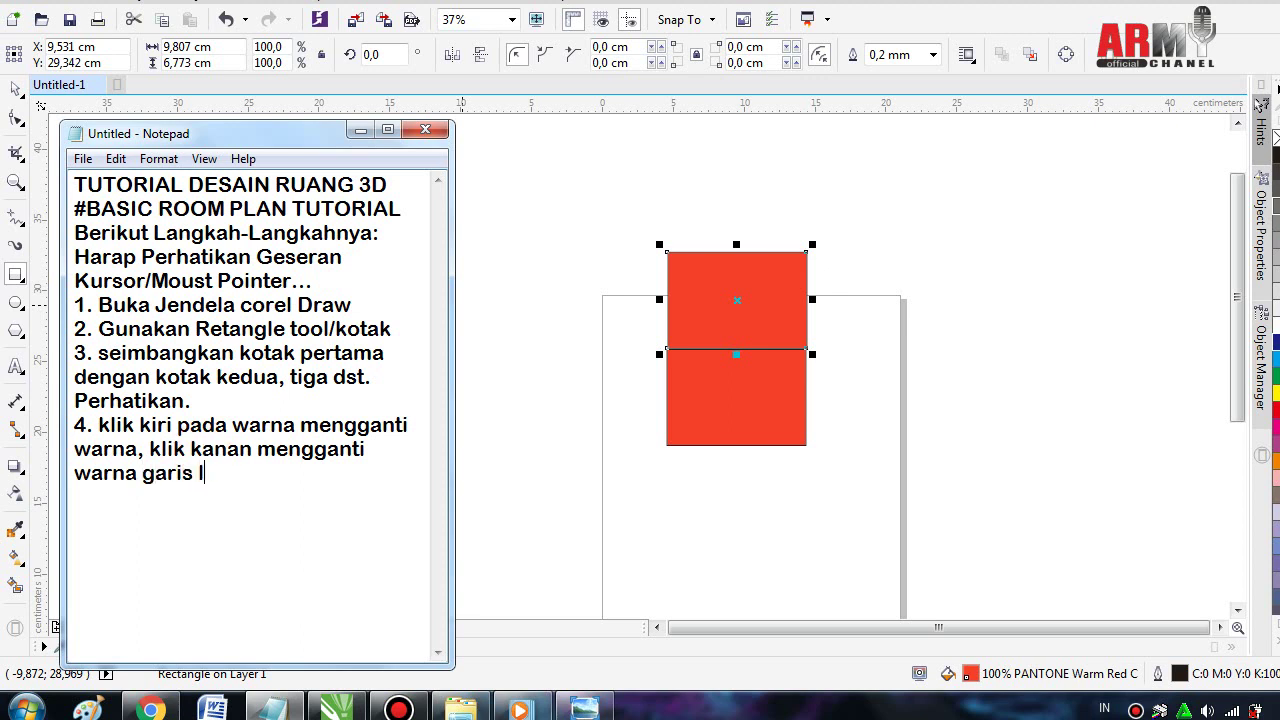
text(uar)
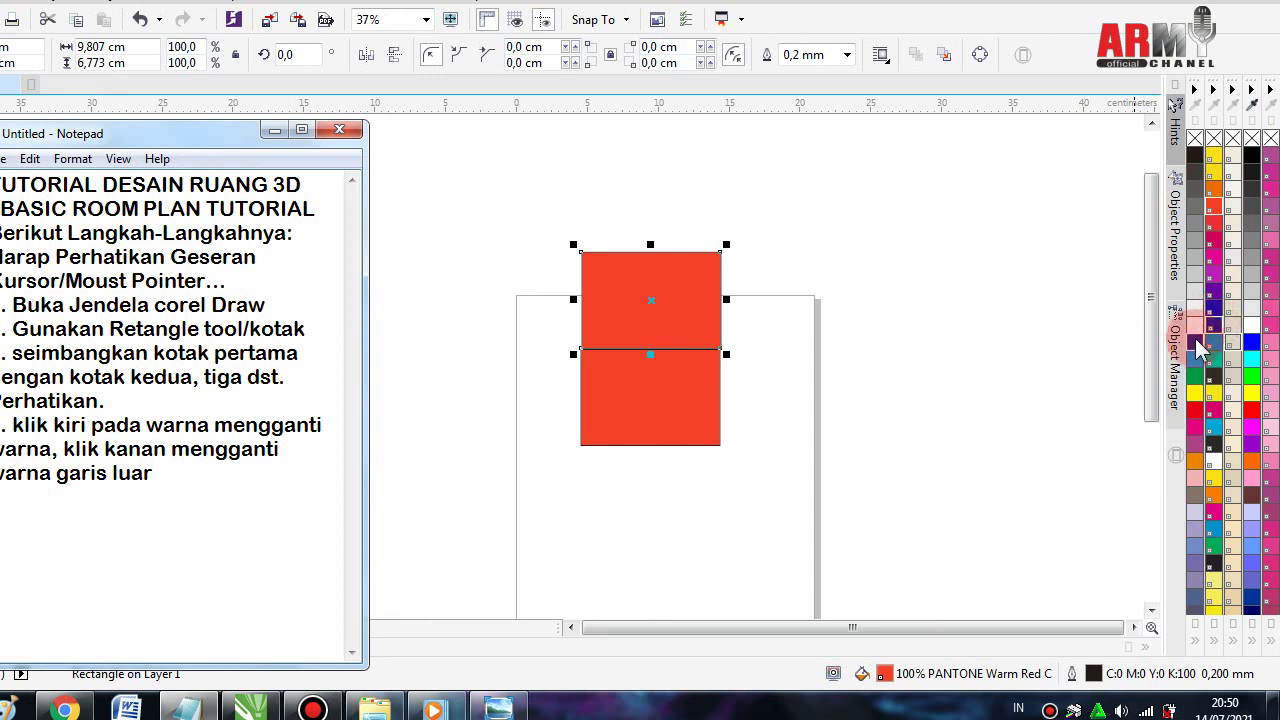
- Fill the top rectangle blue while keeping its outline black
click(1198, 344)
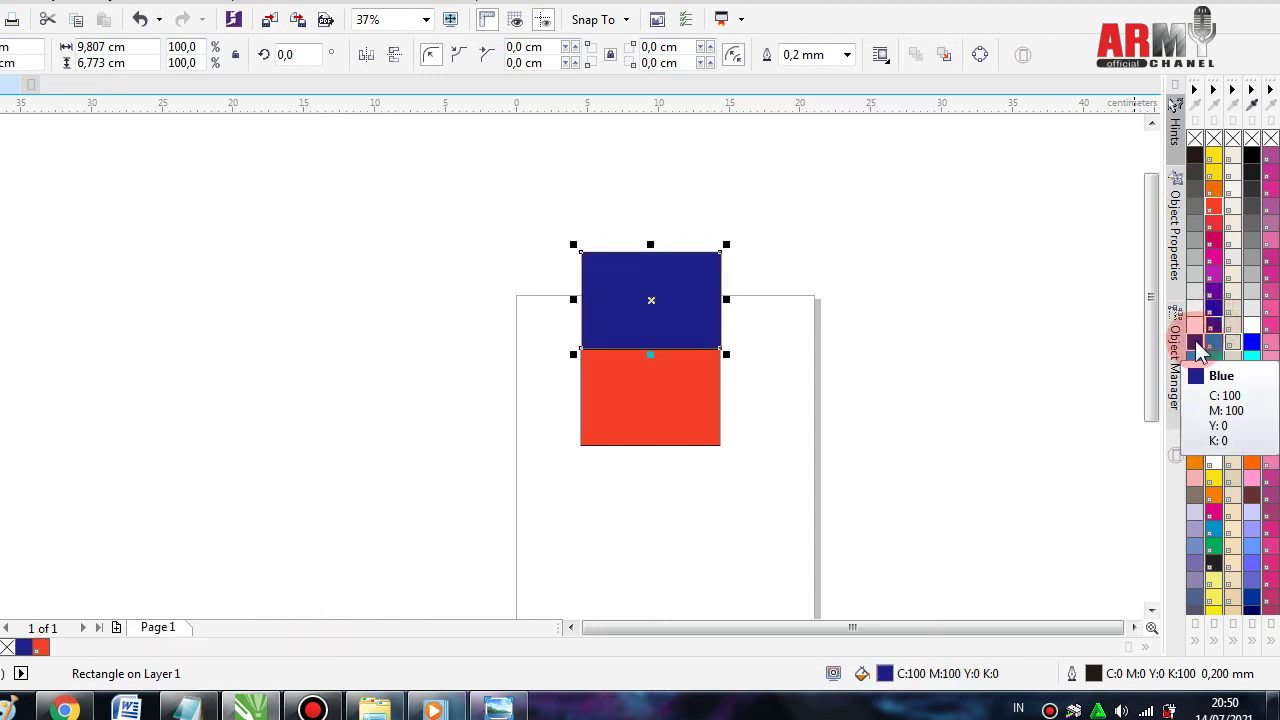
right_click(1200, 346)
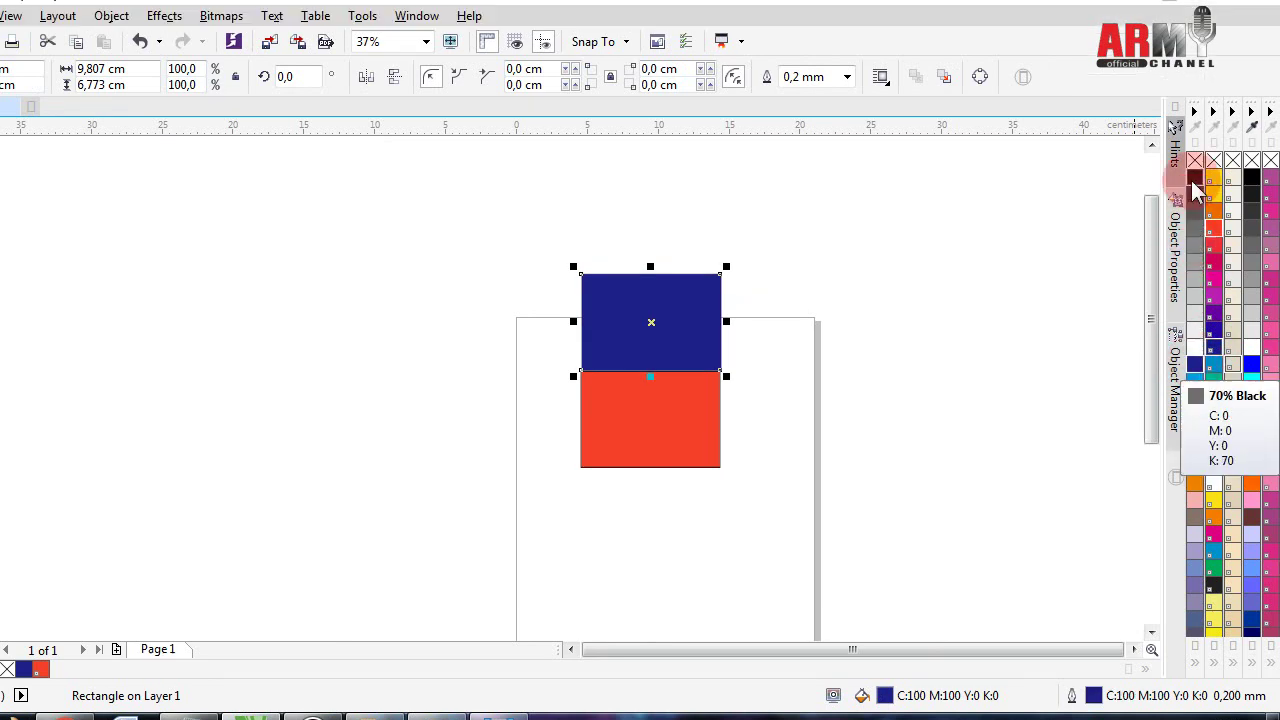
right_click(1204, 199)
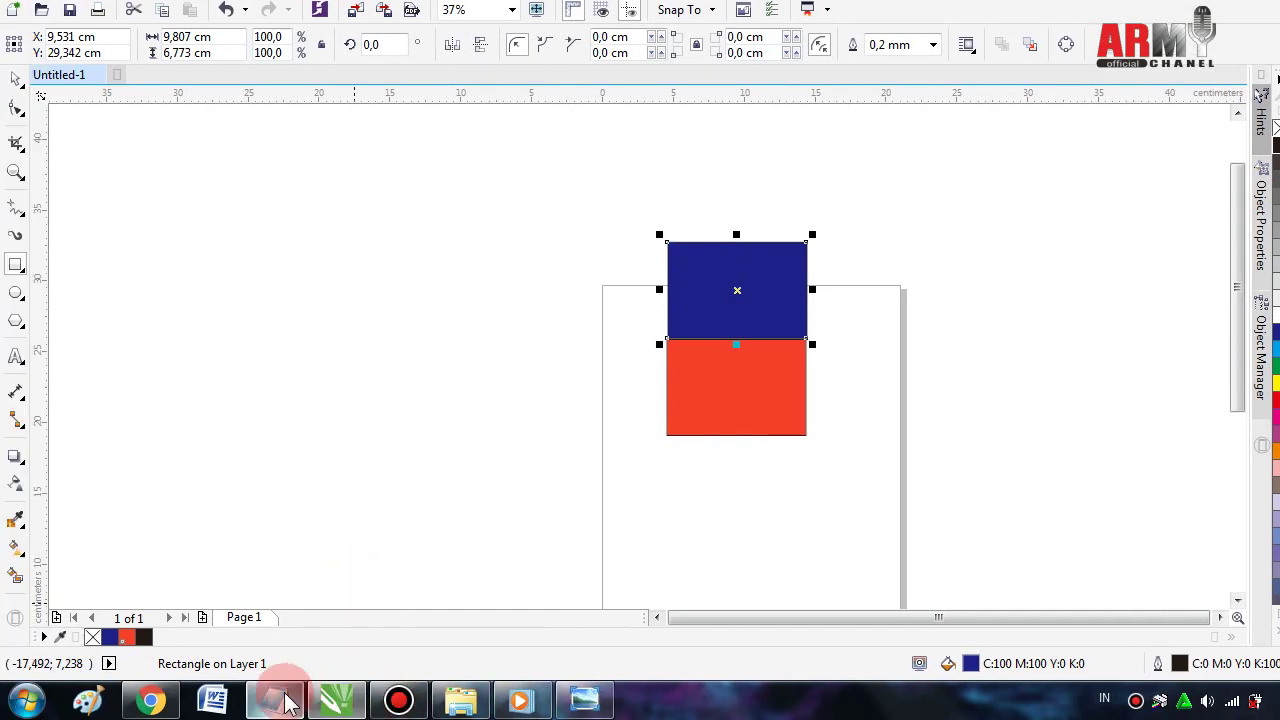
click(245, 699)
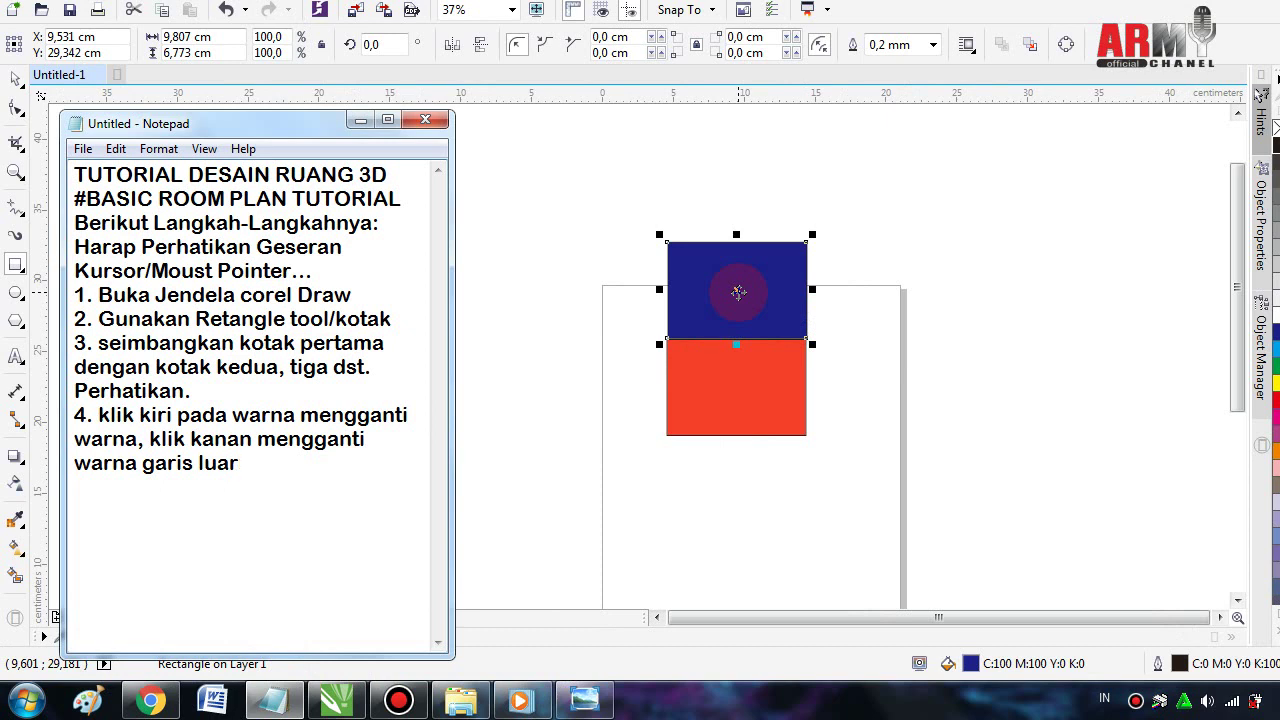
- Copy rectangles to the right, left and below the red square, filled yellow
mouse_move(737, 291)
mouse_down()
mouse_move(881, 362)
mouse_move(877, 387)
mouse_up()
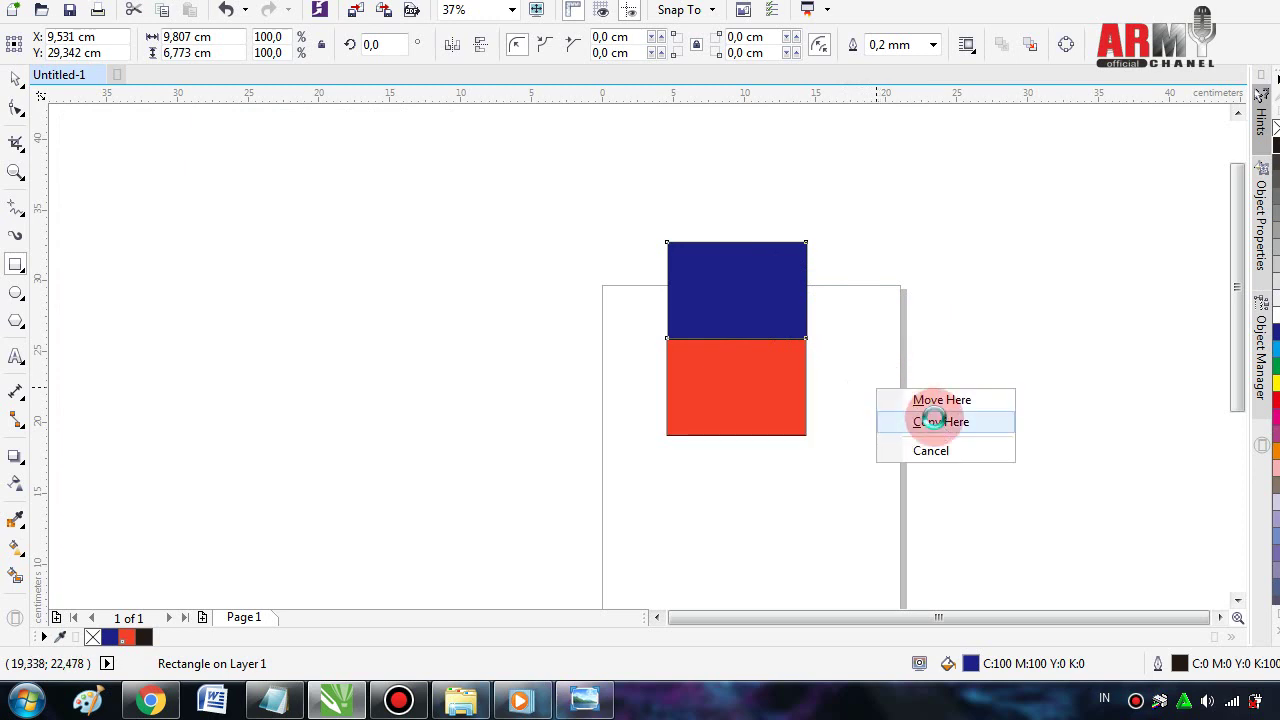
click(932, 420)
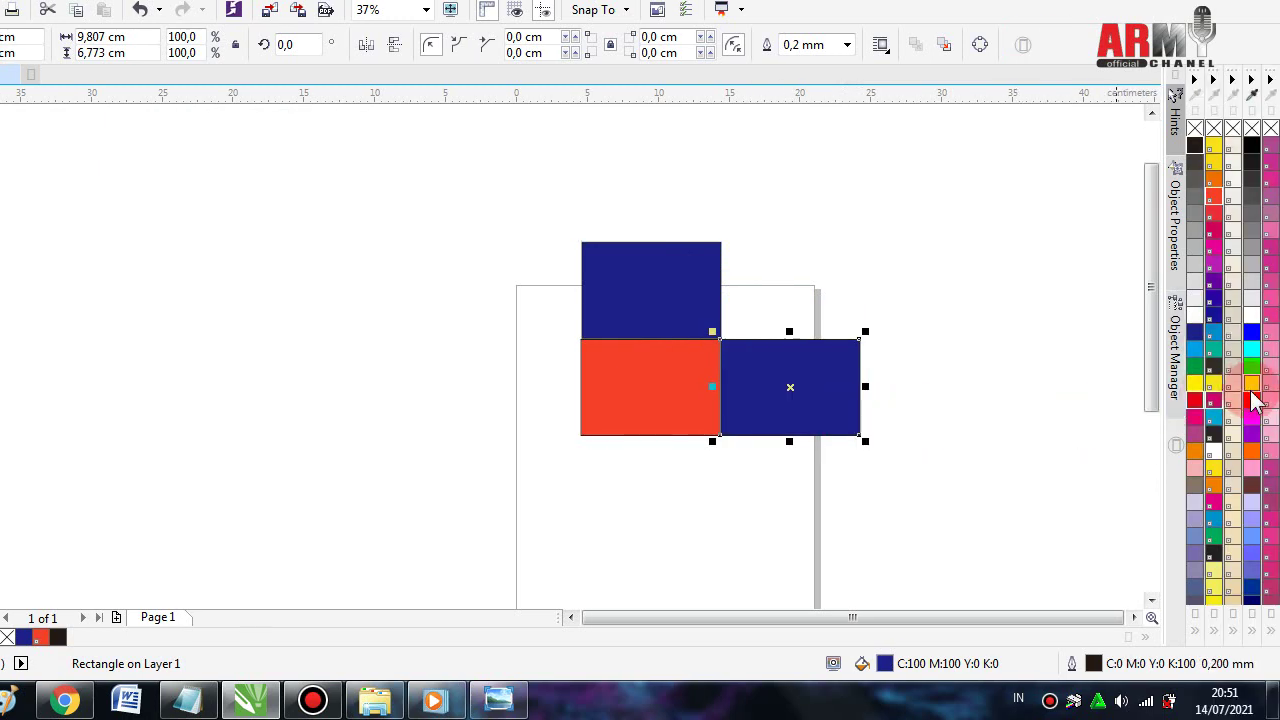
mouse_move(1257, 393)
mouse_down()
mouse_move(815, 415)
mouse_move(509, 387)
mouse_up()
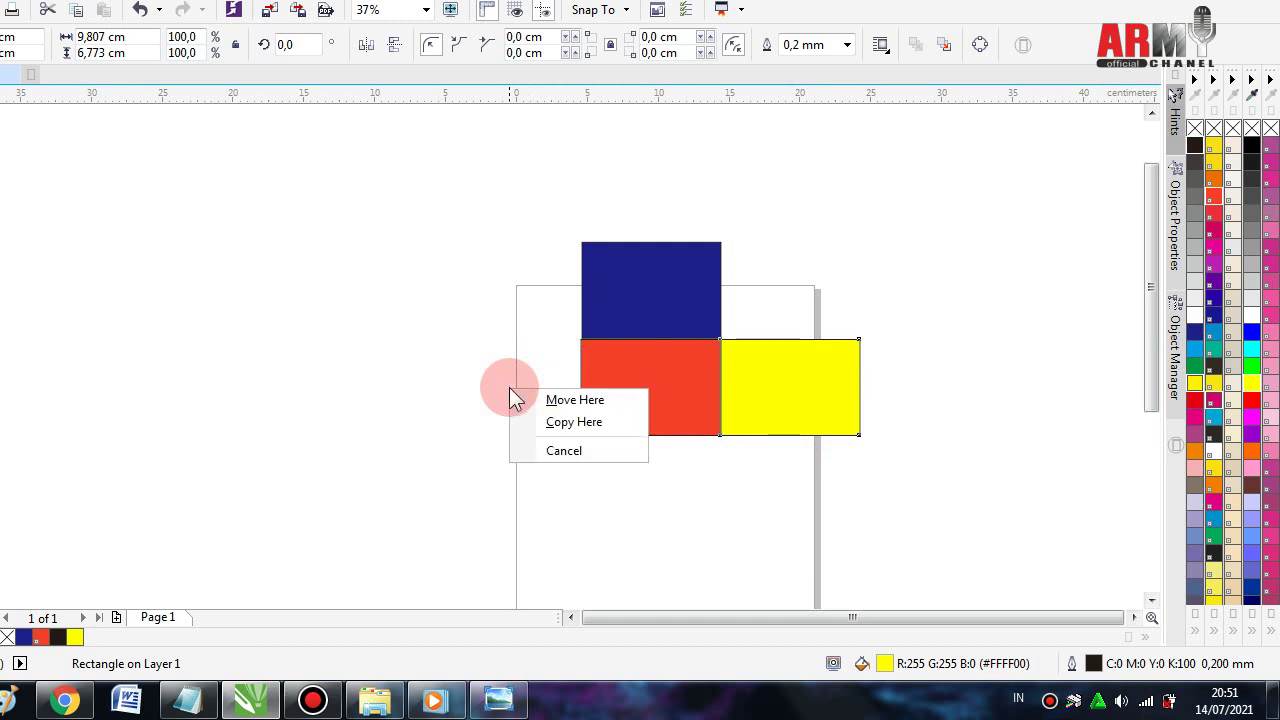
click(589, 421)
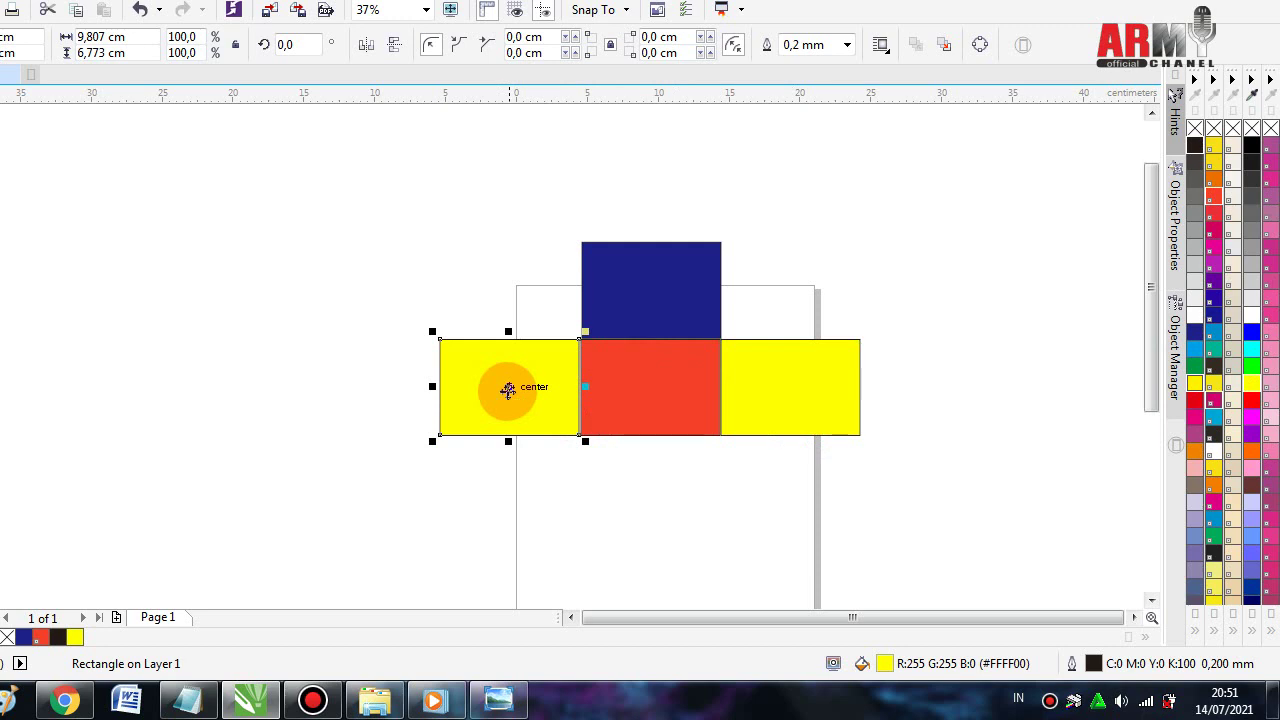
drag(508, 389, 650, 482)
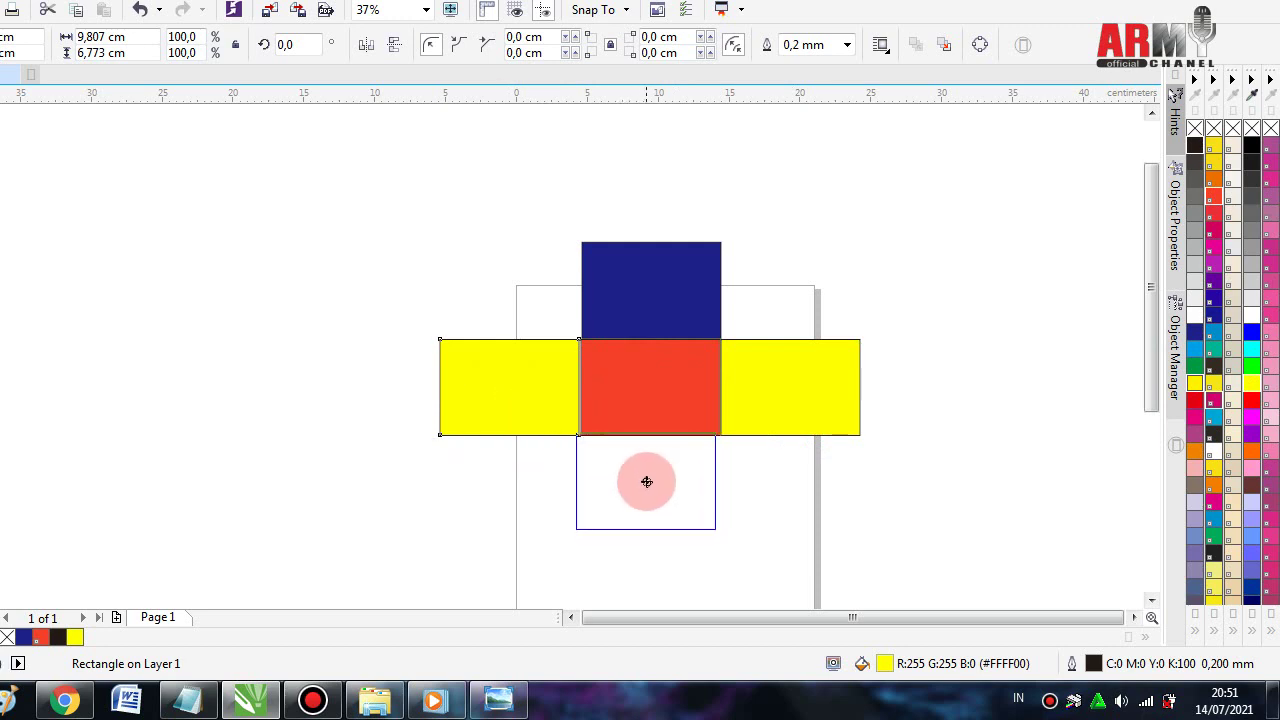
drag(650, 482, 650, 482)
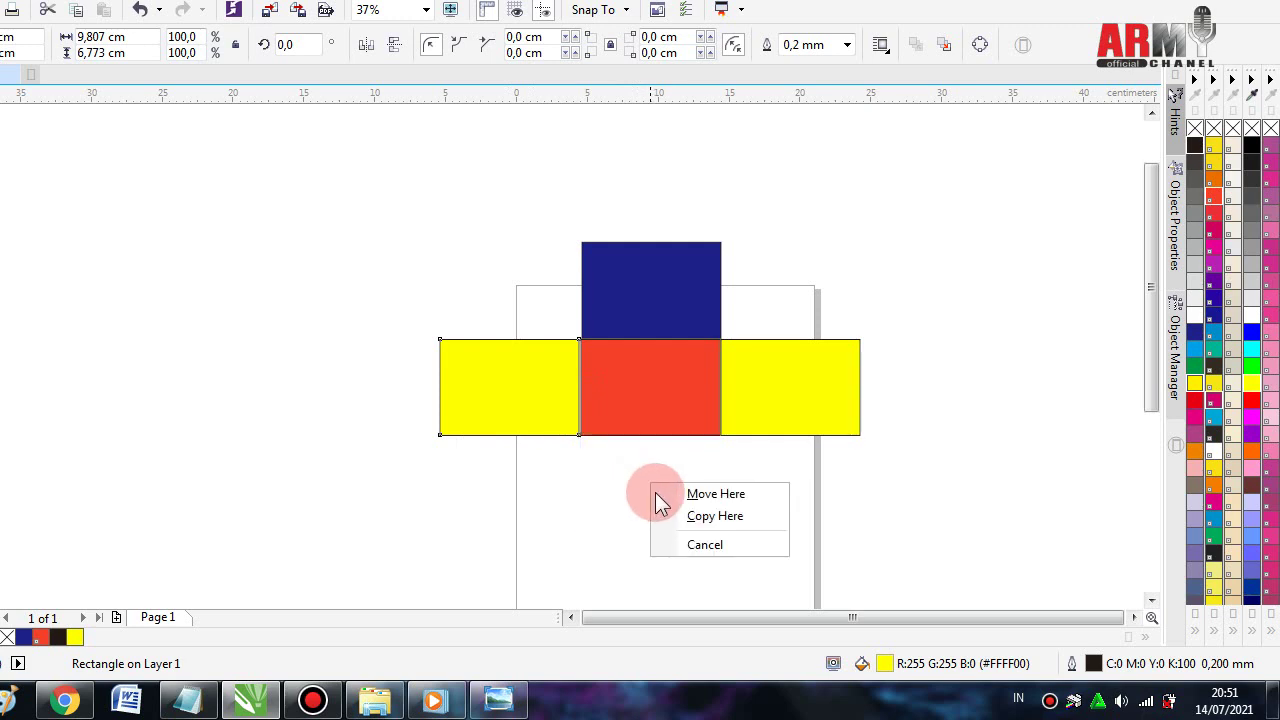
click(731, 518)
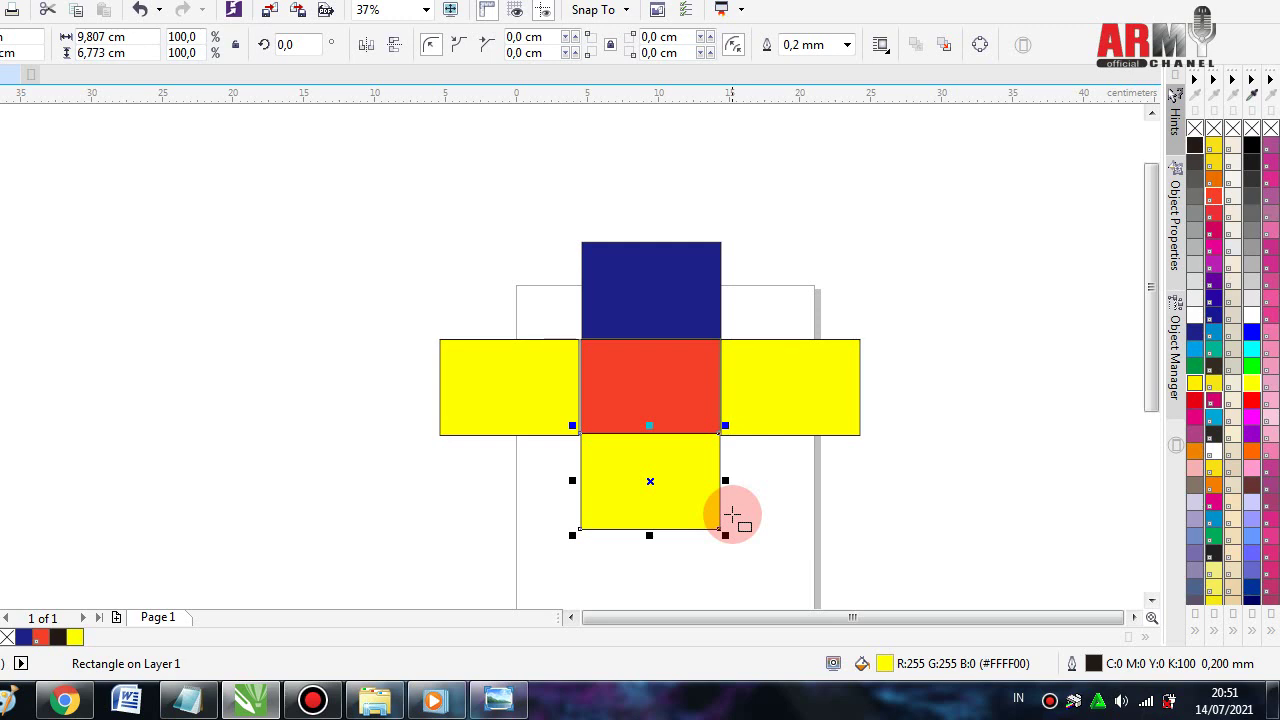
click(732, 515)
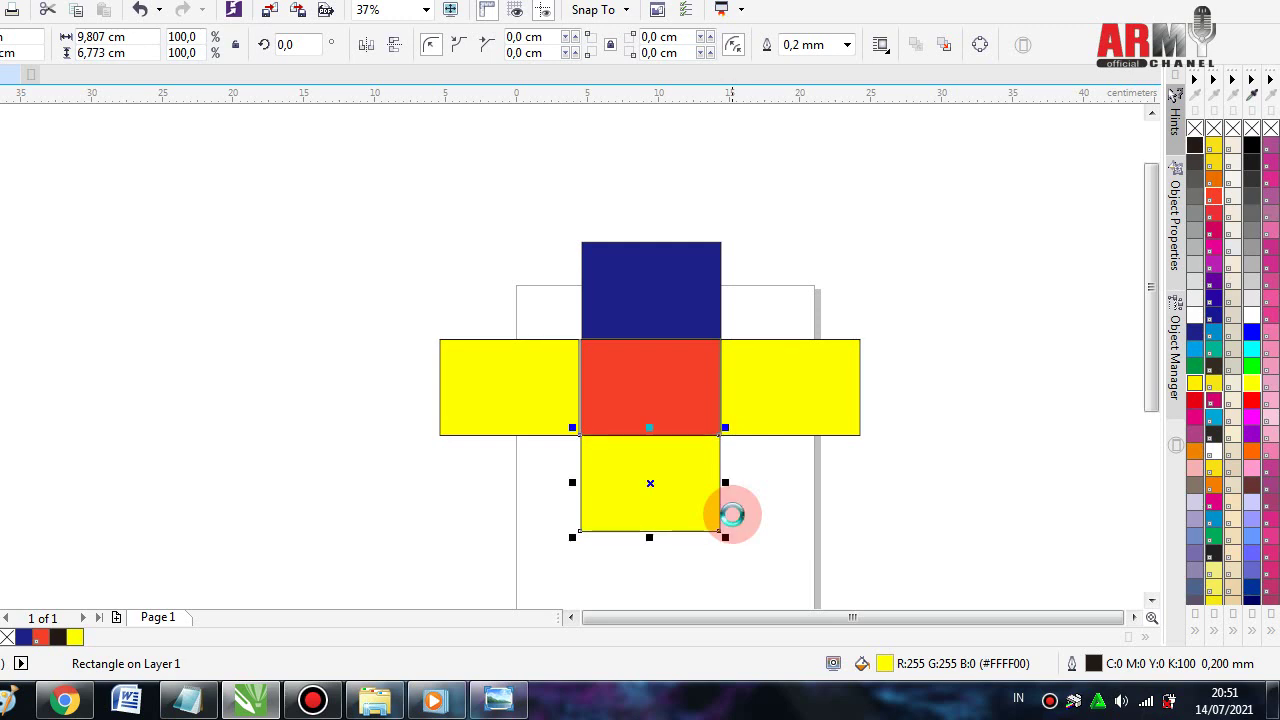
click(510, 387)
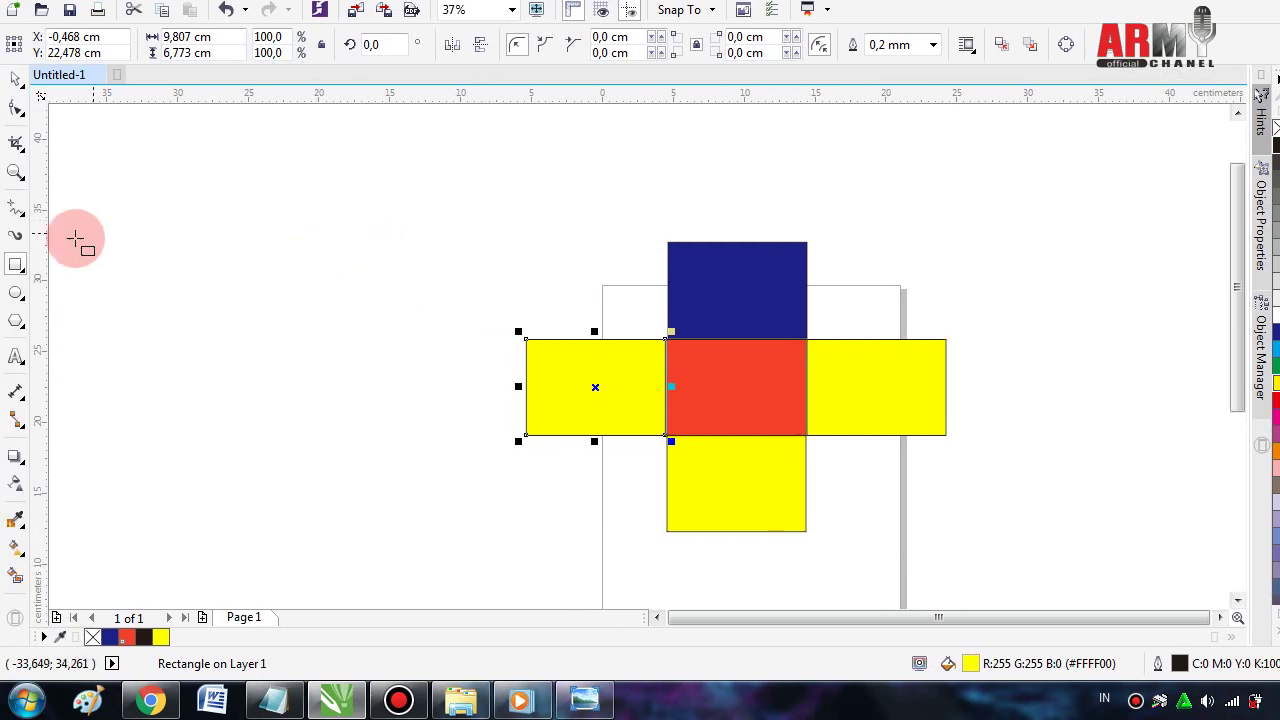
- Place vertical guidelines along the net's left and right edges, closing the Options window
click(17, 266)
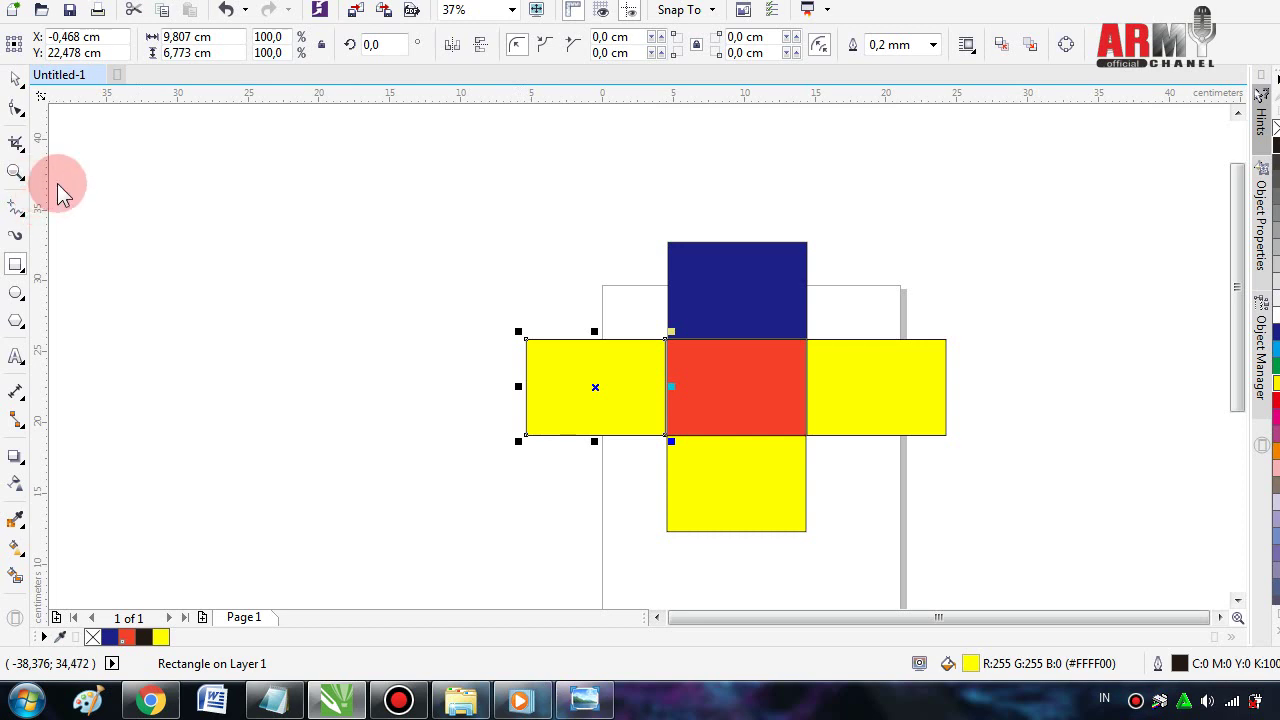
drag(44, 186, 505, 264)
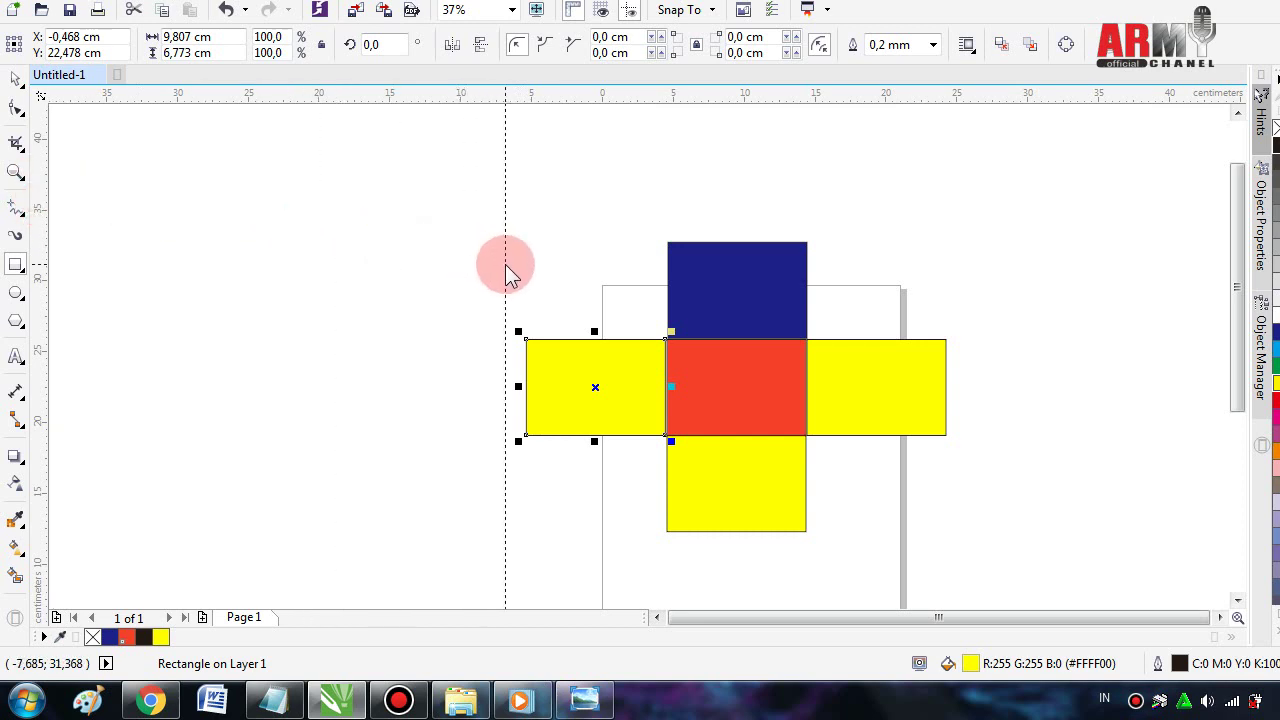
drag(505, 264, 524, 268)
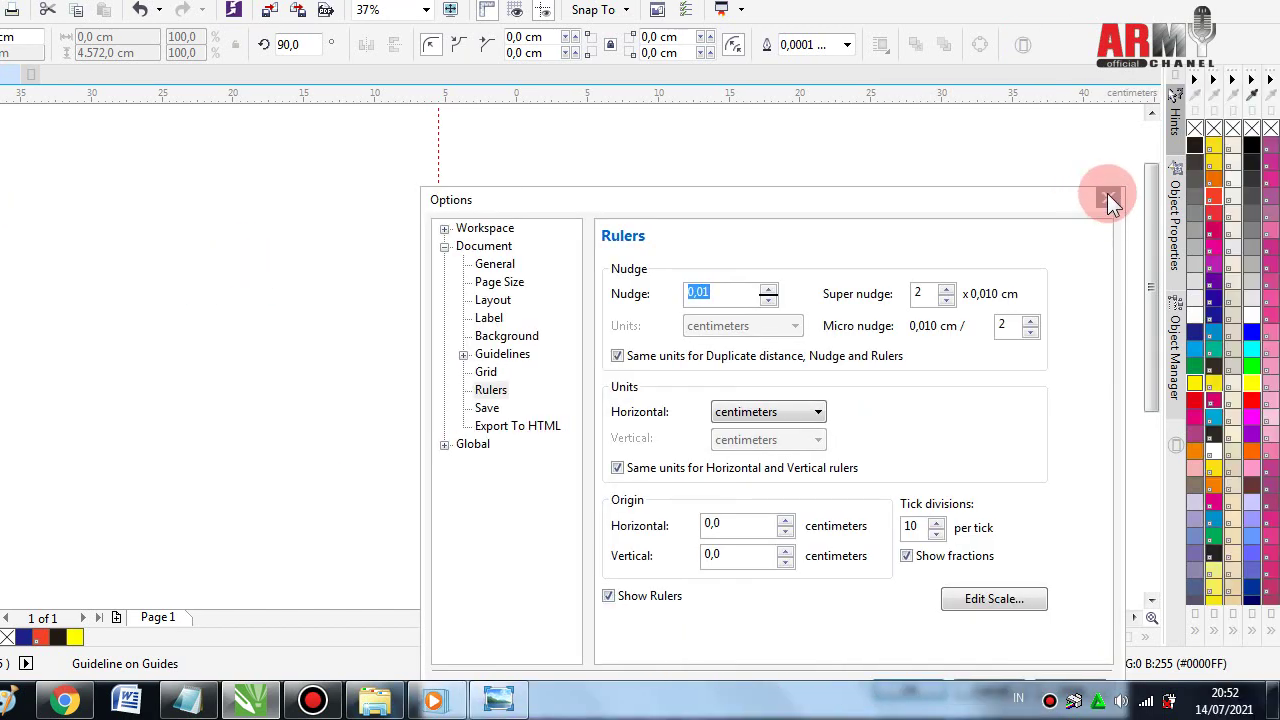
click(1107, 197)
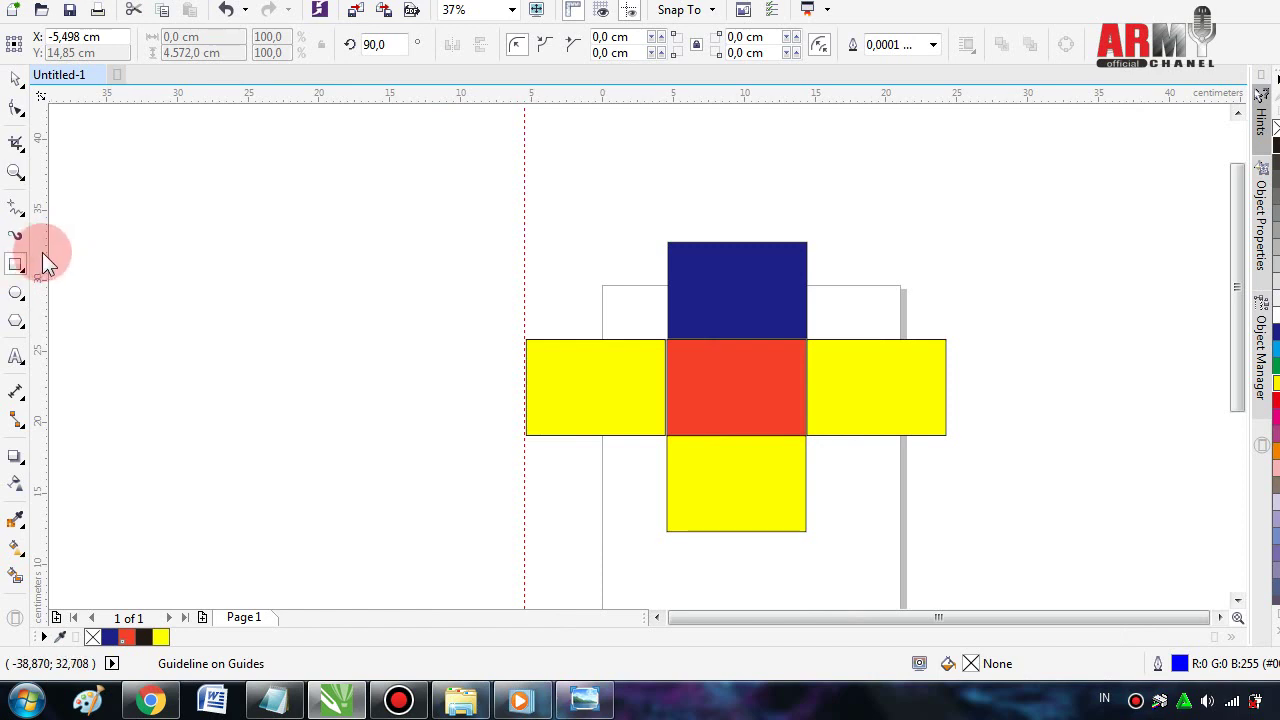
mouse_move(40, 244)
mouse_down()
mouse_move(602, 263)
mouse_move(945, 298)
mouse_up()
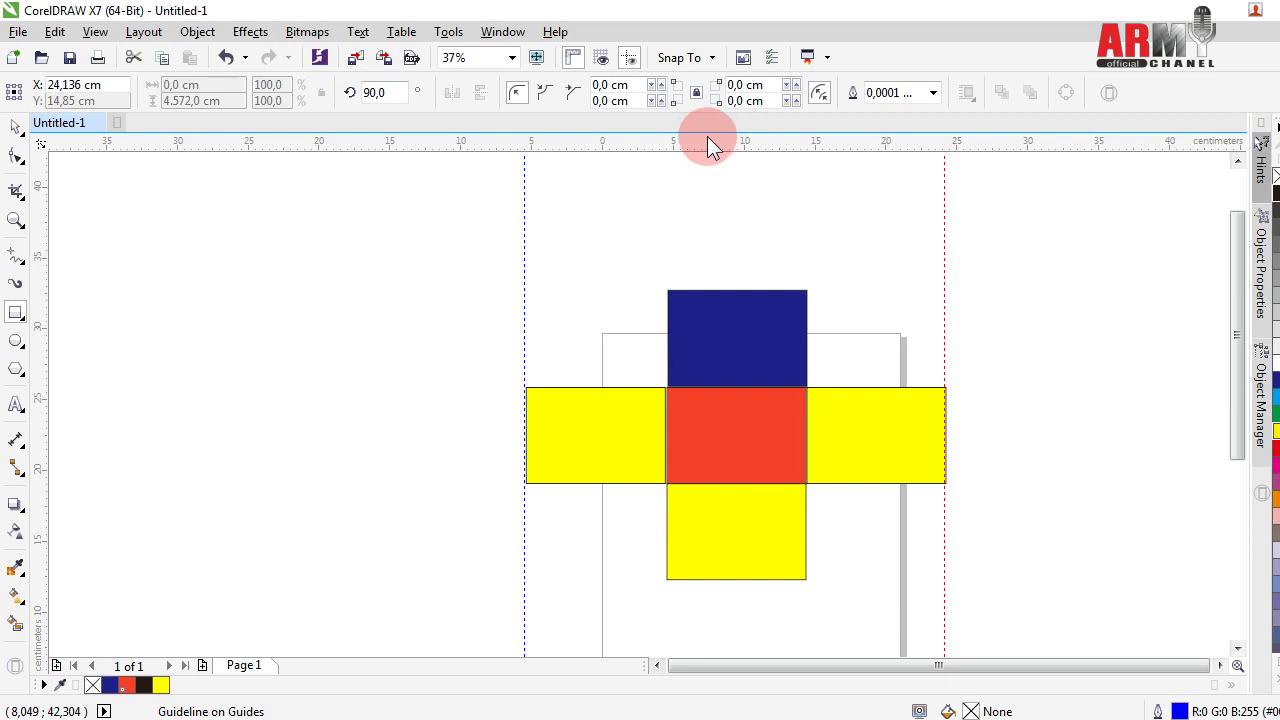
- Place horizontal guidelines at the blue panel's top and the bottom square's lower edge
drag(702, 148, 723, 290)
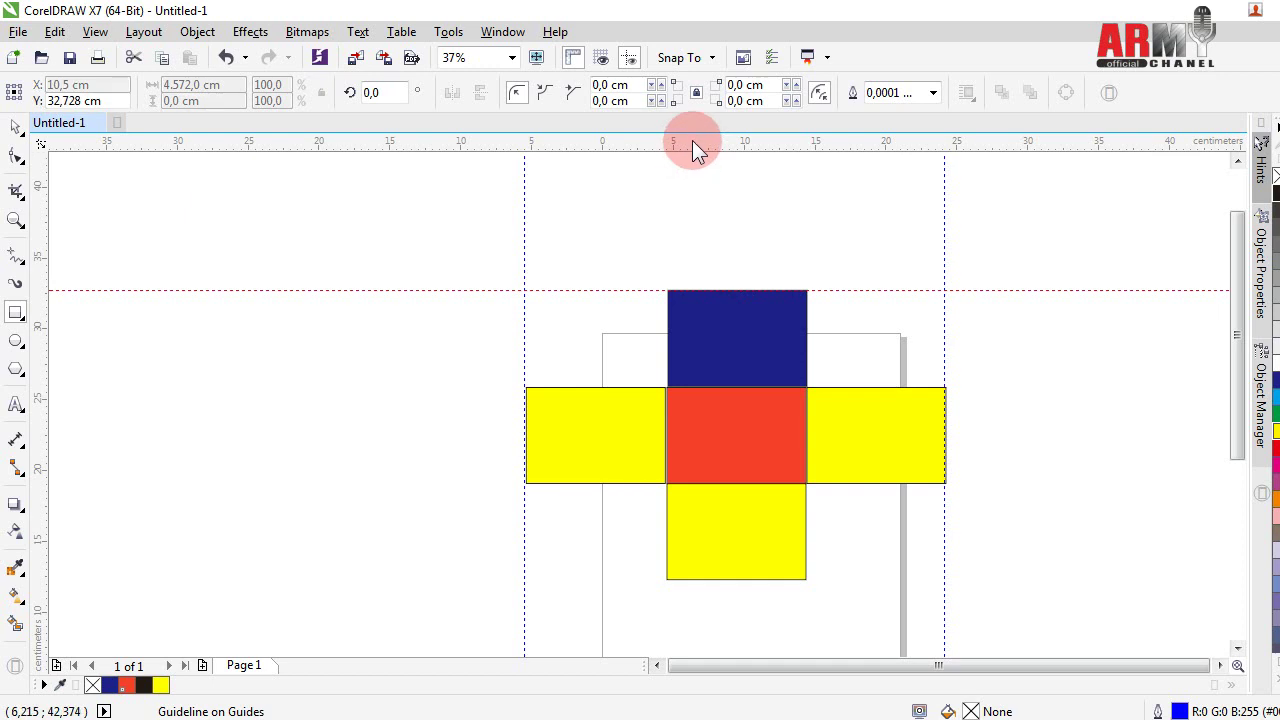
drag(693, 141, 715, 260)
mouse_move(720, 418)
mouse_down()
mouse_move(714, 550)
mouse_move(710, 540)
mouse_up()
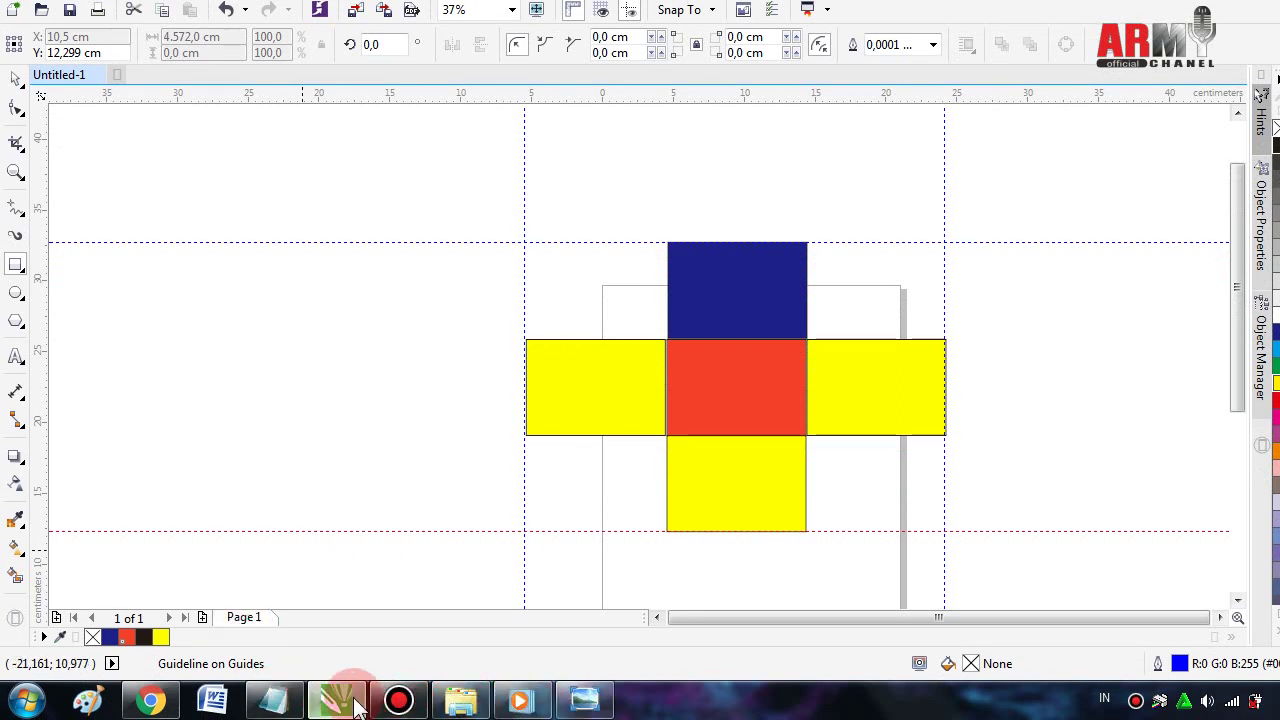
- Type '5. tarik garis gantu untuk menjadi patokan ruang 3D' and begin a '6.' line
click(276, 700)
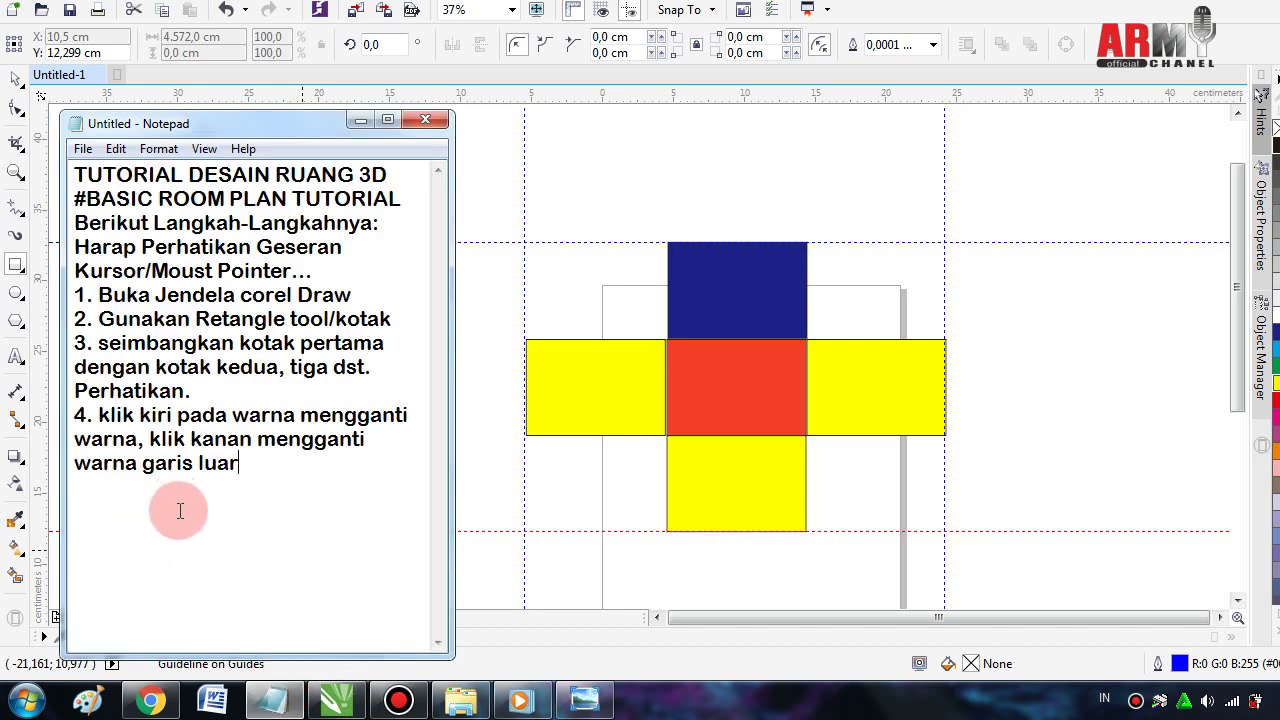
text(5)
text(. )
text(tari)
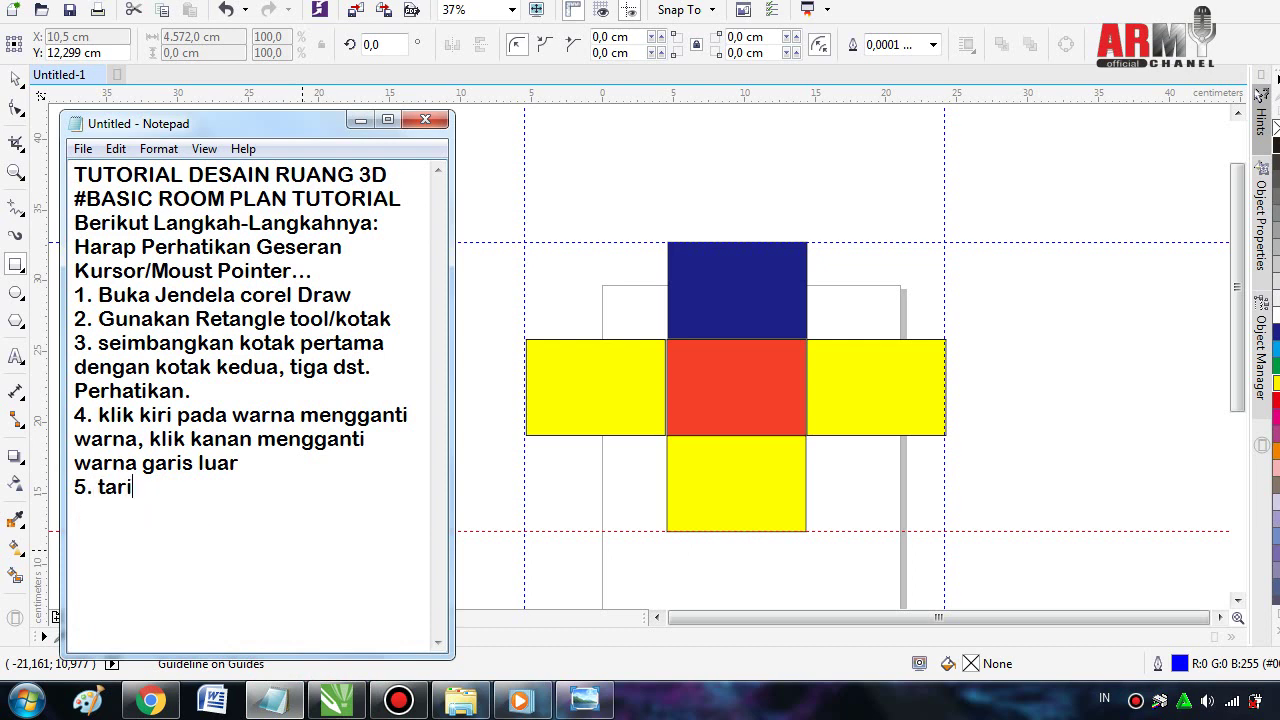
text(k gar)
text(is )
text(gantu)
text( untuk)
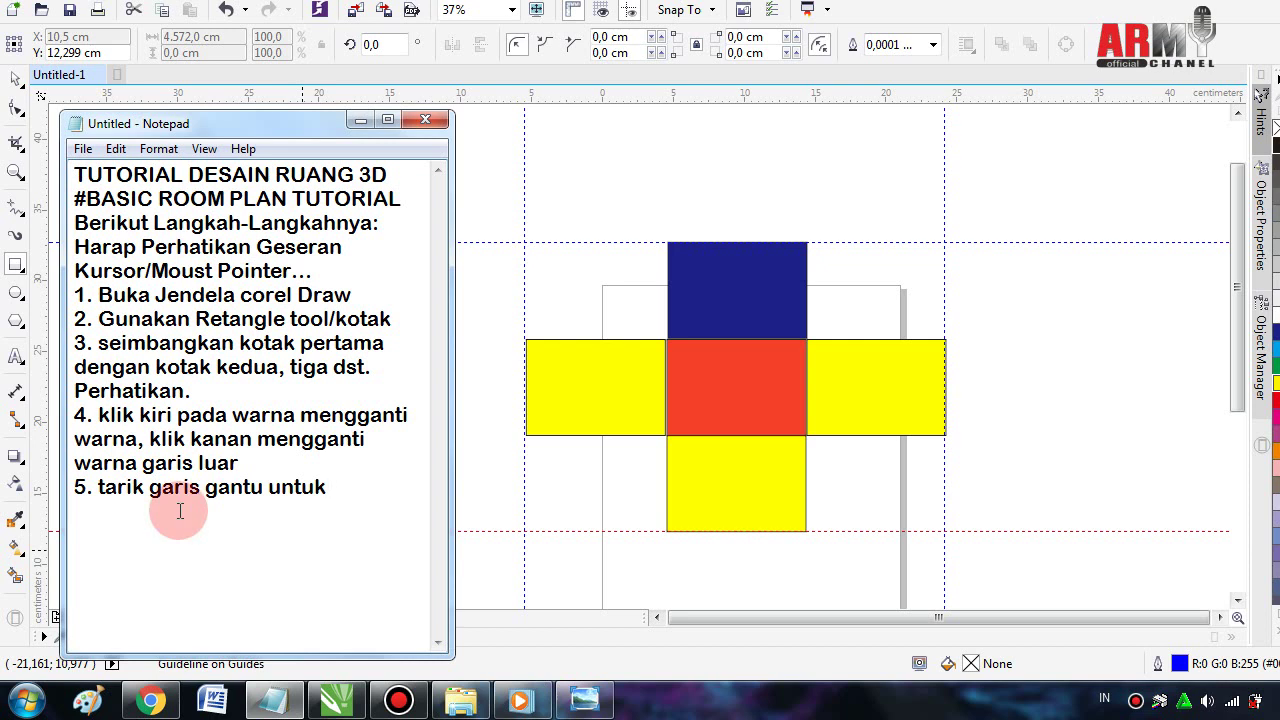
text( men)
text(ja)
text(di pat)
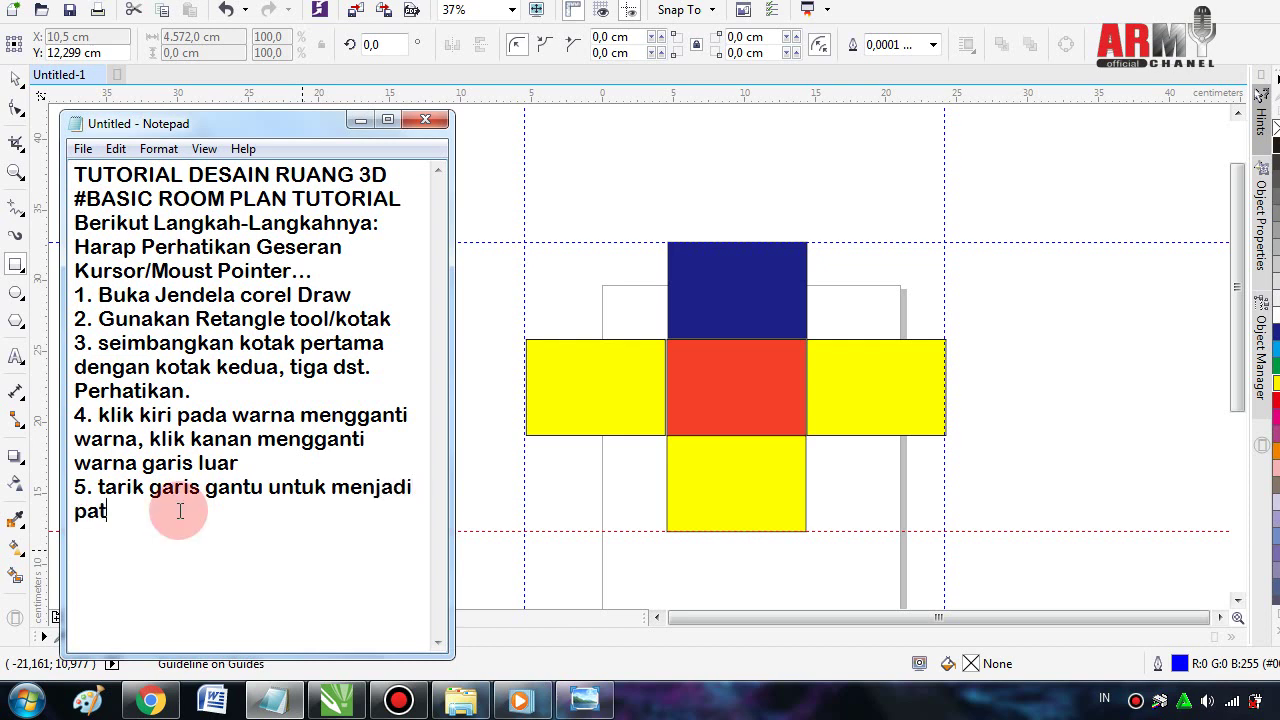
text(okan r)
text(uan)
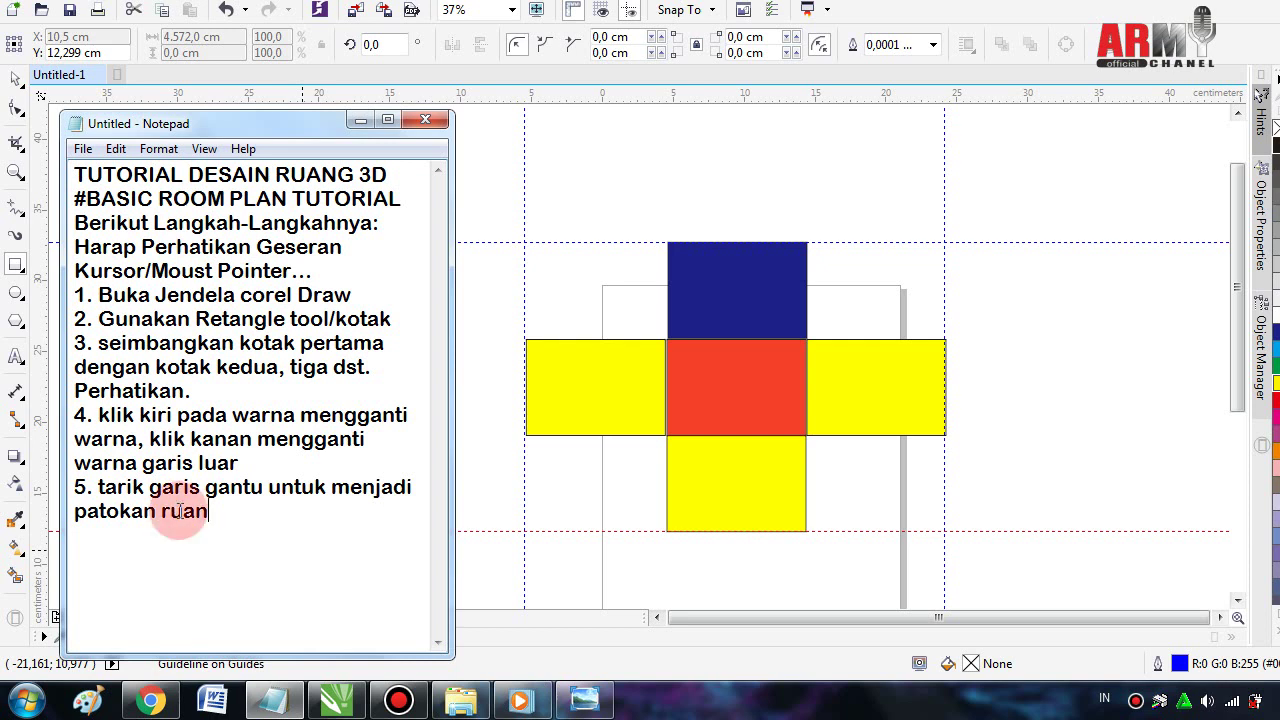
text(g 3)
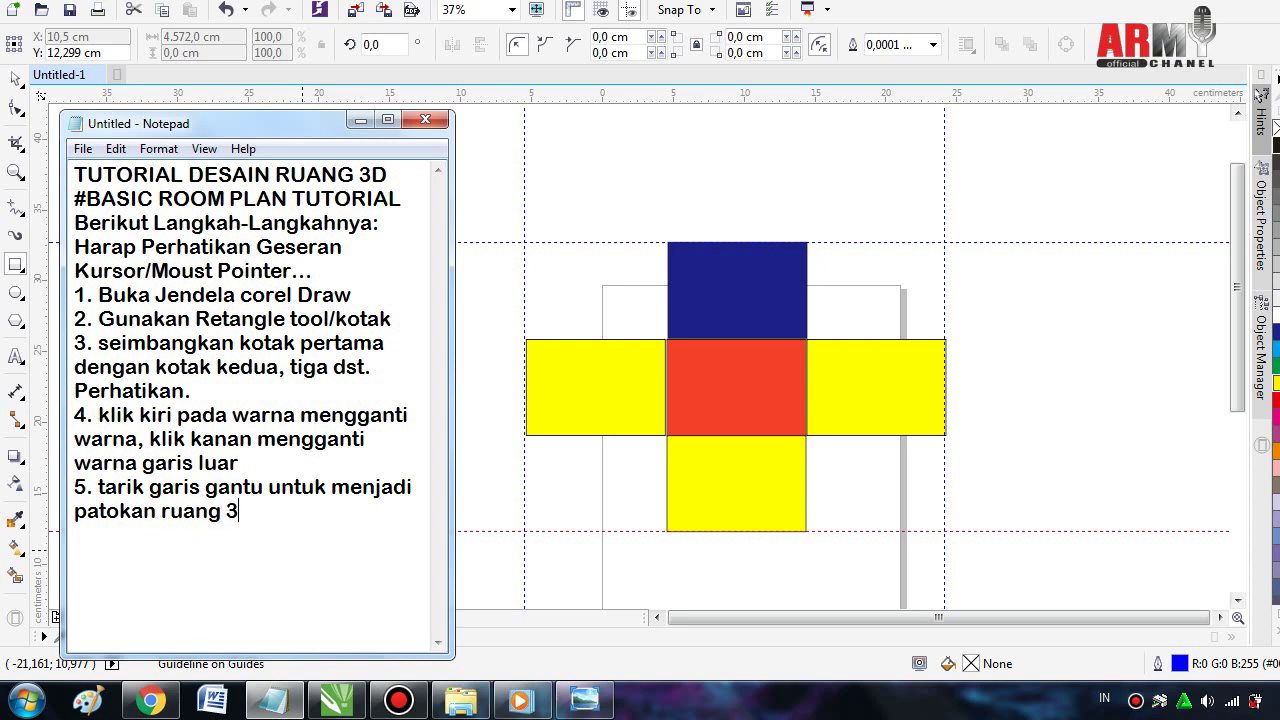
text(D )
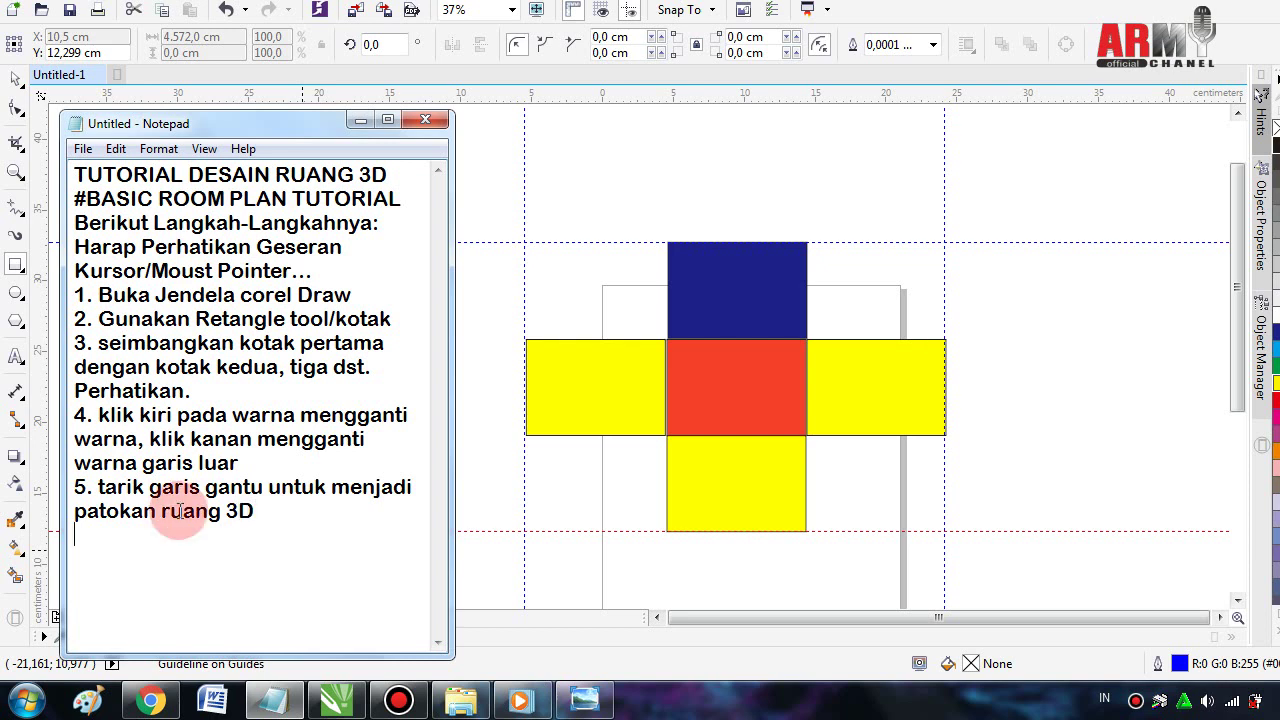
text(6)
text(.)
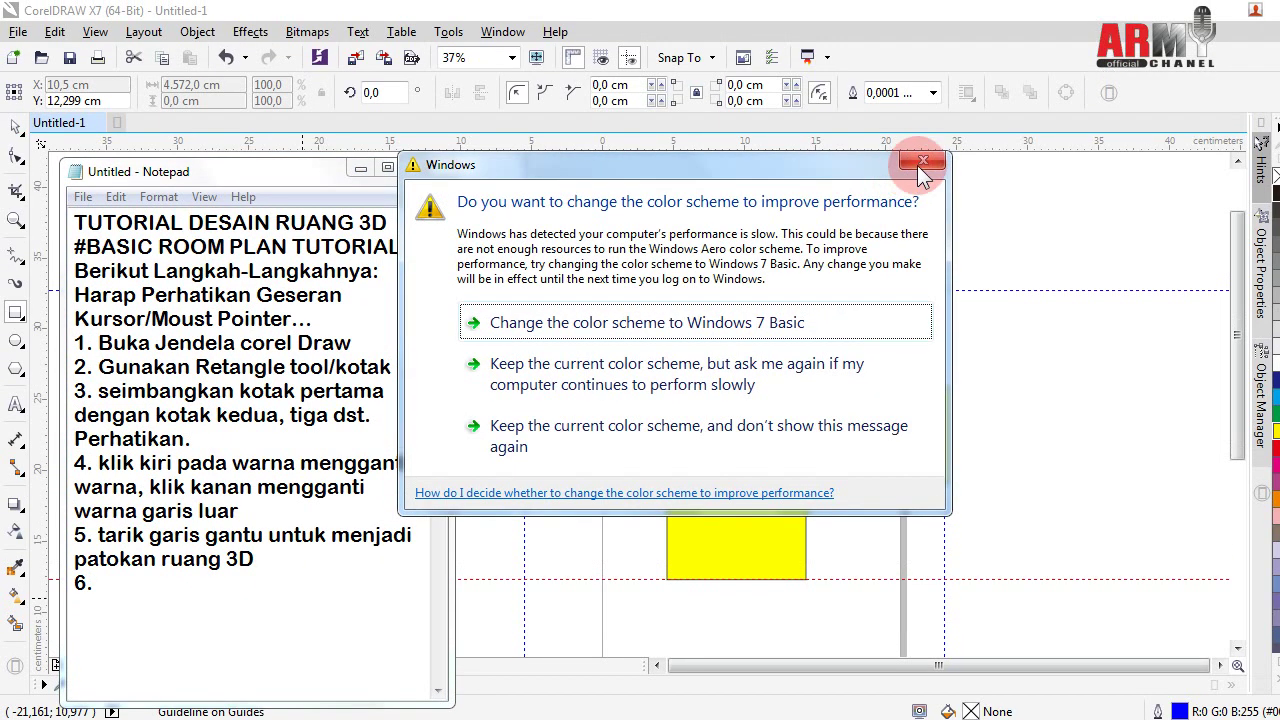
- Close the Windows colour scheme performance prompt
click(920, 162)
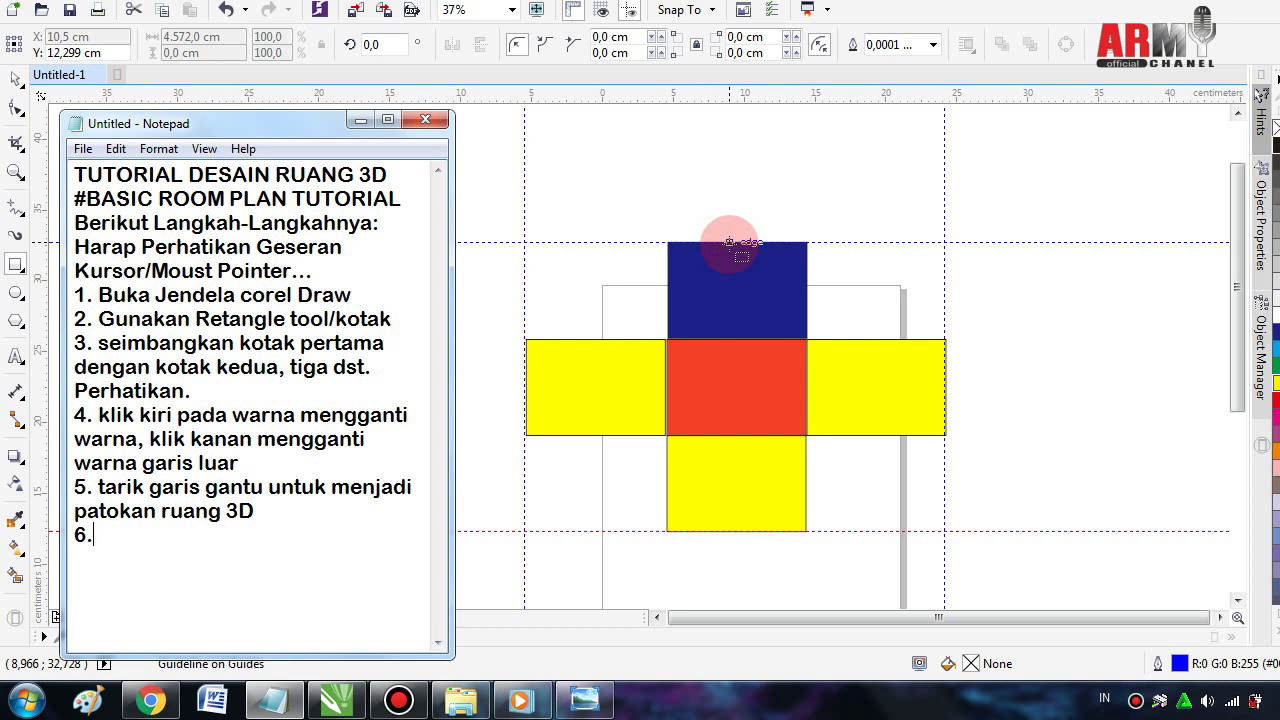
- Fill the blue top panel with green
click(729, 242)
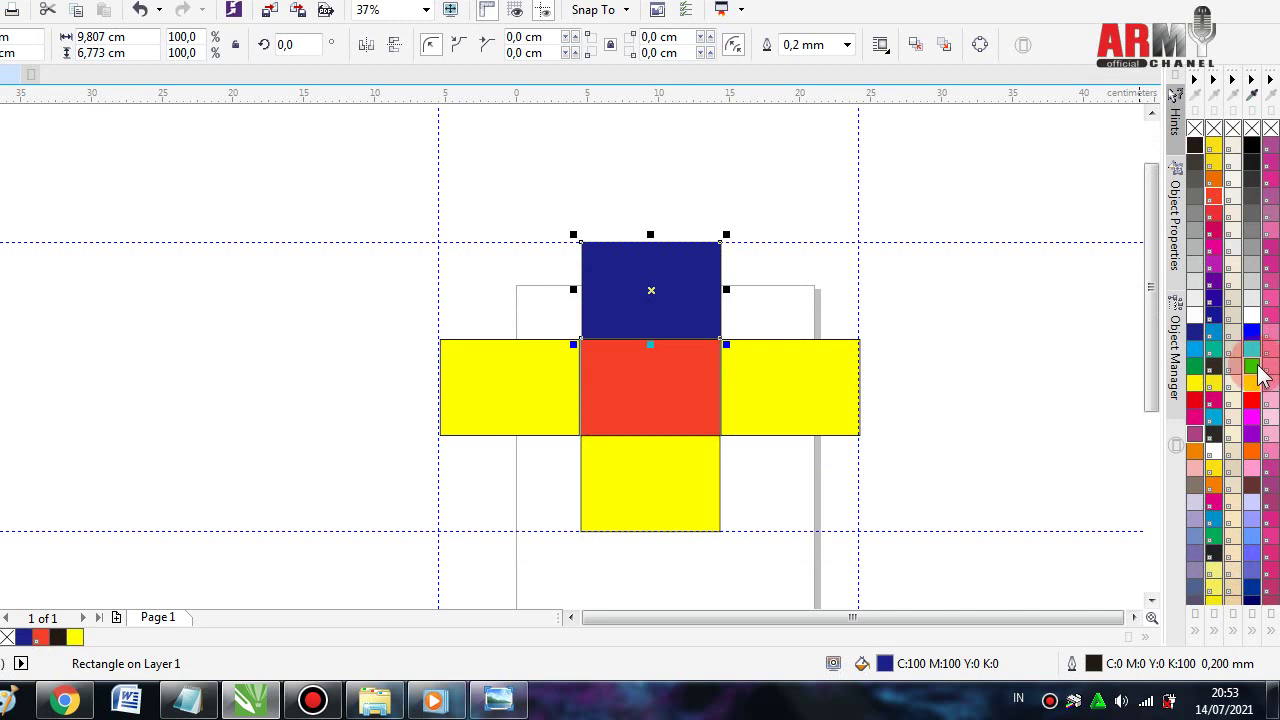
click(1182, 365)
click(1188, 367)
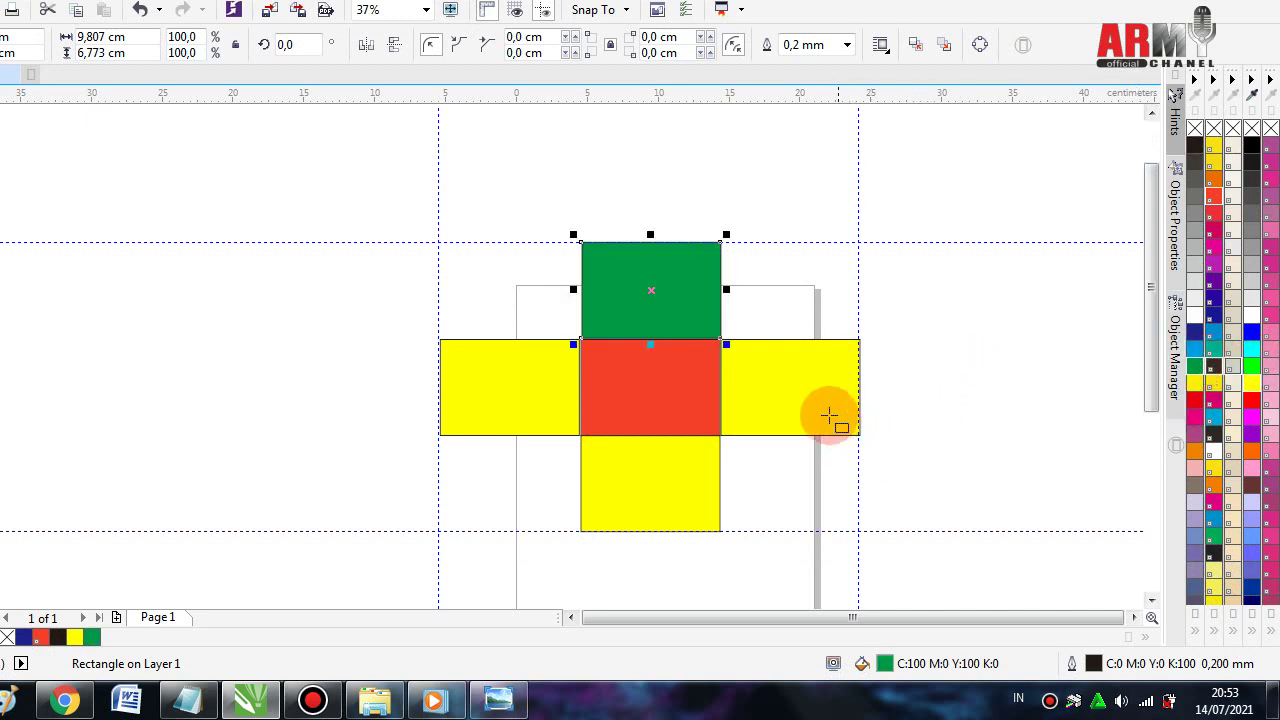
- Fill the bottom yellow square with light pink after trying golden yellow, pink and white
click(694, 496)
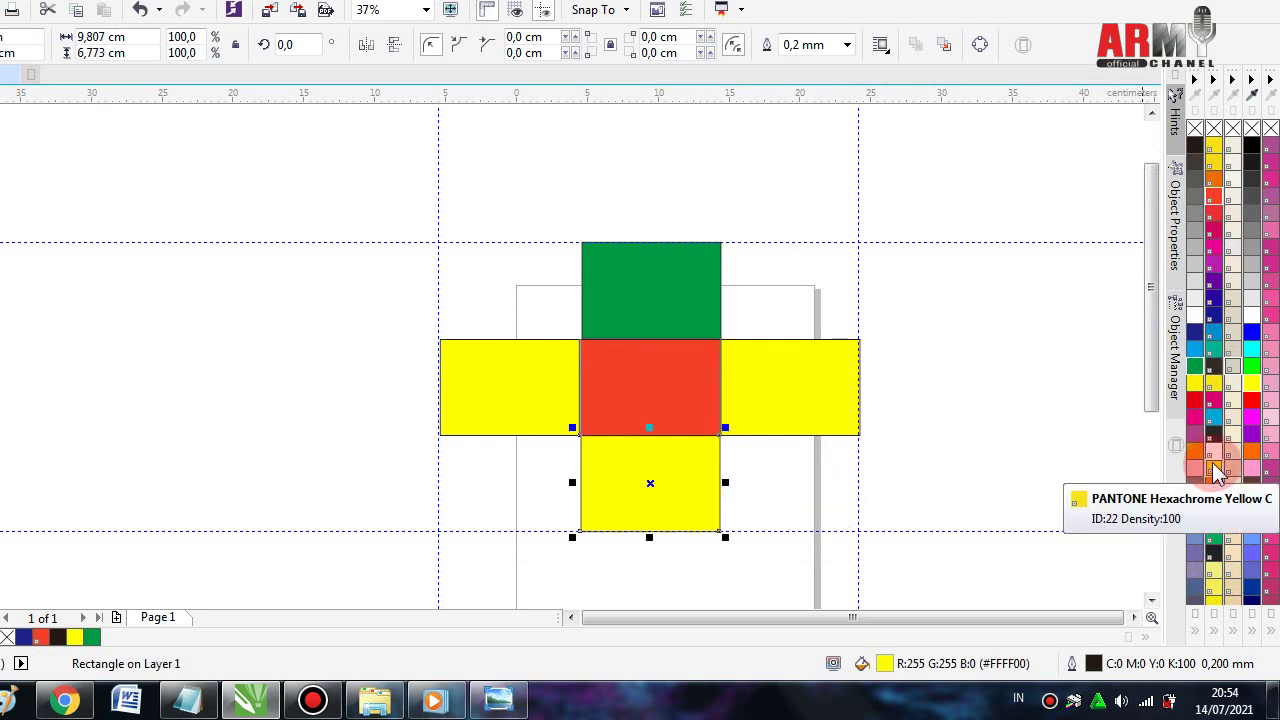
click(1214, 470)
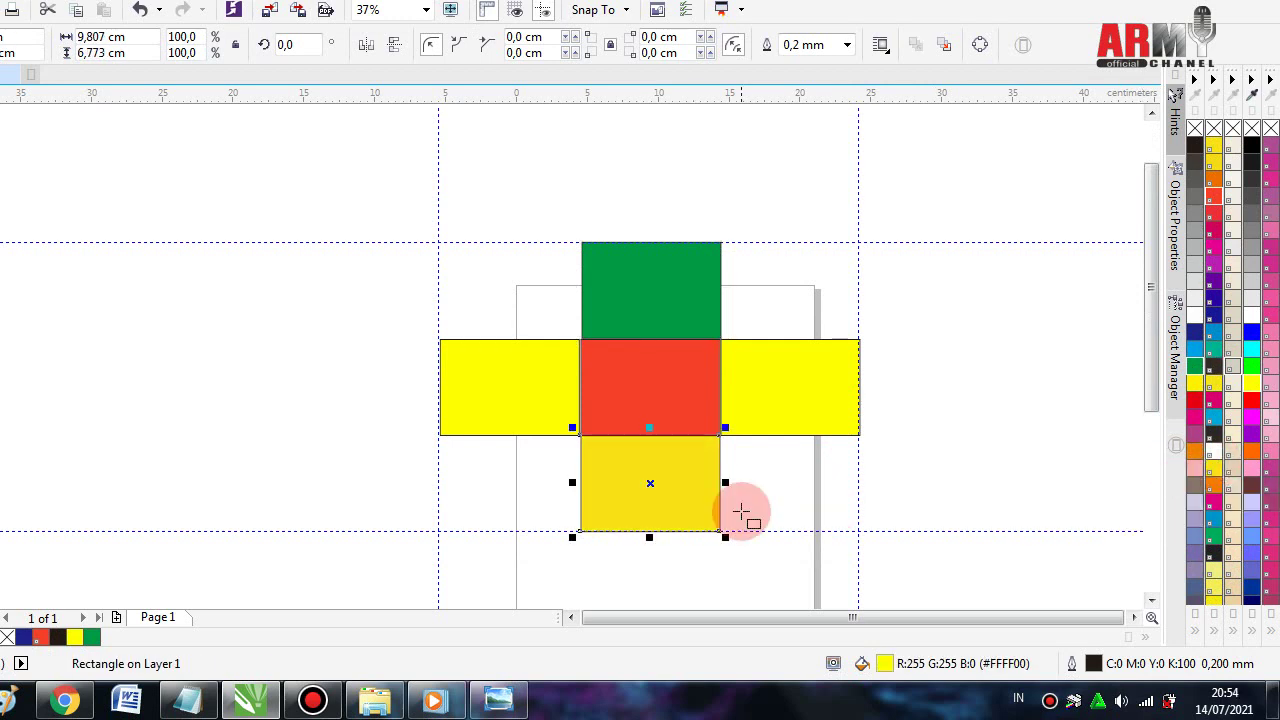
click(1248, 470)
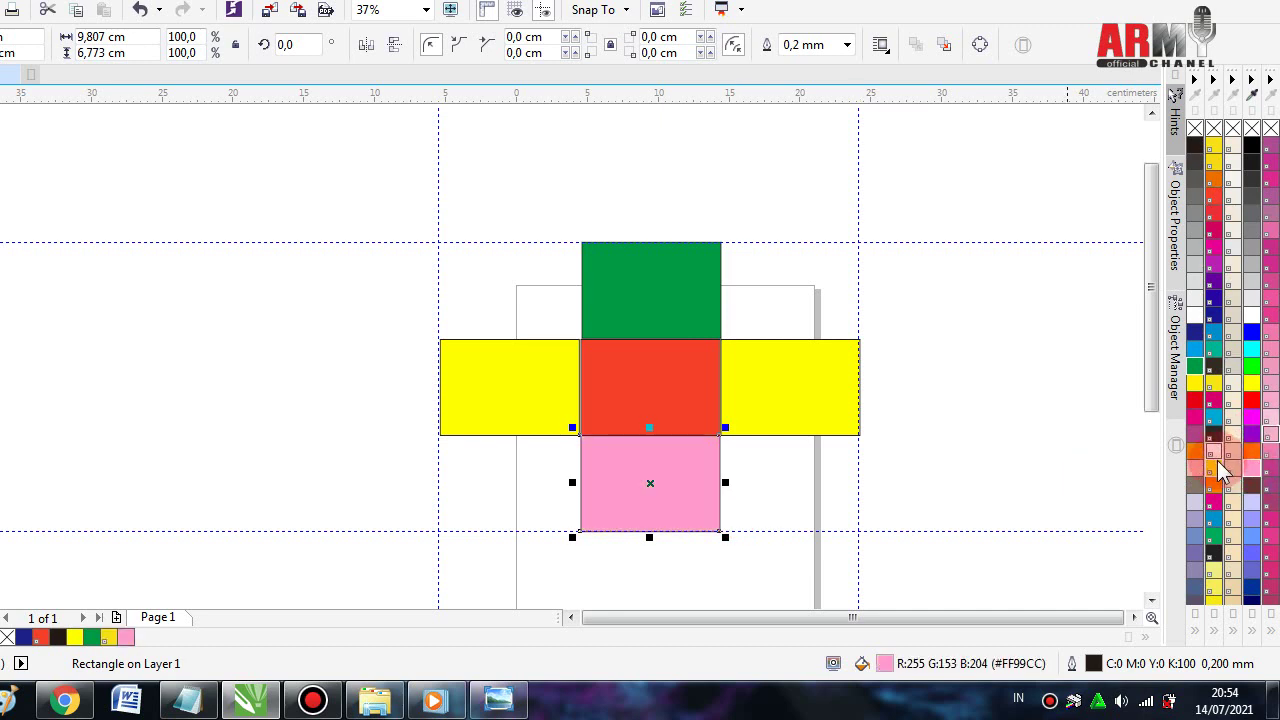
click(1214, 455)
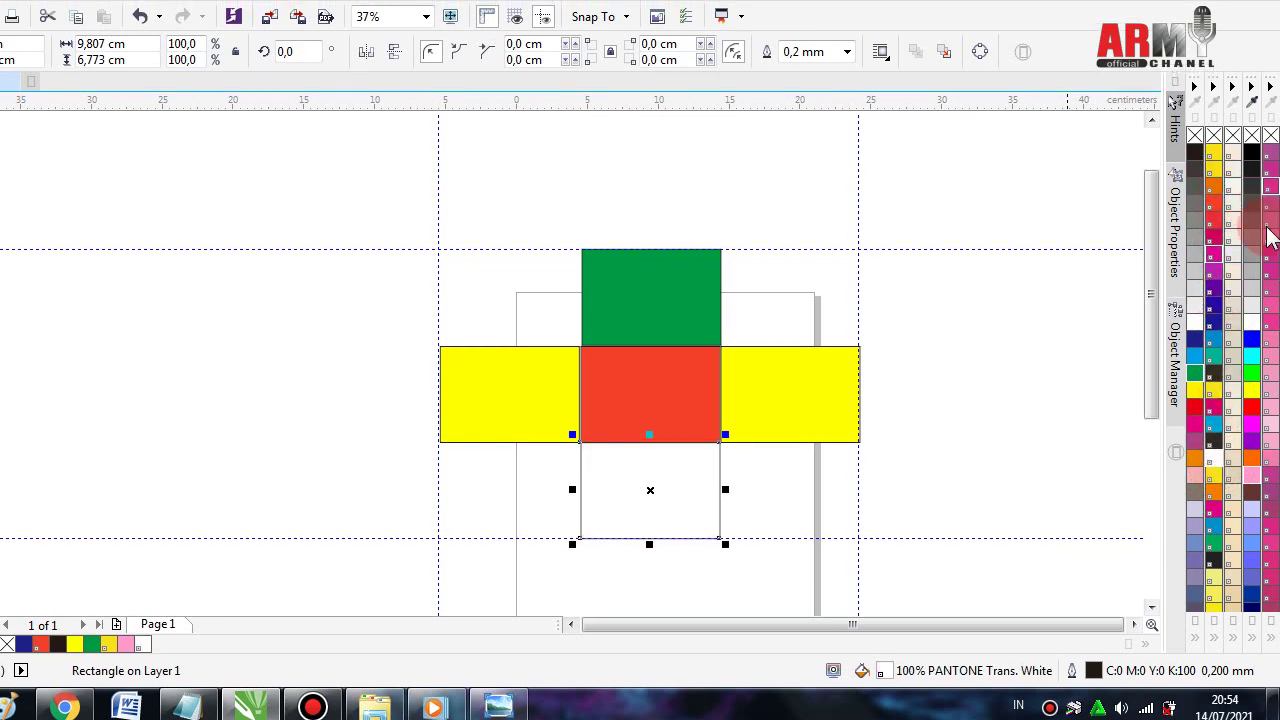
drag(1268, 435, 685, 521)
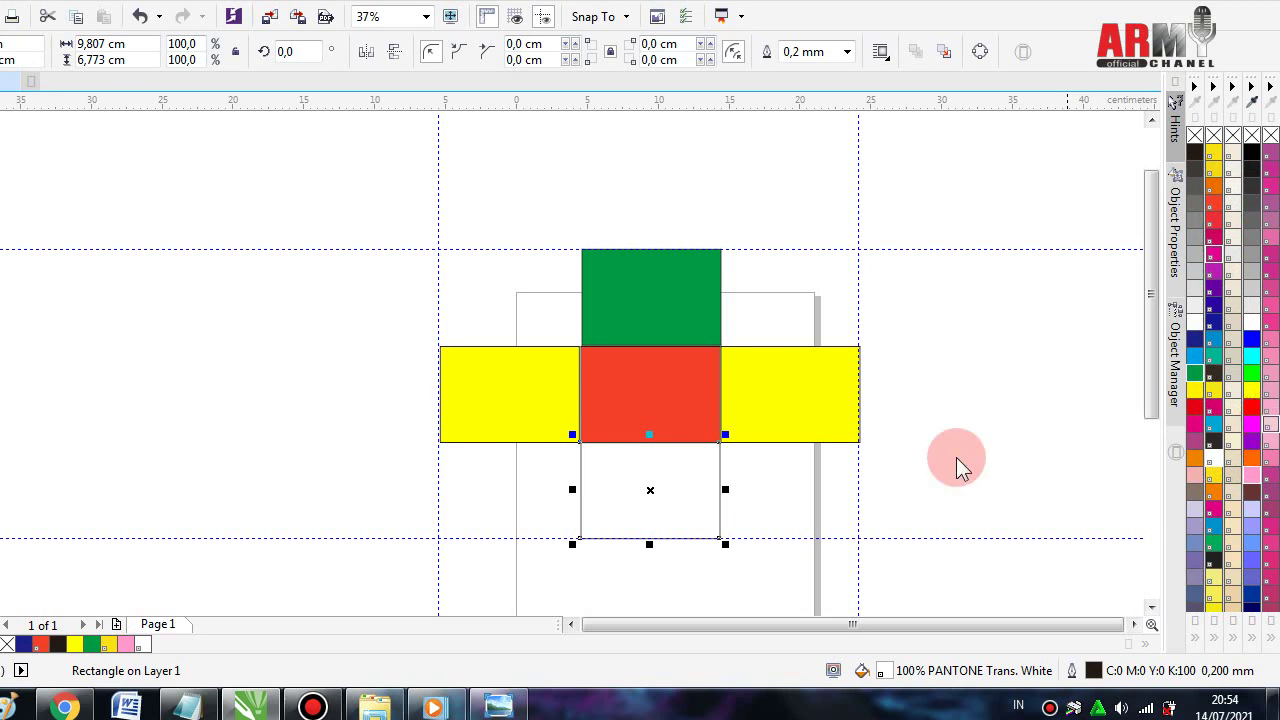
click(1151, 607)
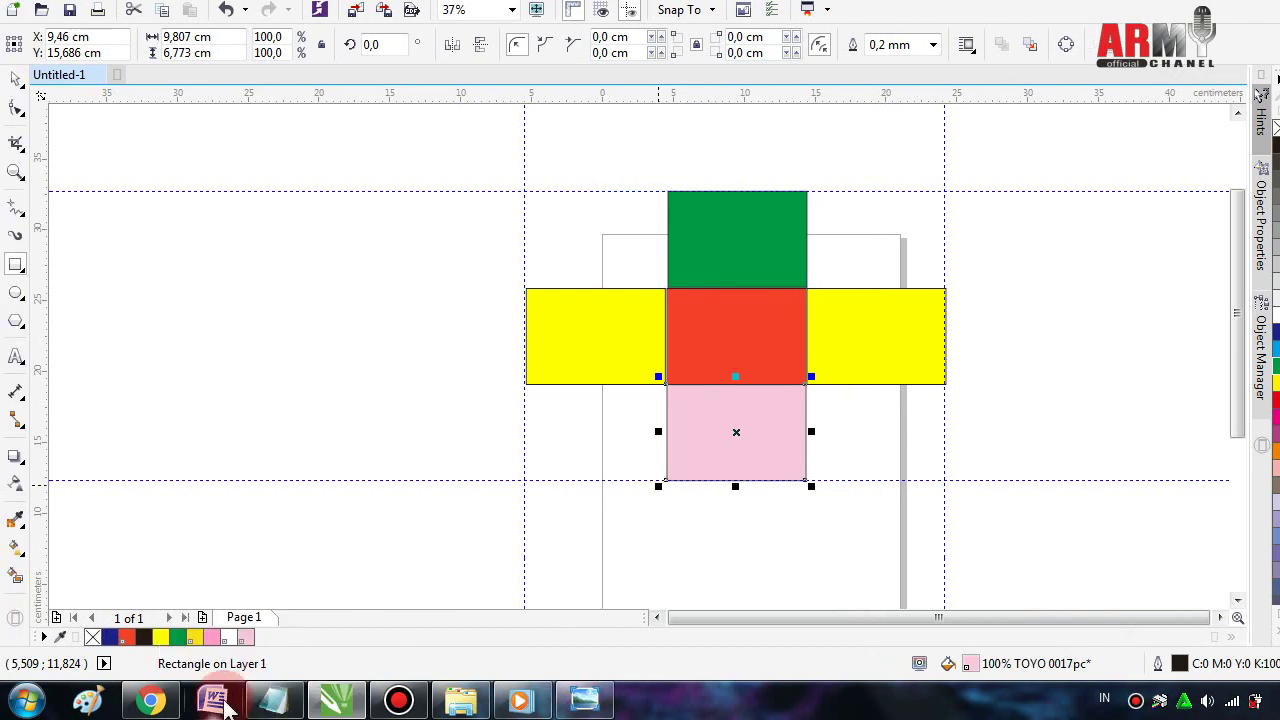
mouse_move(250, 702)
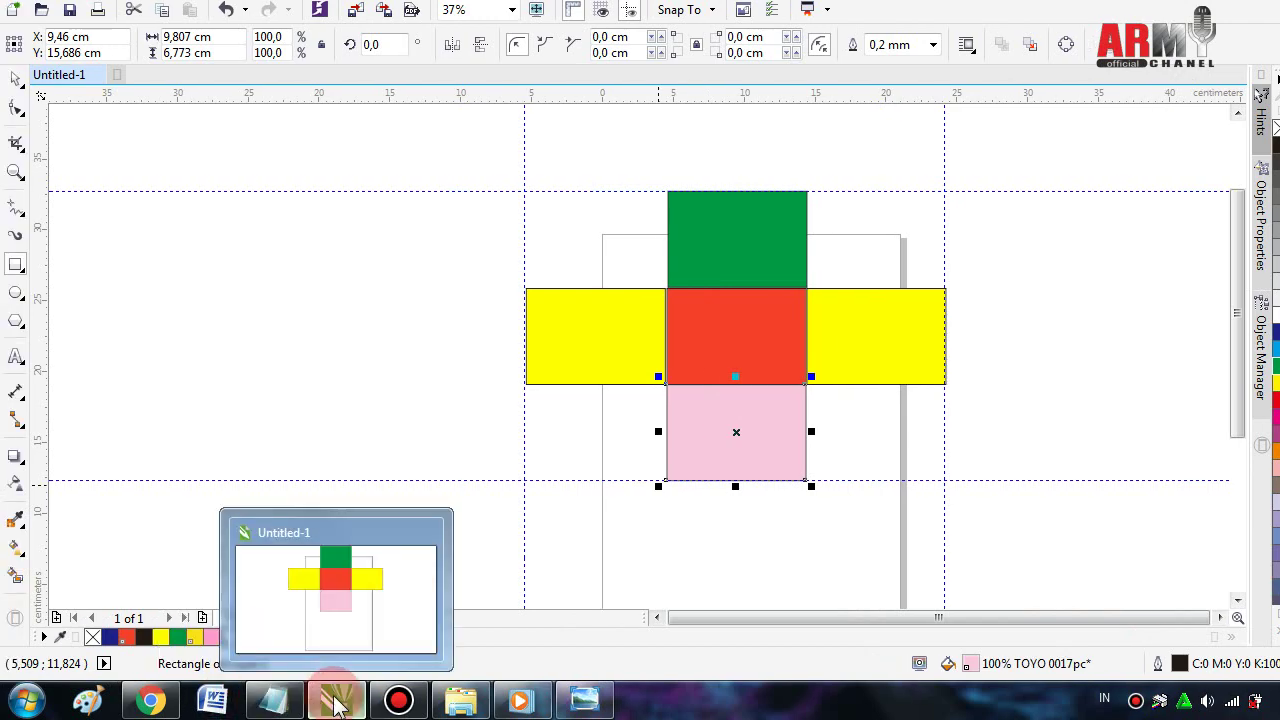
- Continue step 6 in the notes with 'gunakan pen tool untuk membuat garis lantai'
click(272, 700)
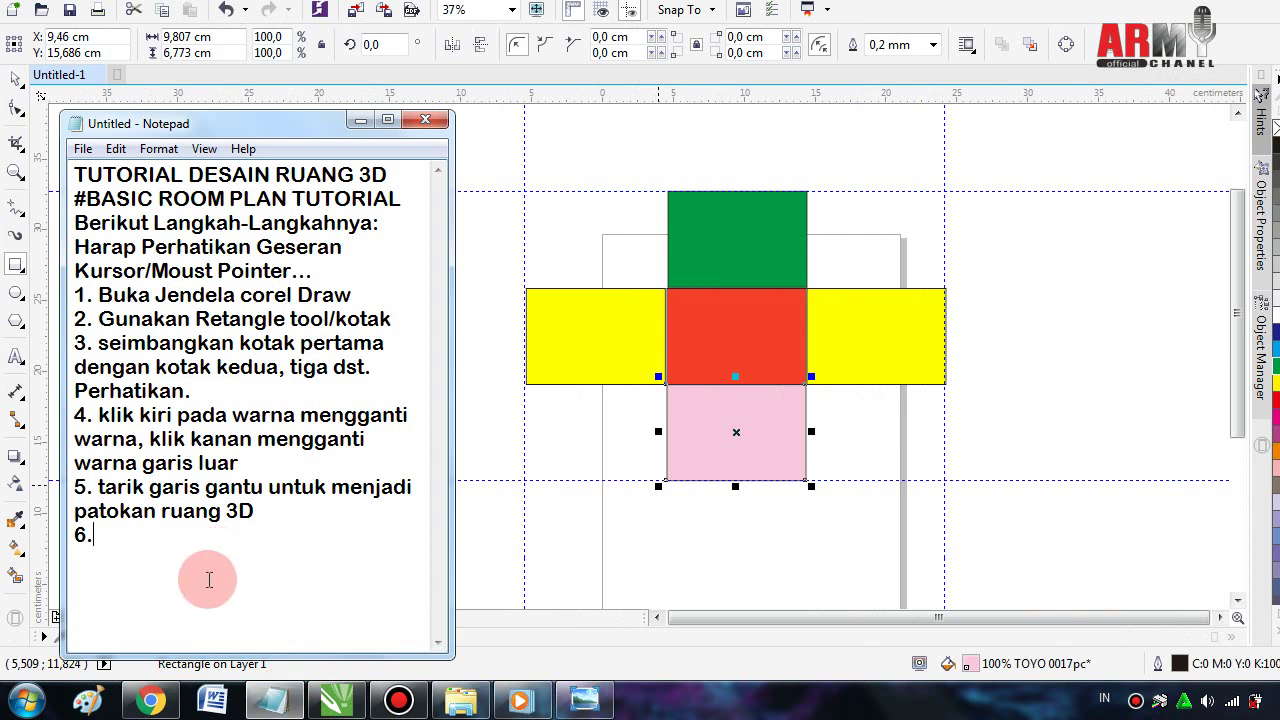
text(guna)
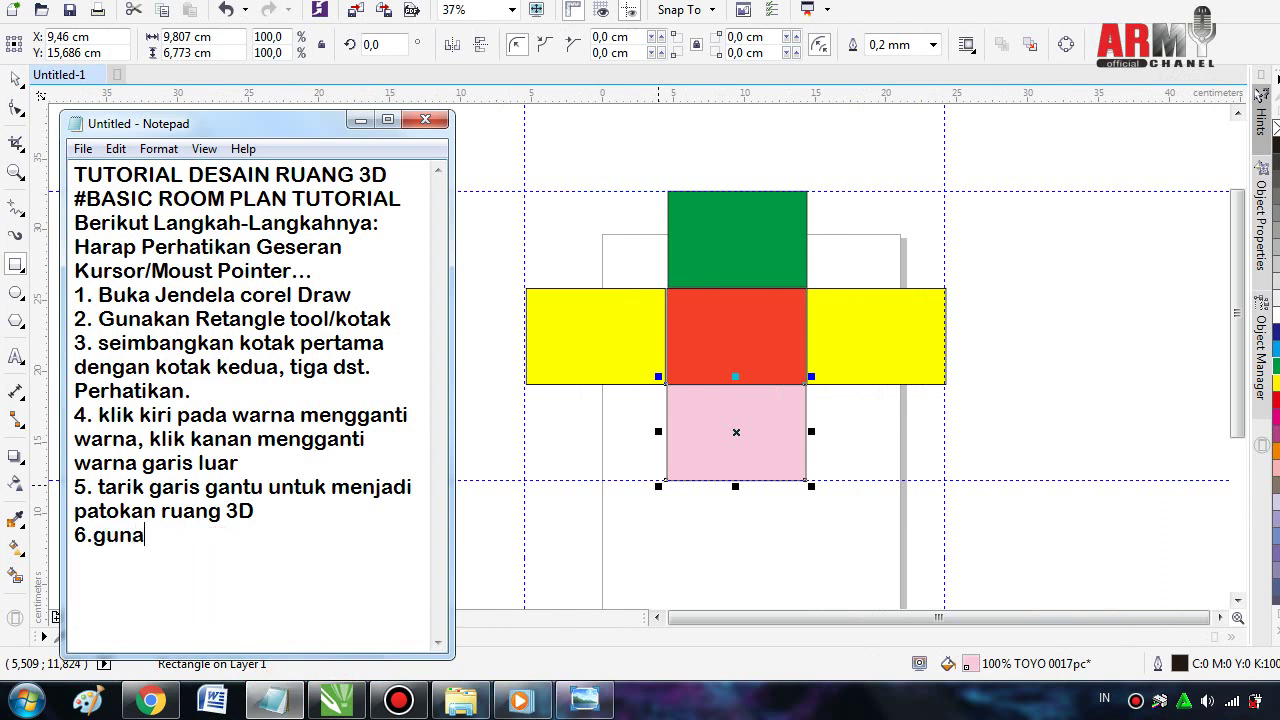
text(kan)
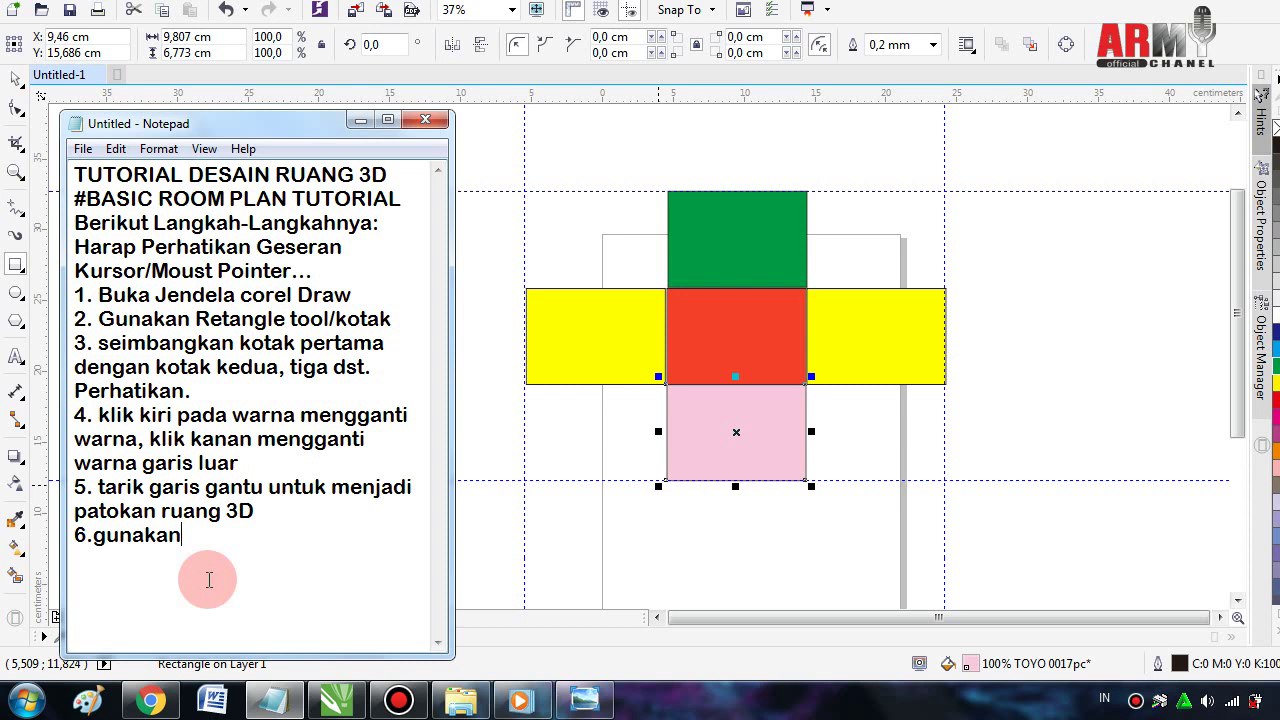
text( t)
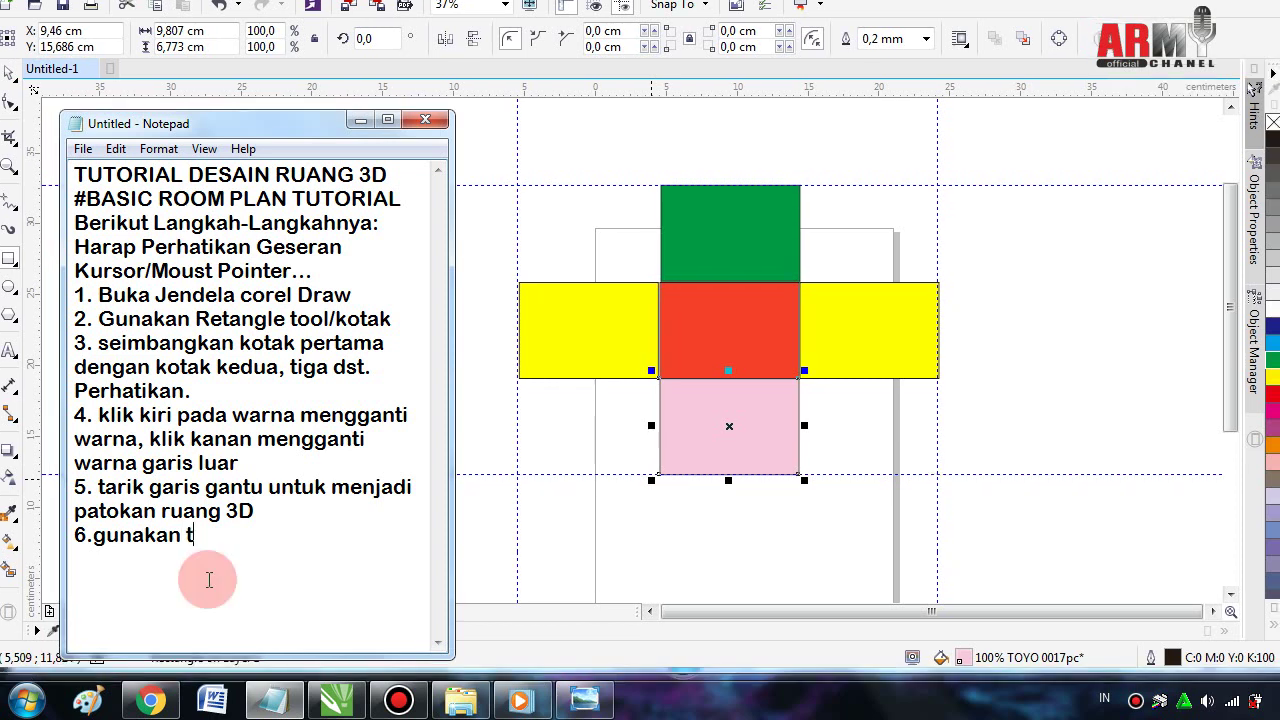
key(BackSpace)
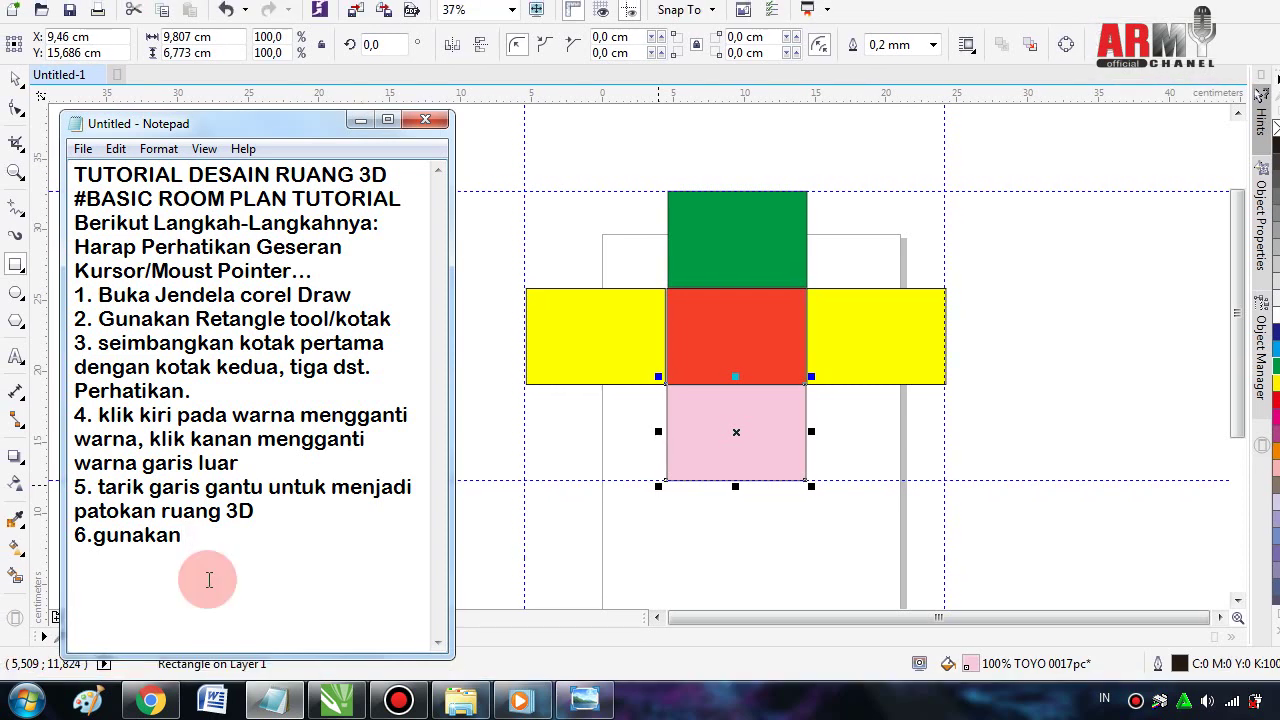
text( p)
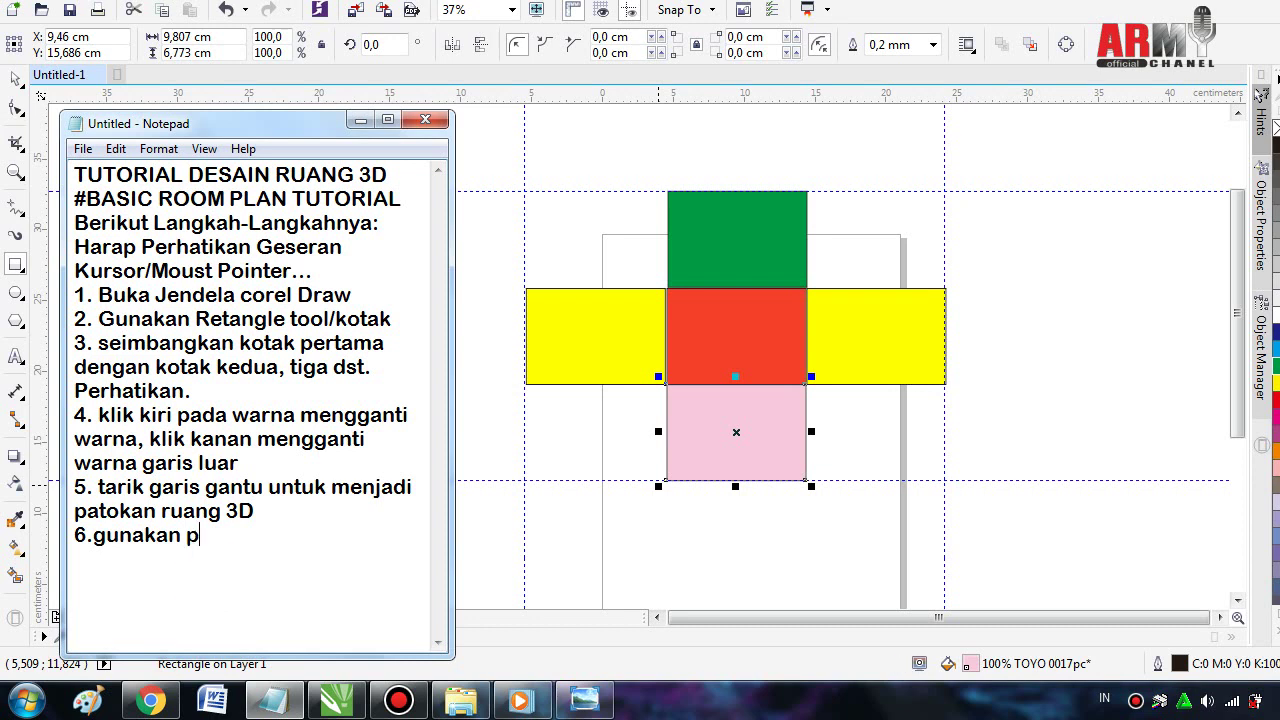
text(en to)
text(ol un)
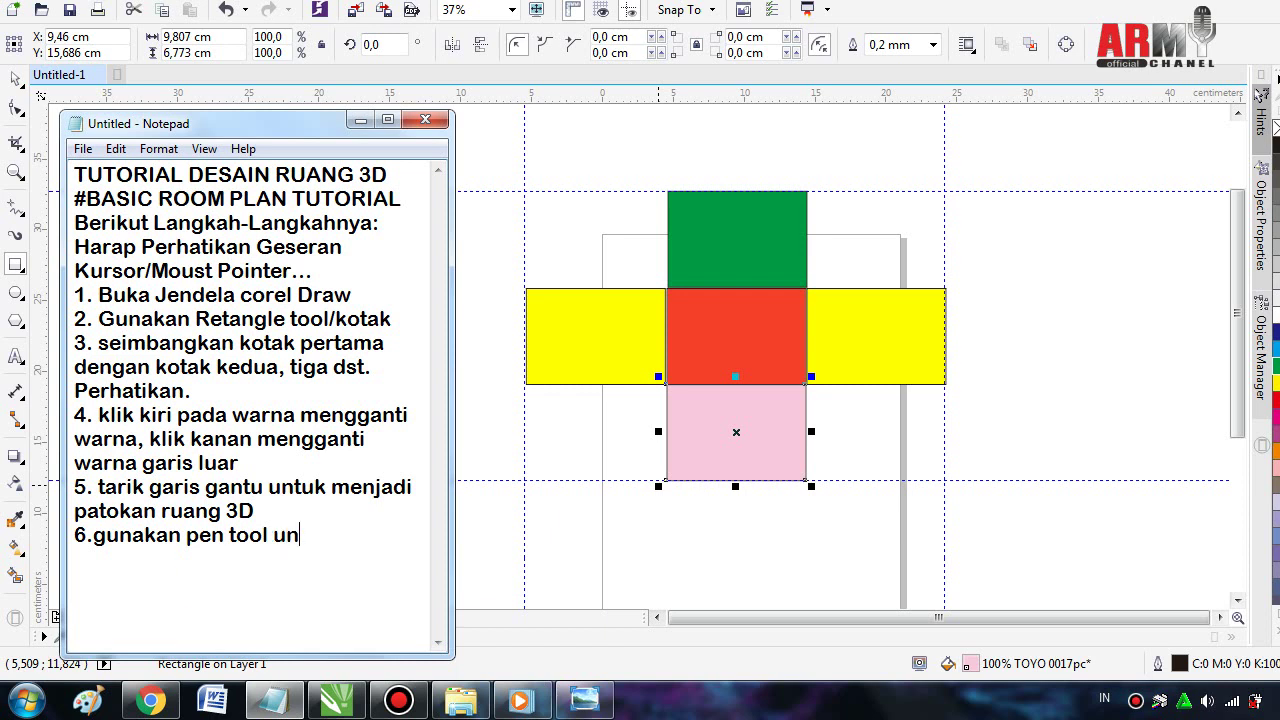
text(tuk )
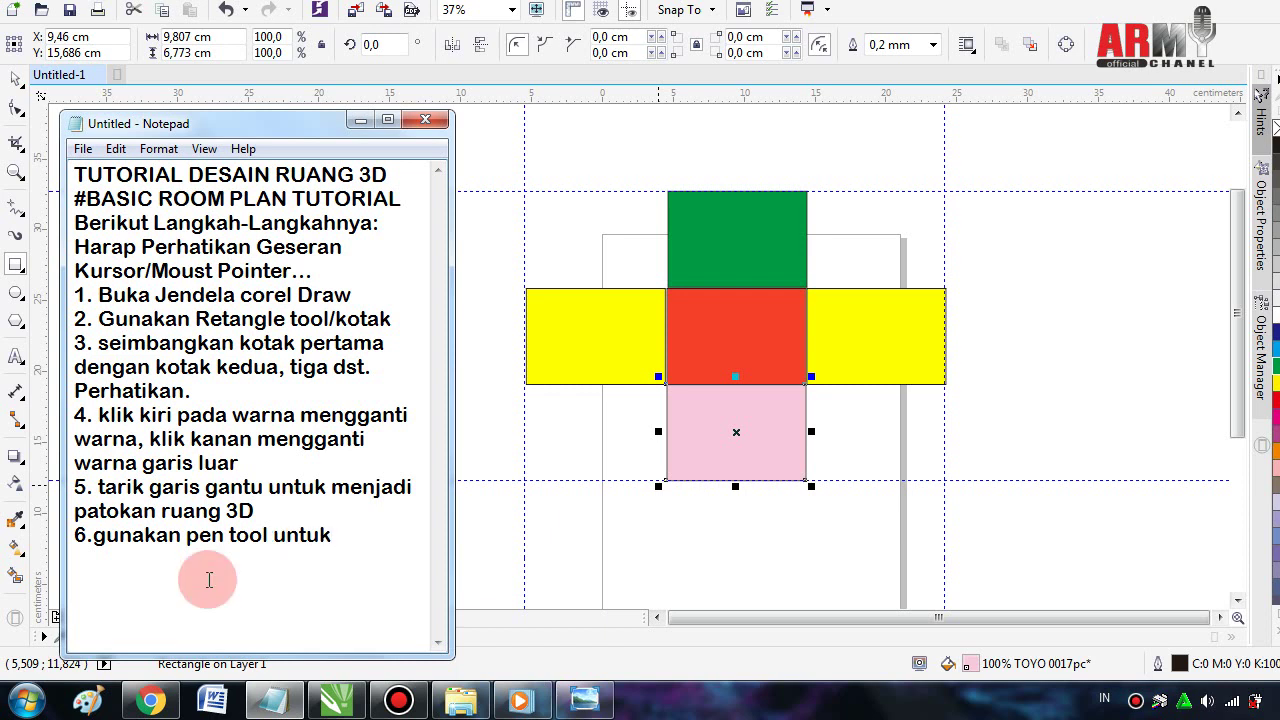
text(membuat)
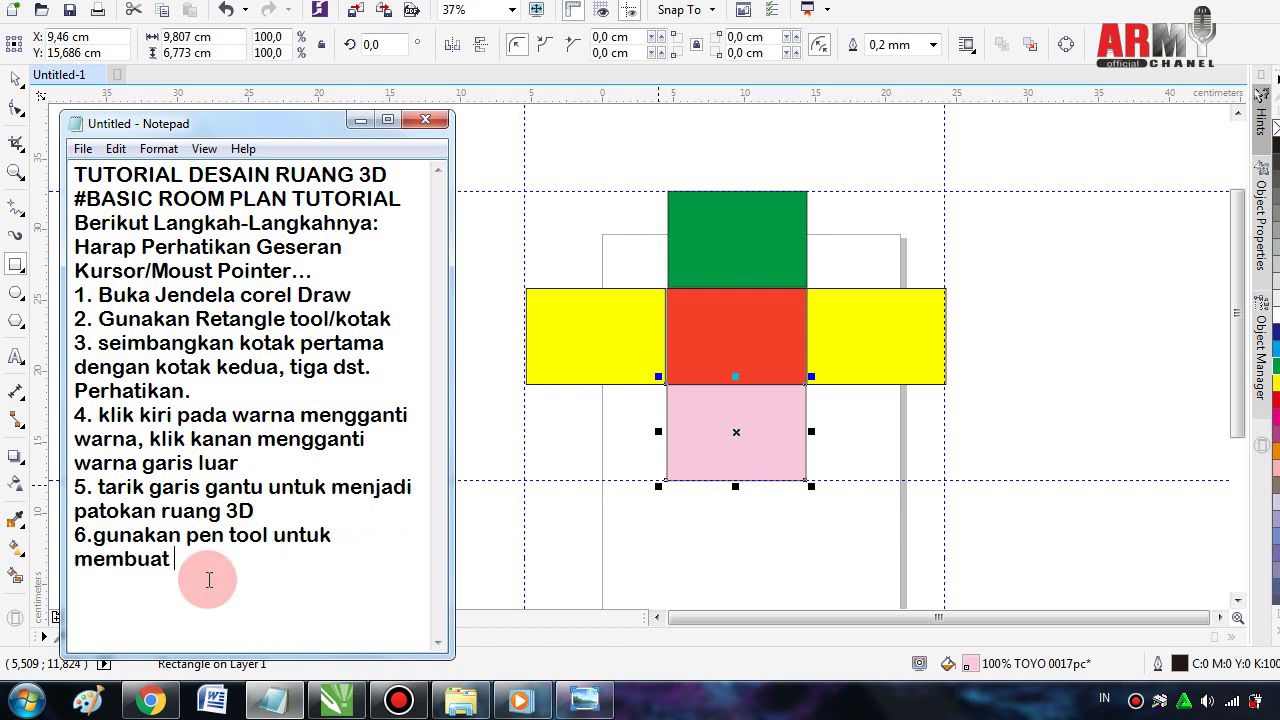
text( garis la)
text(ntai)
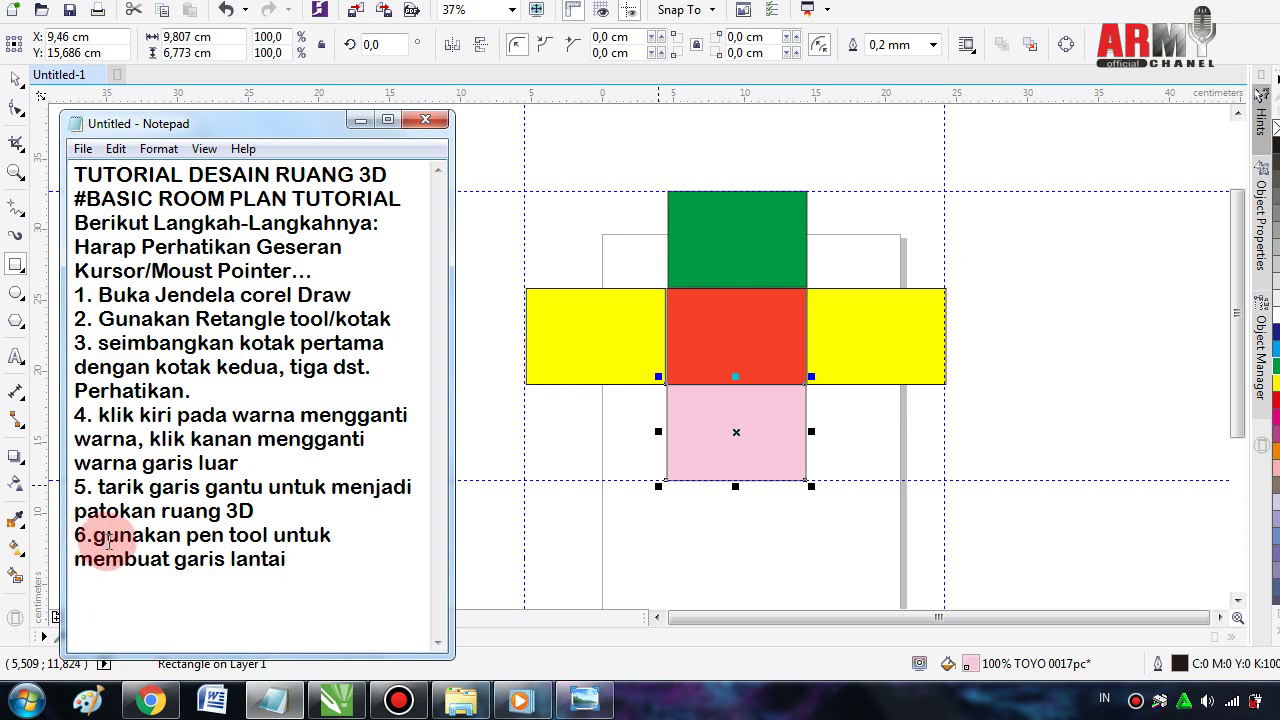
- Capitalise 'Gunakan' and append 'pada kotak warna pink' to step 6
click(107, 540)
key(BackSpace)
text(G)
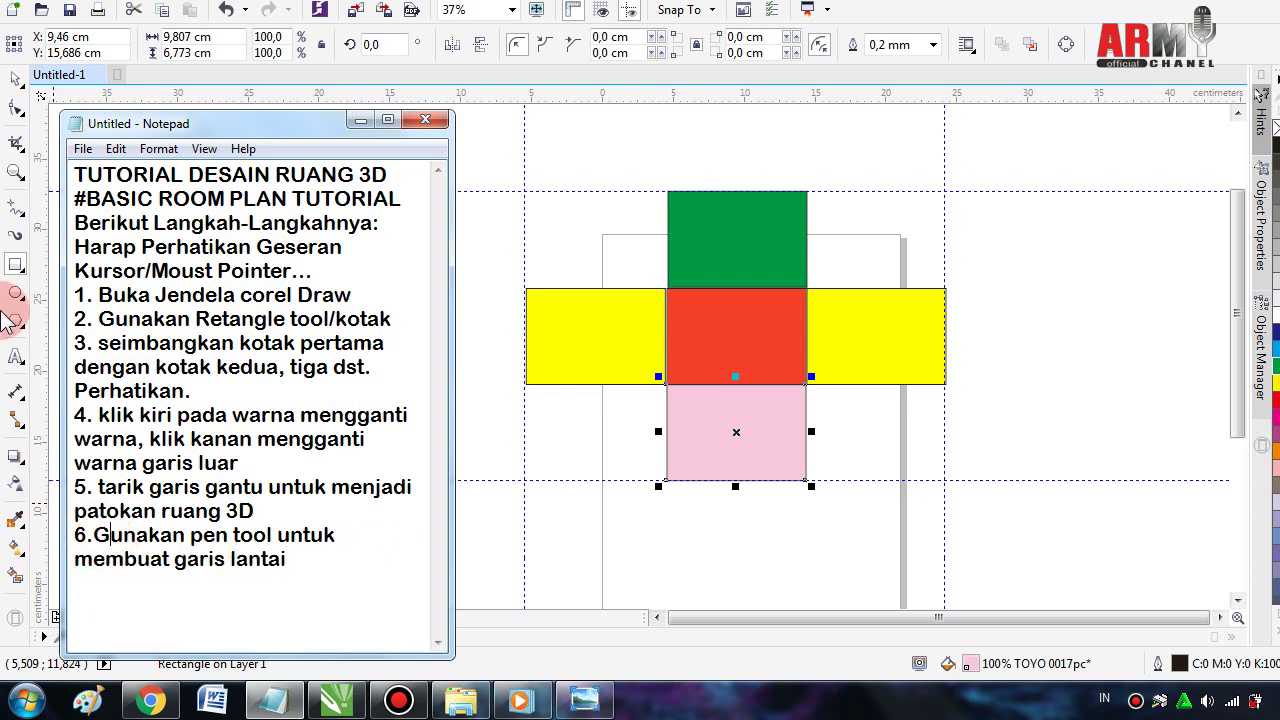
click(301, 558)
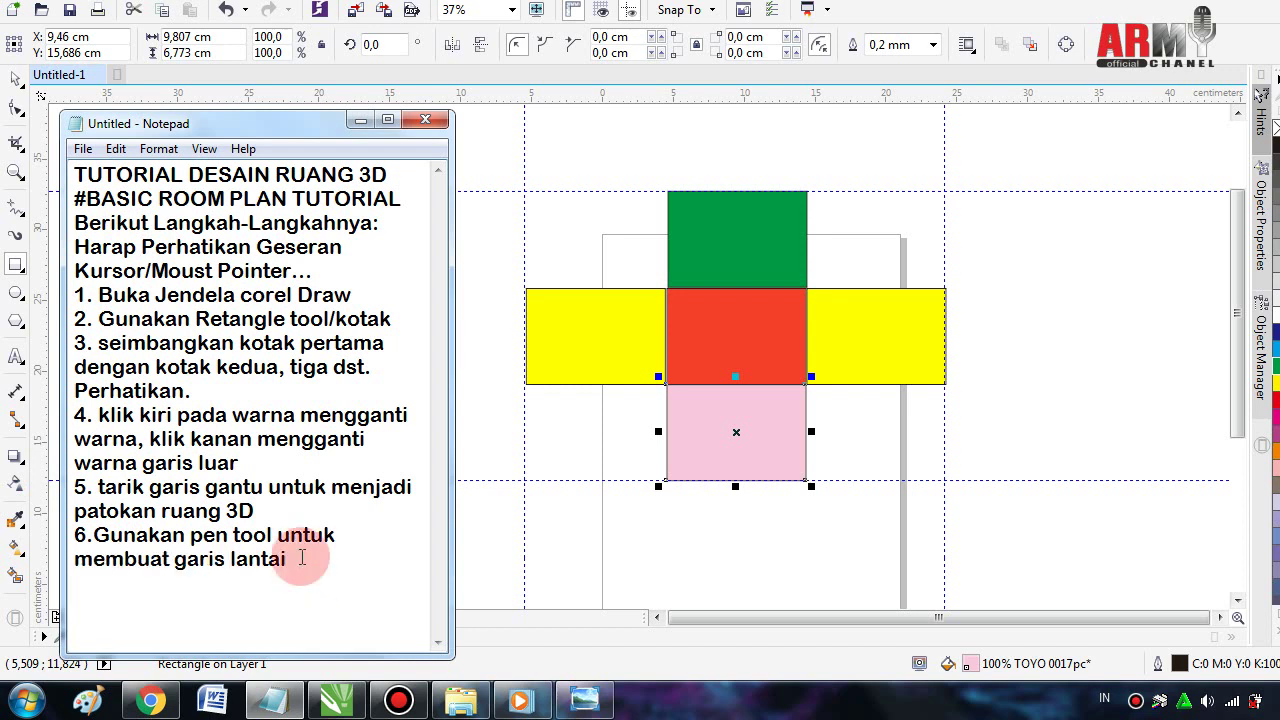
text(pada )
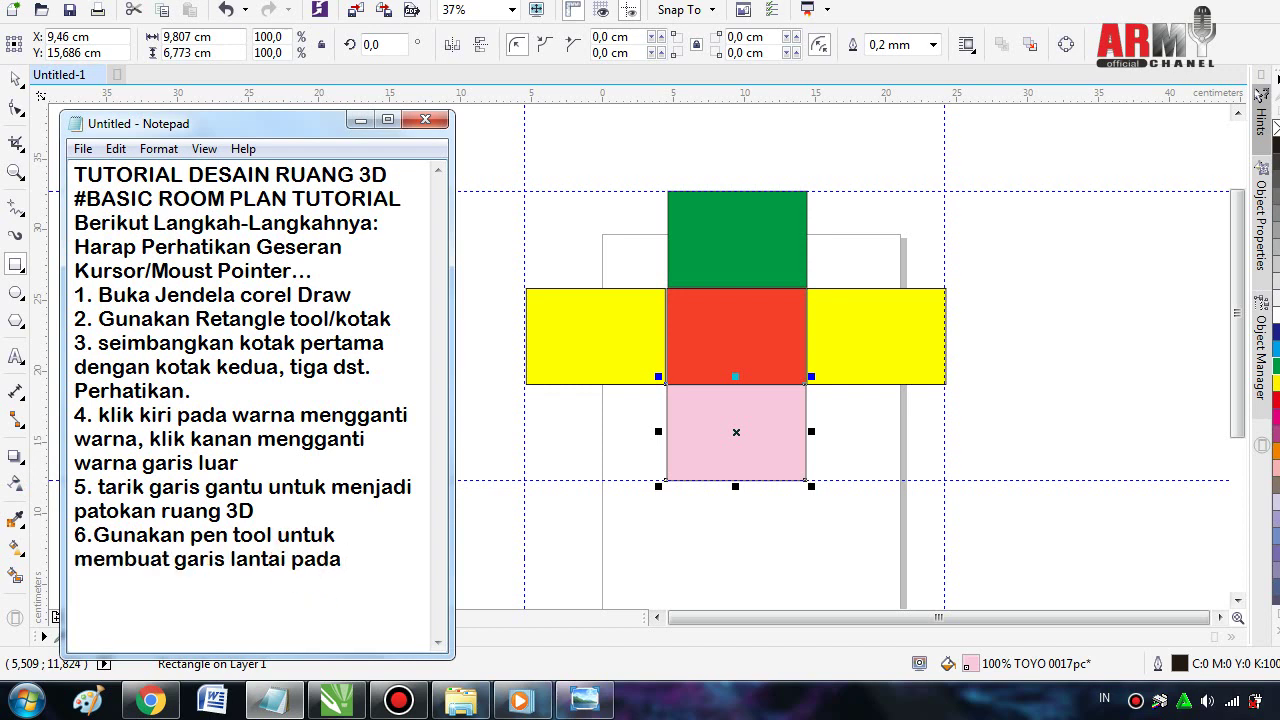
text(kotak)
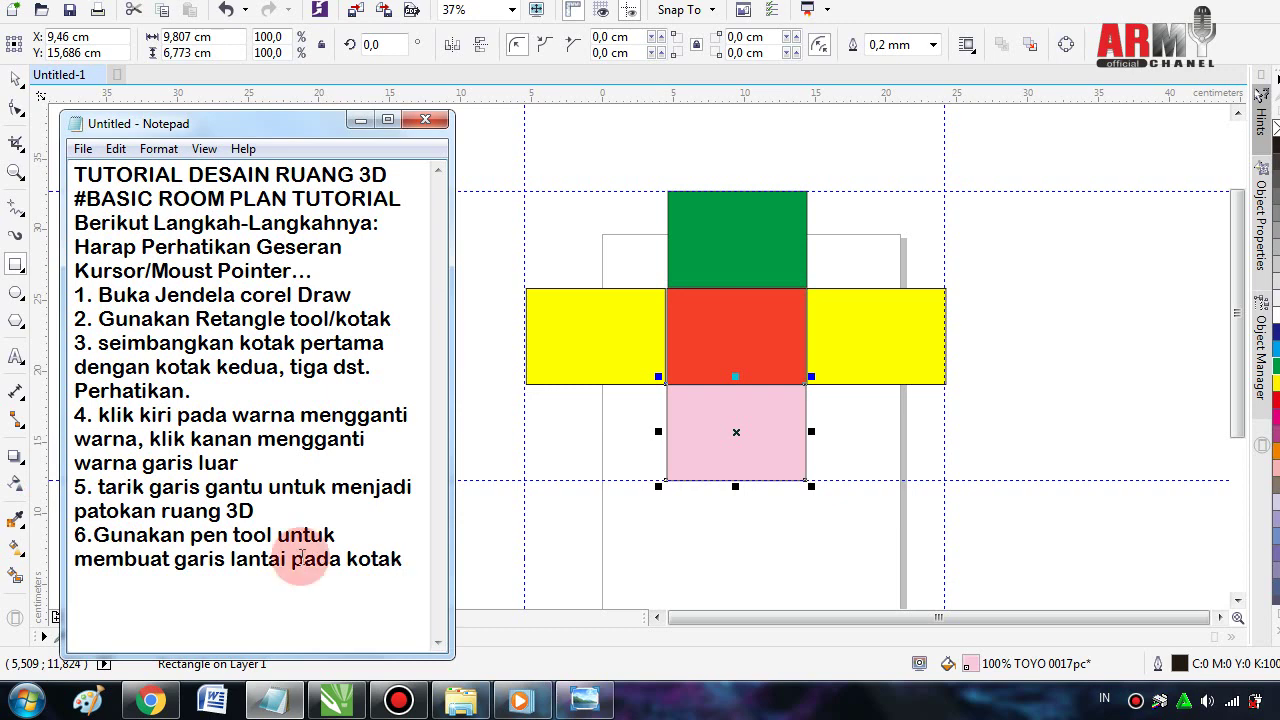
text( warna)
text( pi)
text(nk)
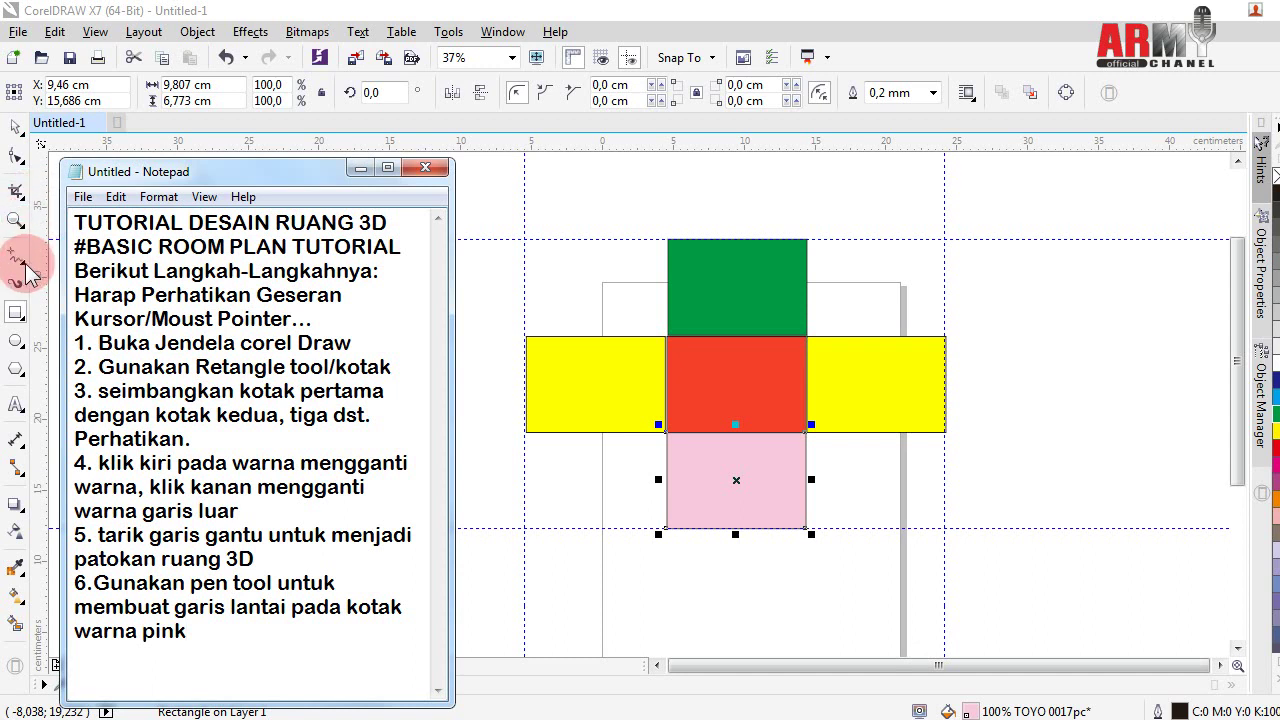
- Draw a vertical 6.773 cm Pen line across the pink square and paste a copy
click(26, 266)
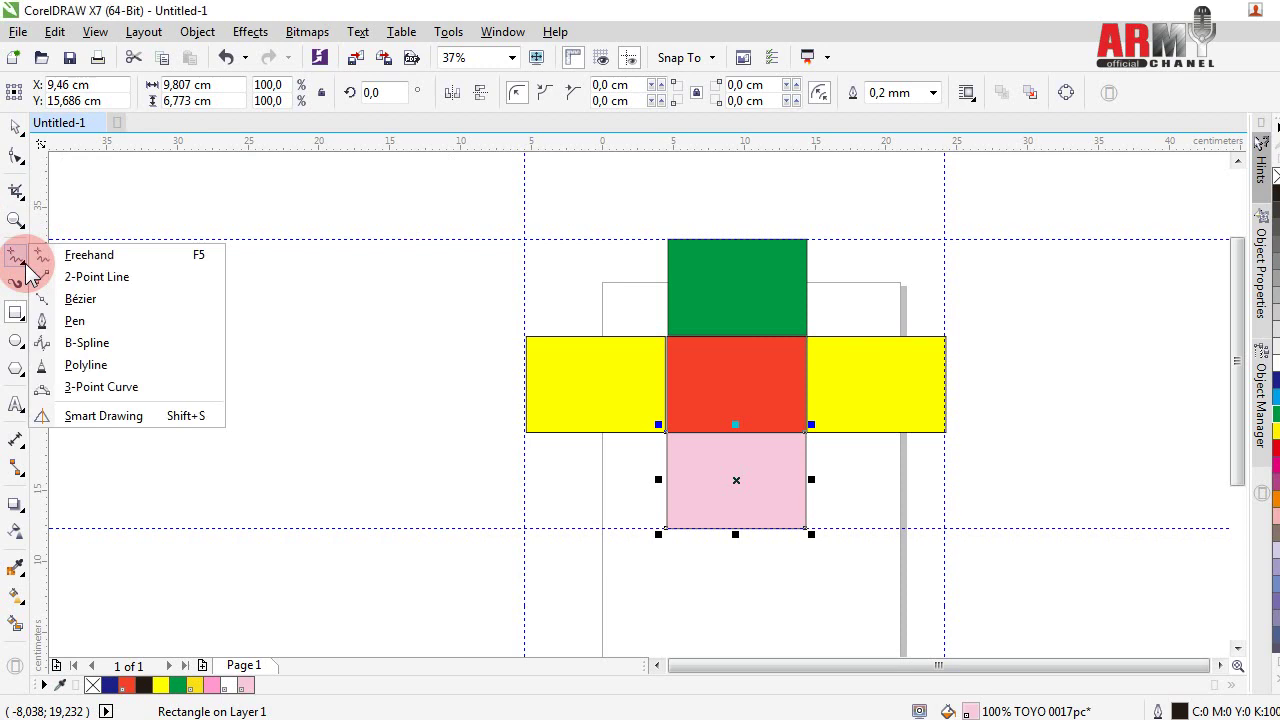
click(76, 322)
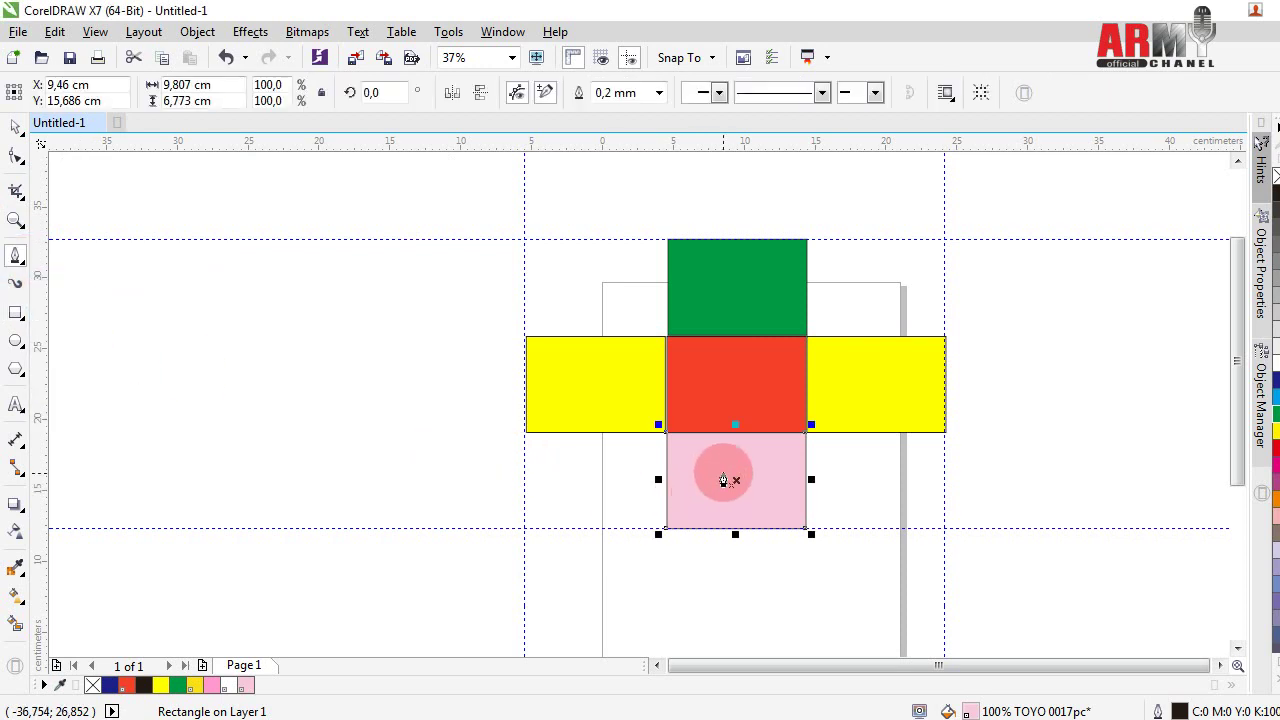
scroll(719, 490, up, 1)
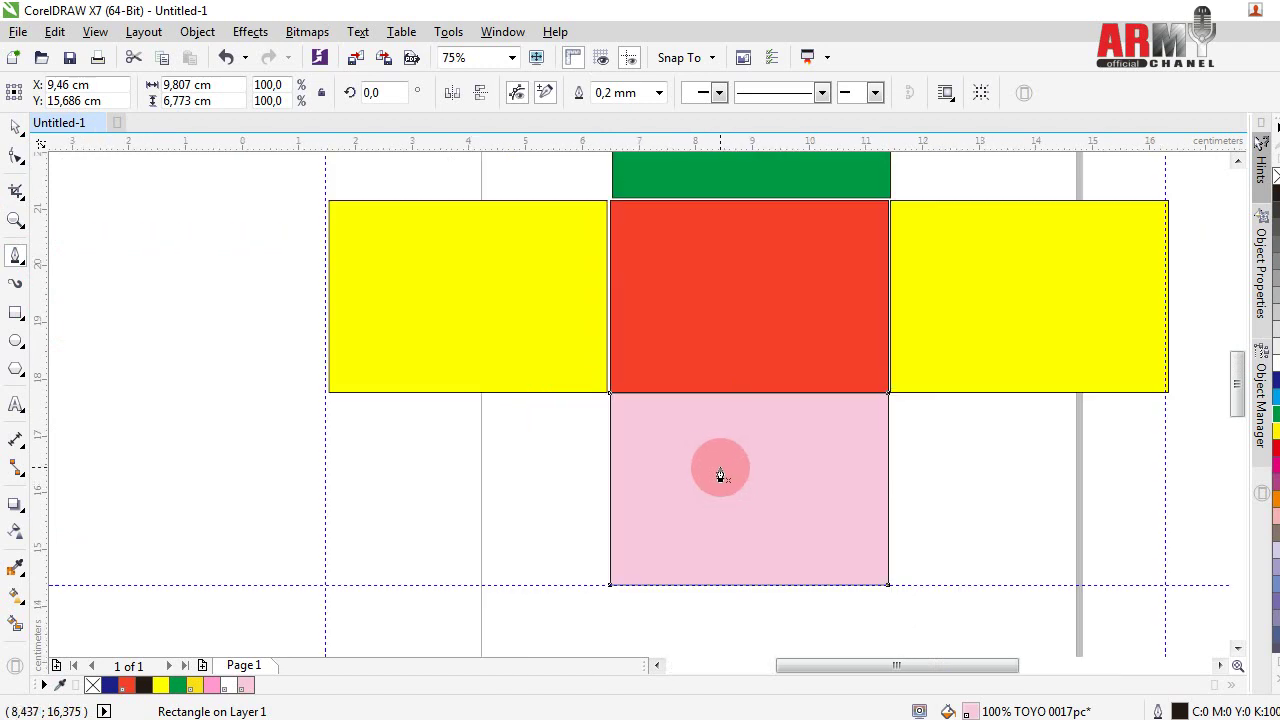
scroll(705, 455, up, 1)
scroll(701, 450, down, 1)
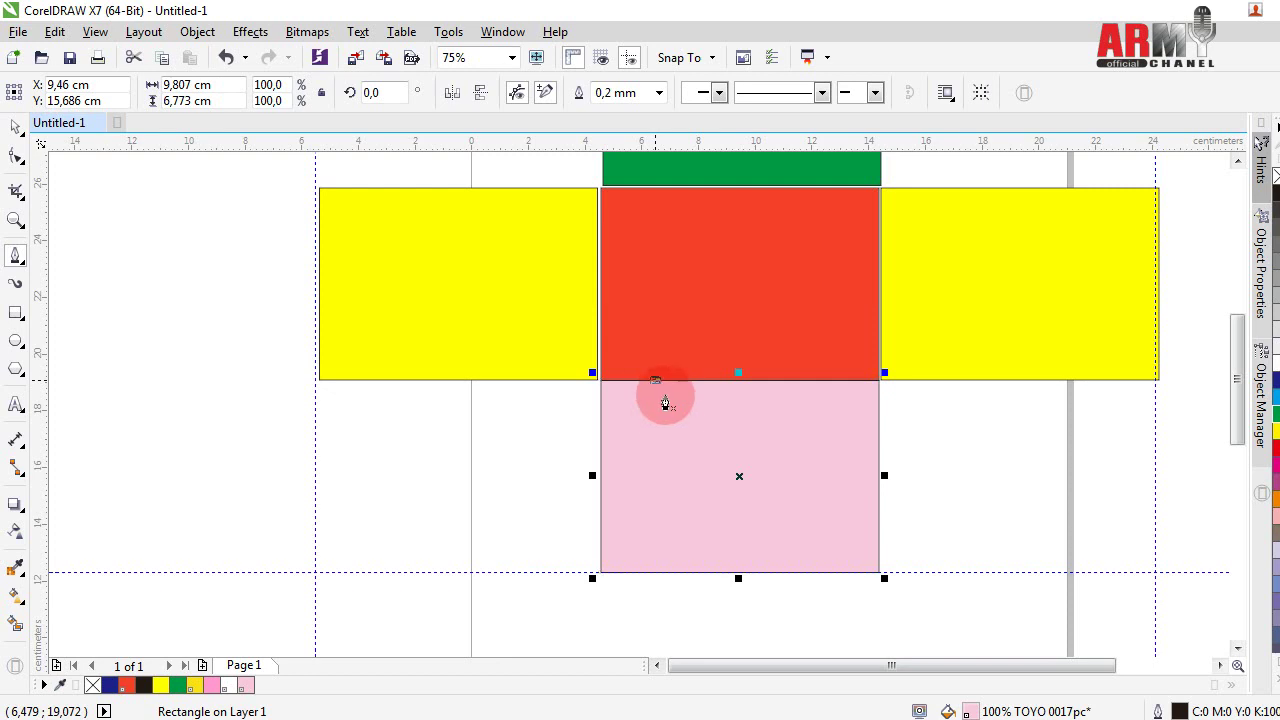
drag(654, 380, 656, 543)
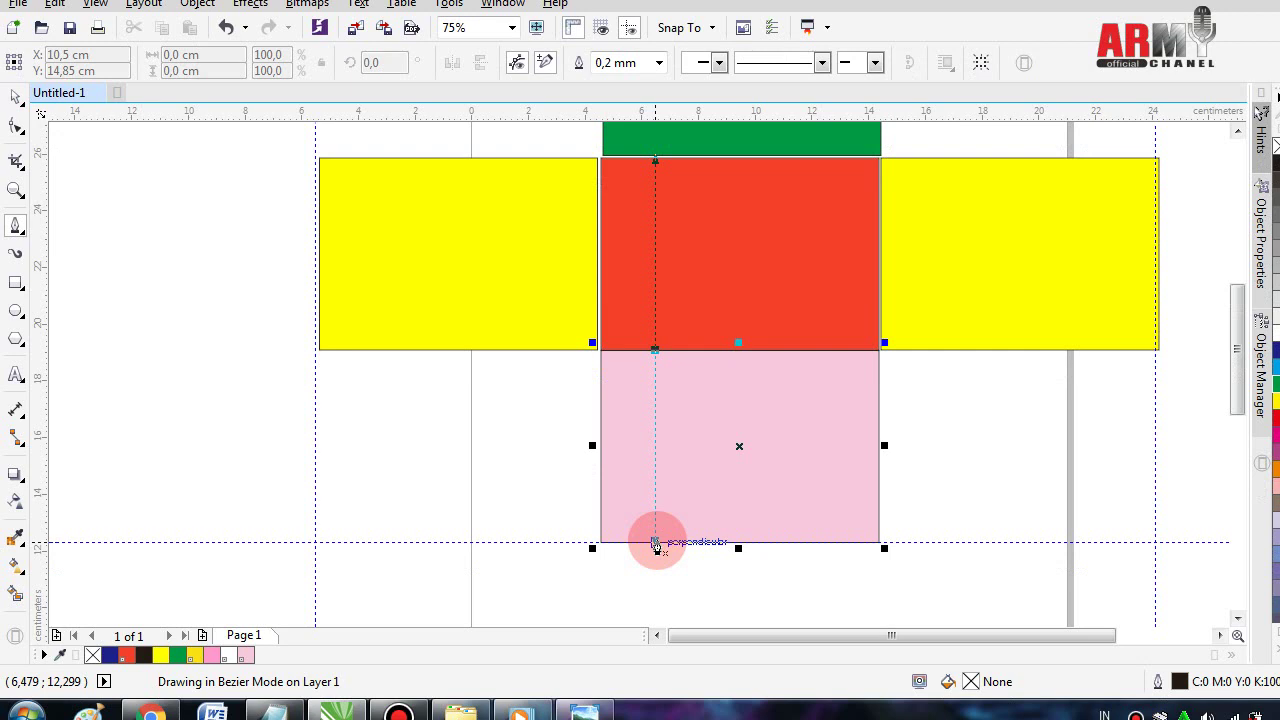
click(656, 546)
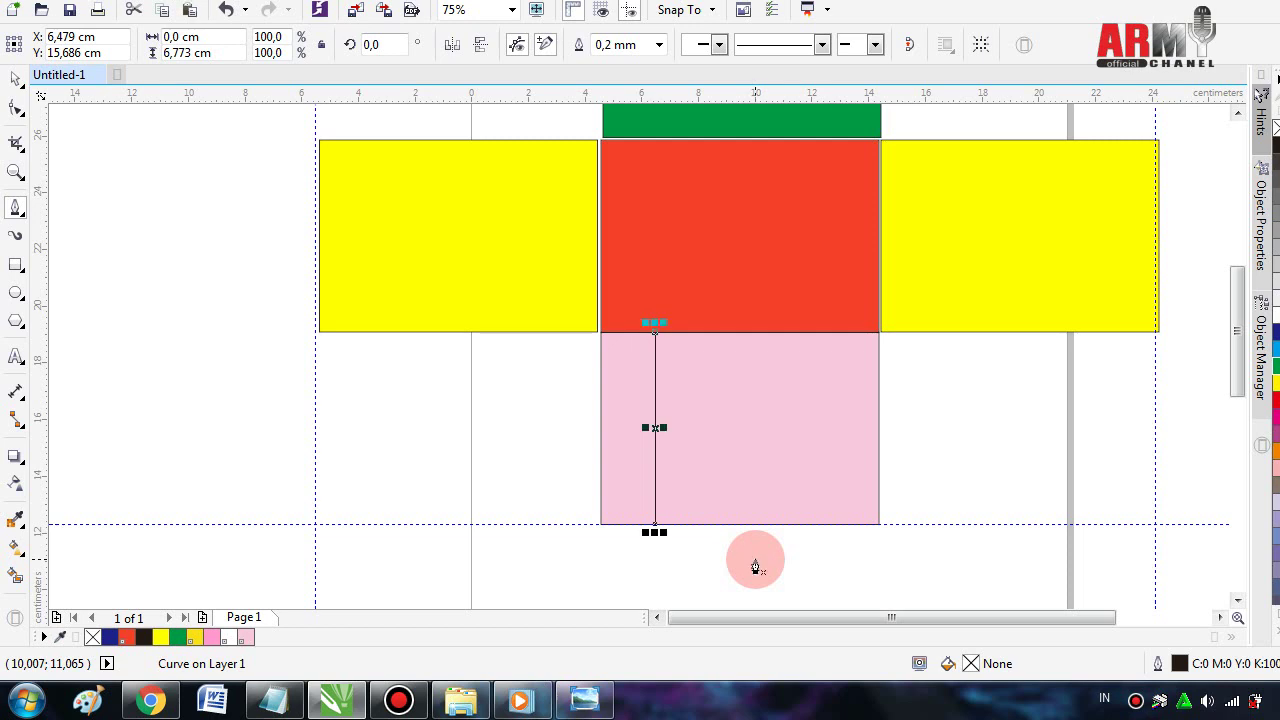
key(ctrl+v)
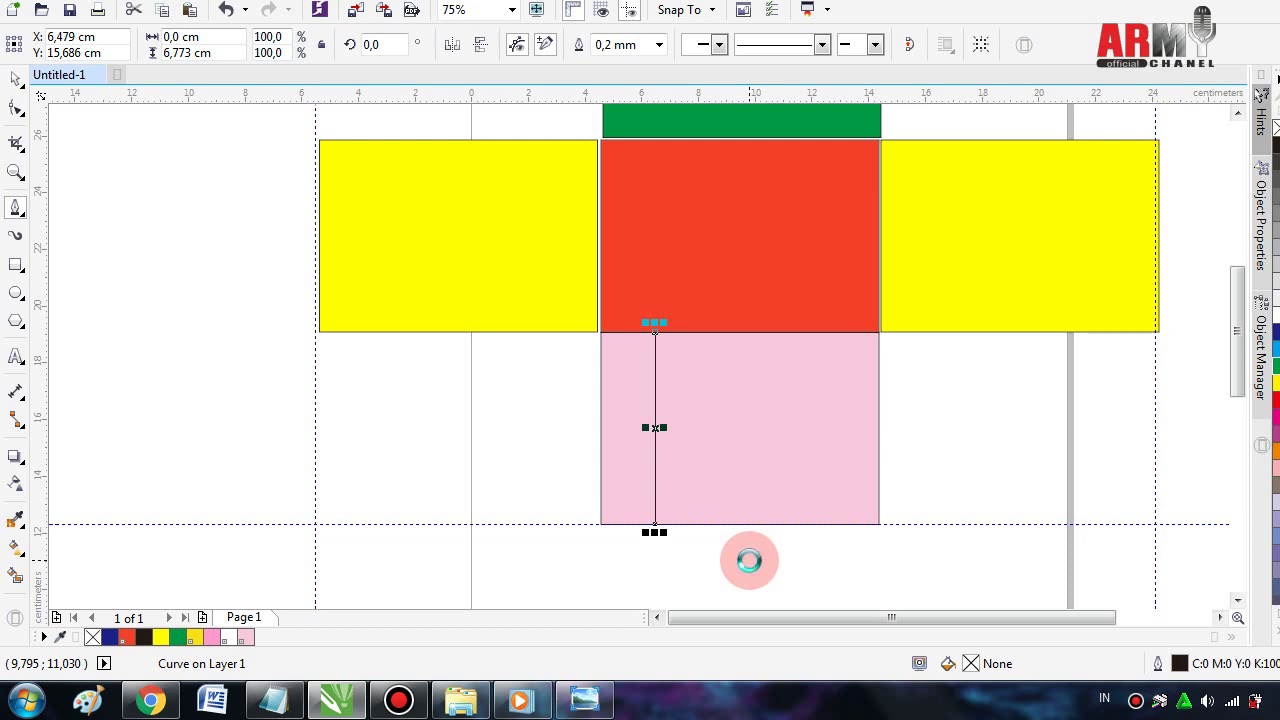
- Write step 7: 'Tekan CTRL C+V untuk mengcopy garis, lalu gunakan tanda panah kanan pada keyboard'
click(275, 703)
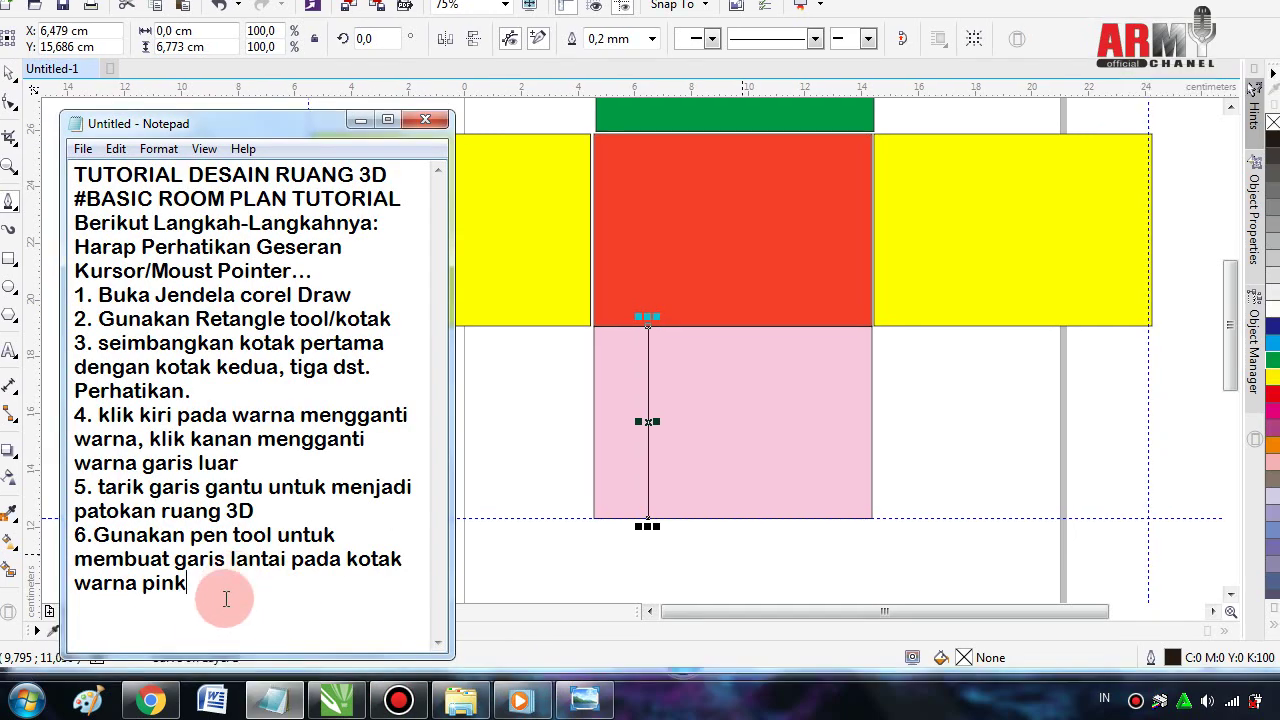
click(226, 599)
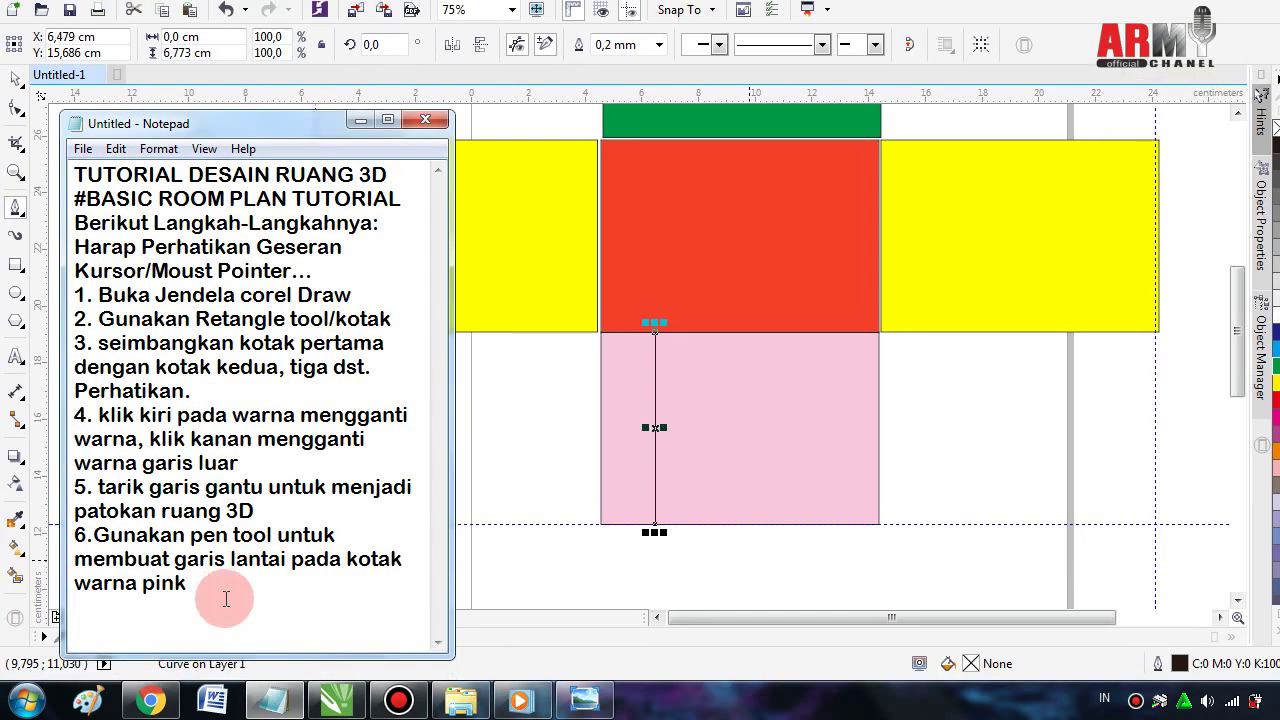
text(7.)
click(226, 599)
text(T)
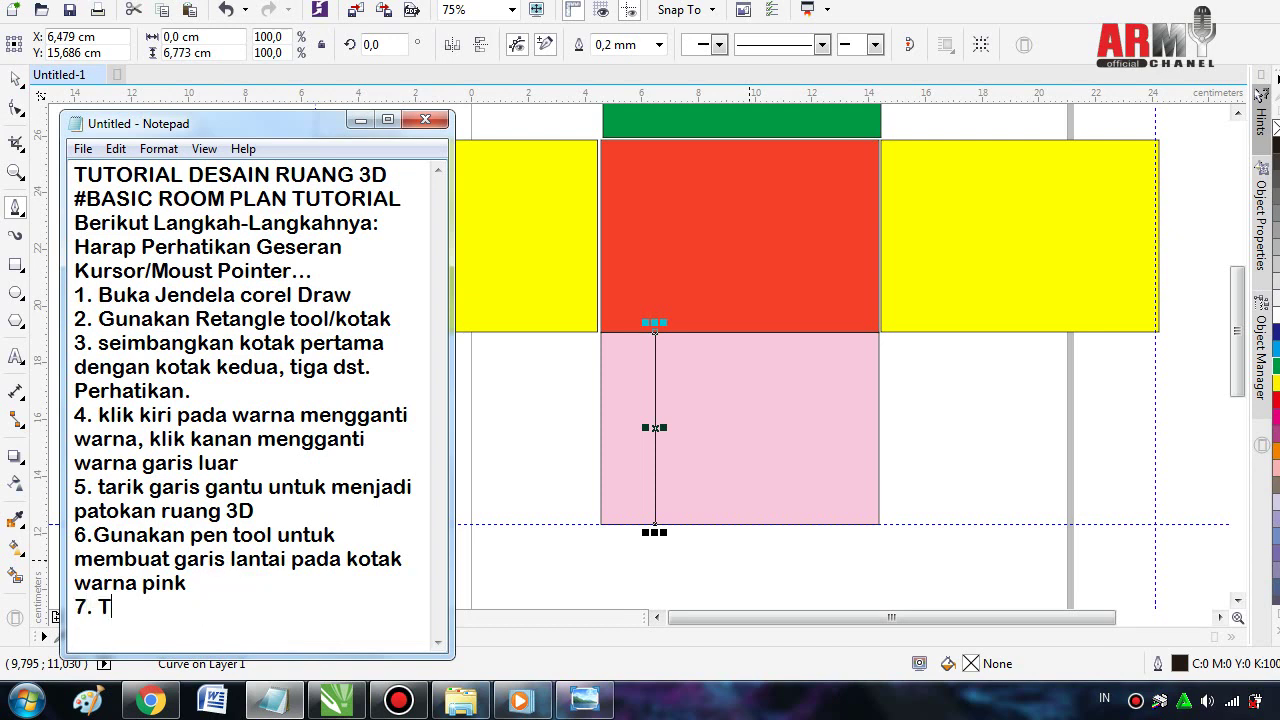
text(ekan)
click(224, 598)
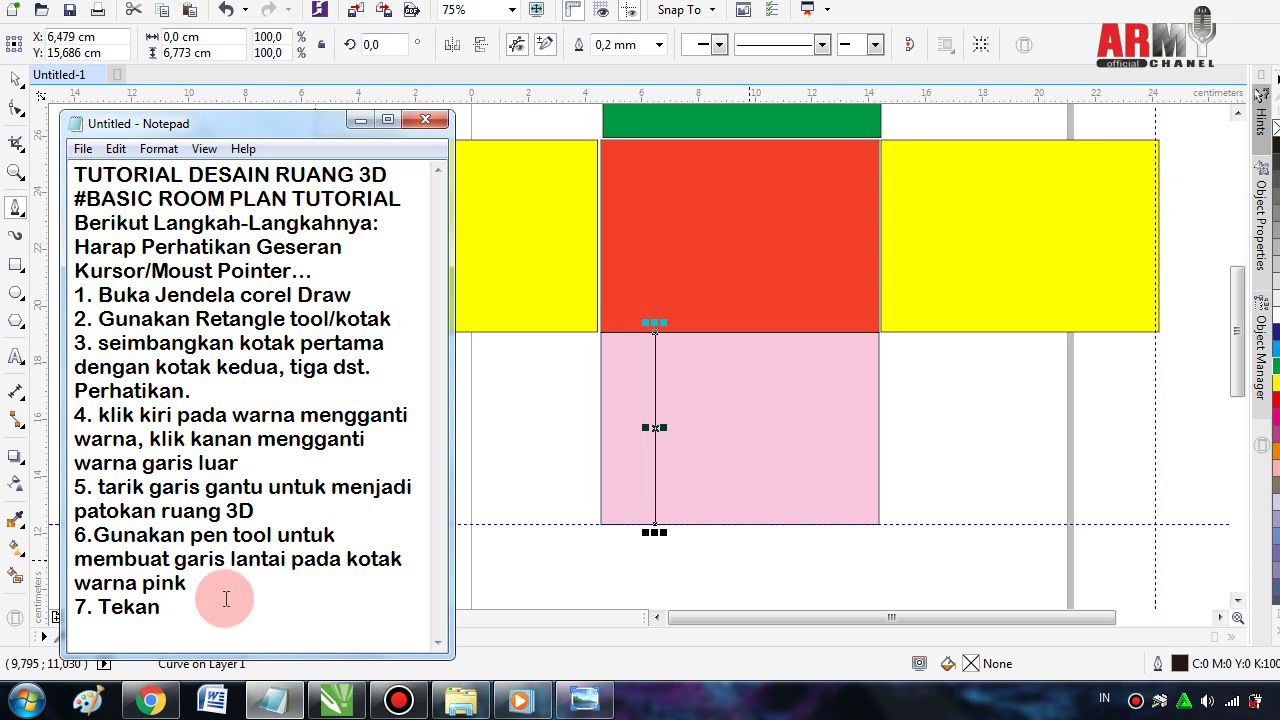
text(CTR)
text(L)
text( C)
text(+)
click(226, 598)
text(V)
text( untu)
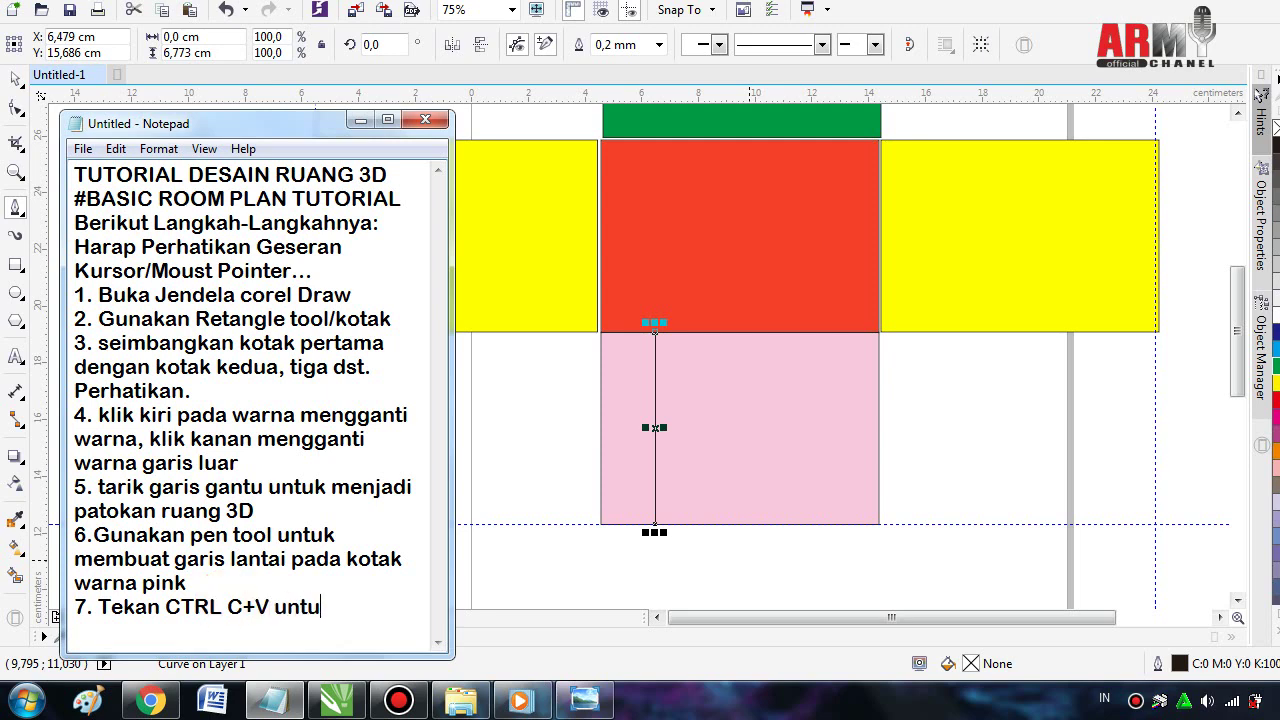
text(k meng)
text(copy )
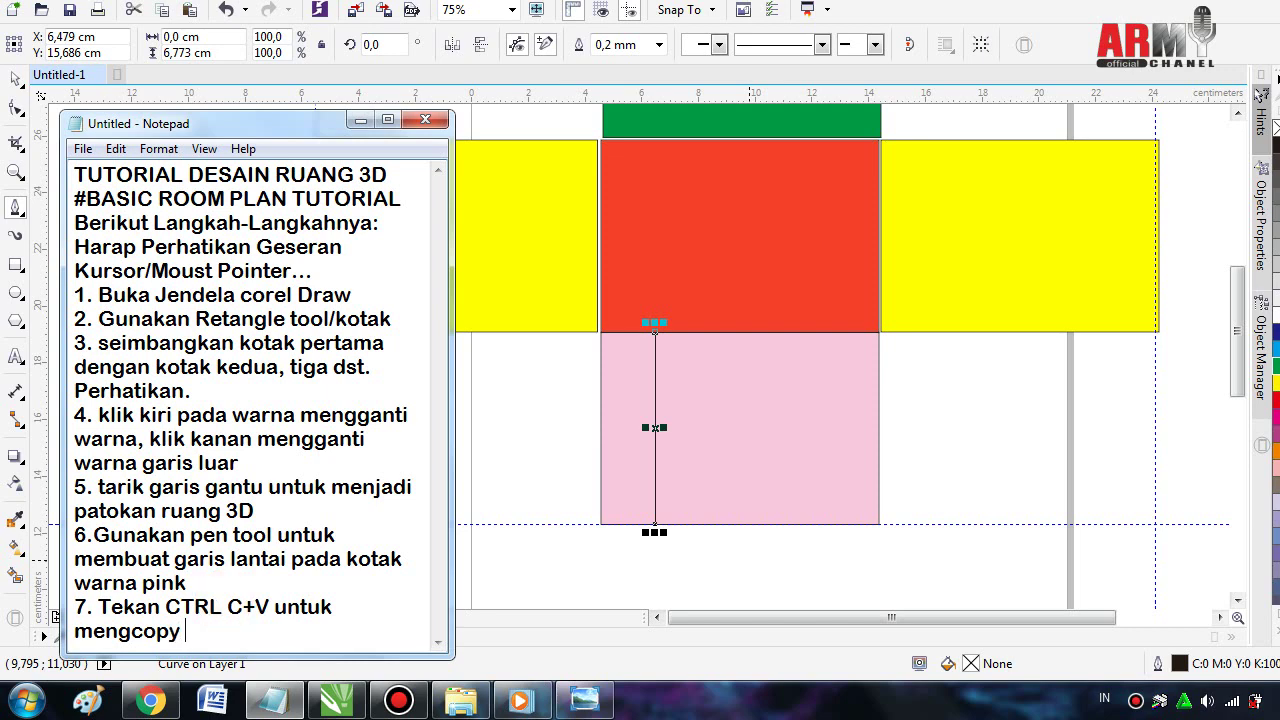
text(garis)
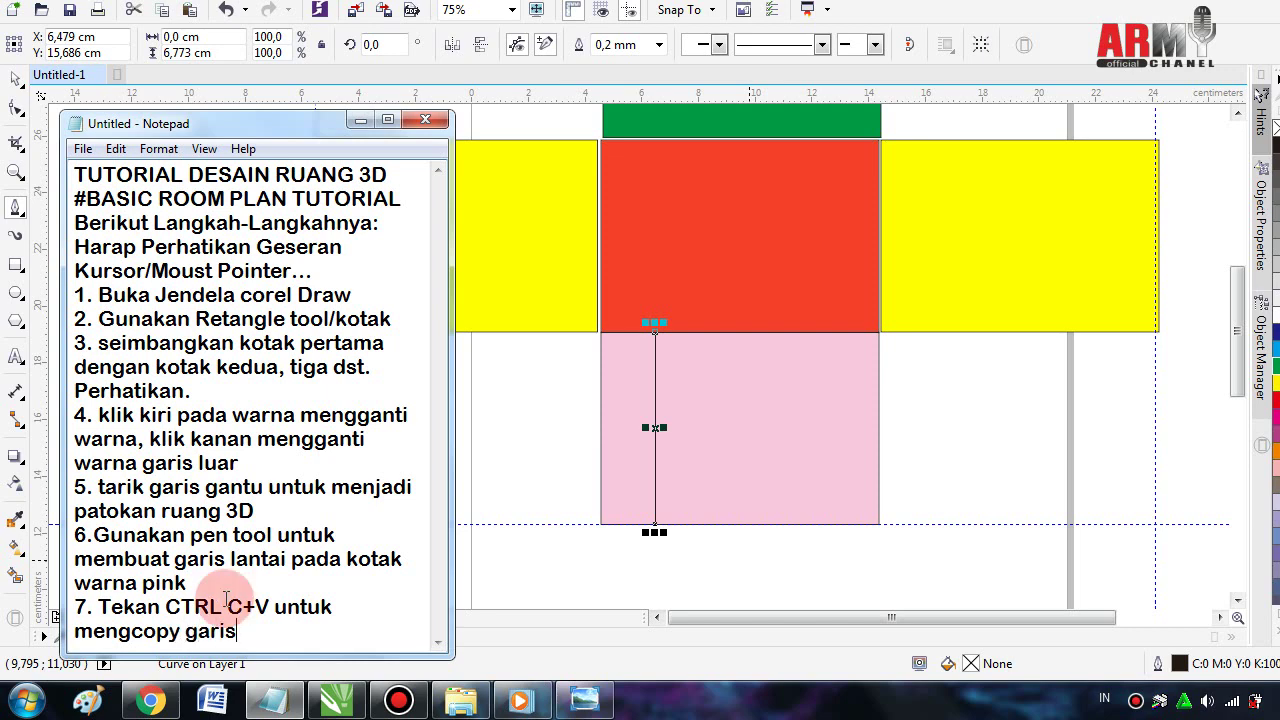
text(, lalu)
text( gunak)
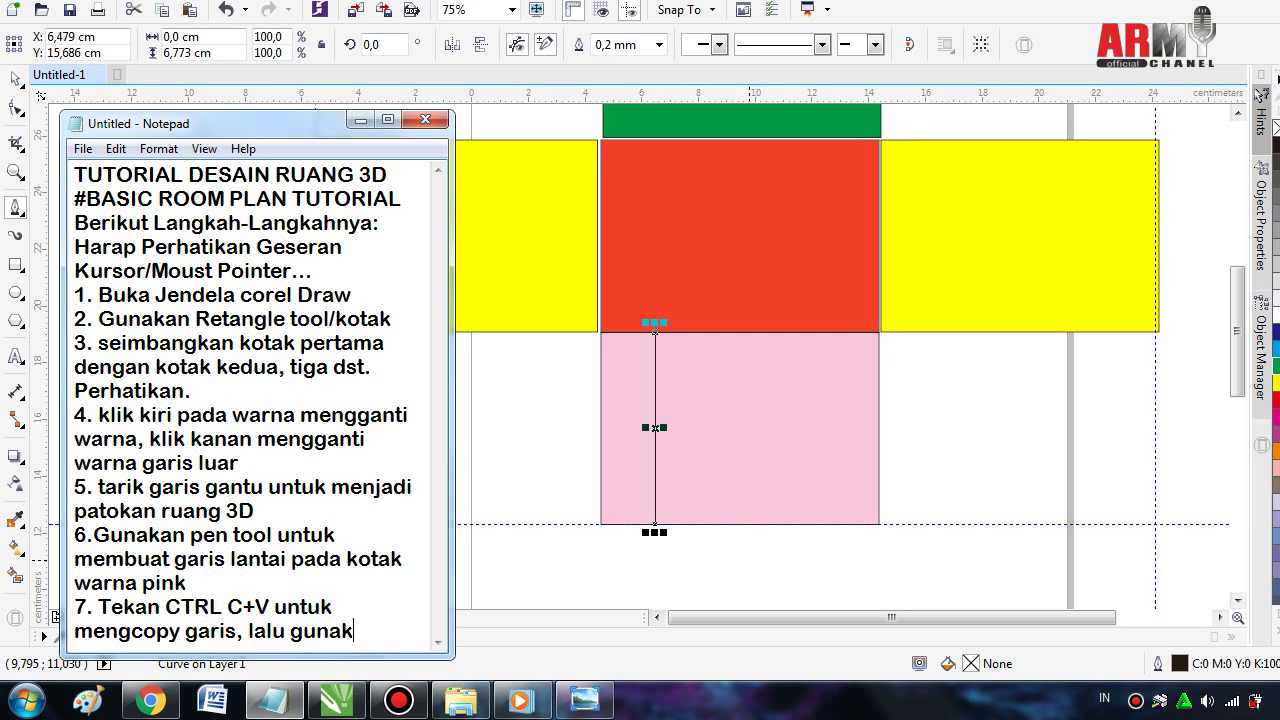
text(an tan)
text(da panah)
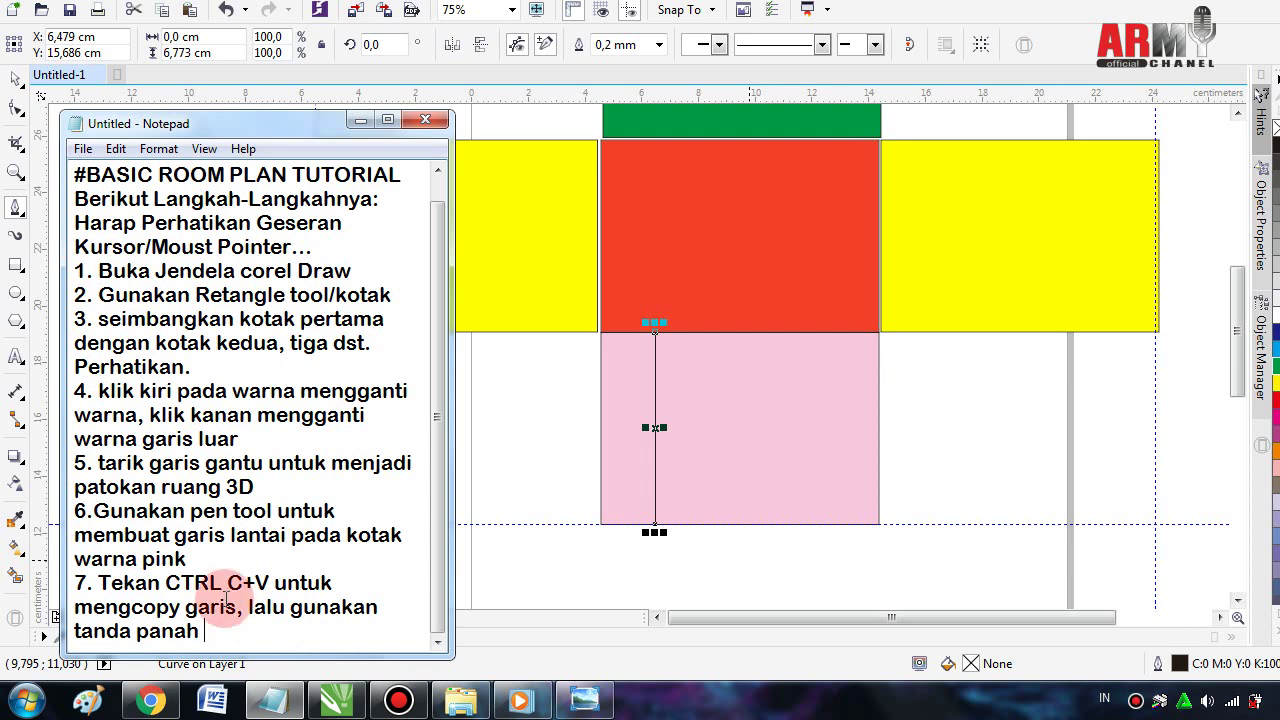
text( kanan p)
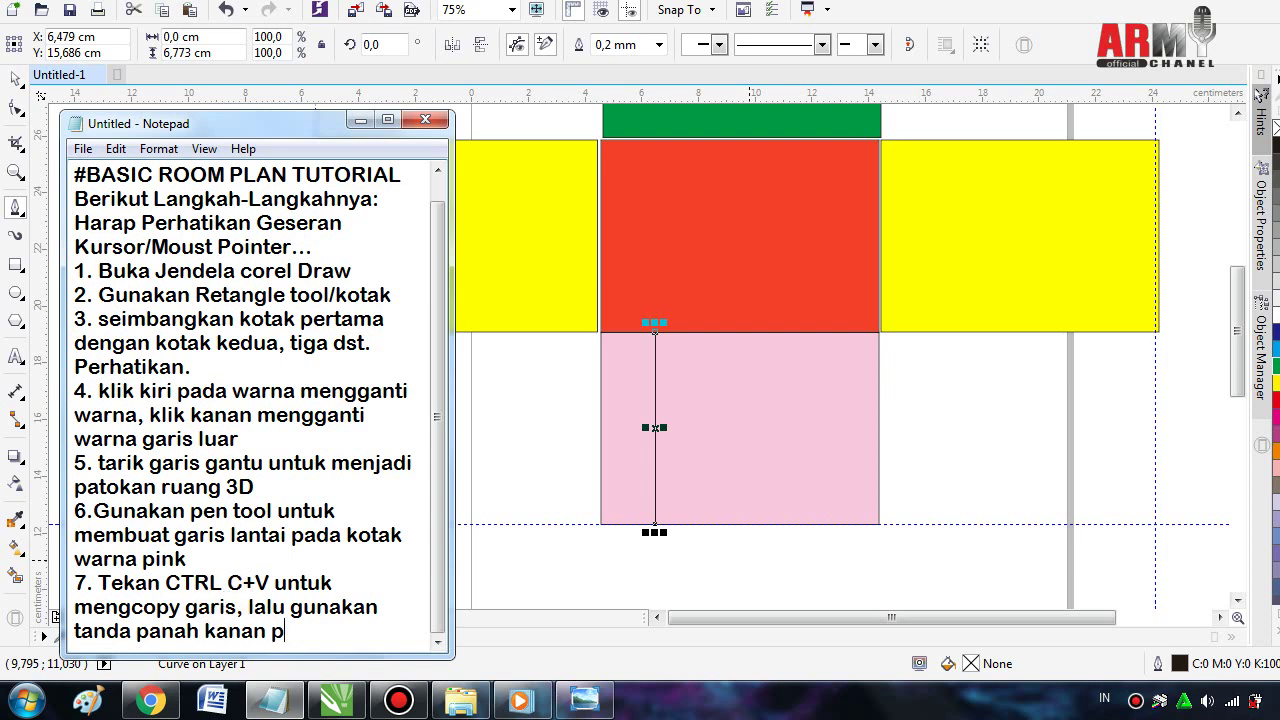
text(ada ke)
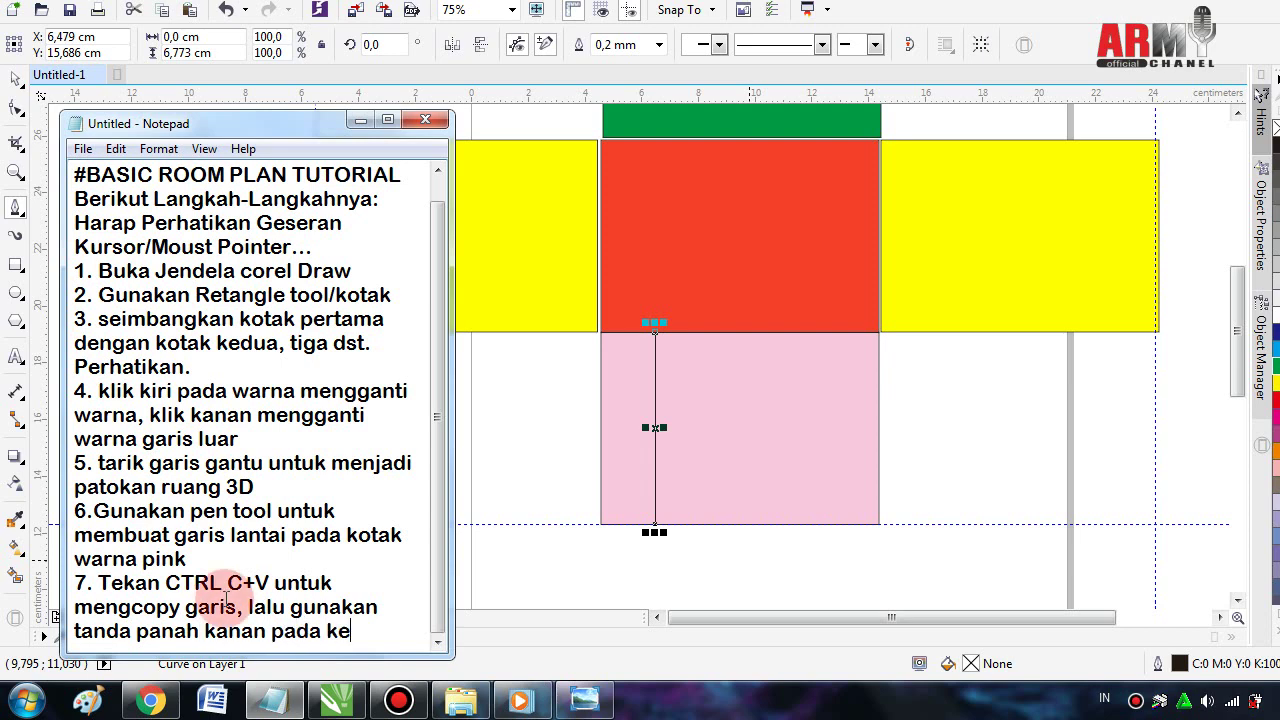
text(yboa)
text(rd)
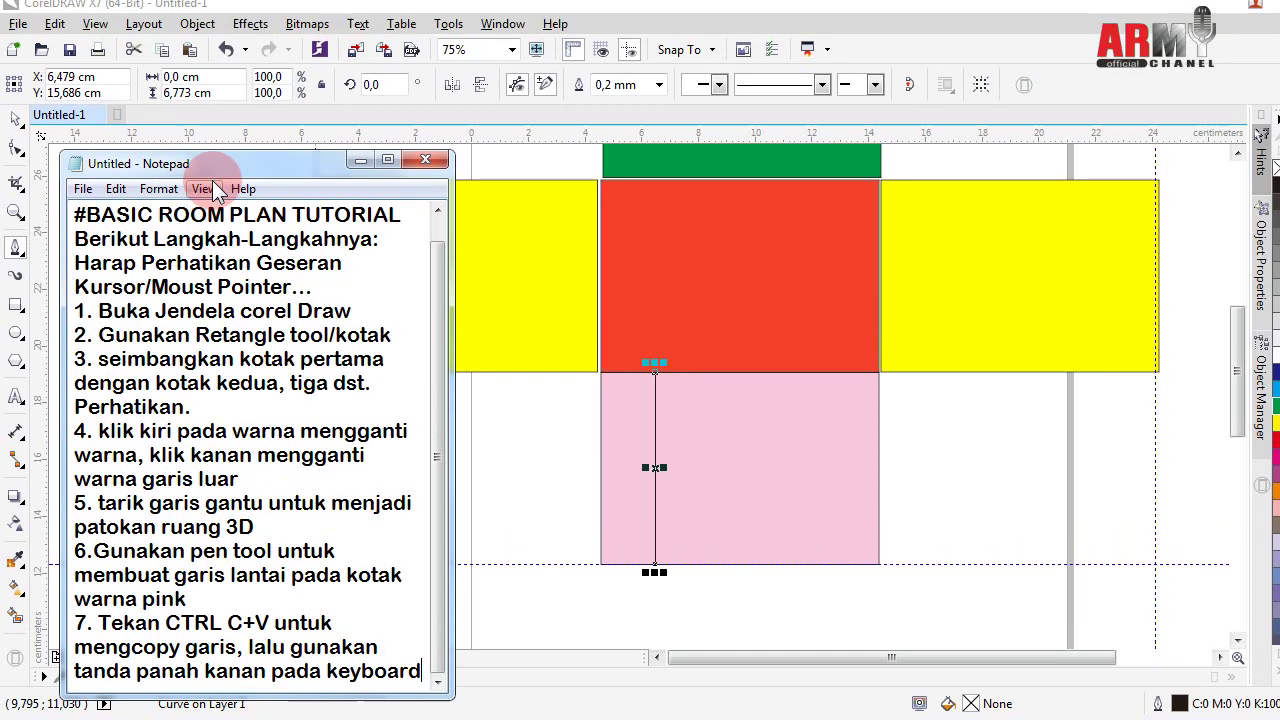
- Enlarge the notes window and add 'untuk menggeser kesamping' to step 7
drag(222, 170, 216, 35)
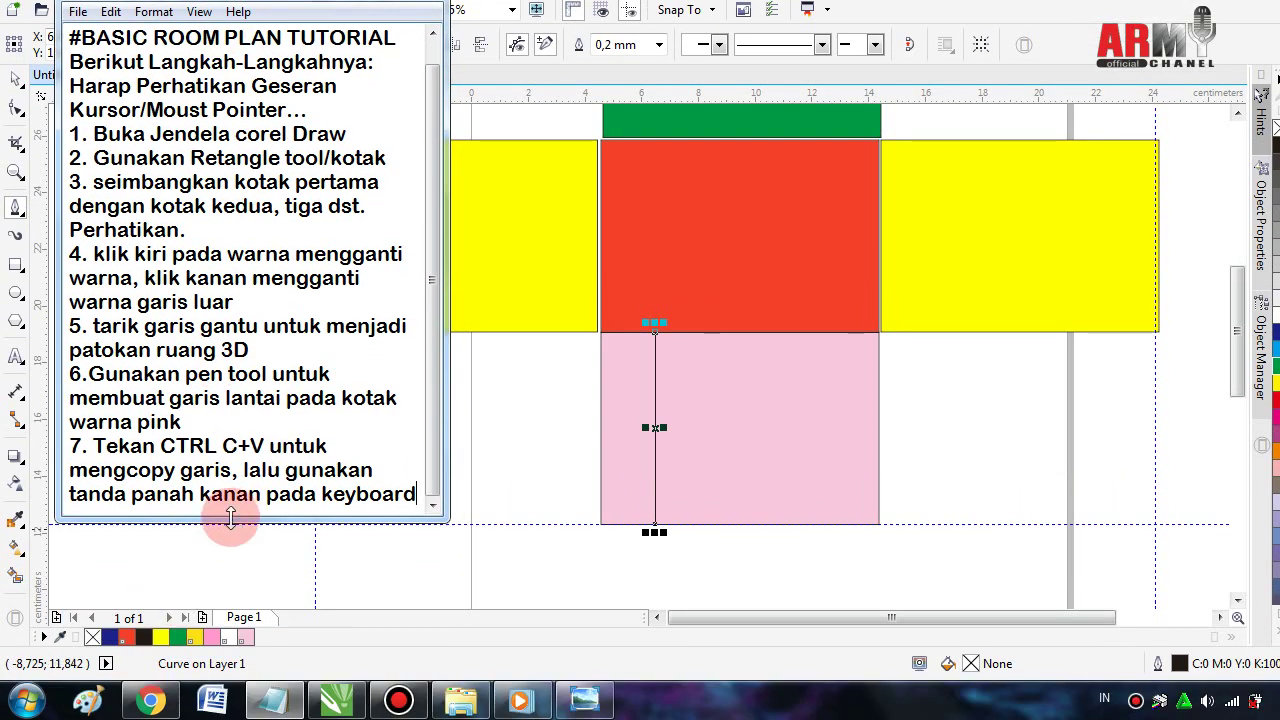
drag(230, 516, 224, 616)
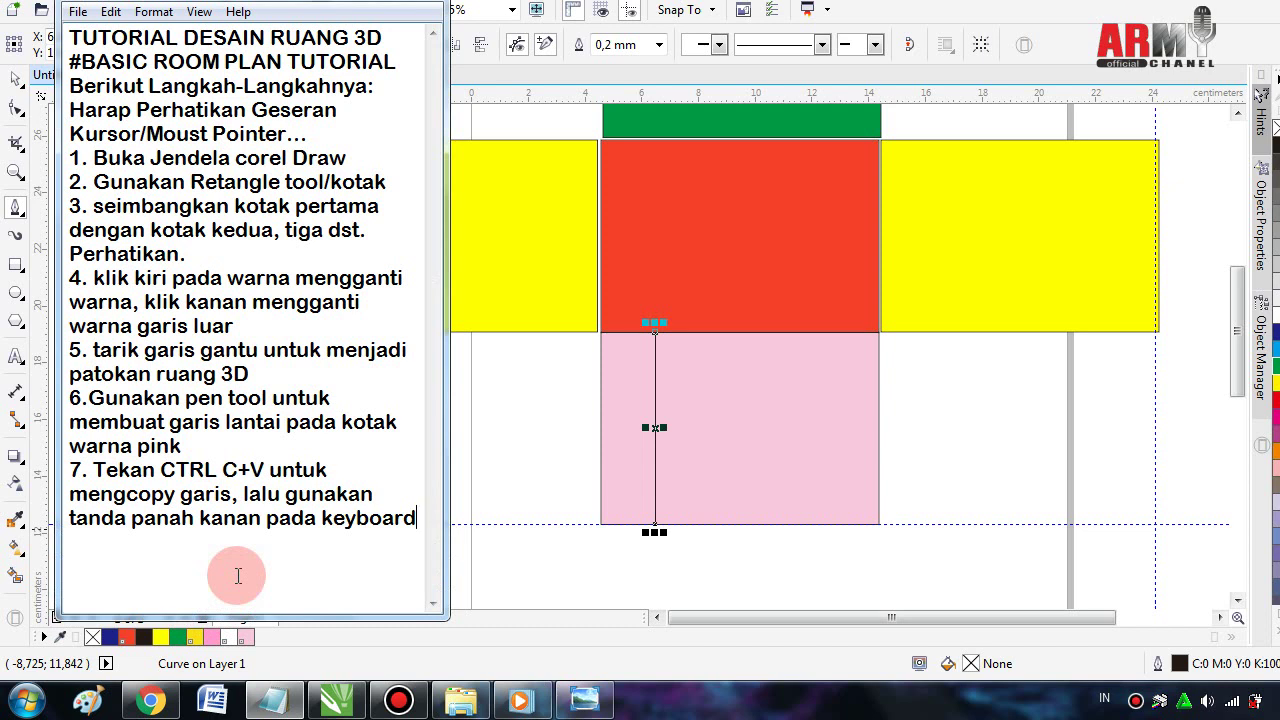
key(Return)
text(untu)
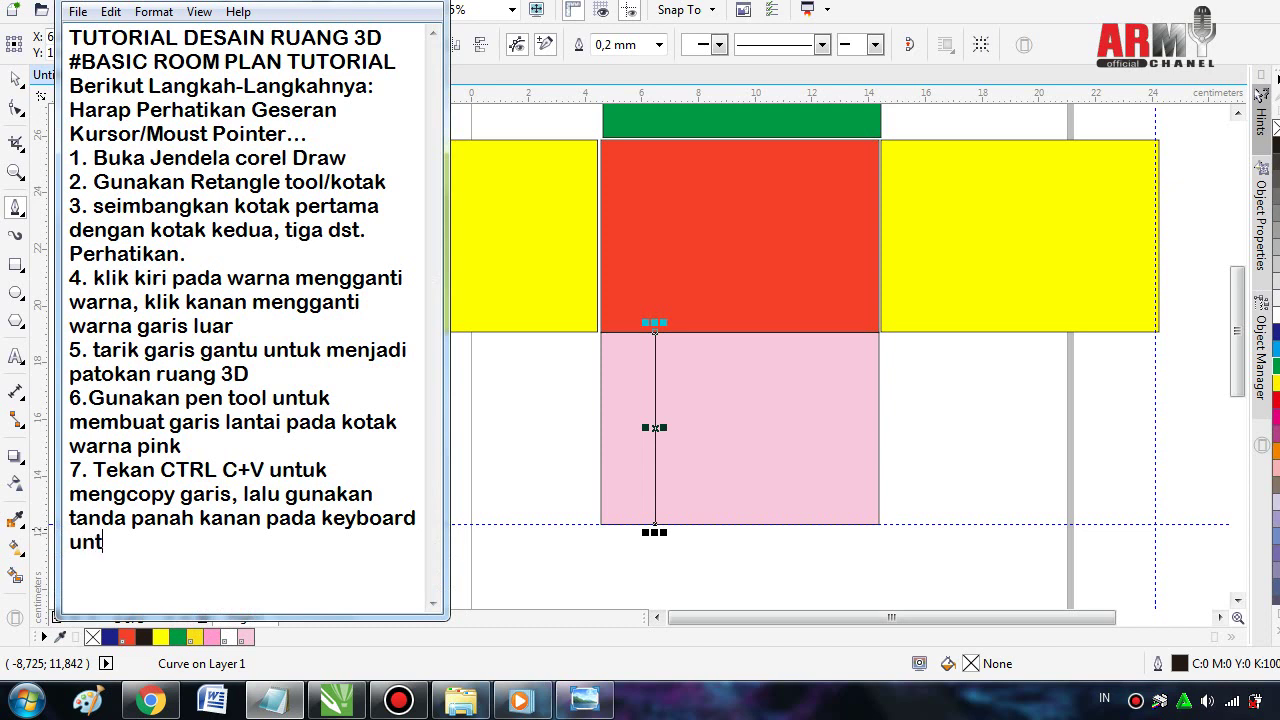
text(k men)
text(ggeser)
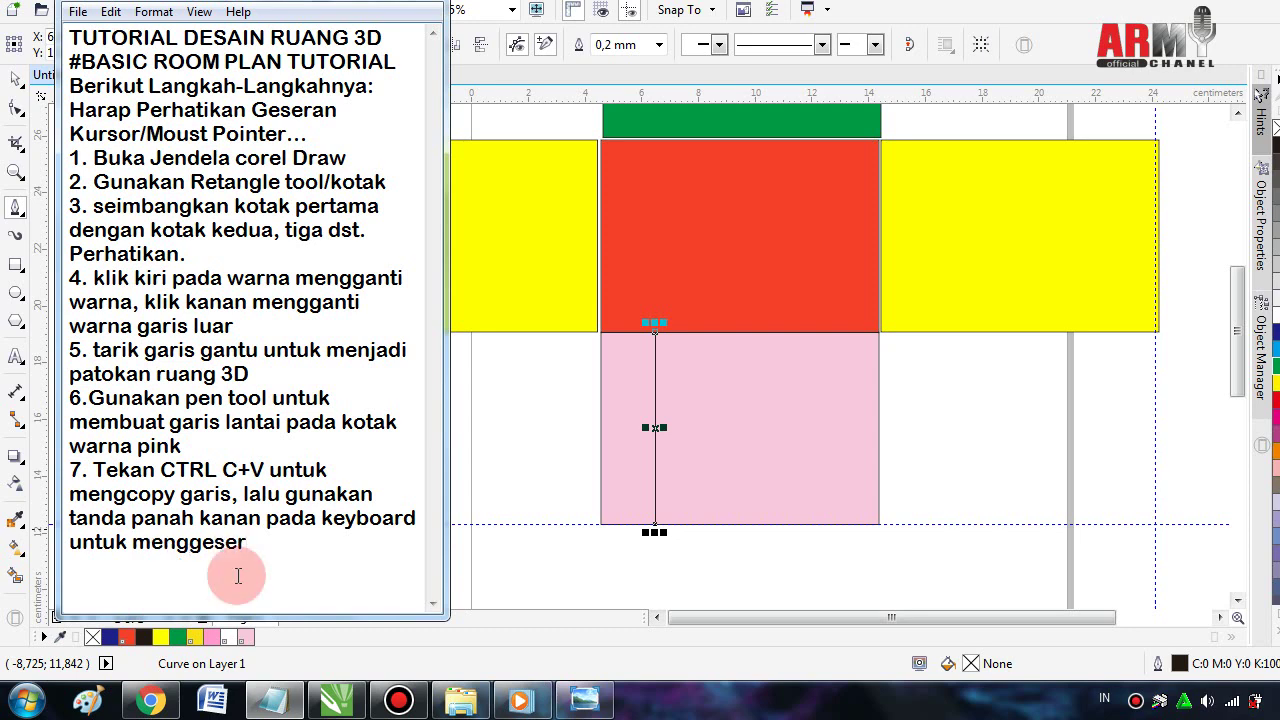
text( kes)
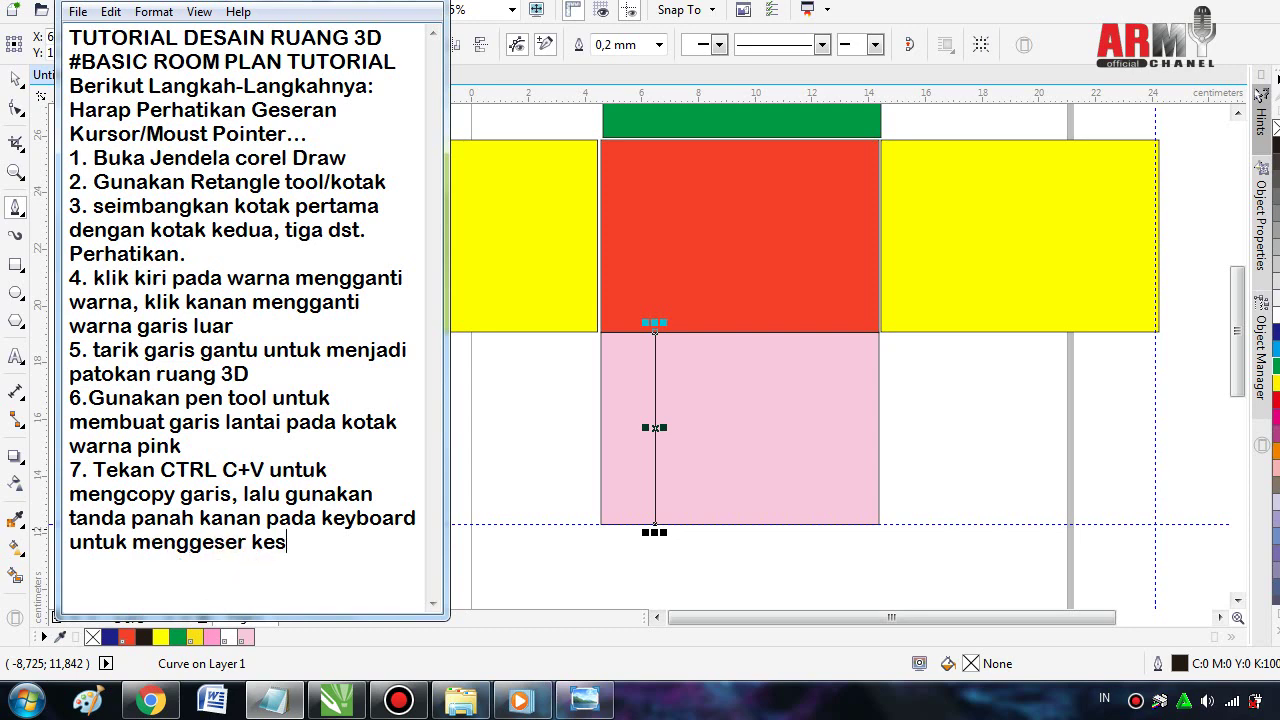
text(amping)
click(238, 576)
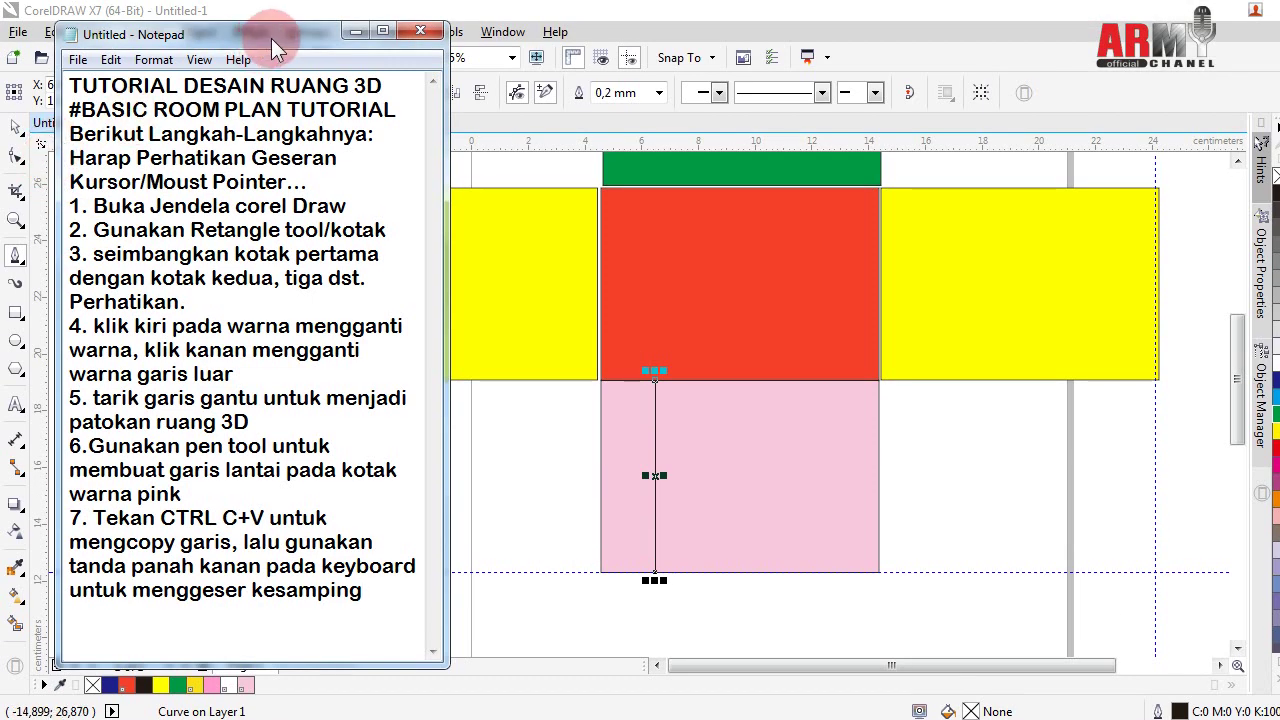
- Reposition the notes window and bring the CorelDRAW drawing back to the front
drag(271, 38, 275, 10)
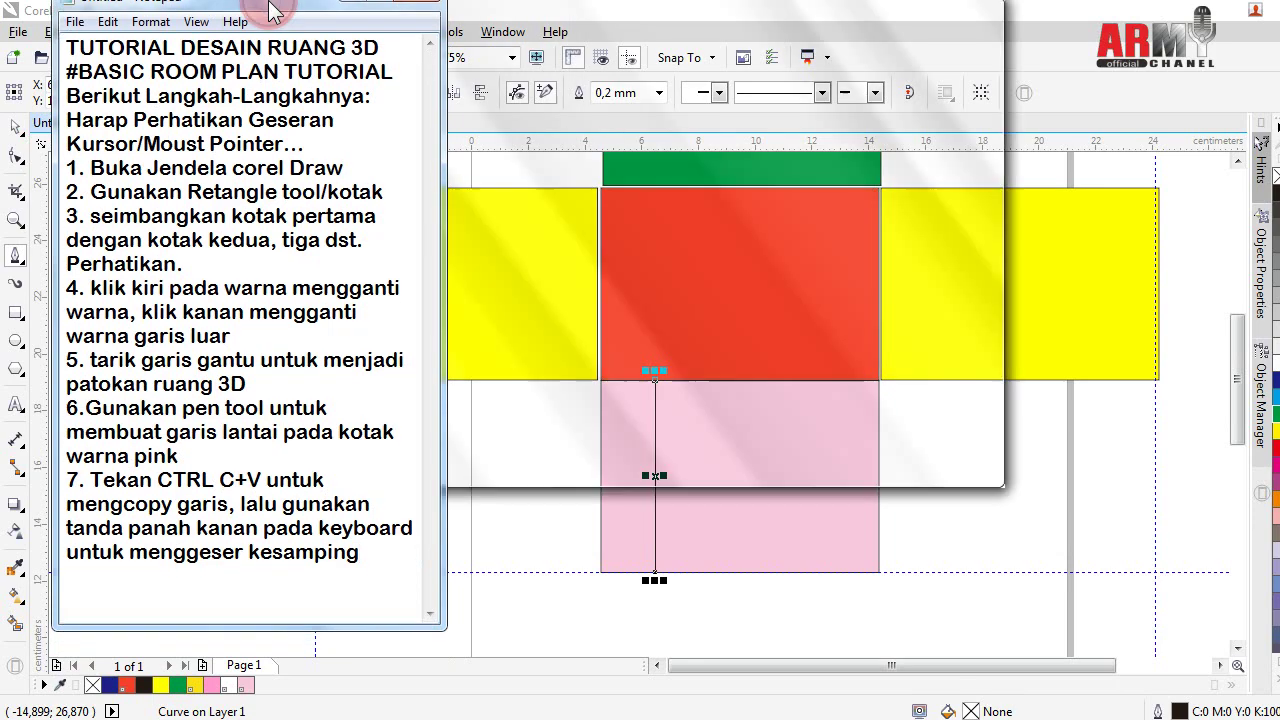
drag(275, 10, 252, 89)
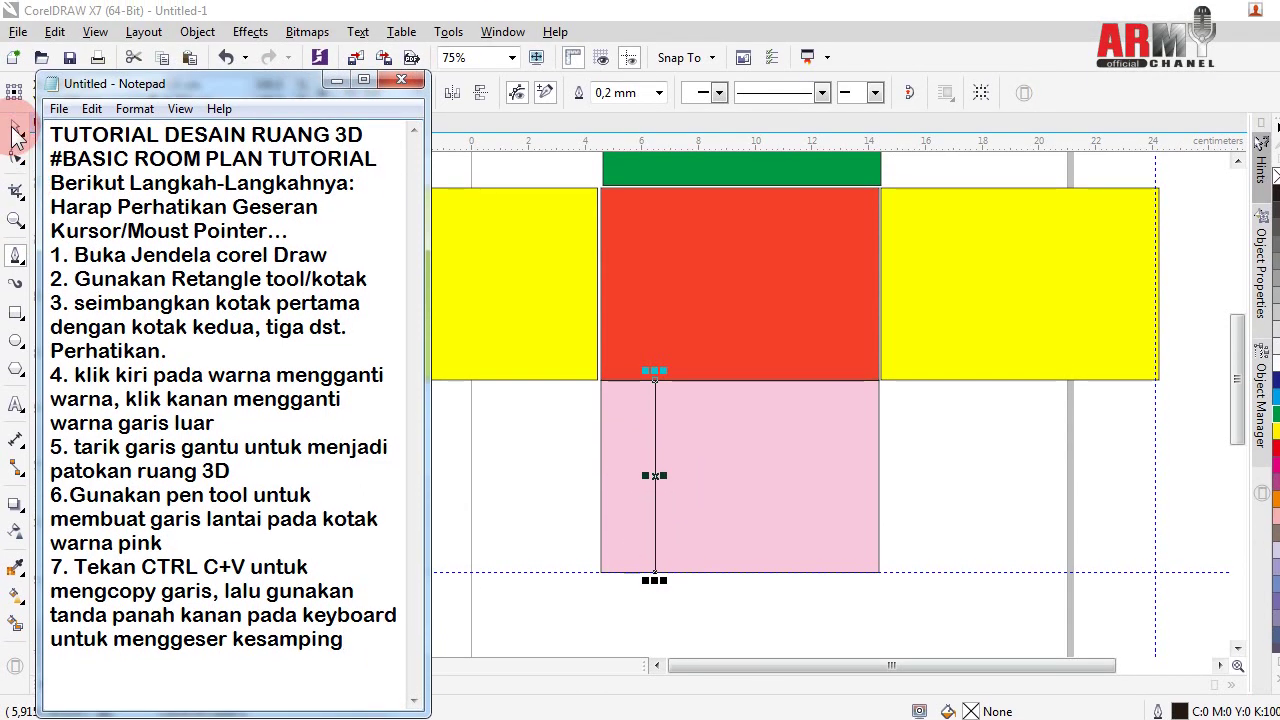
click(15, 138)
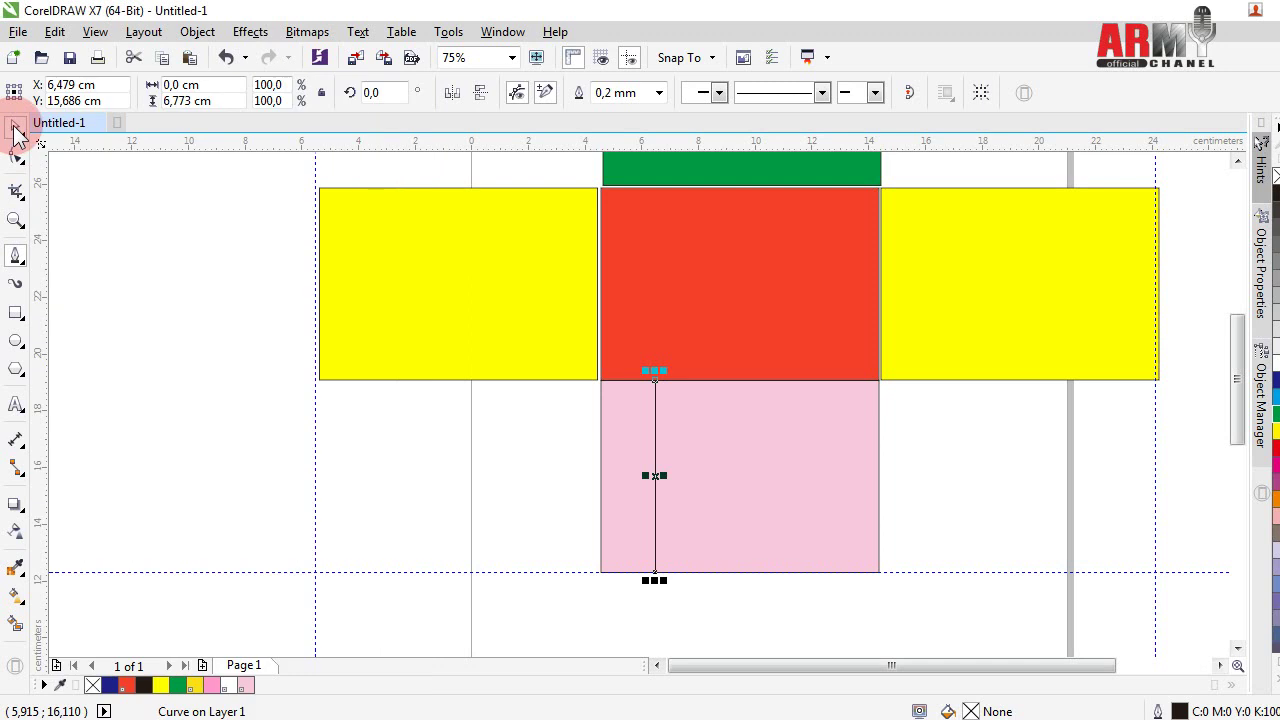
- Duplicate the floor line and move the copy near the pink floor's right edge
click(520, 518)
key(Tab)
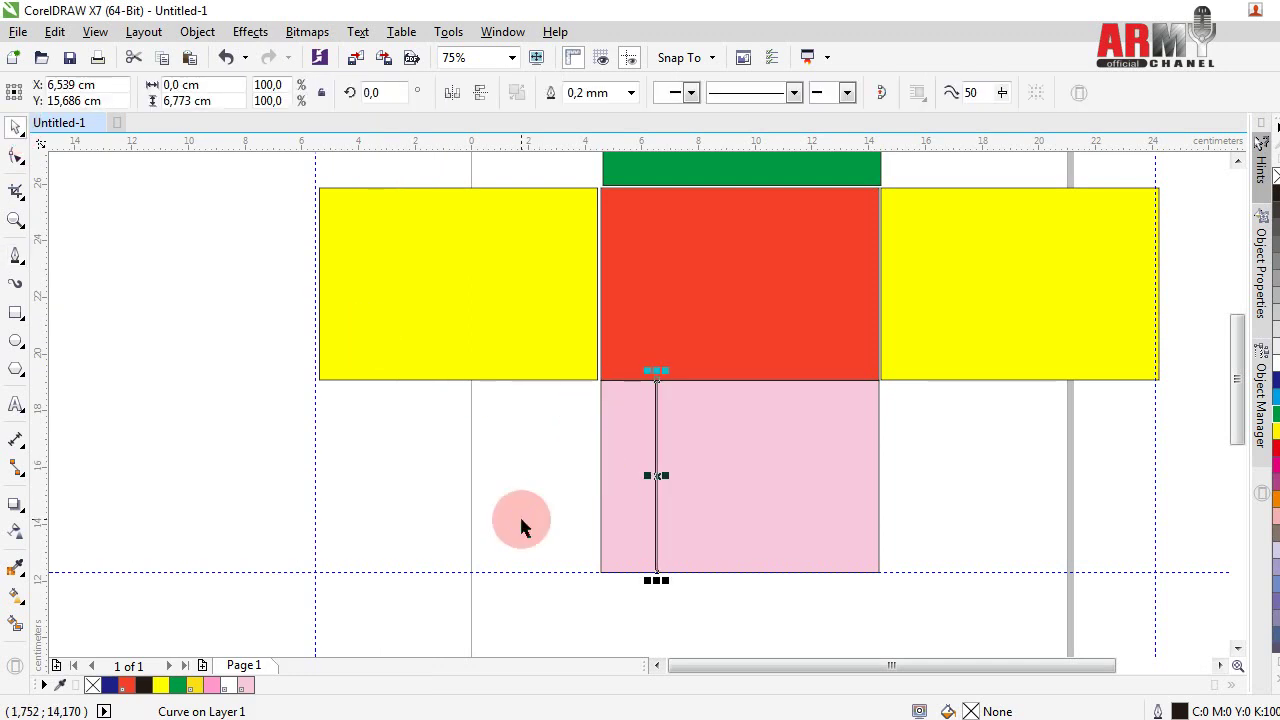
key(Right)
key(Right)
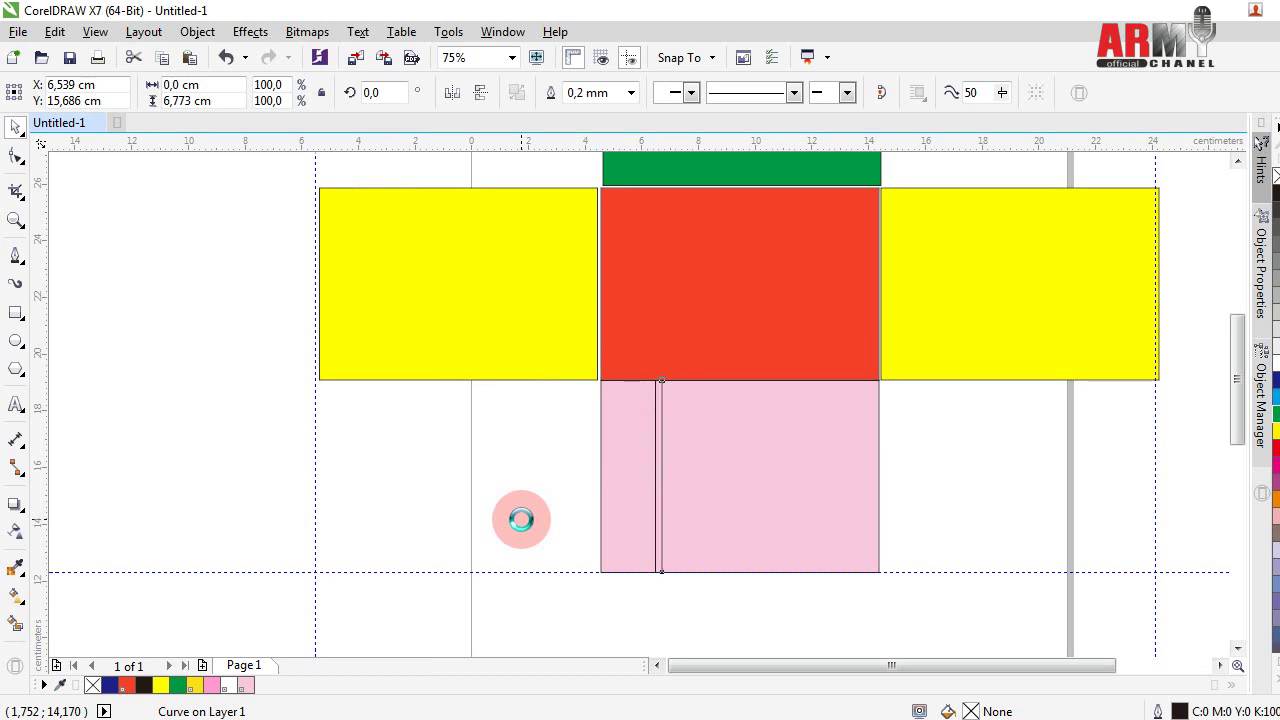
key(Right)
key(Right)
key(Right)
key(Right)
key(Right)
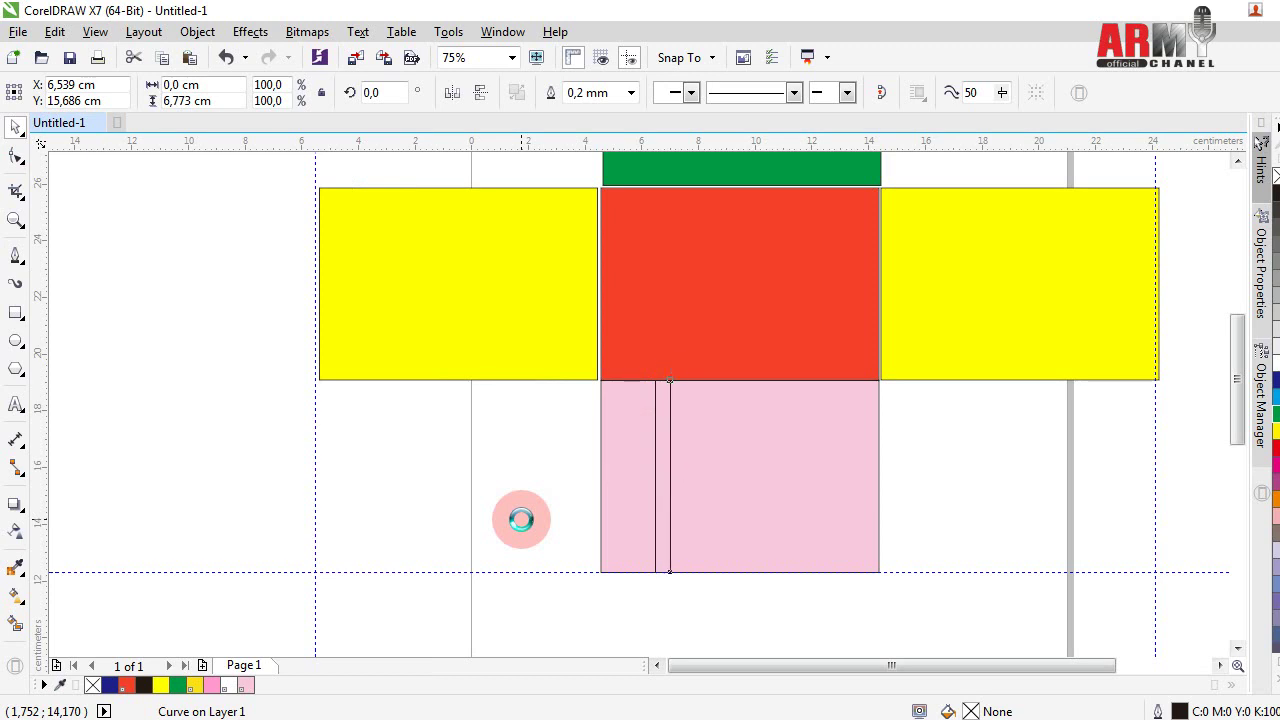
key(Right)
key(Right)
key(Right)
key(Right)
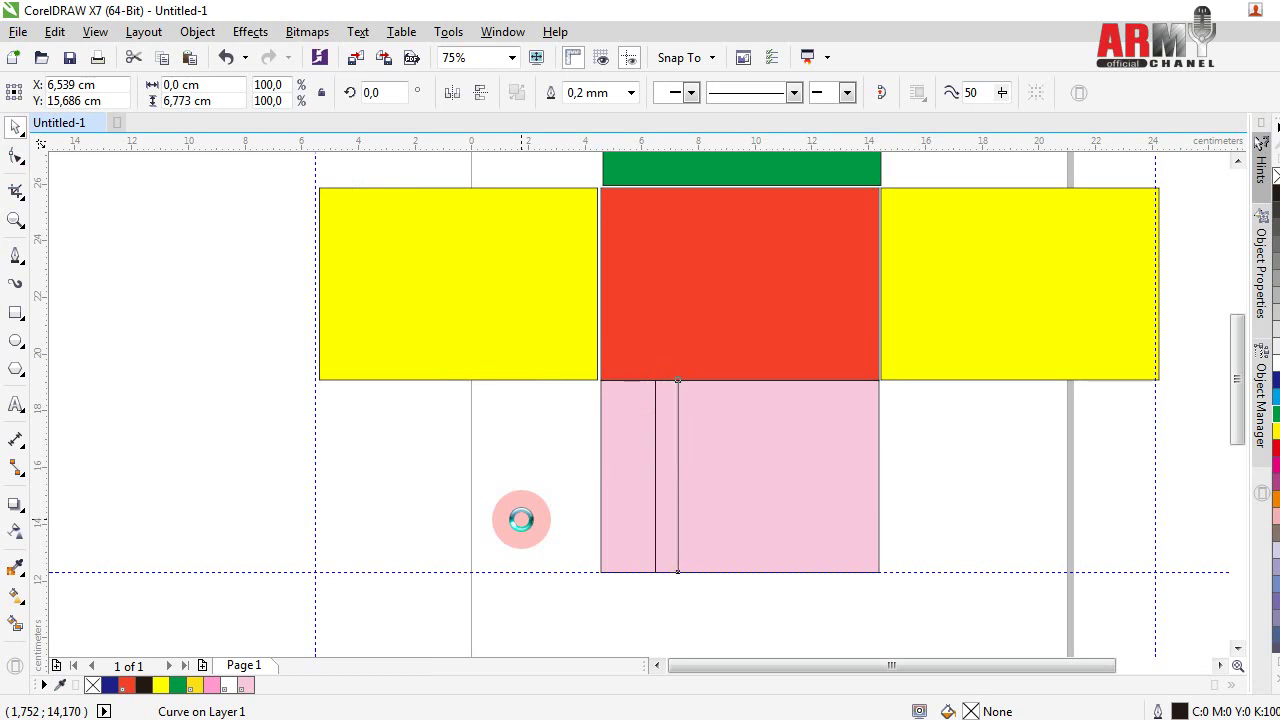
key(Right)
key(Right)
key(Right)
key(Right)
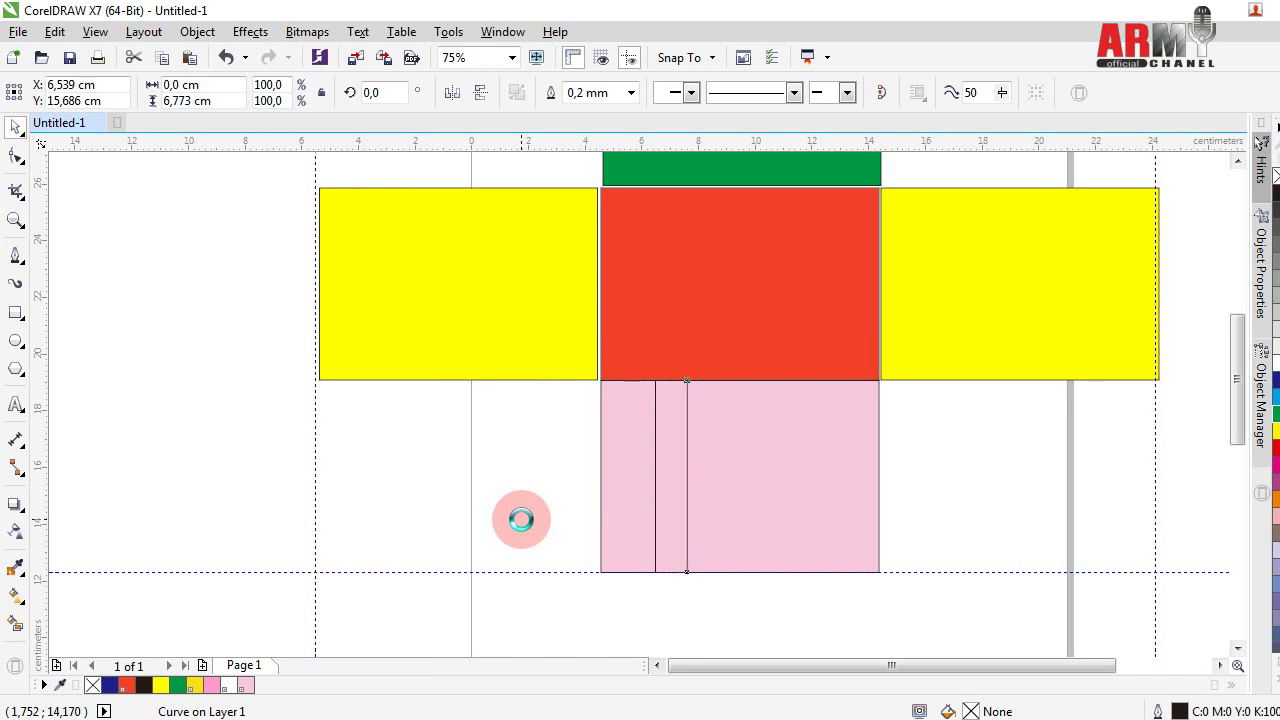
key(Right)
key(Right)
key(Right)
key(Right)
key(Right)
key(Right)
key(Right)
key(Right)
key(Right)
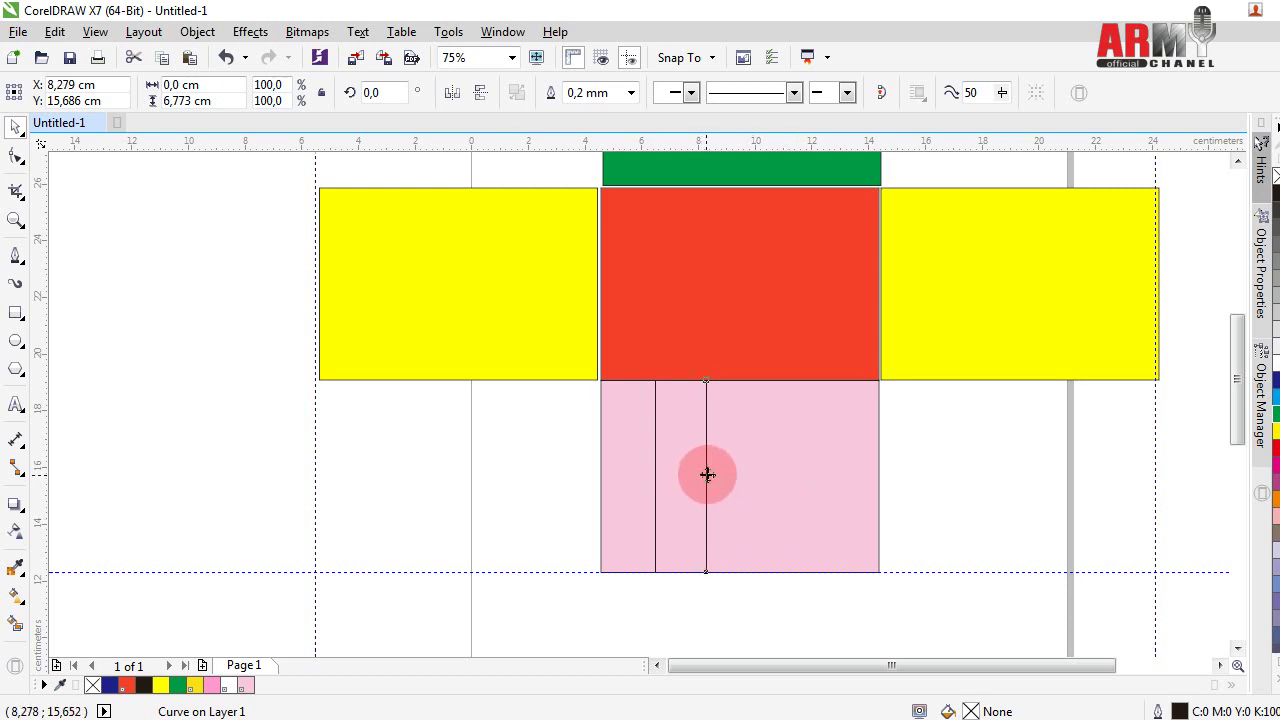
drag(706, 476, 823, 479)
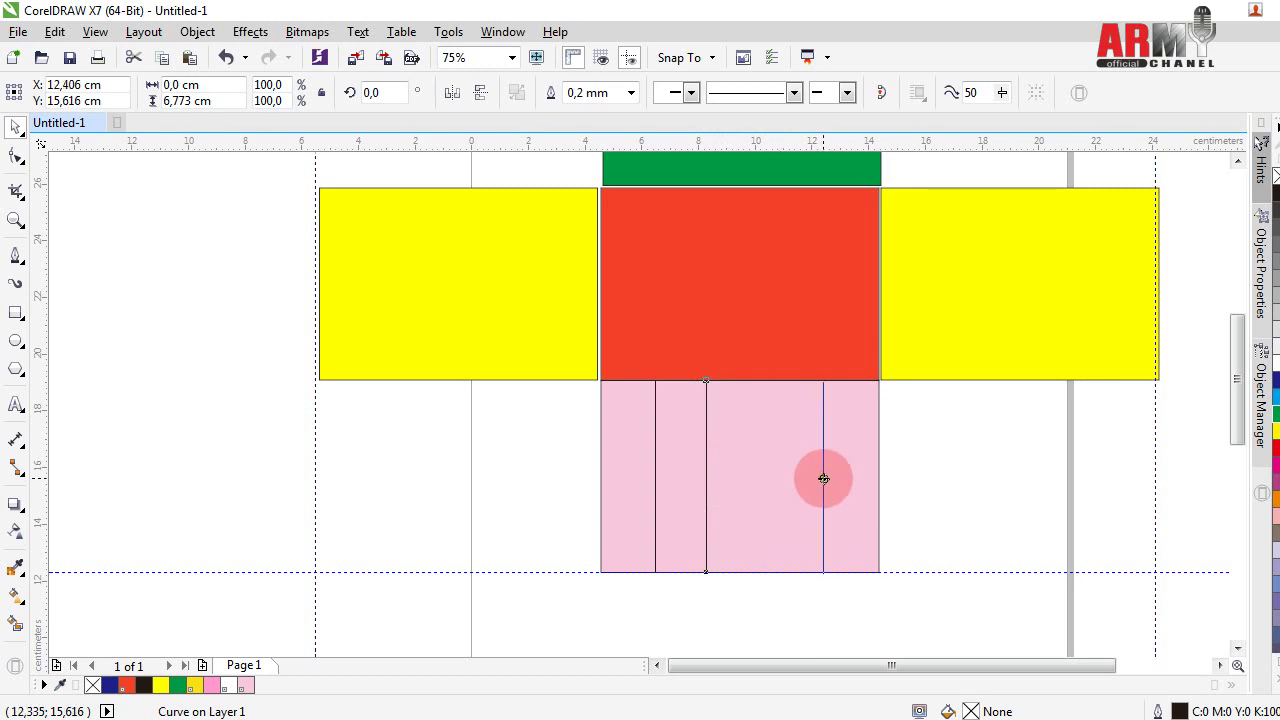
drag(823, 479, 823, 479)
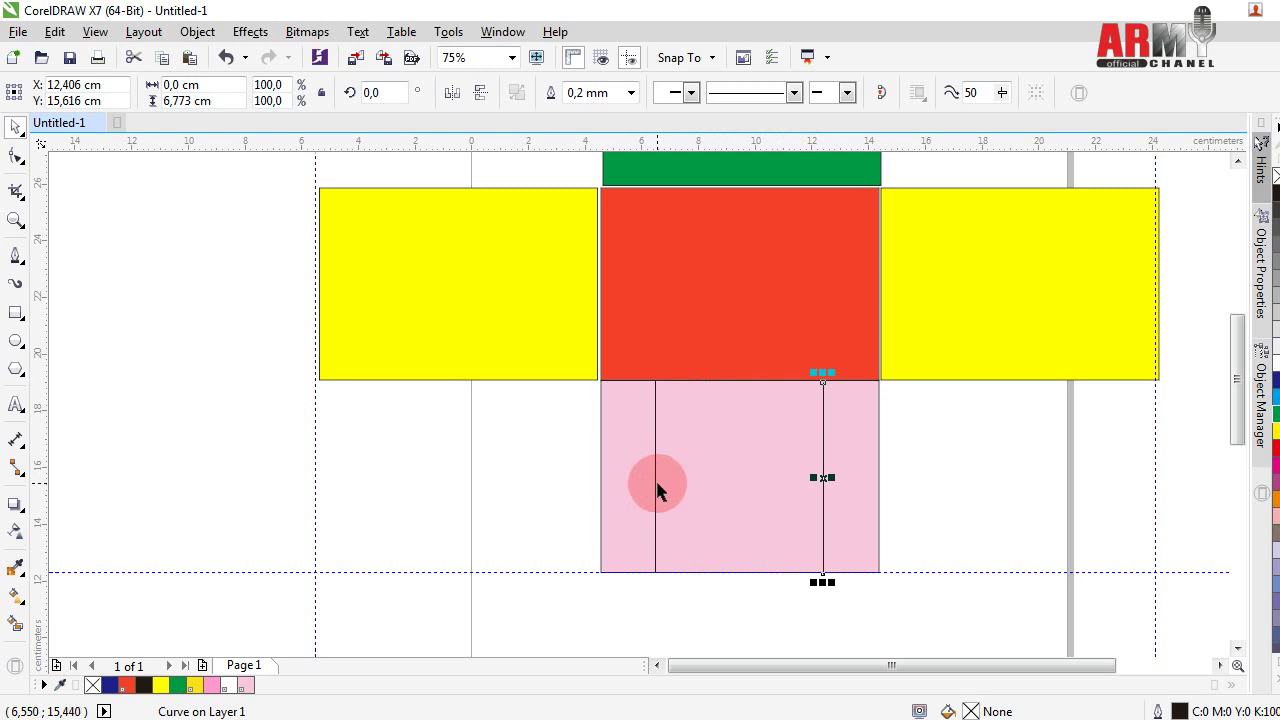
- Place another line in the remaining gap so four lines split the floor evenly
drag(657, 487, 768, 474)
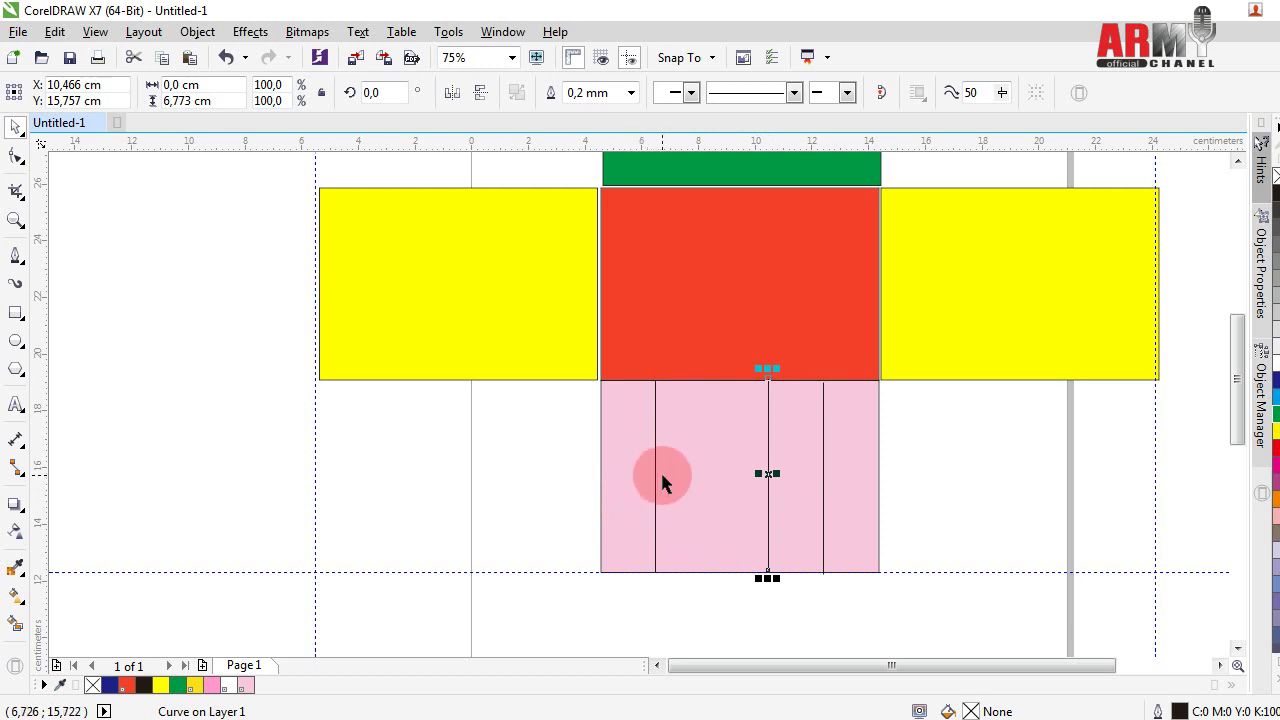
click(654, 472)
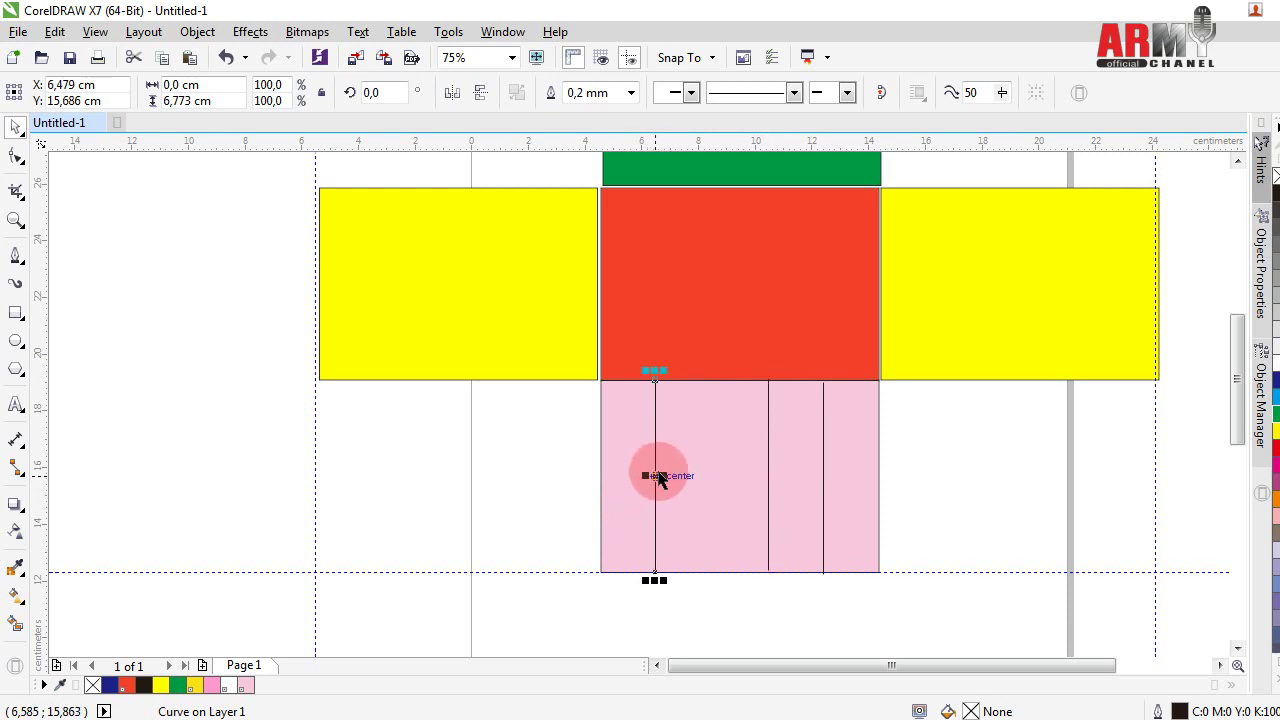
drag(654, 475, 711, 479)
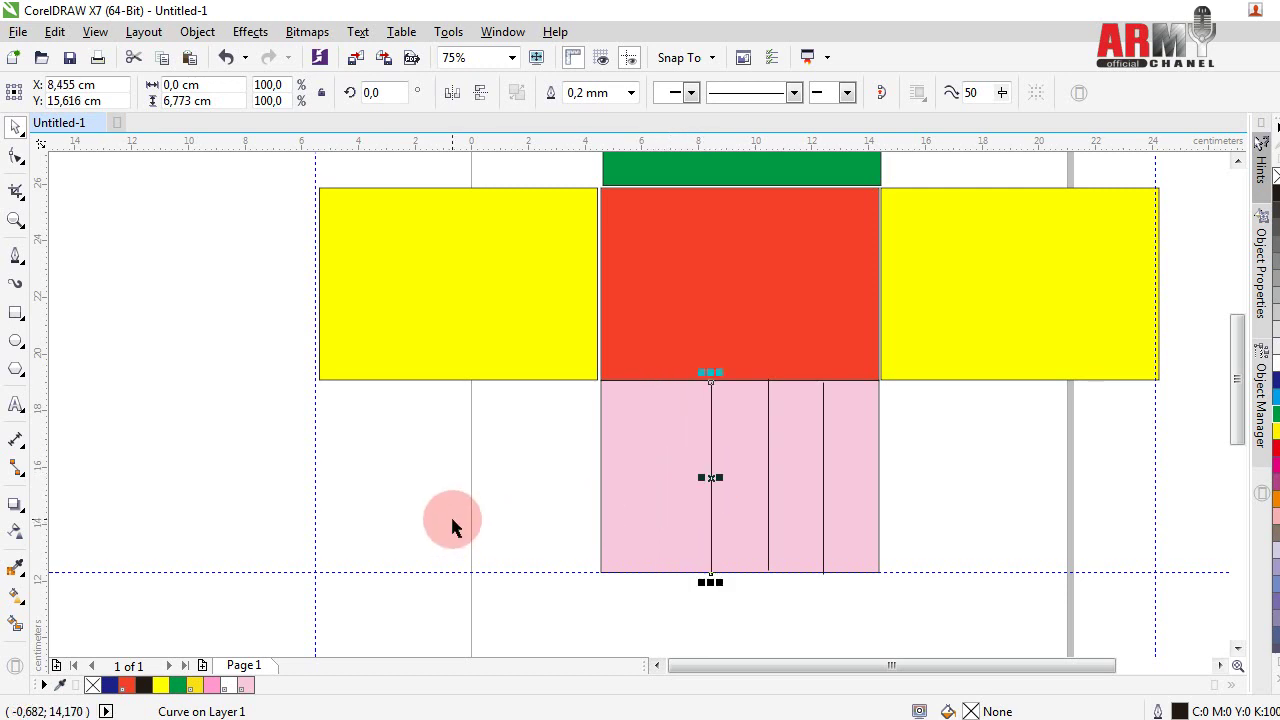
key(ctrl+z)
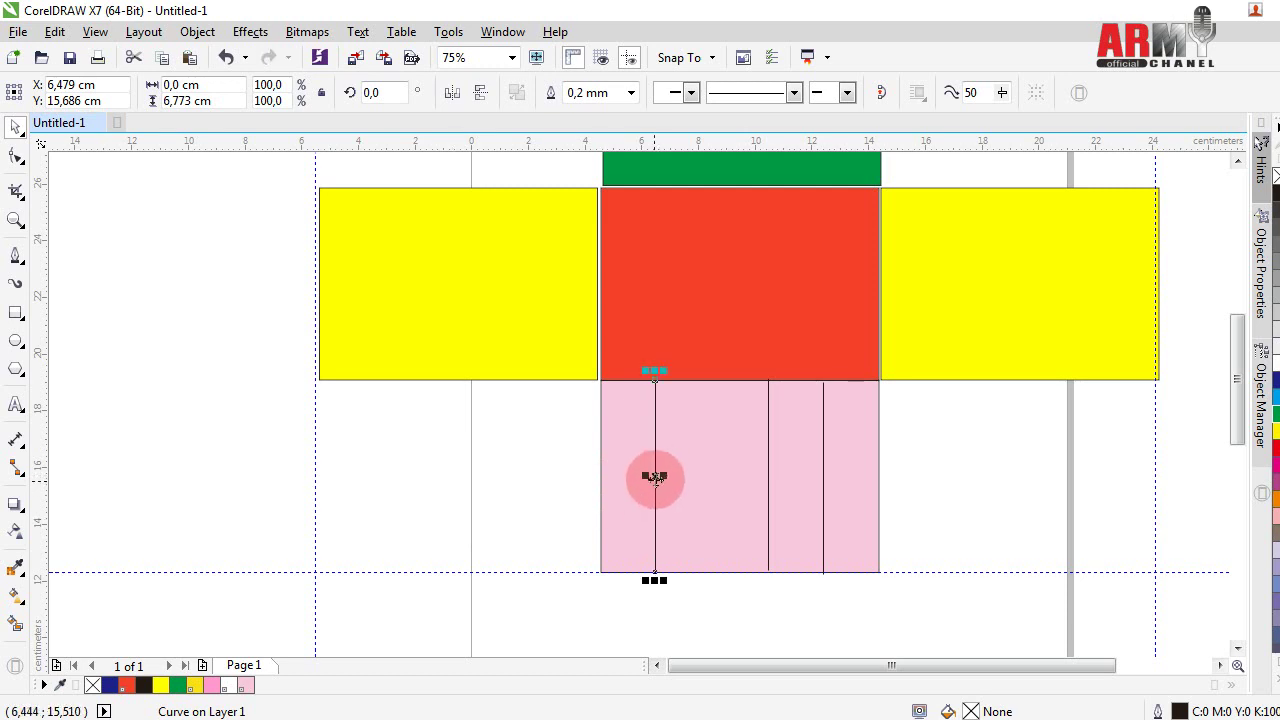
drag(655, 477, 711, 478)
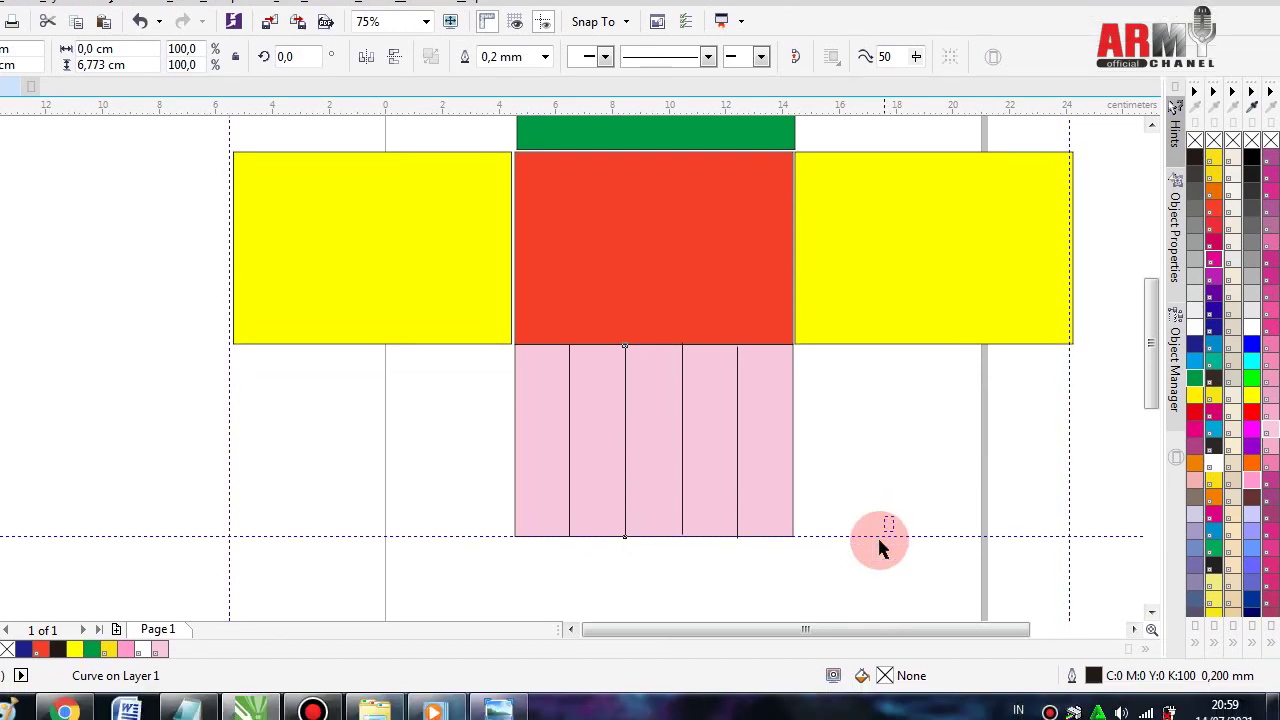
mouse_move(893, 541)
mouse_down()
mouse_move(684, 592)
mouse_move(410, 452)
mouse_move(414, 407)
mouse_move(414, 420)
mouse_up()
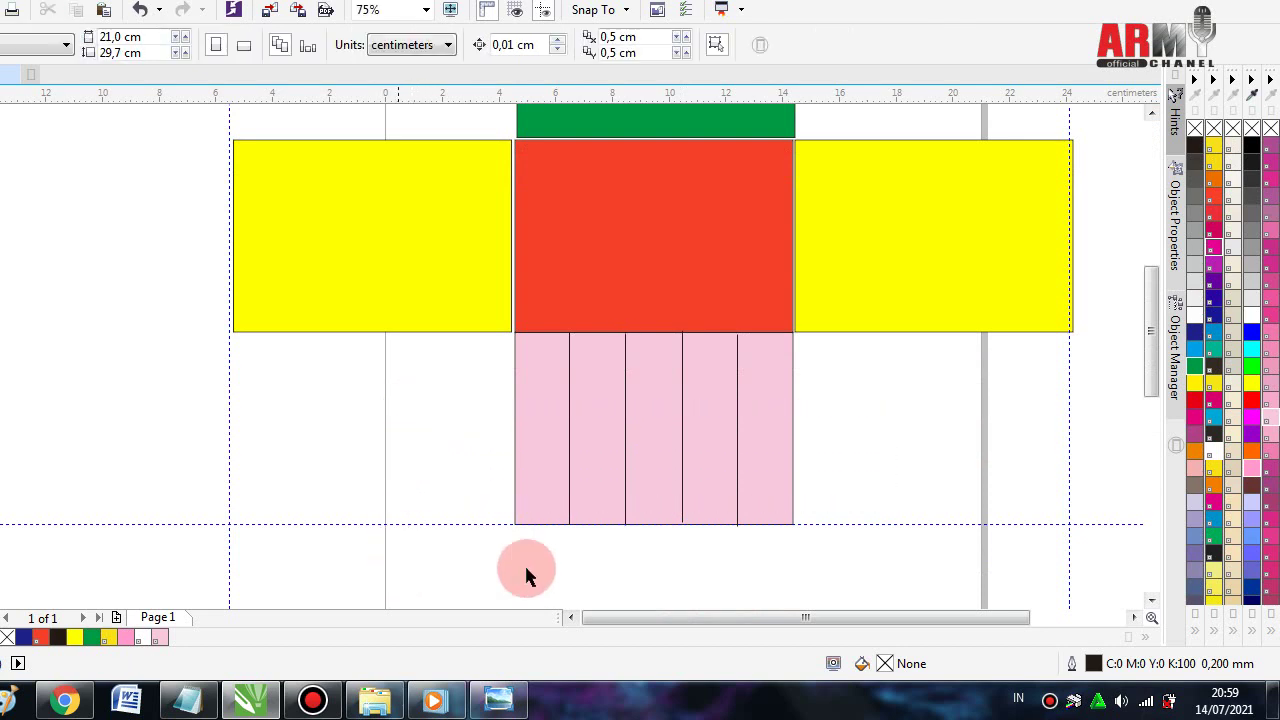
- Select the pink floor with its four lines and Combine them into one curve
mouse_move(766, 542)
mouse_down()
mouse_move(866, 464)
mouse_move(843, 303)
mouse_up()
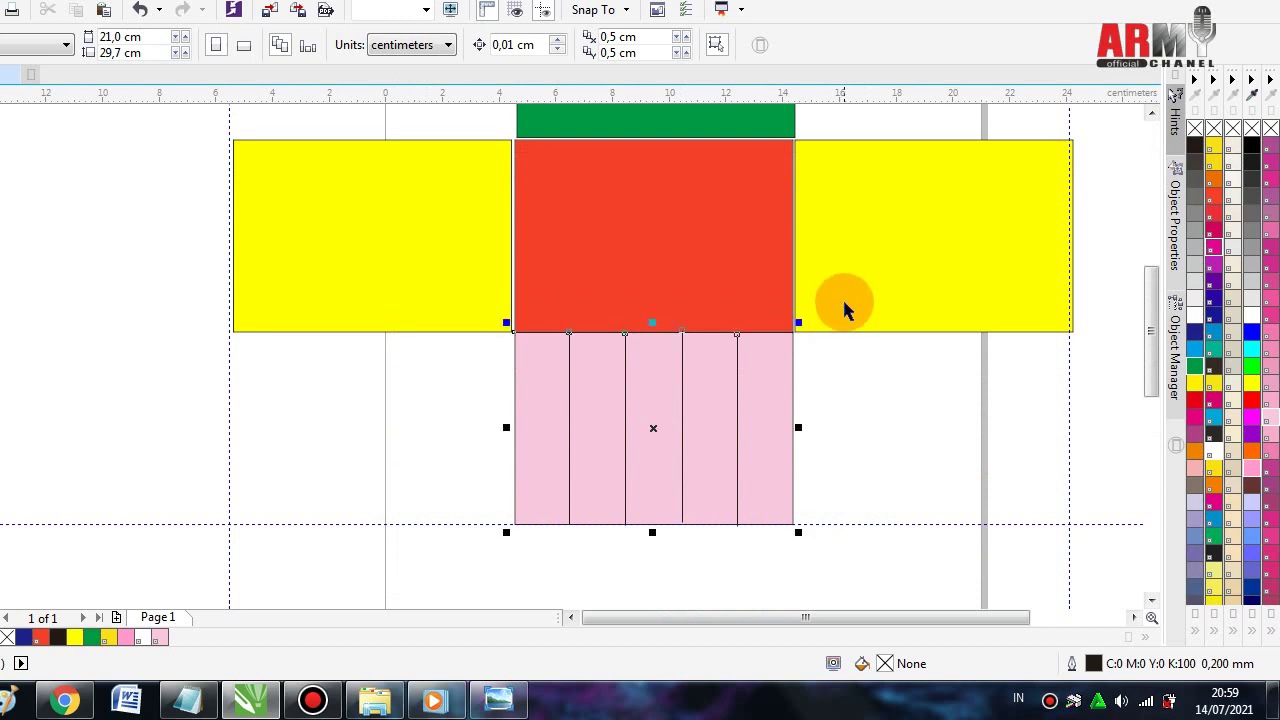
click(585, 415)
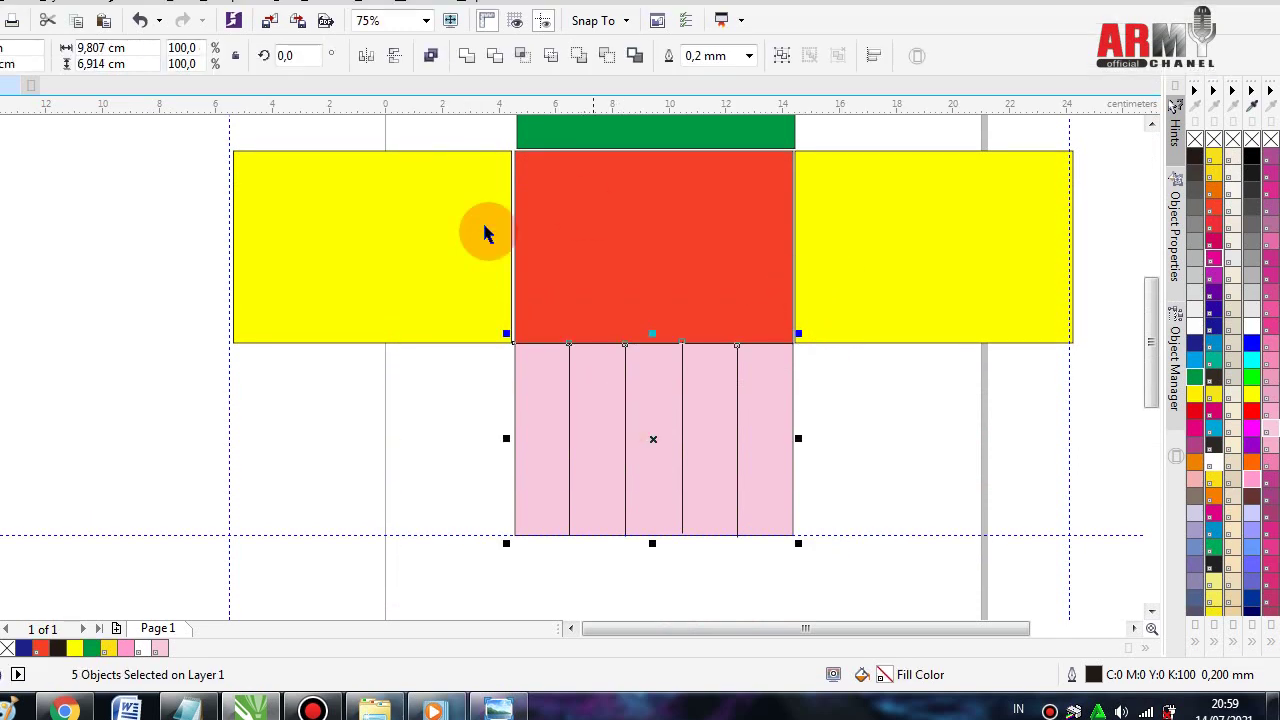
click(440, 107)
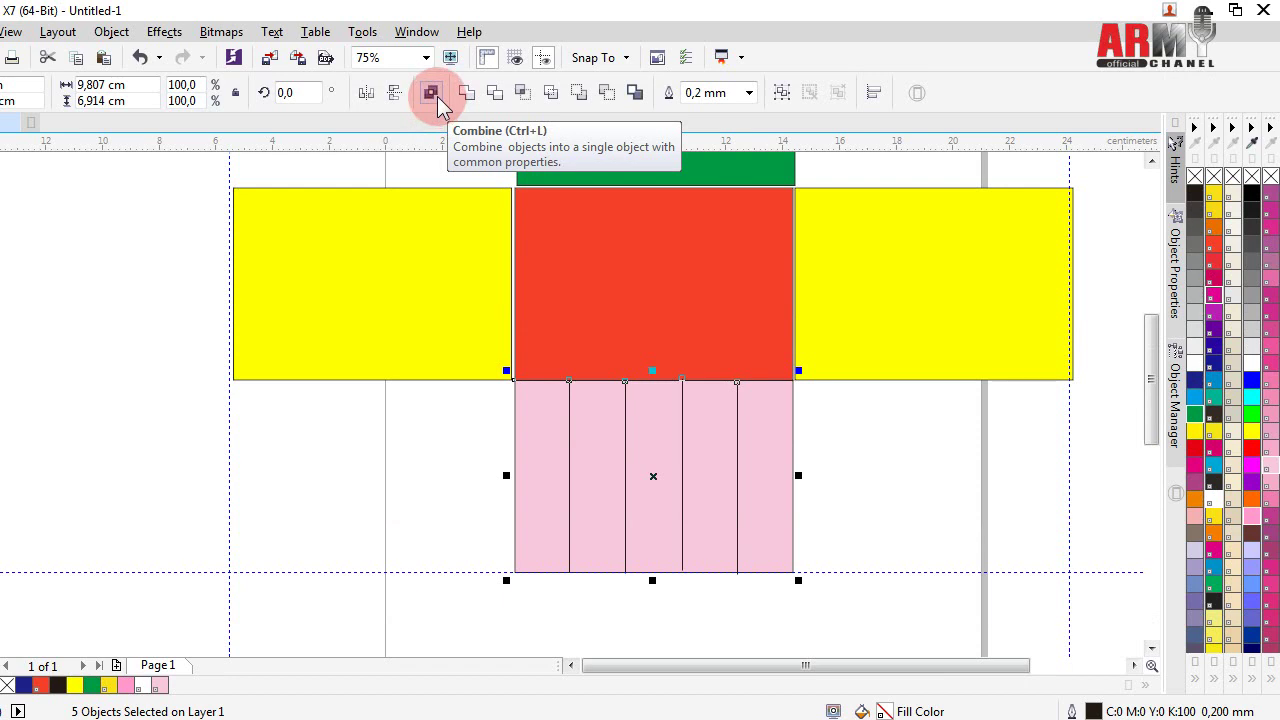
click(432, 93)
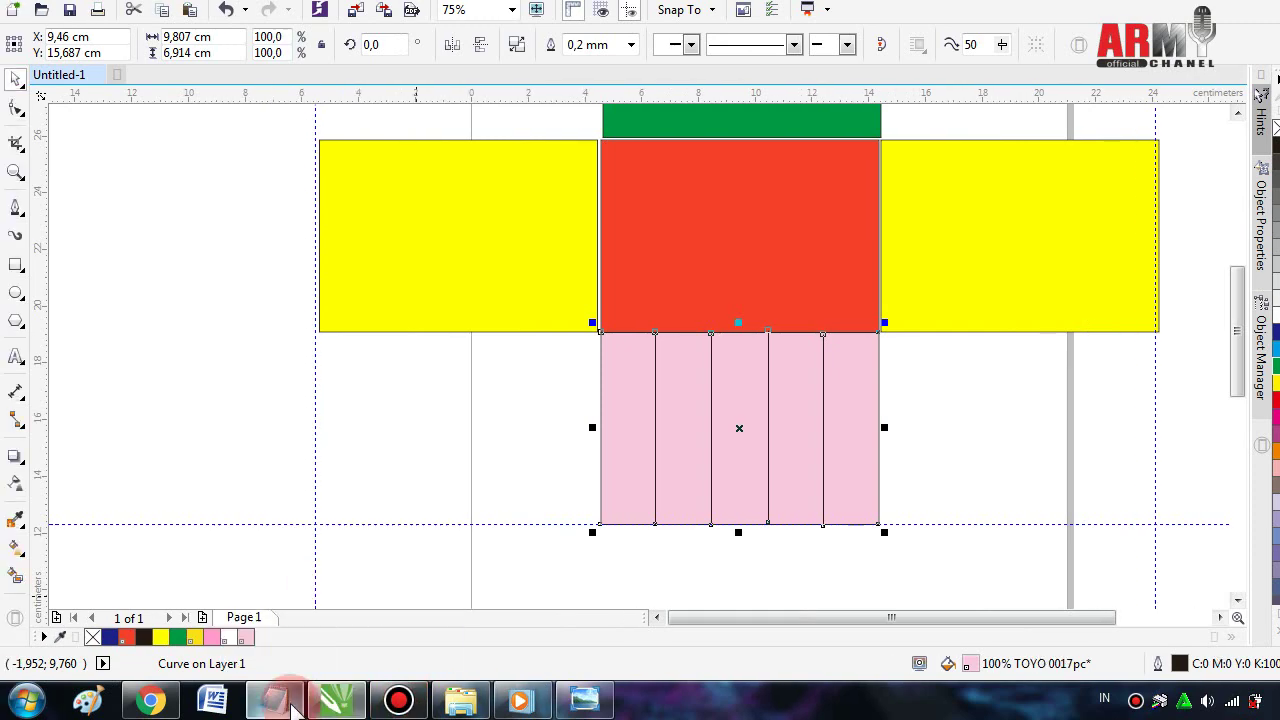
- End step 7 with 'setelah sudah dianggap cukup, seleksi semua lalu Combine' and return to the drawing
click(277, 700)
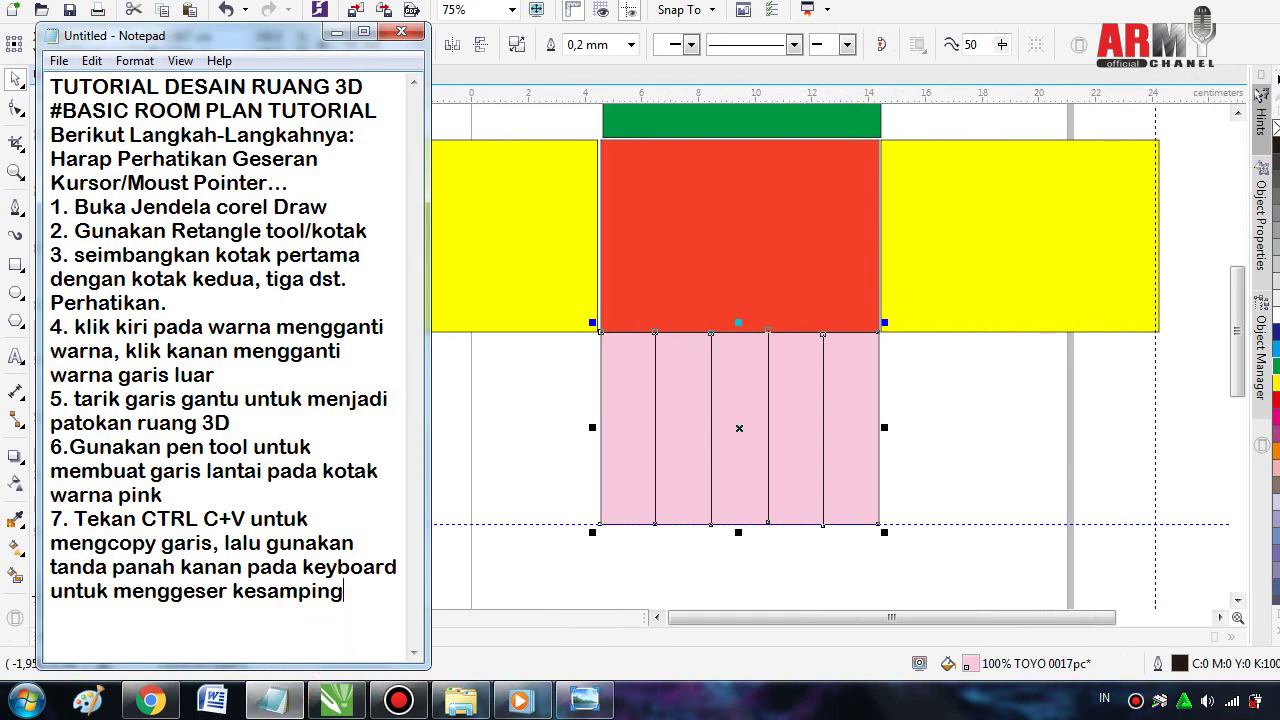
click(325, 647)
text(sete)
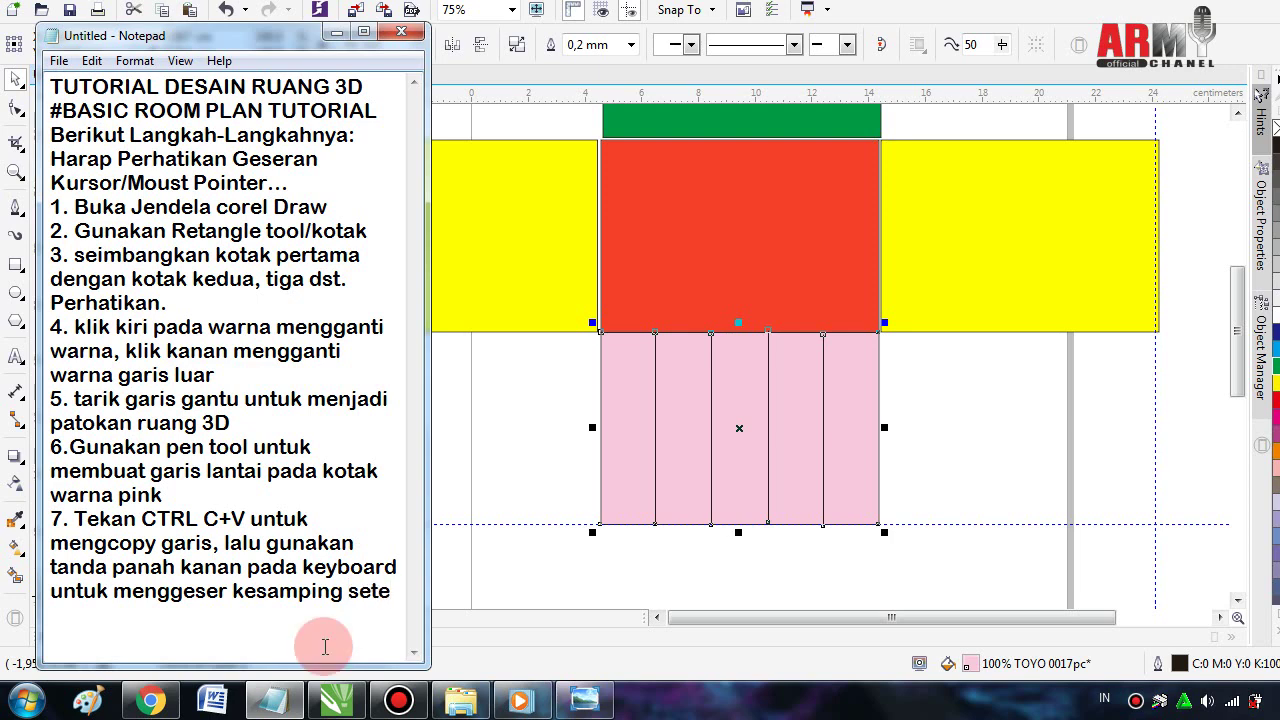
key(BackSpace)
key(BackSpace)
key(BackSpace)
text(s)
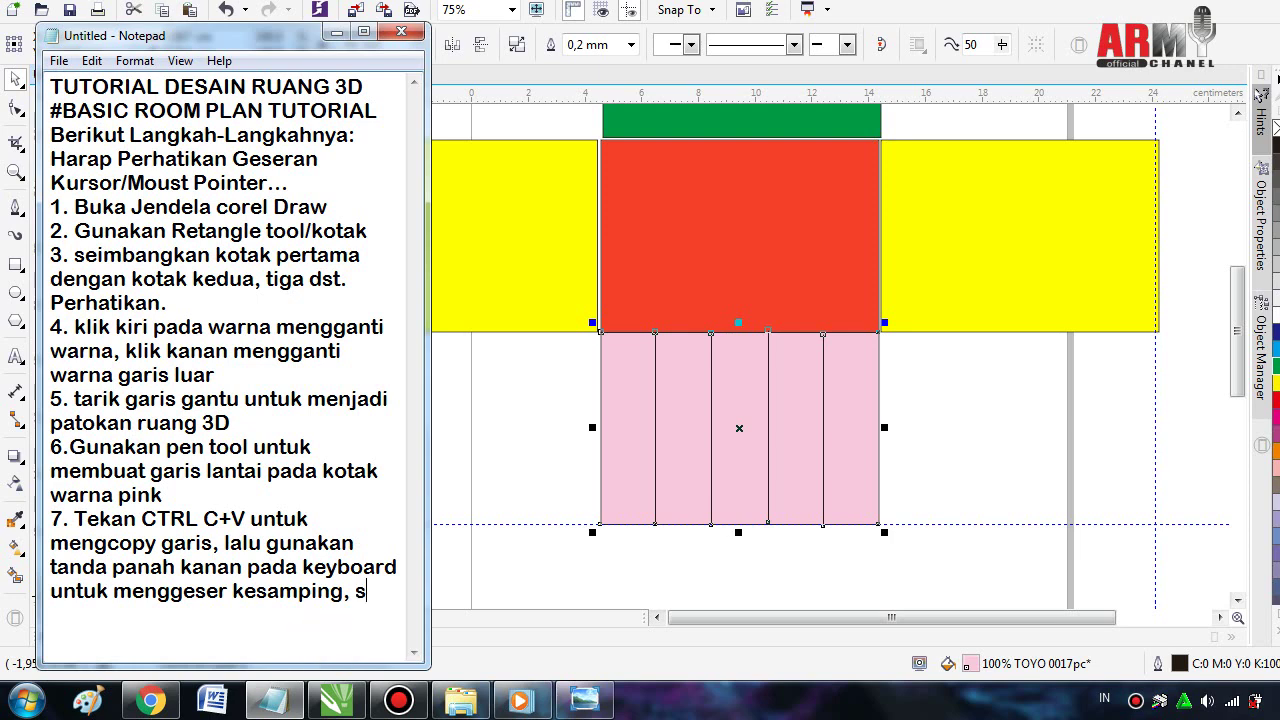
text(etelah s)
text(u)
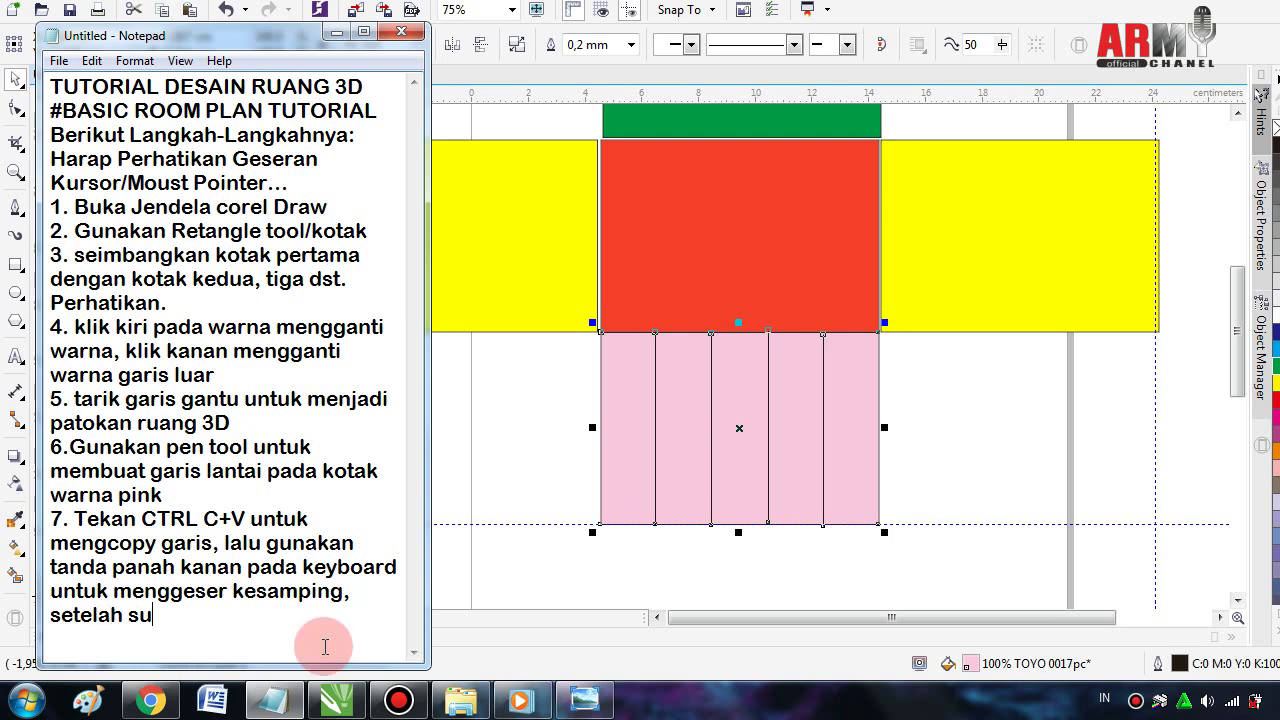
text(dah diang)
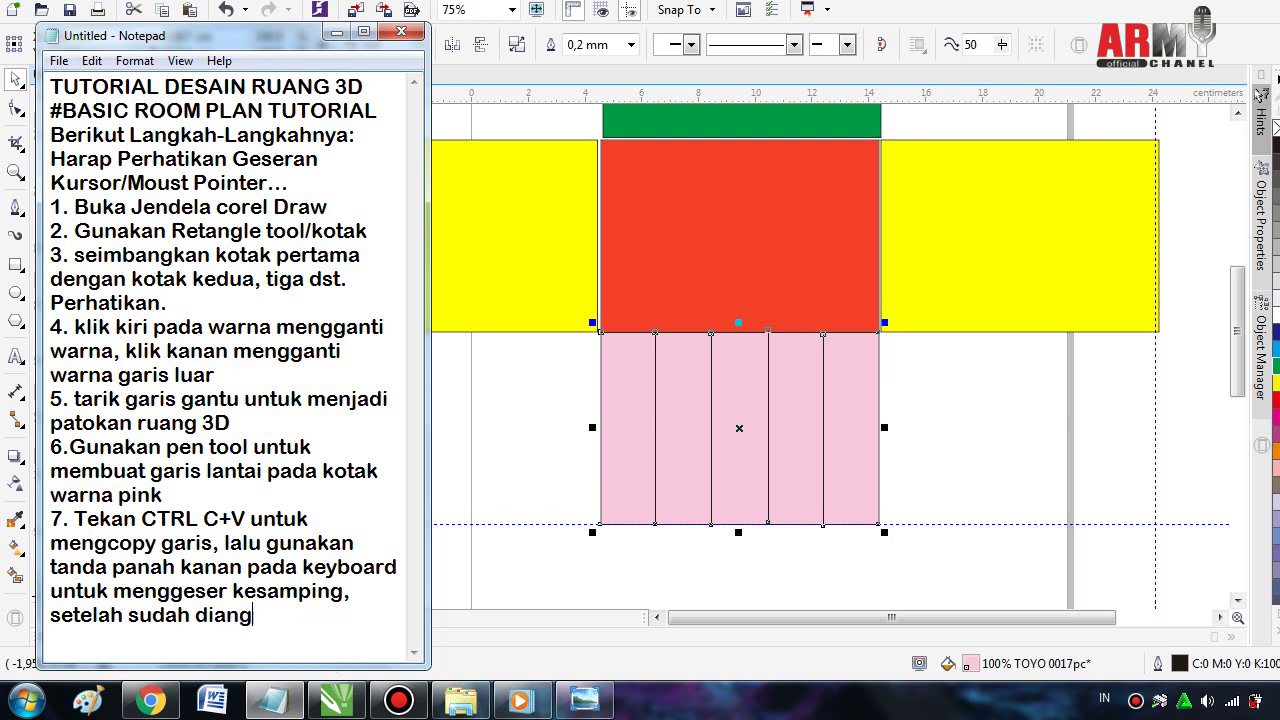
text(gap )
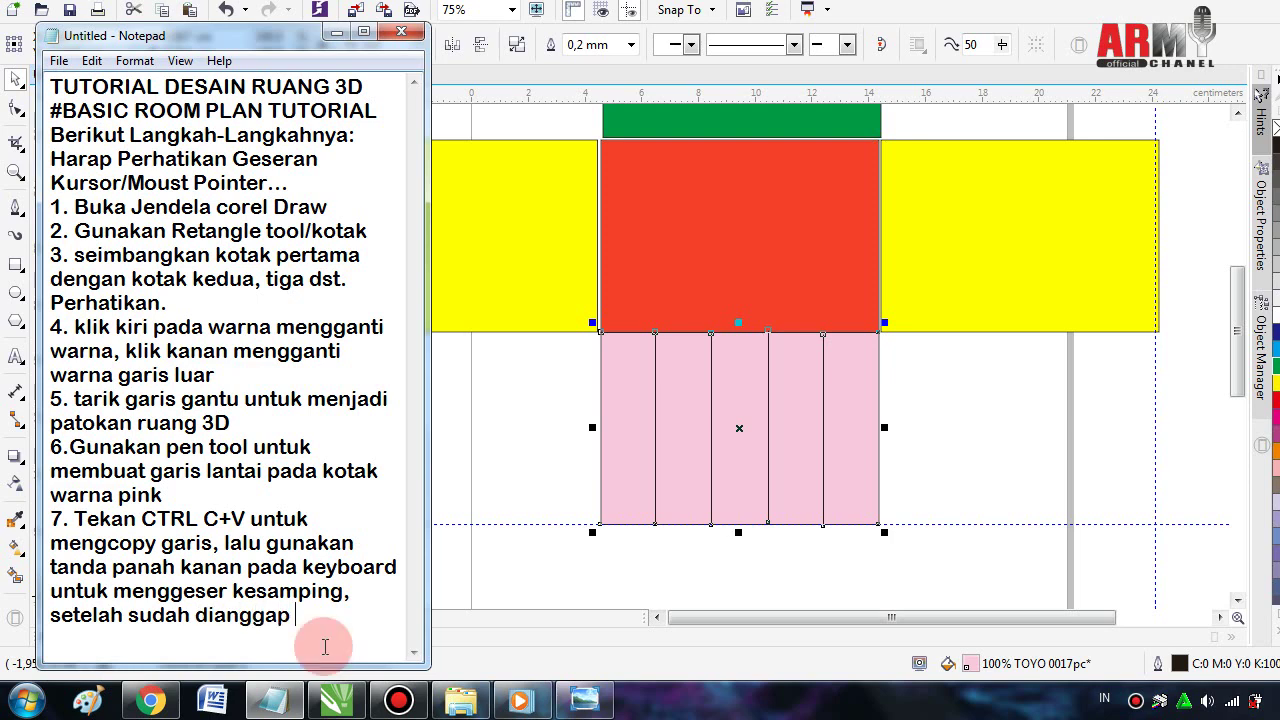
text(cukup)
text(, )
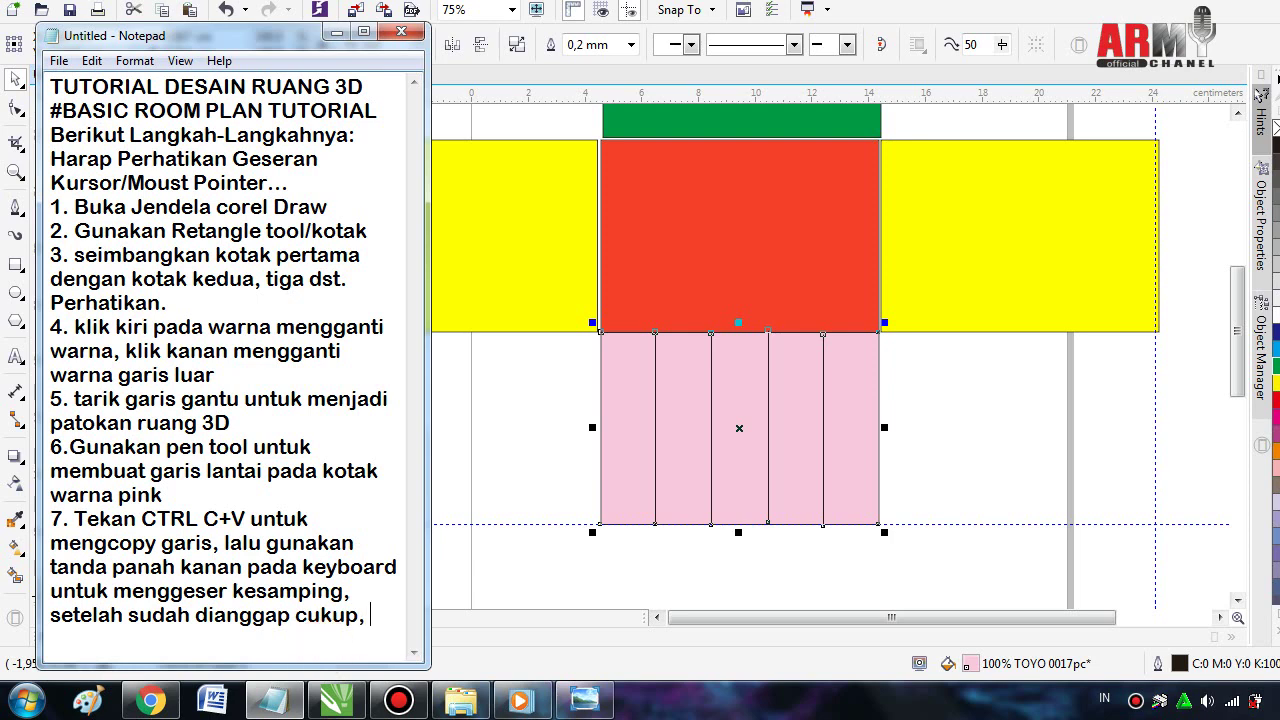
text(seleks)
text(i s)
text(em)
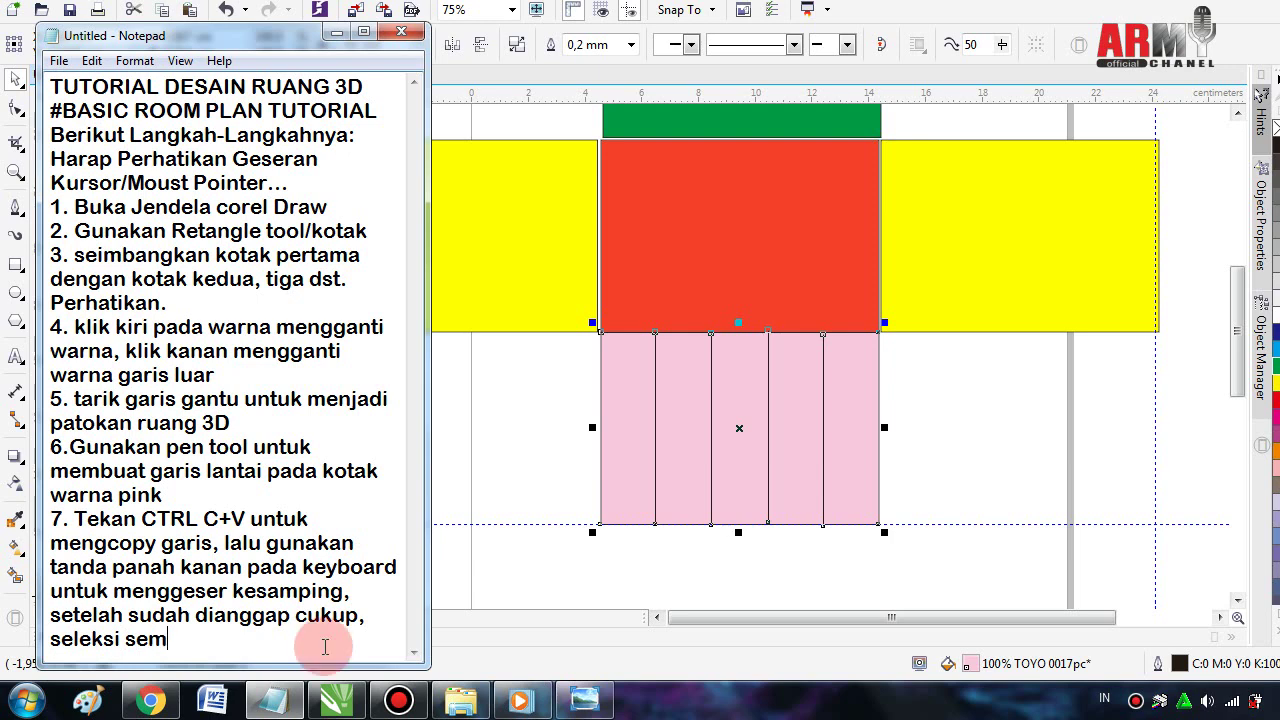
text(ua)
text( lalu )
text(Comb)
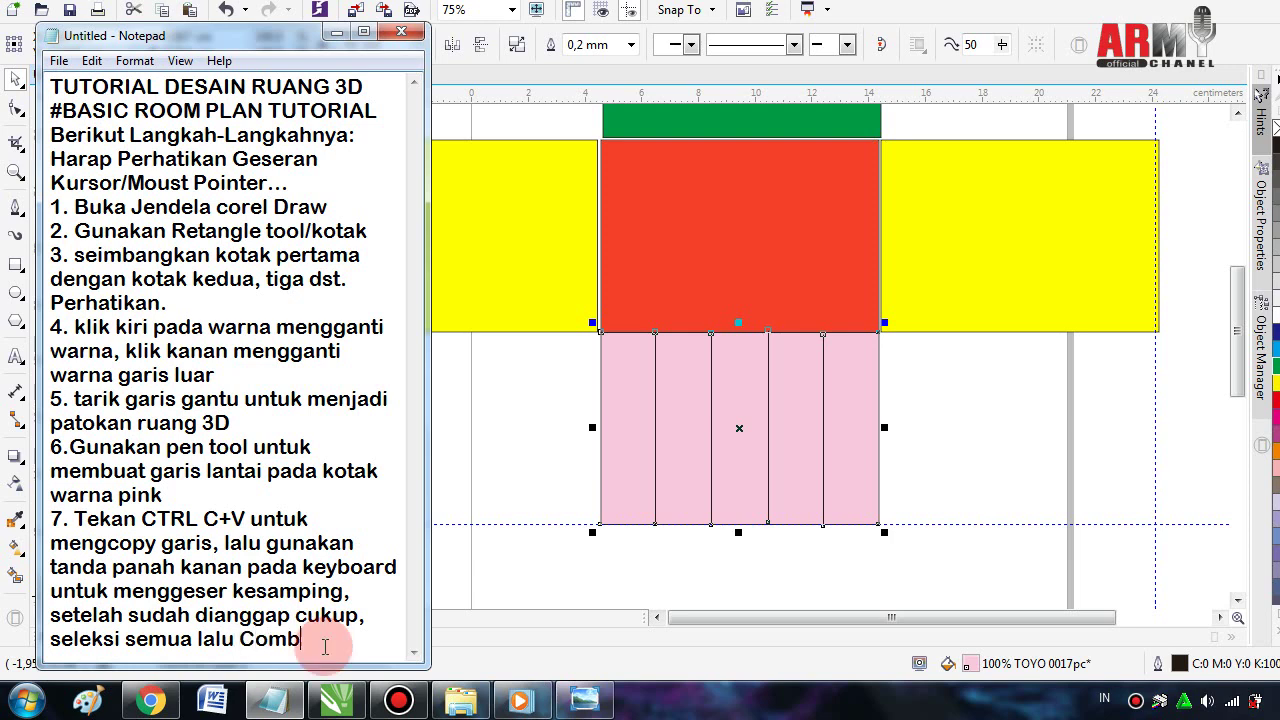
text(ine)
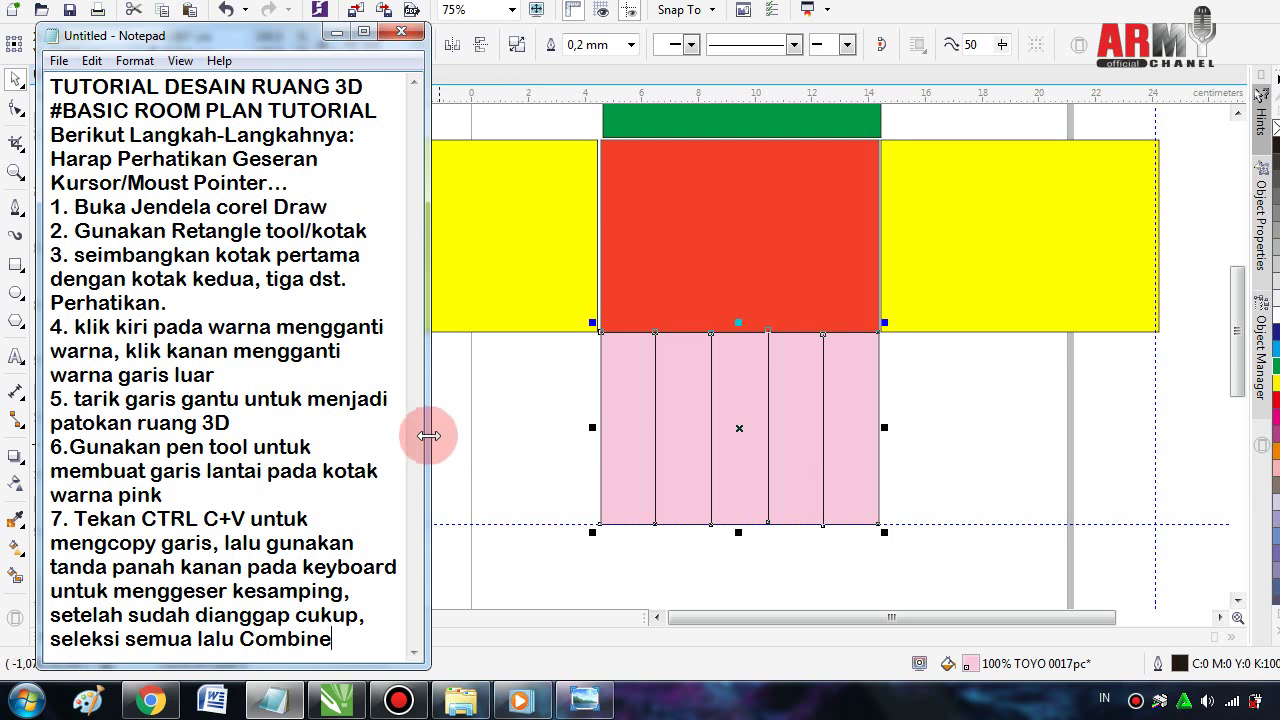
mouse_move(427, 437)
mouse_down()
mouse_move(388, 452)
mouse_move(428, 452)
mouse_up()
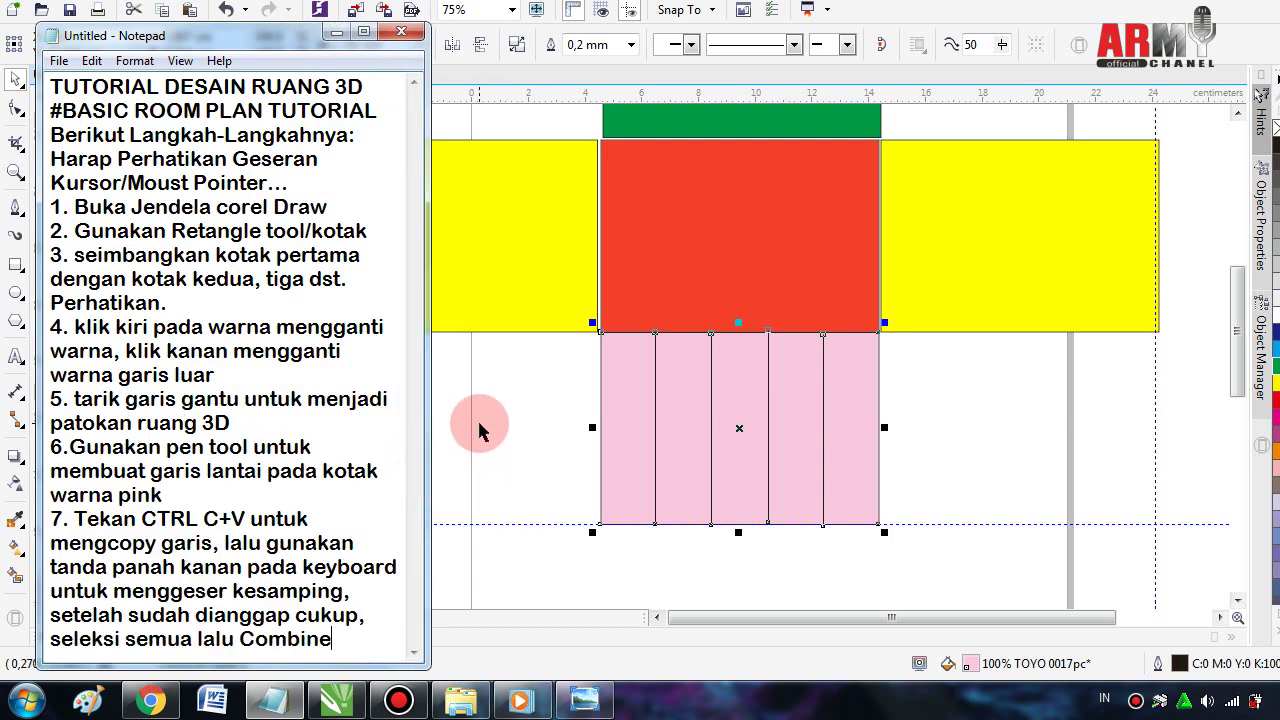
click(497, 453)
scroll(497, 453, down, 1)
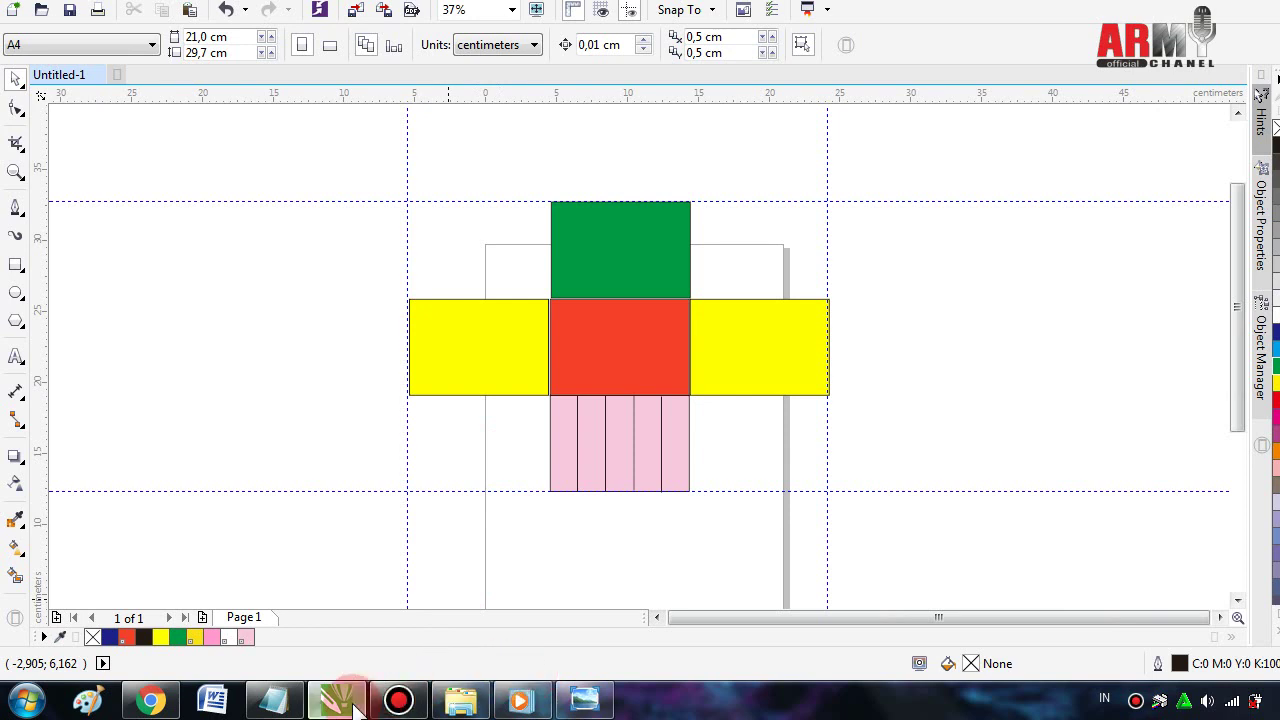
mouse_move(273, 700)
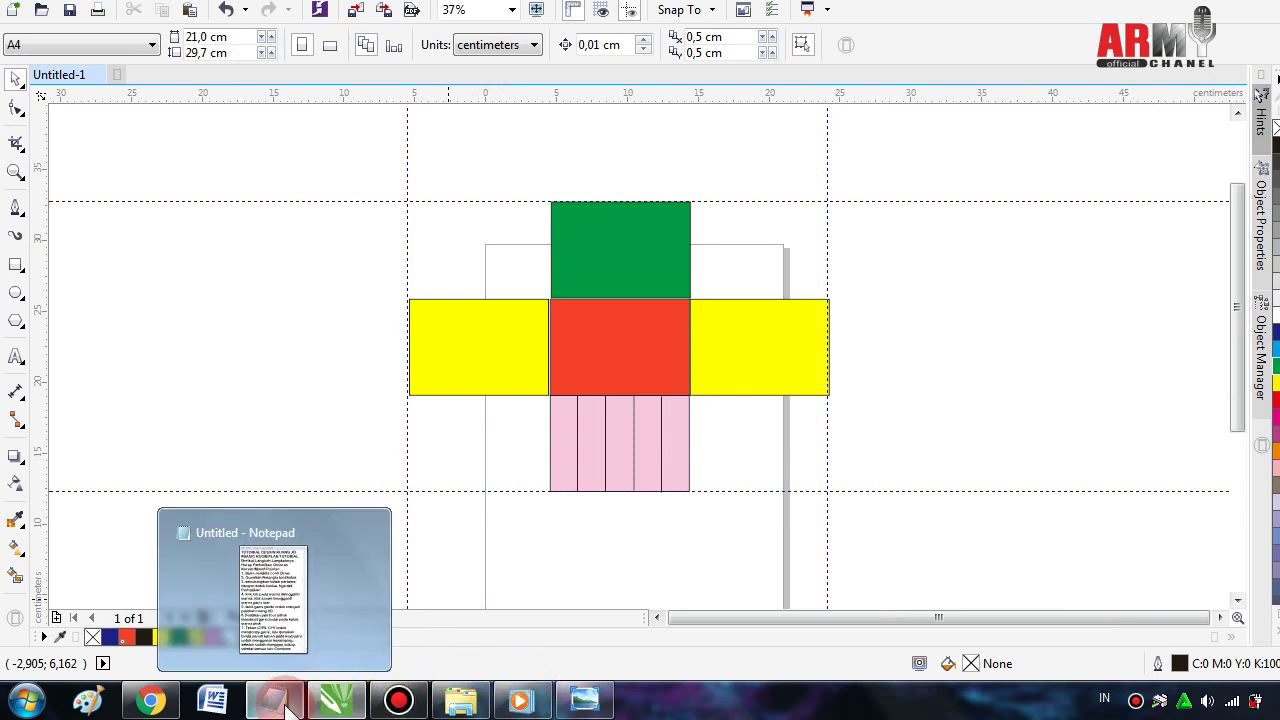
- Undo an accidental floor move, then draw a 7.479 × 4.374 cm rectangle inside the green panel
click(600, 423)
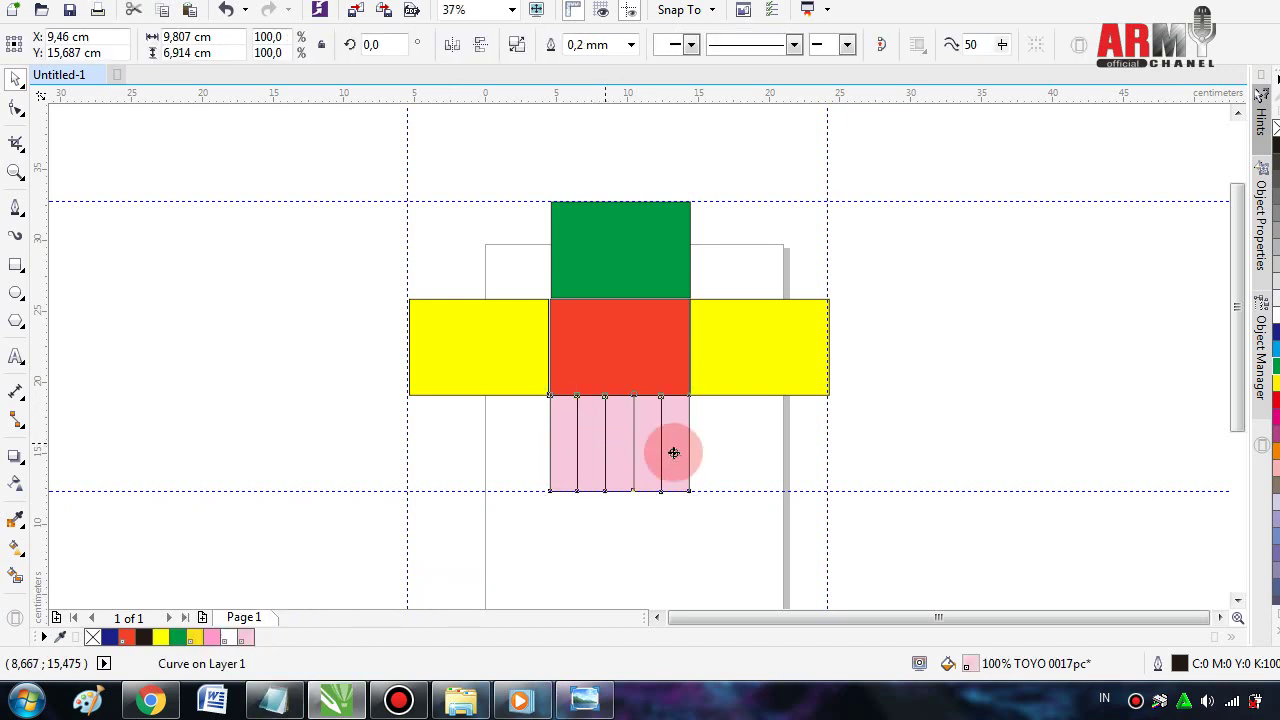
drag(610, 452, 778, 488)
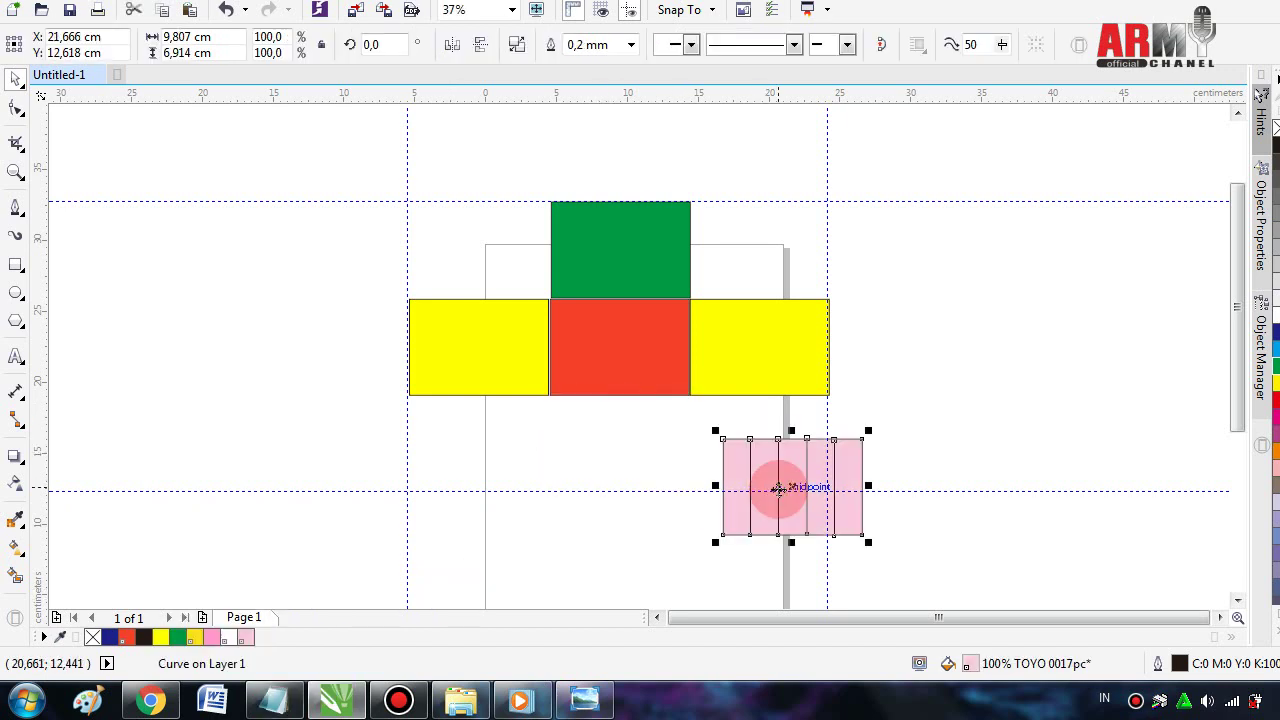
key(ctrl+z)
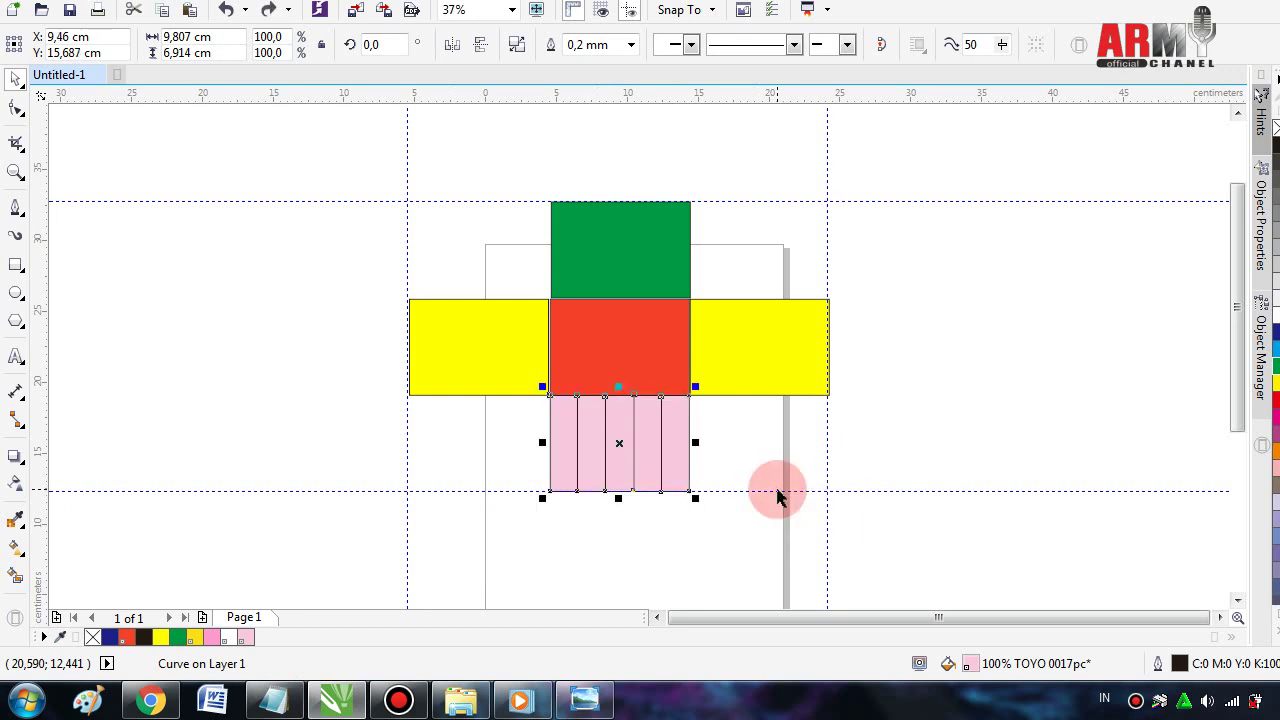
click(622, 235)
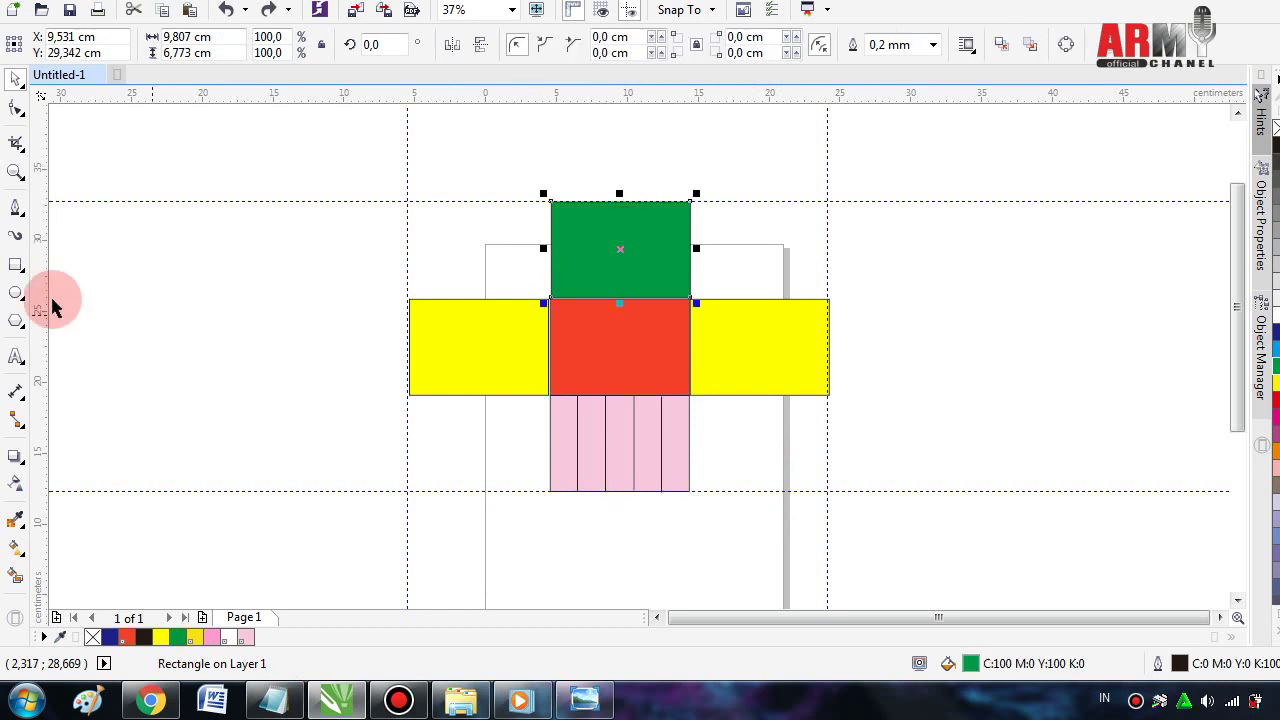
click(16, 264)
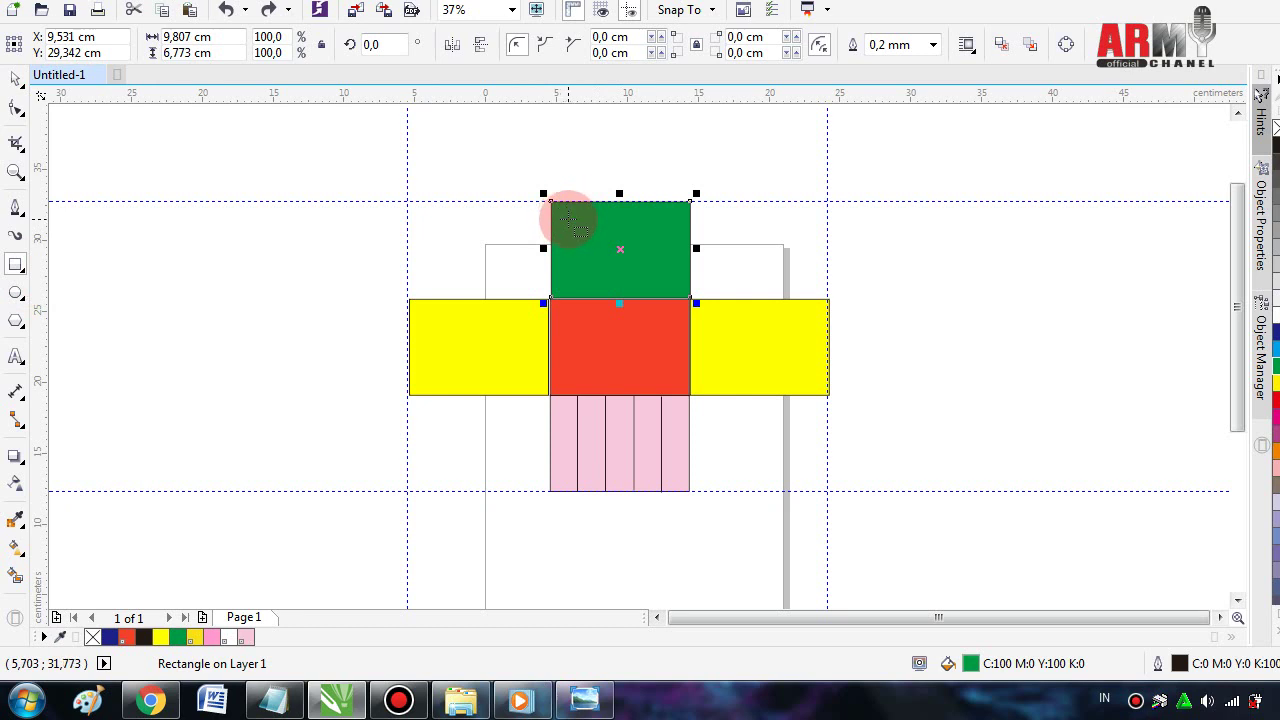
drag(569, 221, 676, 283)
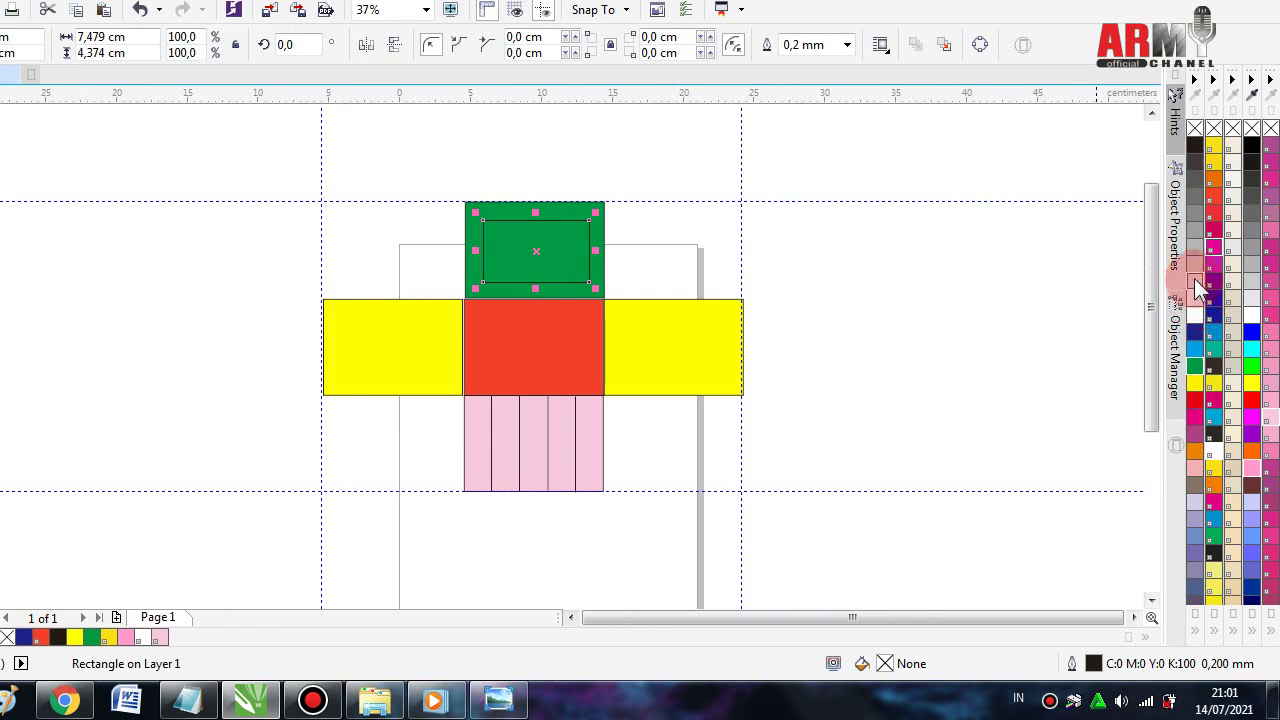
- Give the window rectangle a light grey 2.5 mm outline
right_click(1196, 280)
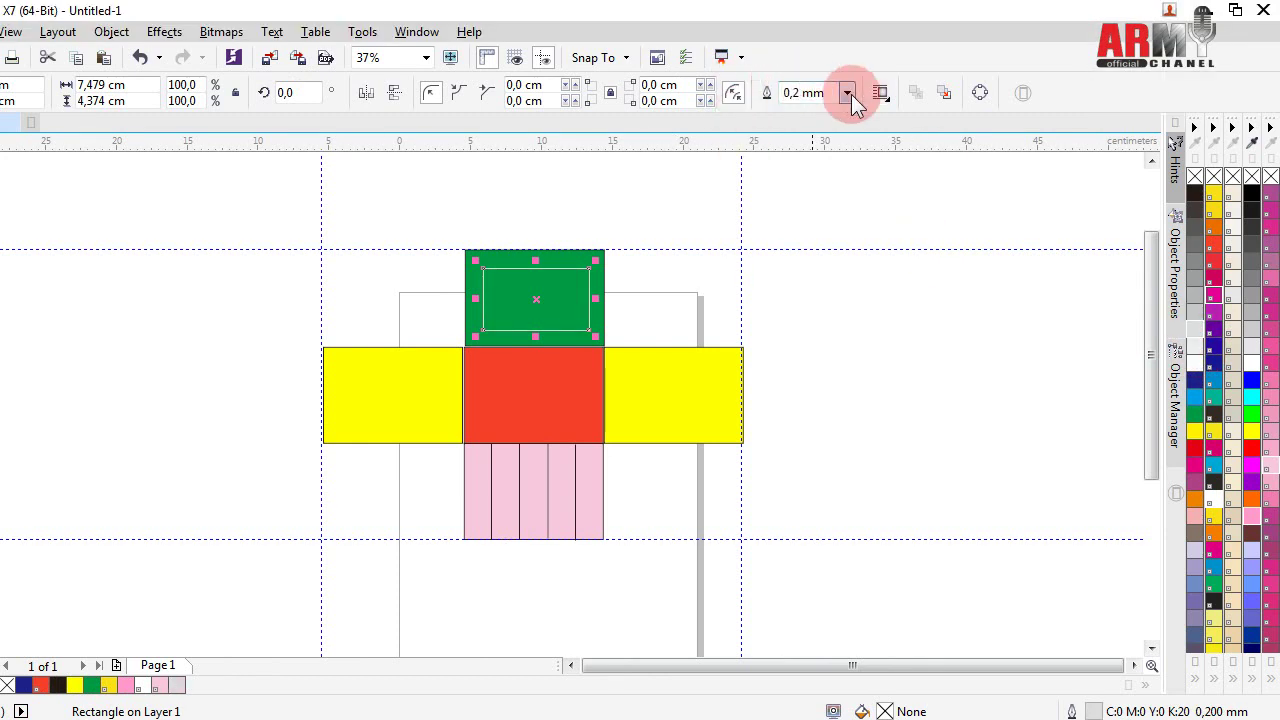
click(847, 93)
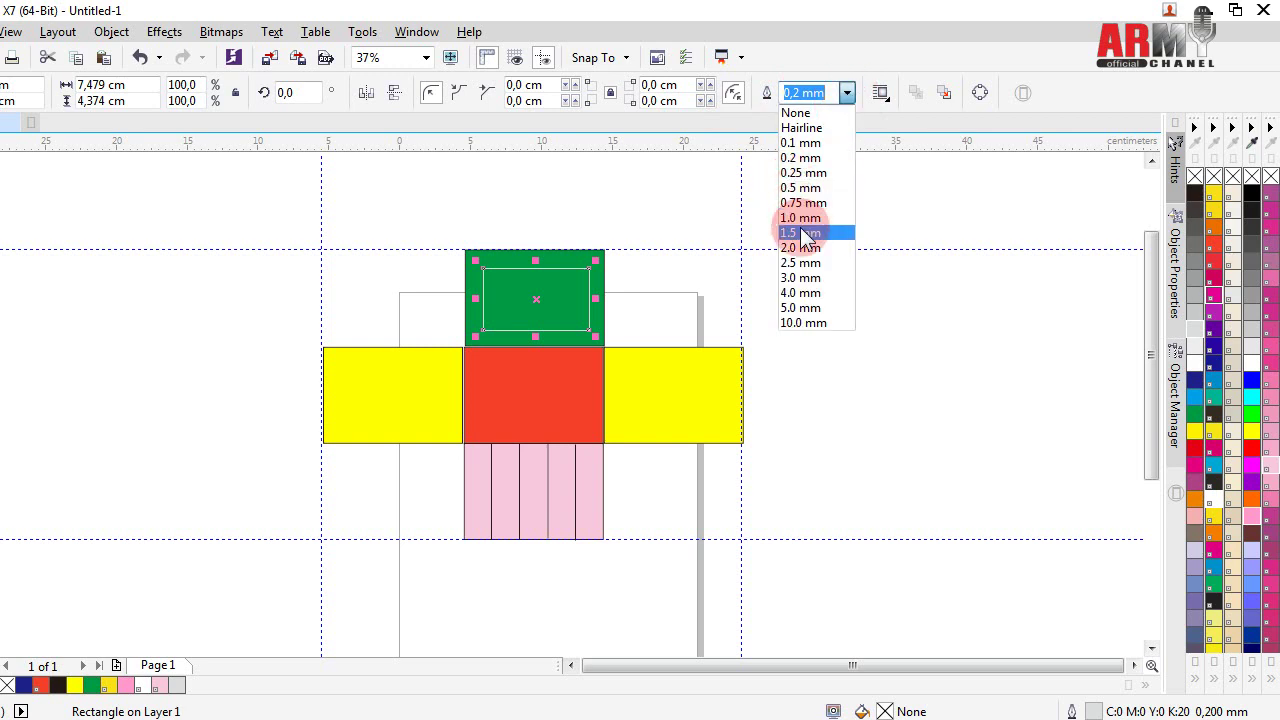
click(800, 263)
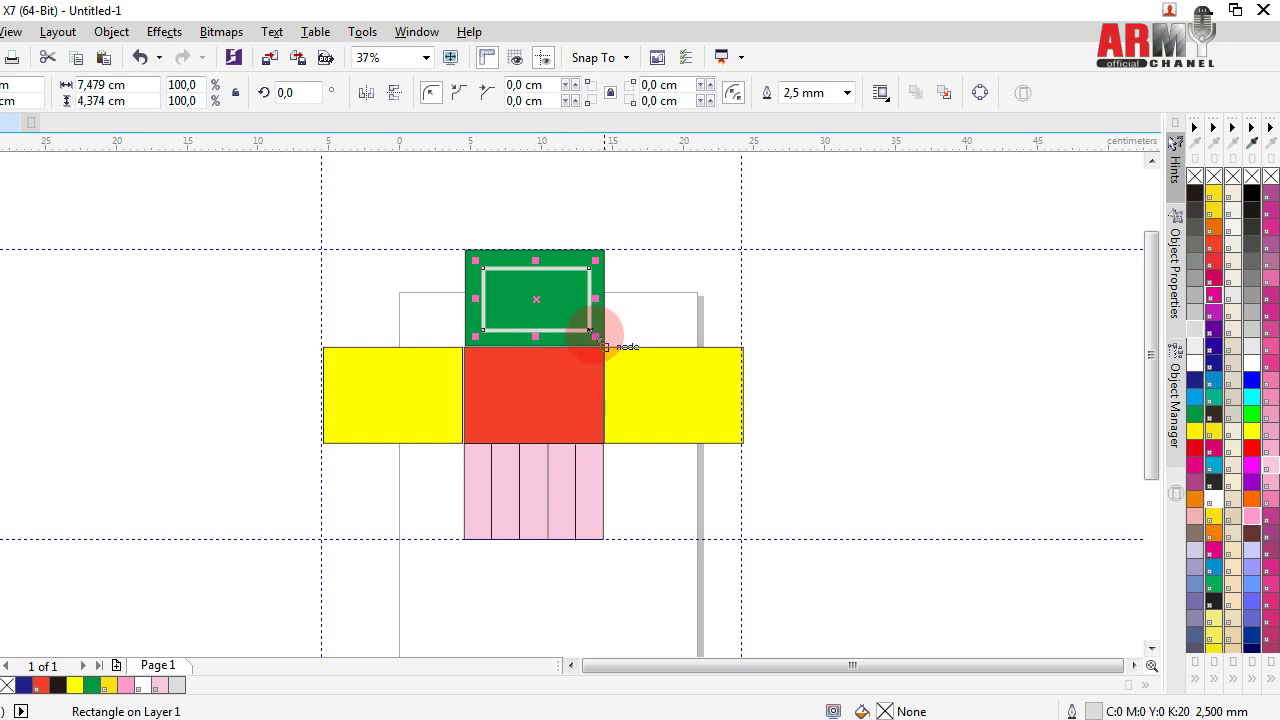
- Scale a 5.308 × 3.104 cm copy inward and centre it inside the window frame
drag(591, 331, 583, 315)
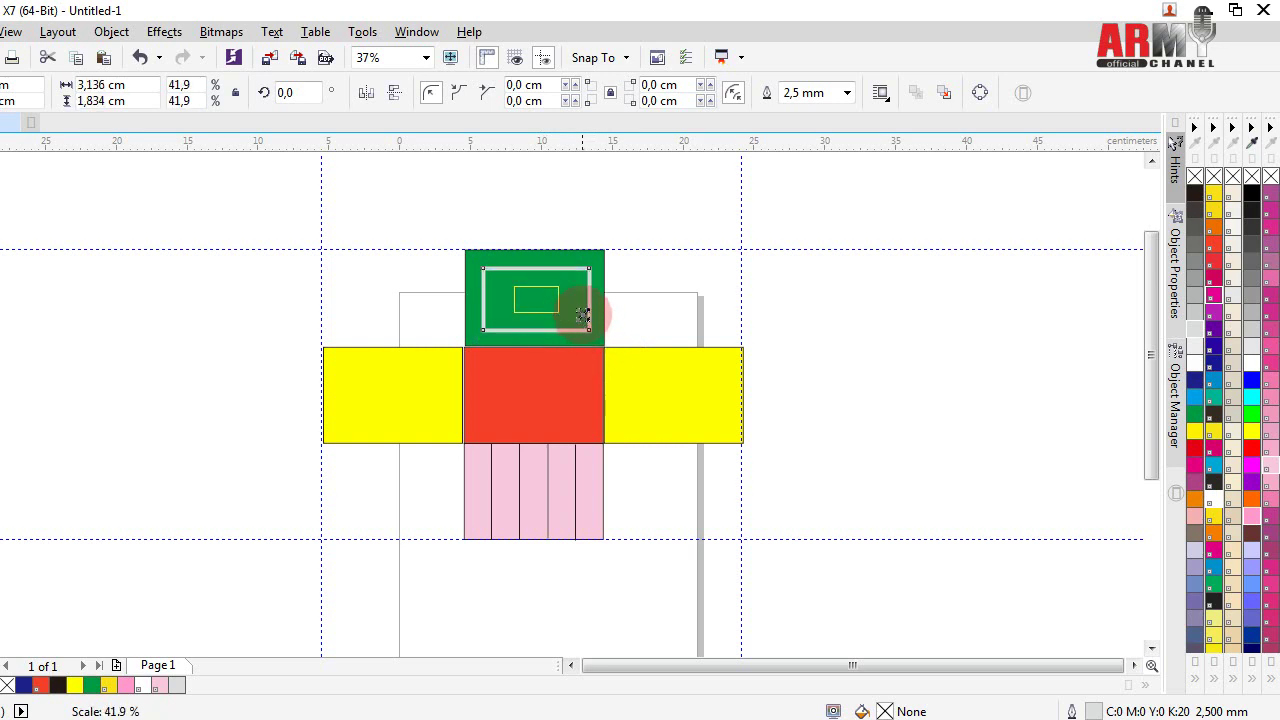
drag(583, 315, 558, 314)
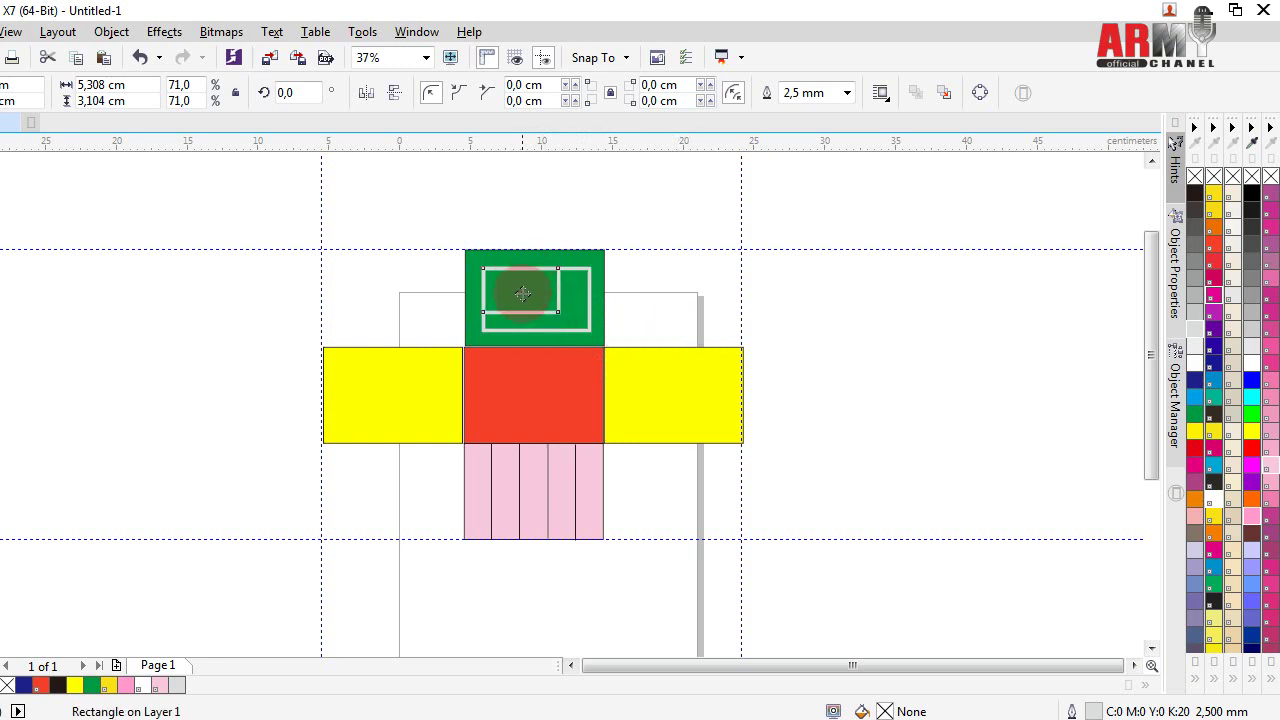
drag(521, 289, 537, 299)
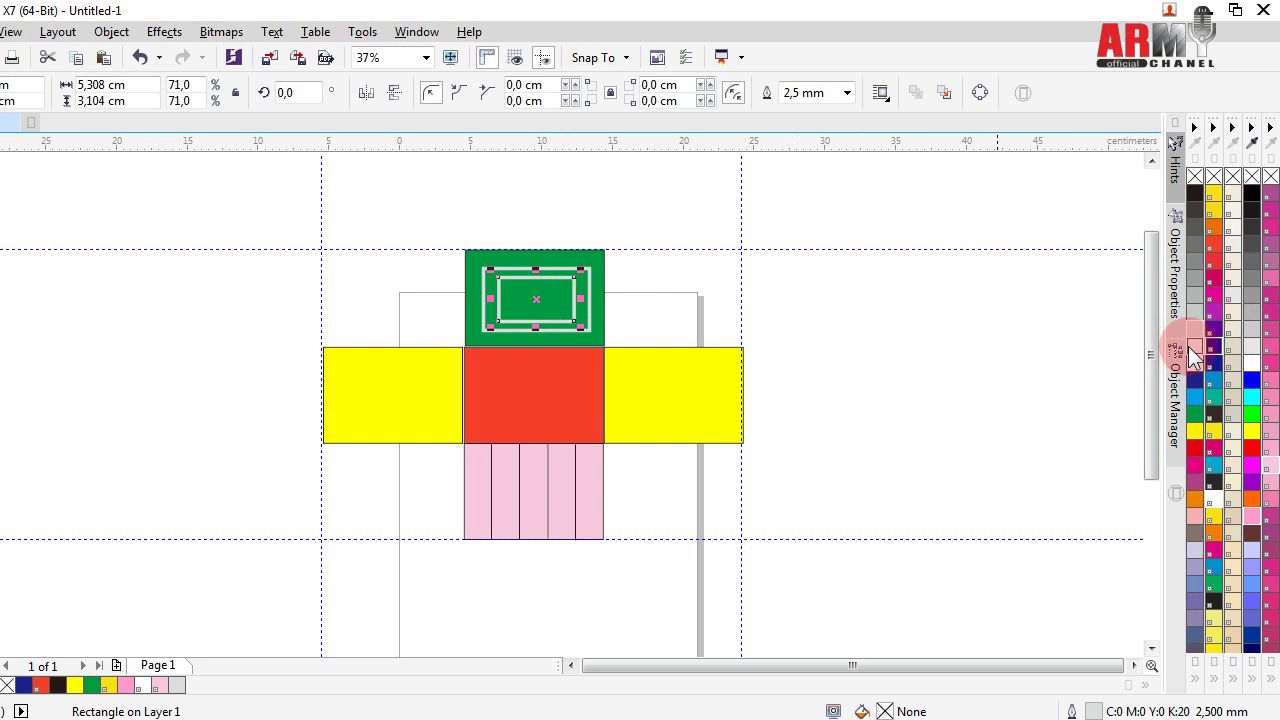
- Fill the inner window rectangle light grey, then combine the green panel with both window rectangles
click(1193, 348)
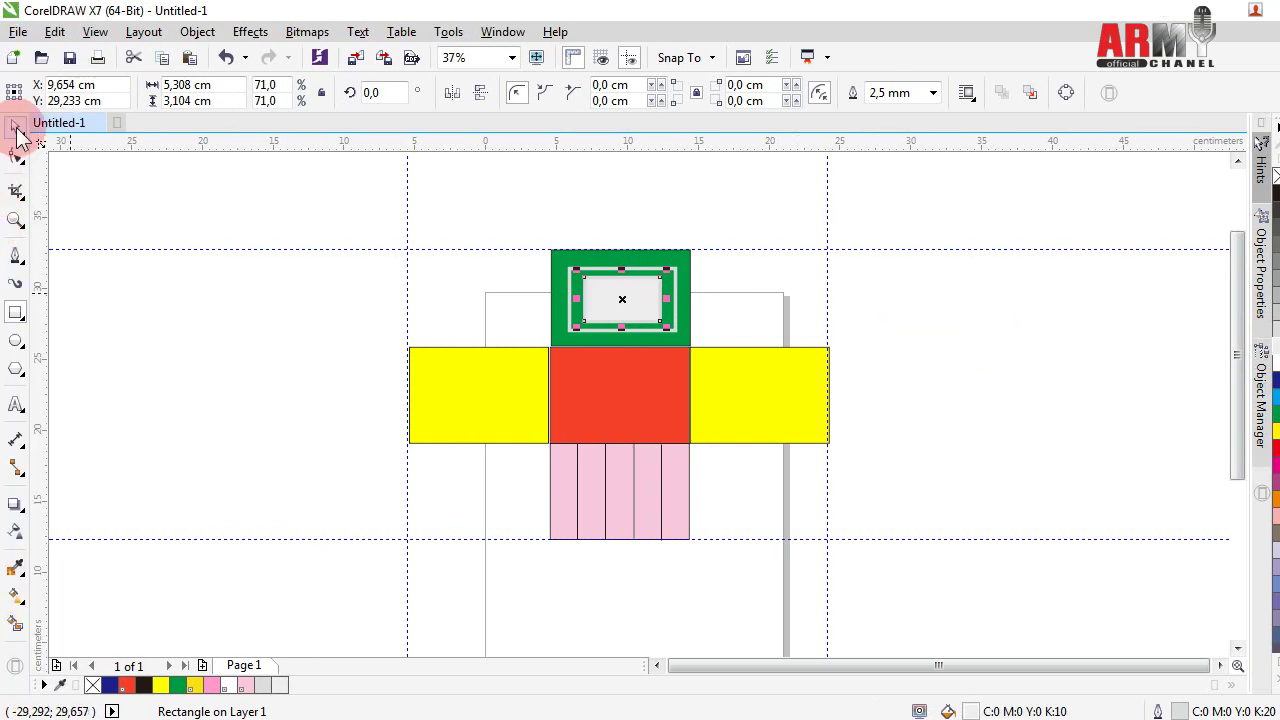
double_click(17, 130)
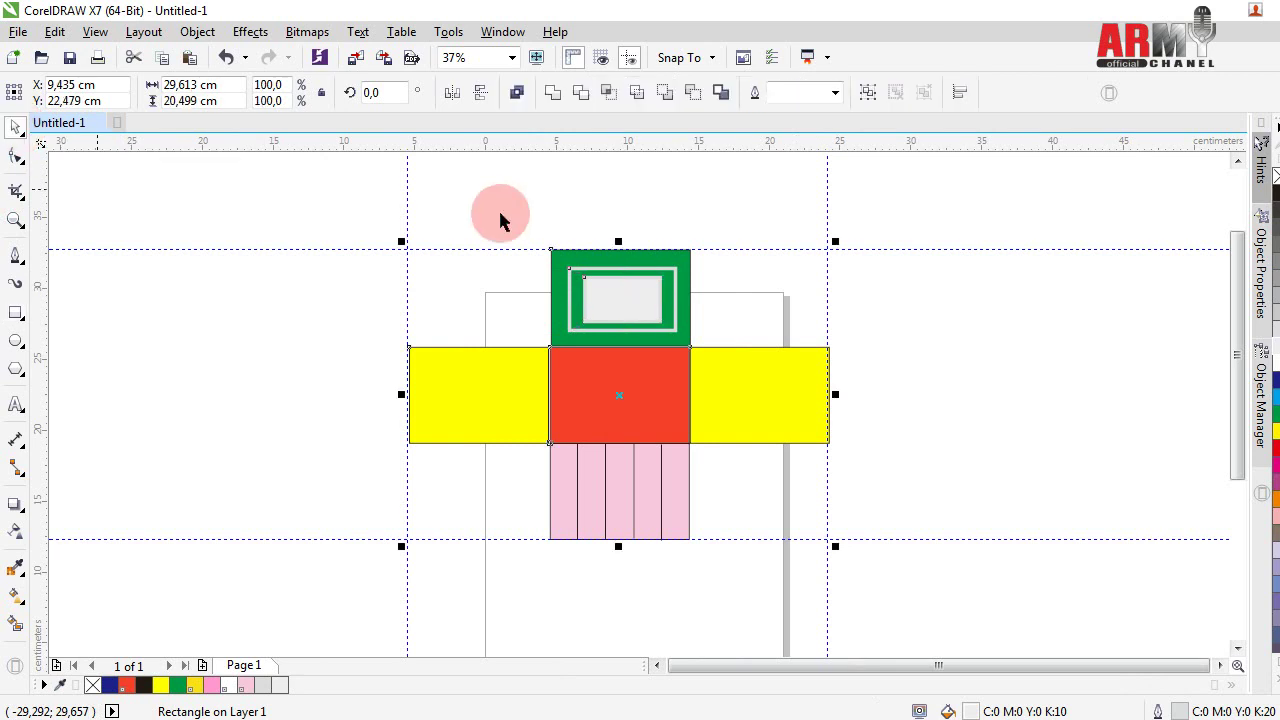
mouse_move(517, 201)
mouse_down()
mouse_move(675, 343)
mouse_move(719, 365)
mouse_up()
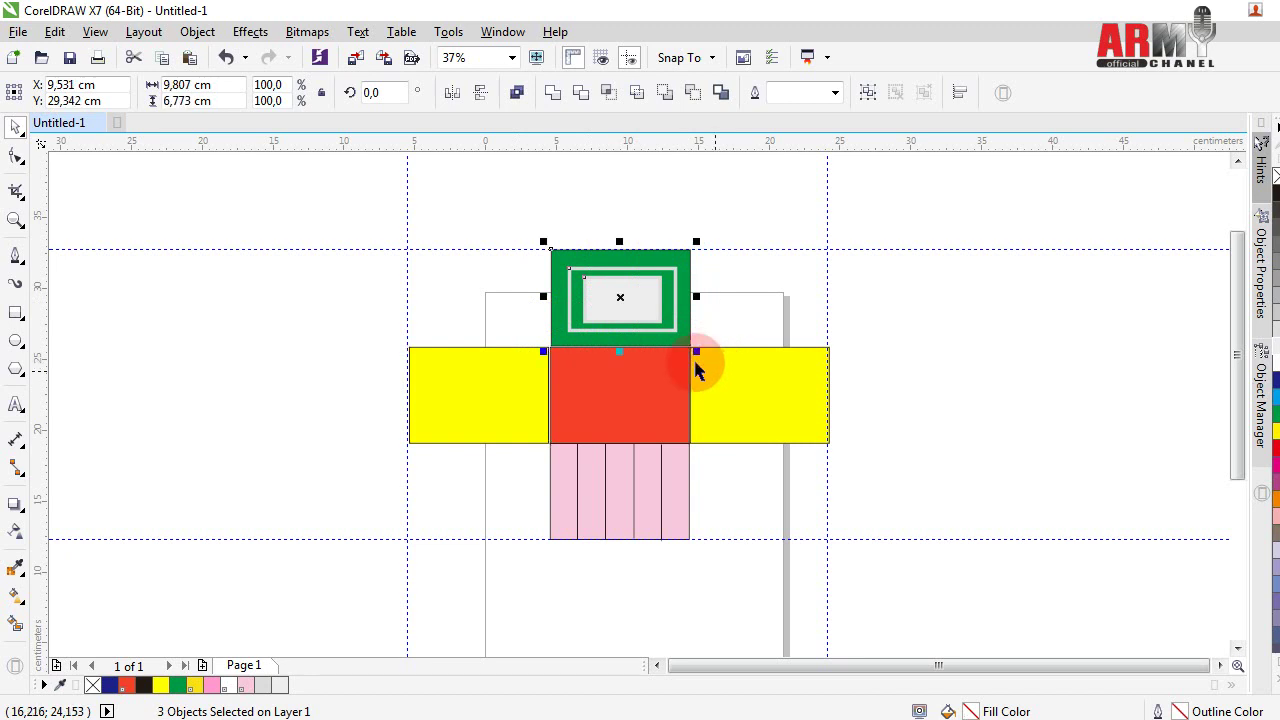
click(516, 93)
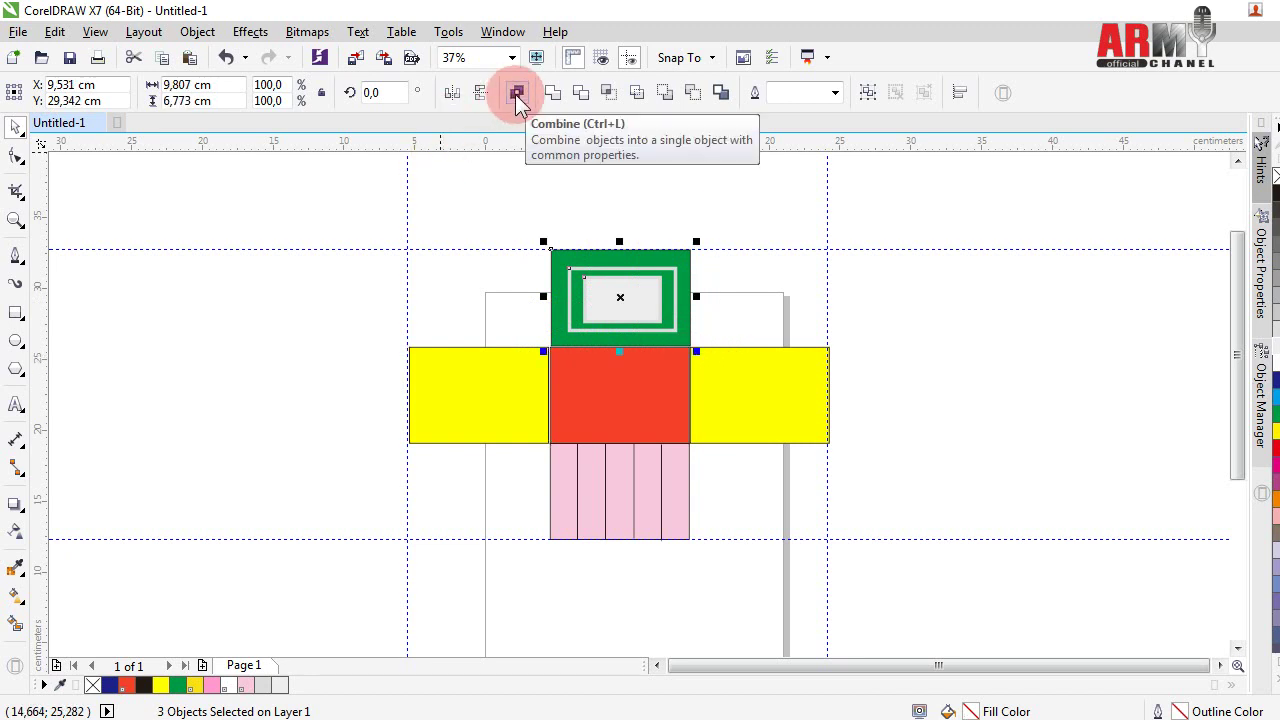
click(516, 93)
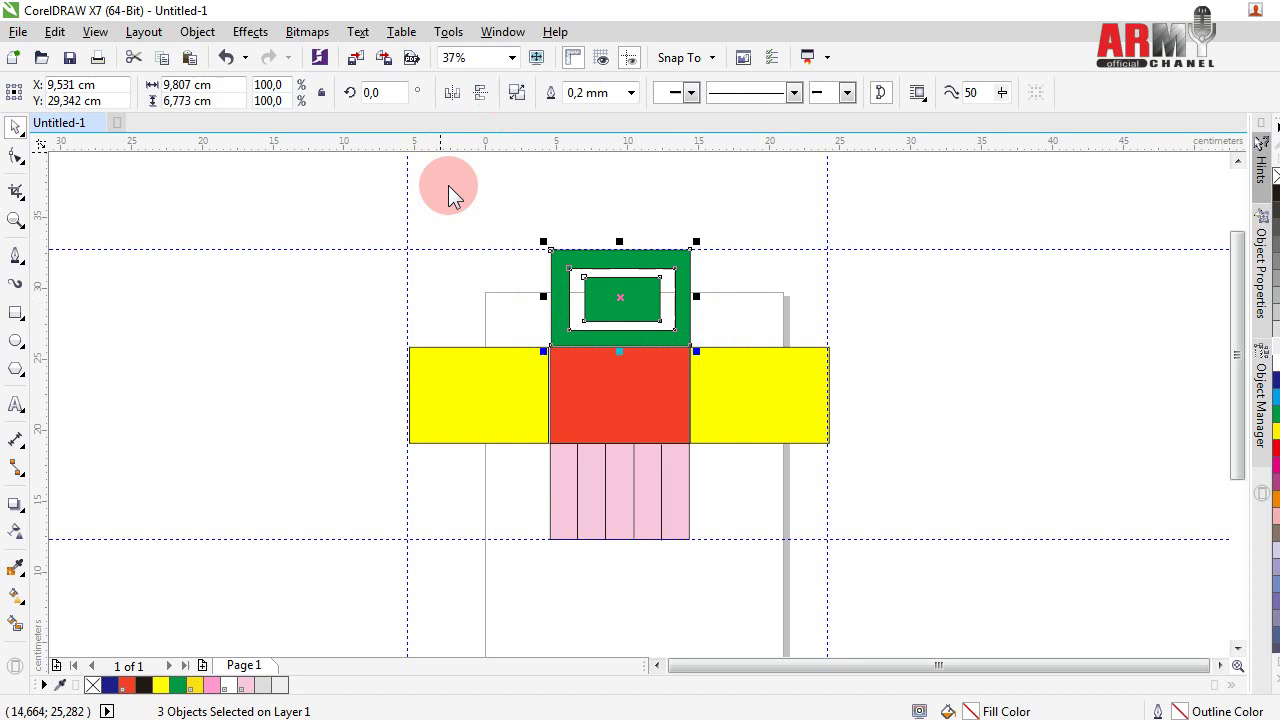
click(367, 265)
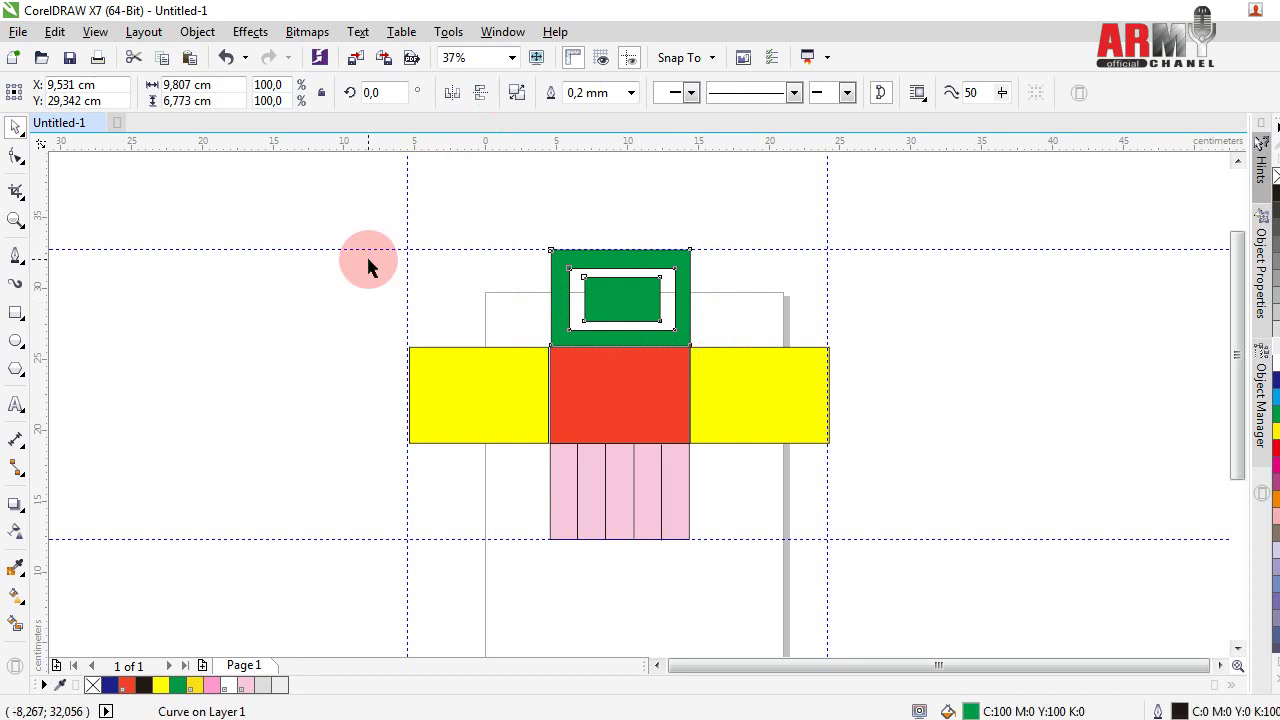
click(635, 304)
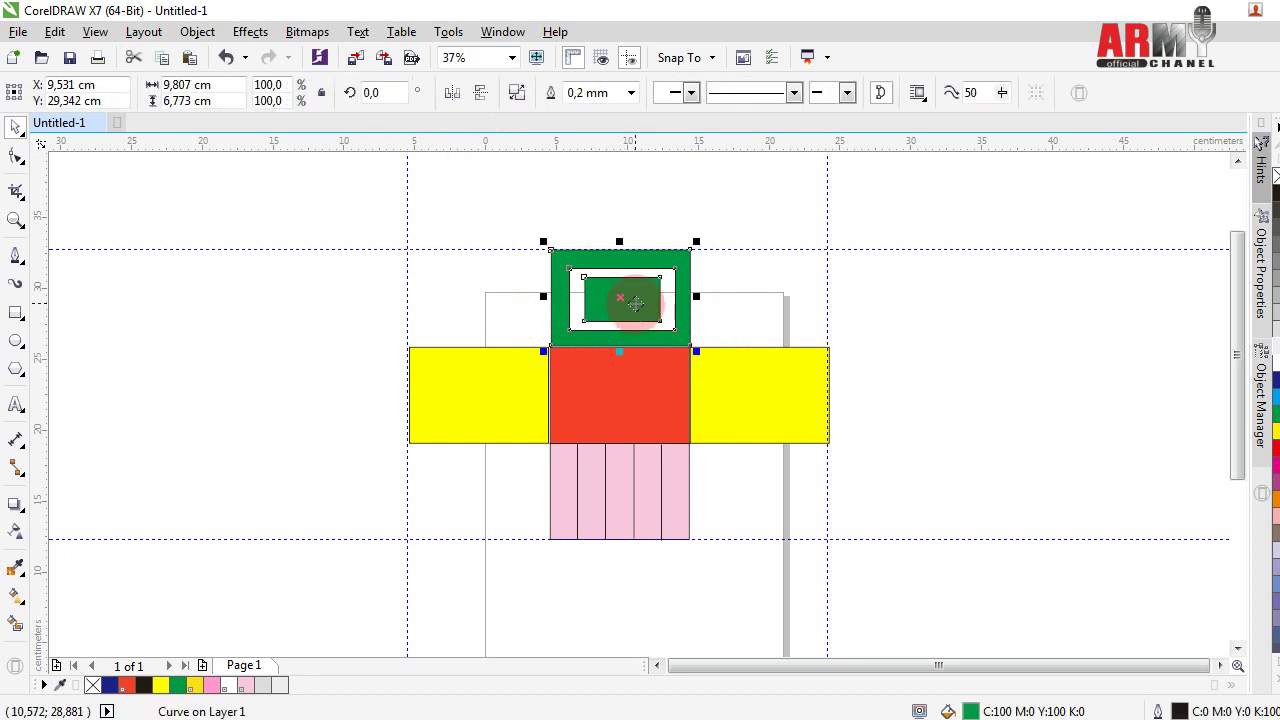
click(285, 390)
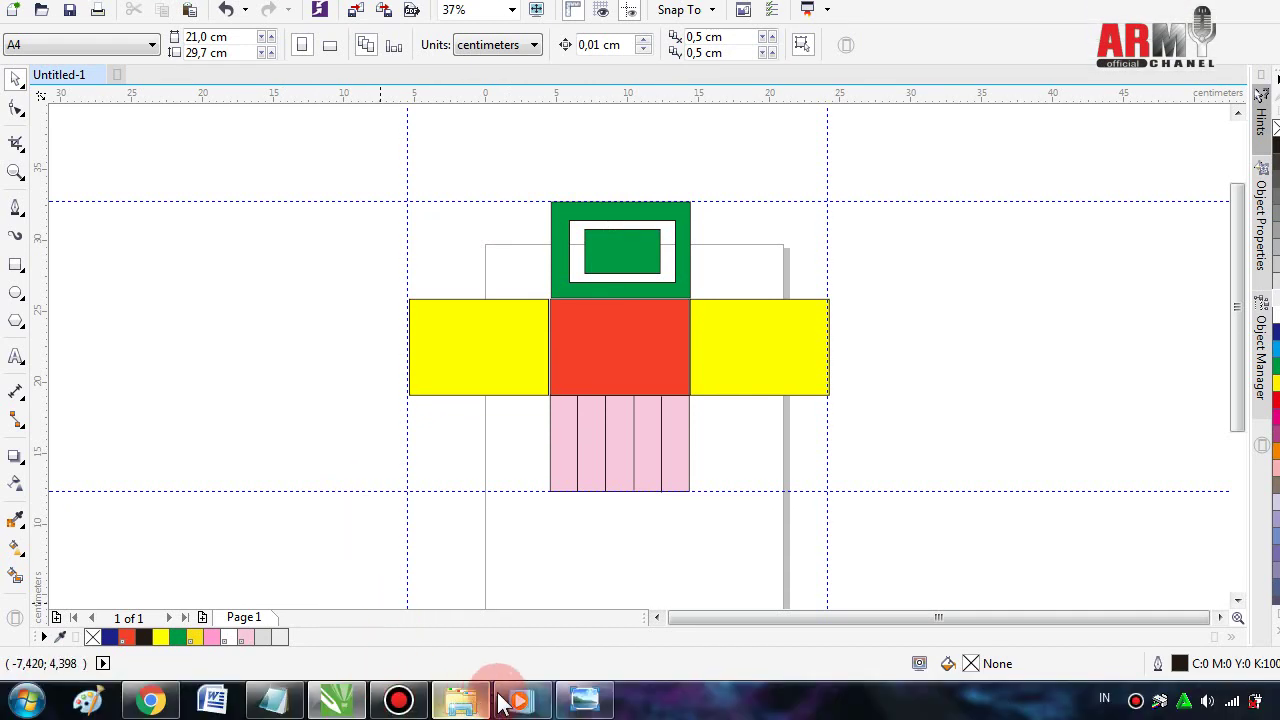
mouse_move(337, 701)
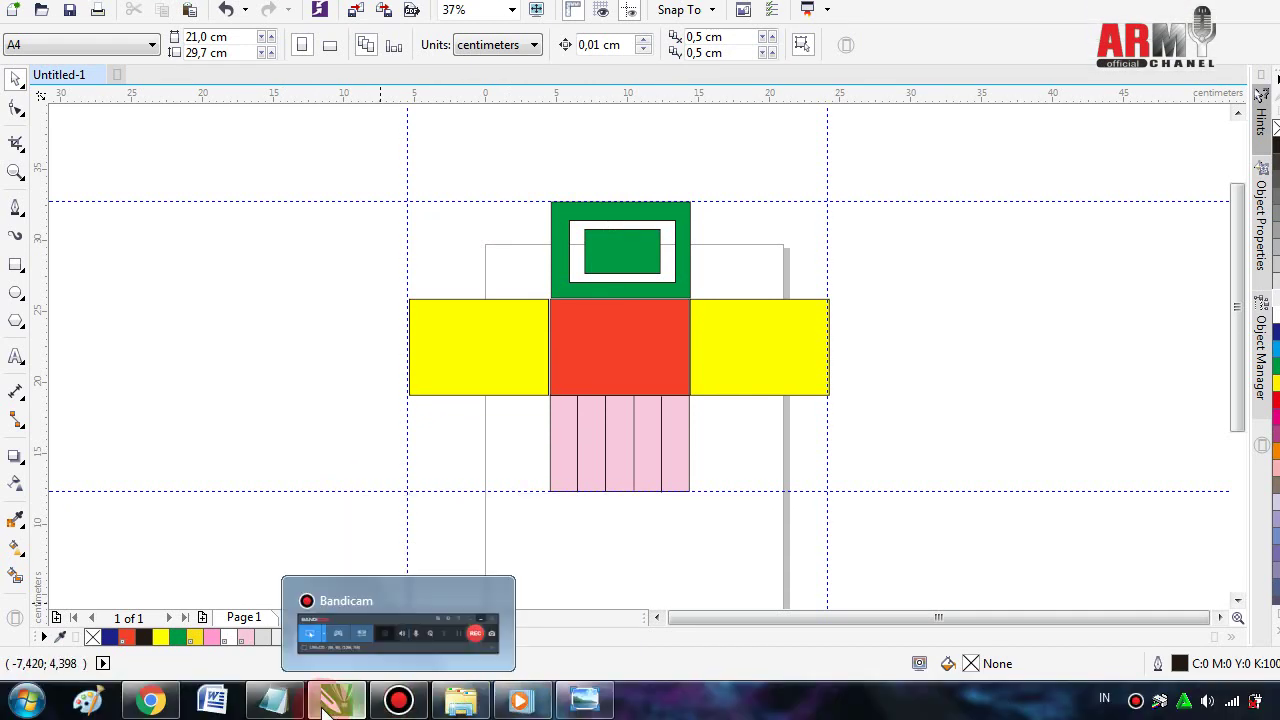
- Restore Notepad and highlight the tutorial text from '1. Buka' through the end of step 7
mouse_move(272, 700)
click(265, 712)
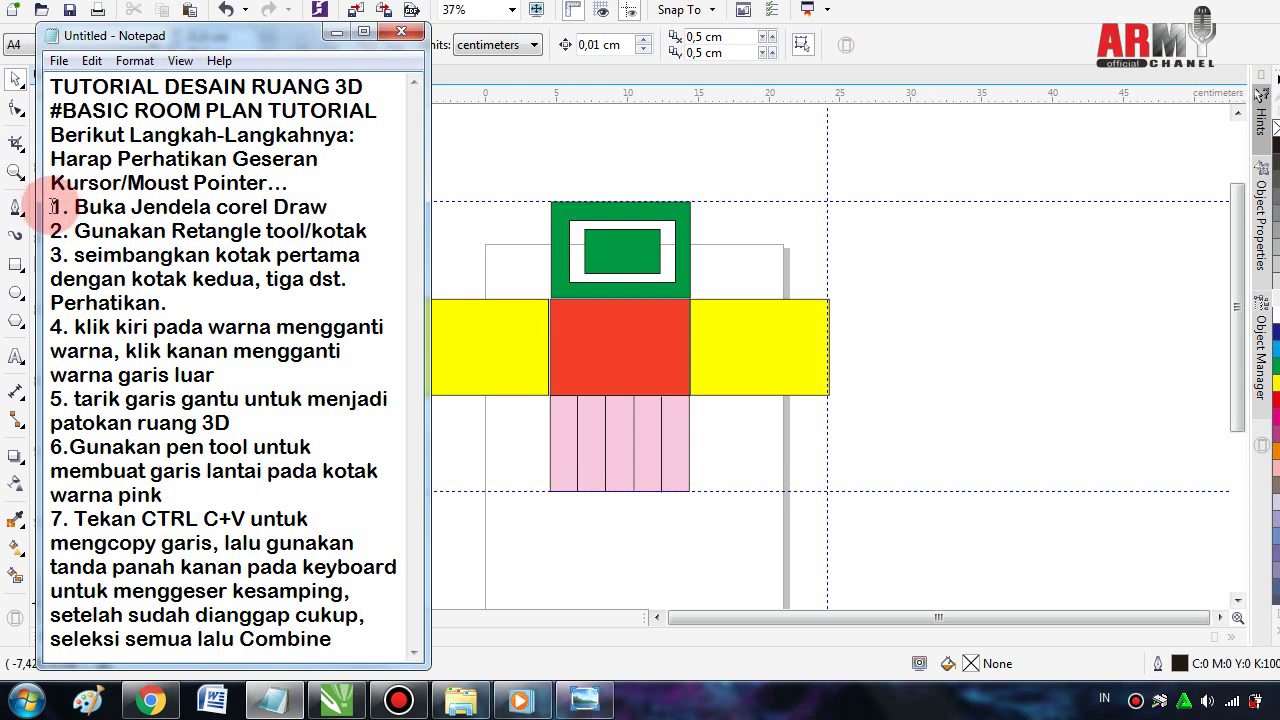
drag(52, 206, 372, 632)
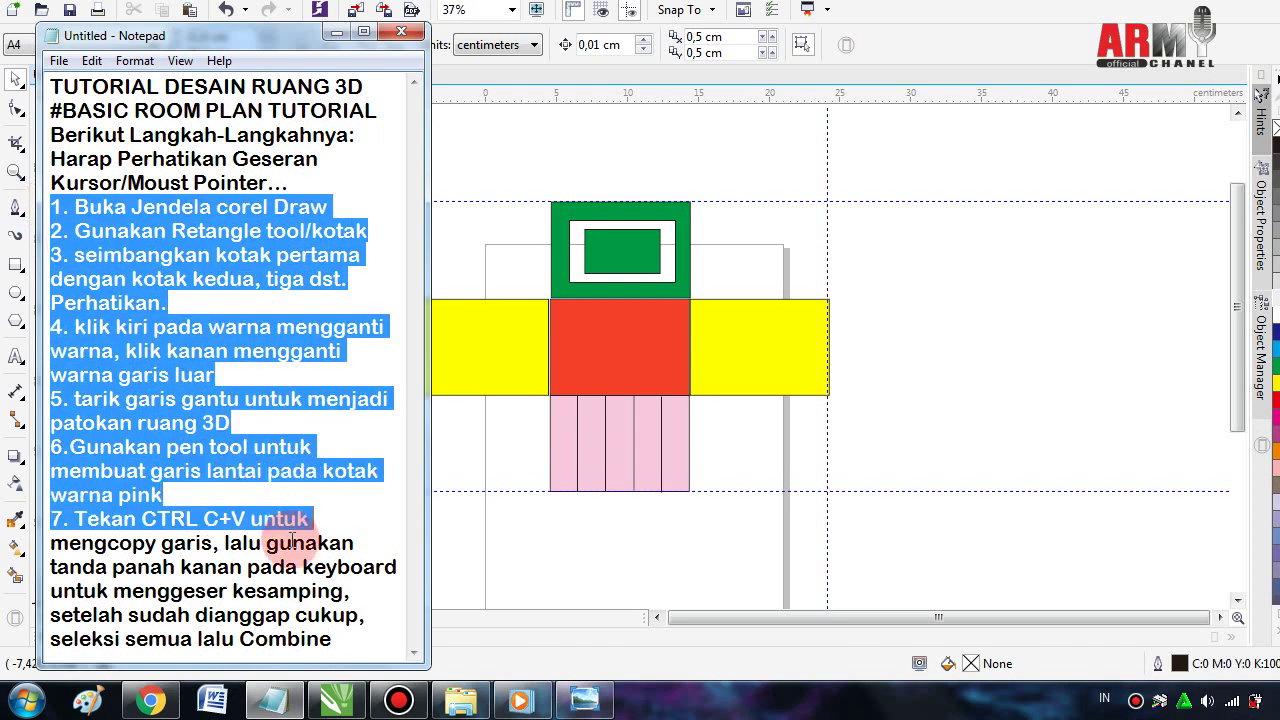
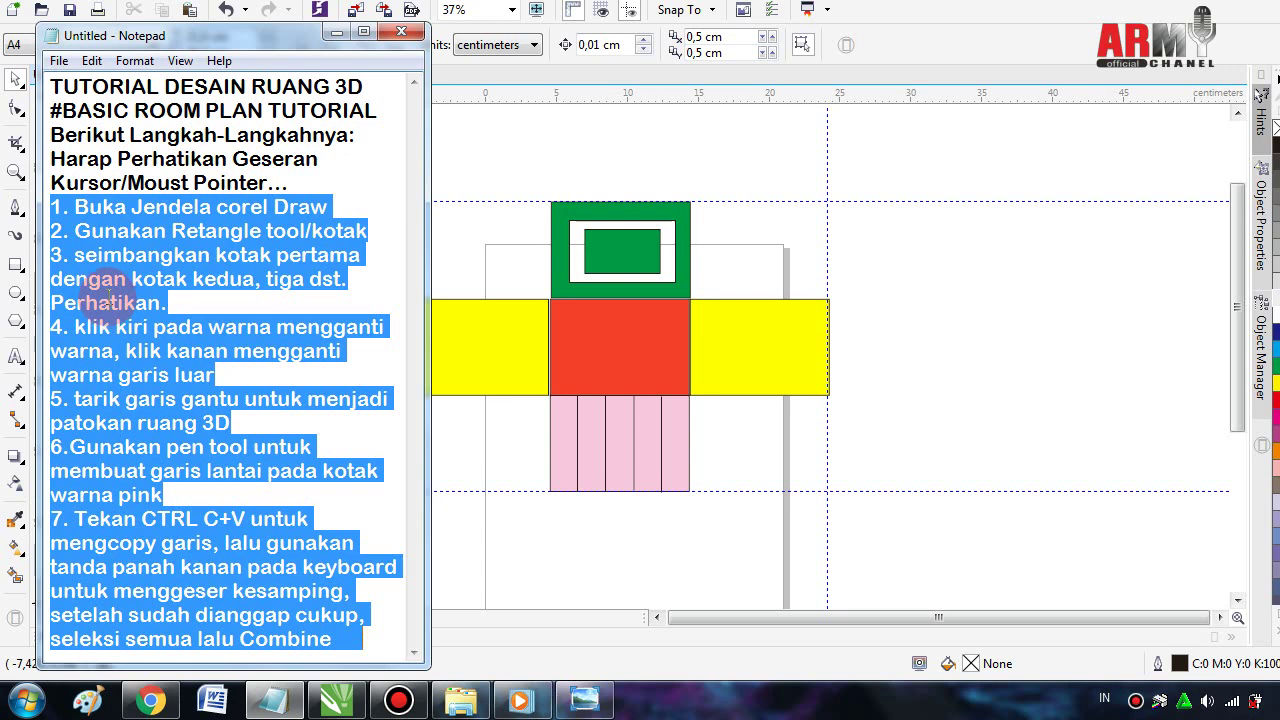
- Replace the old steps with '8. aktipkan salah satu objek kolom, terserah mau pilih warna mana duluan..terserah sobat..'
key(Delete)
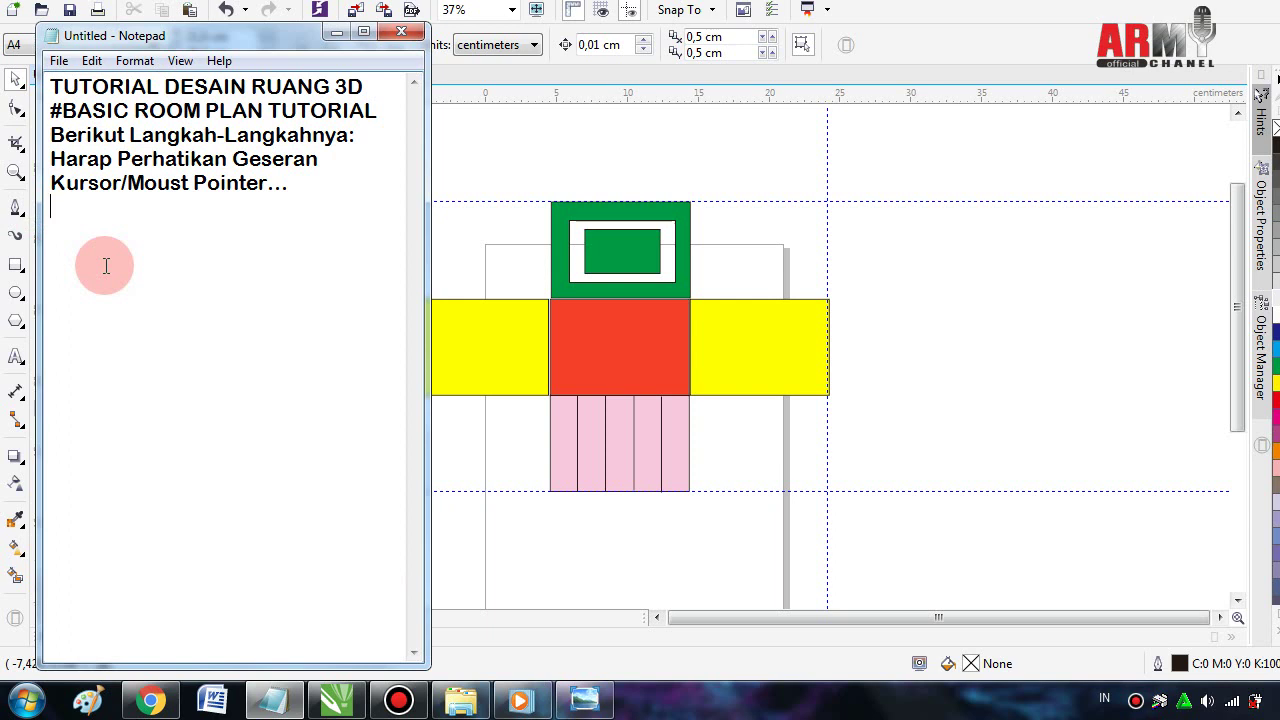
text(8)
text(.)
click(105, 265)
click(105, 265)
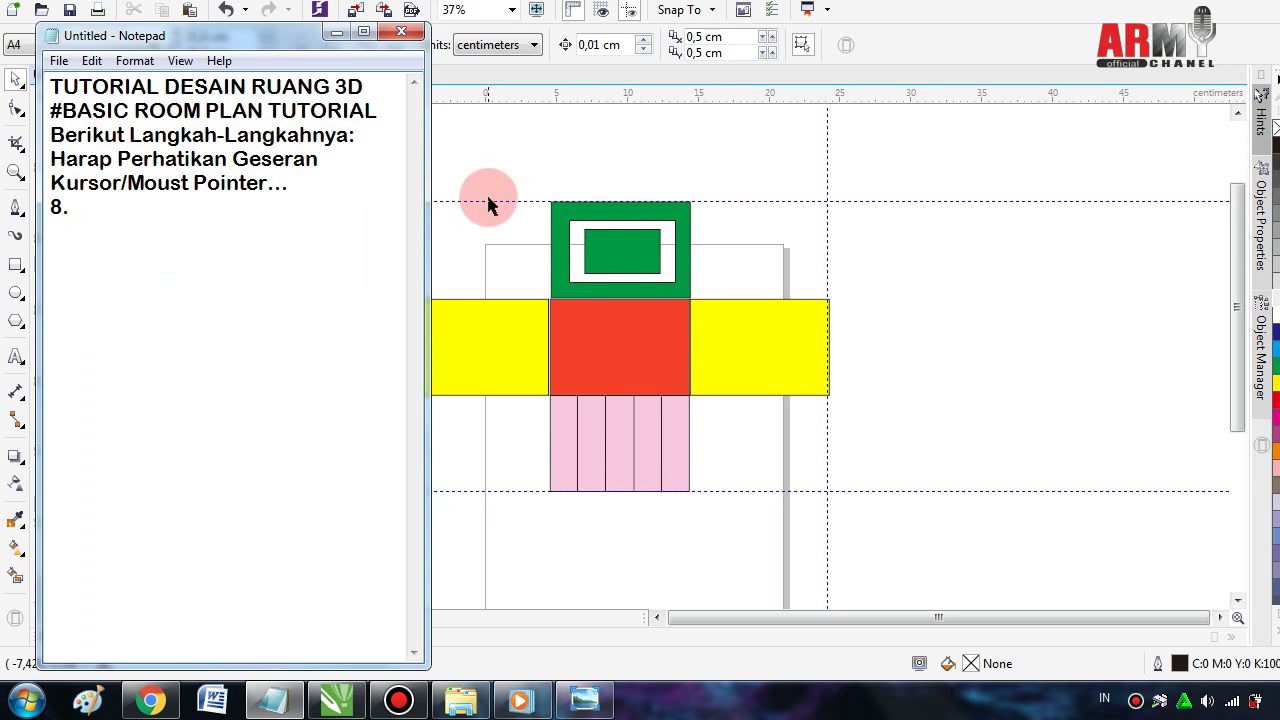
text(a)
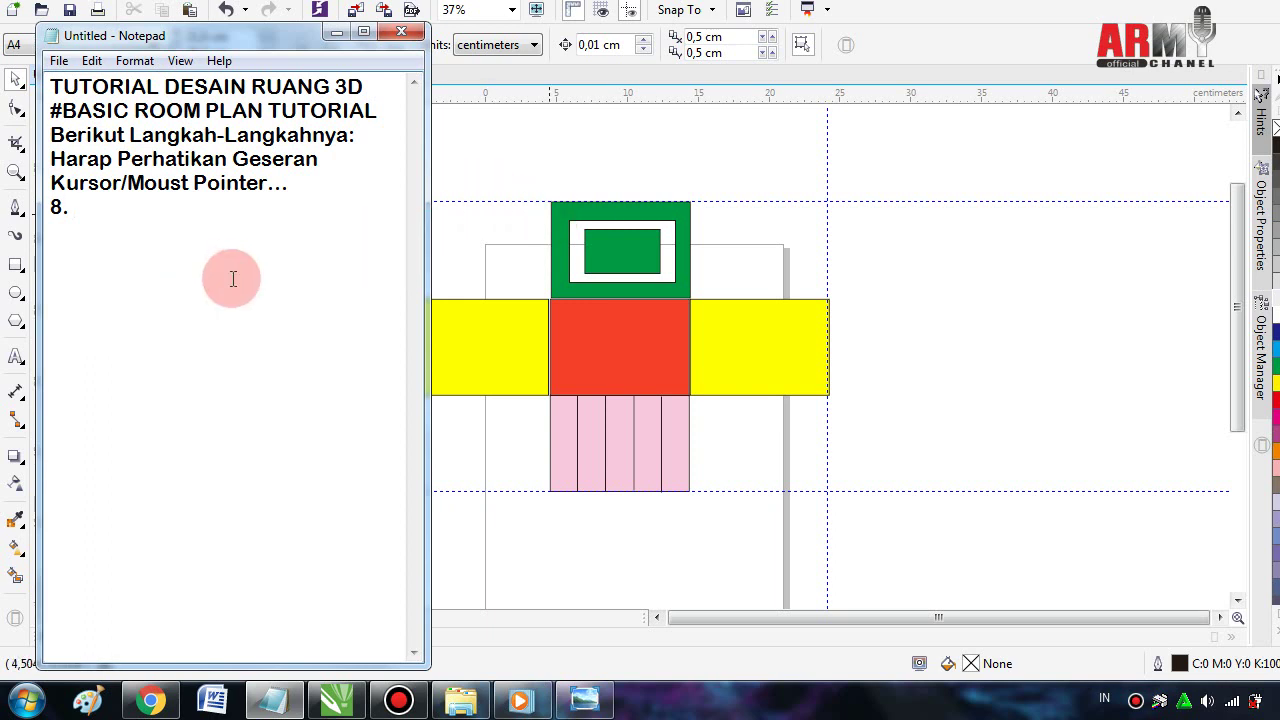
text(kt)
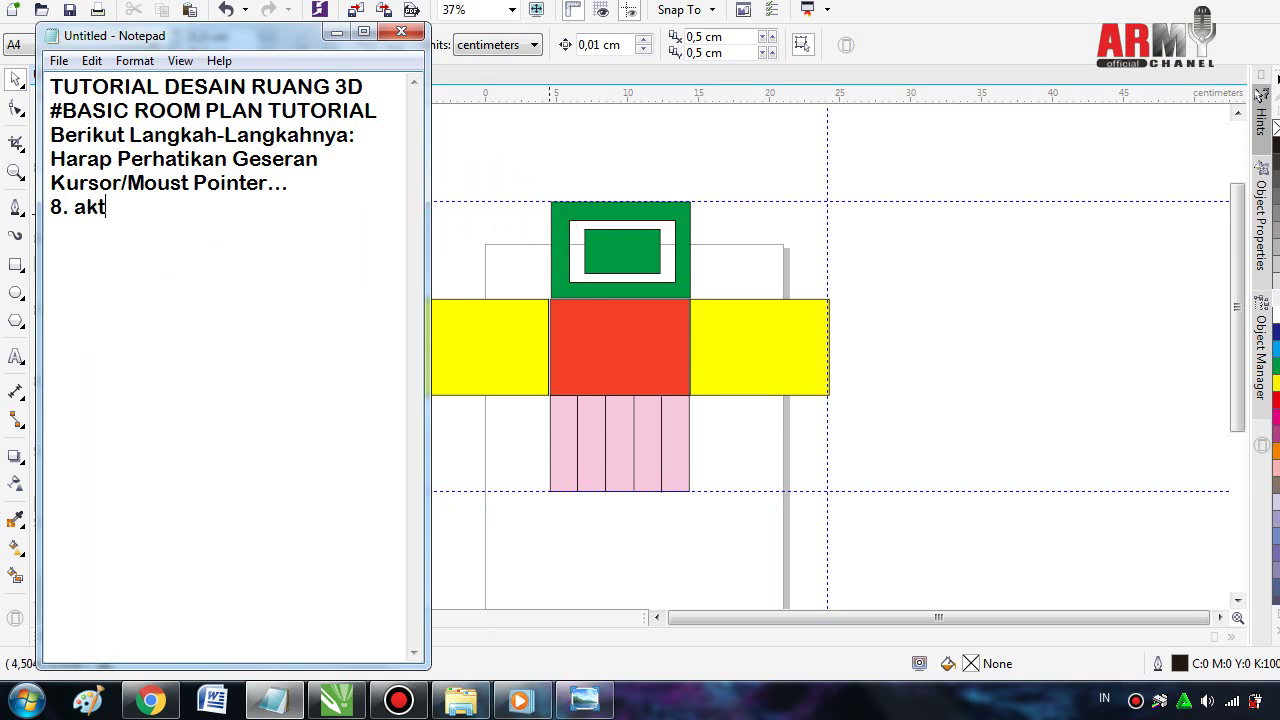
text(ipkan )
text(salah s)
text(at)
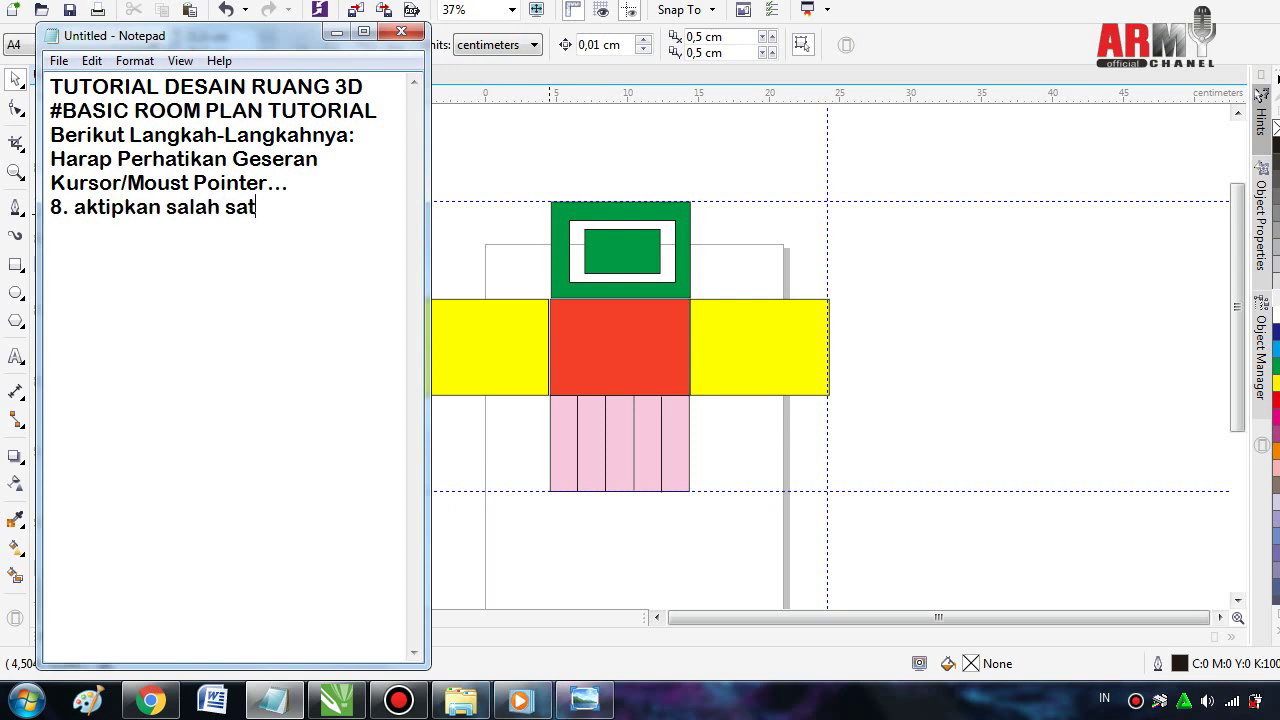
text(u o)
text(bjek)
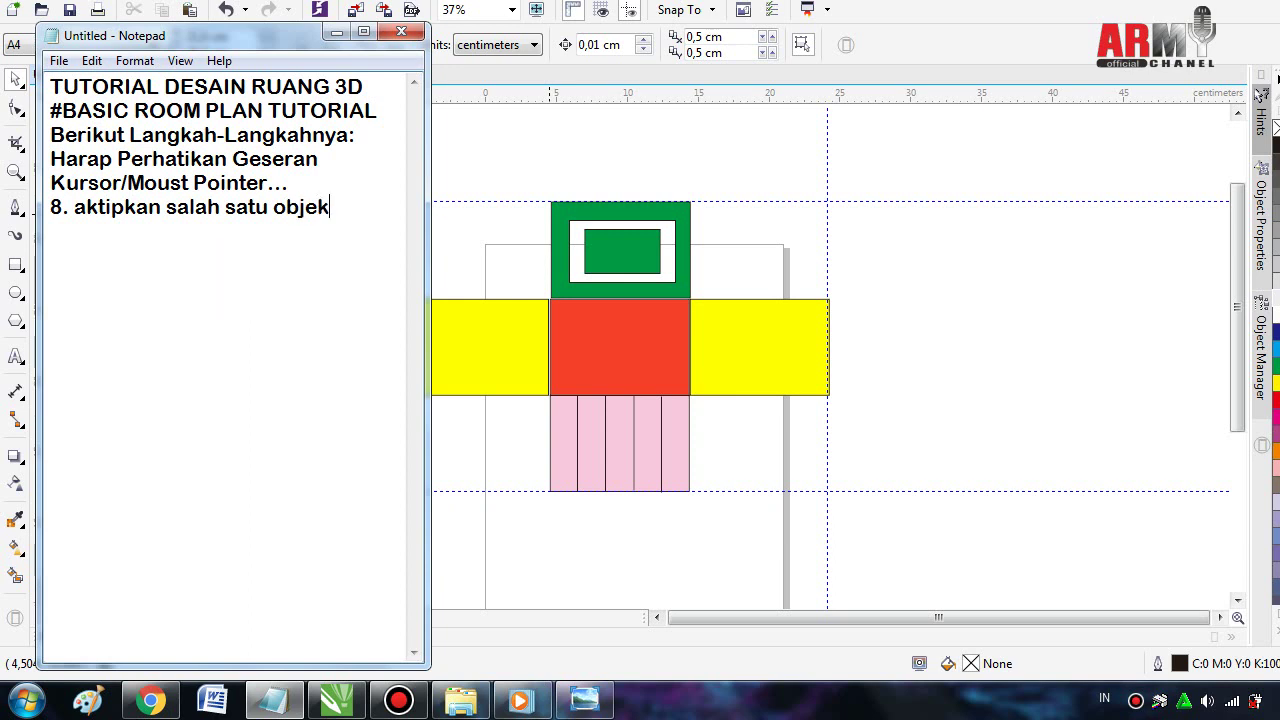
click(232, 279)
text(kolom)
click(232, 279)
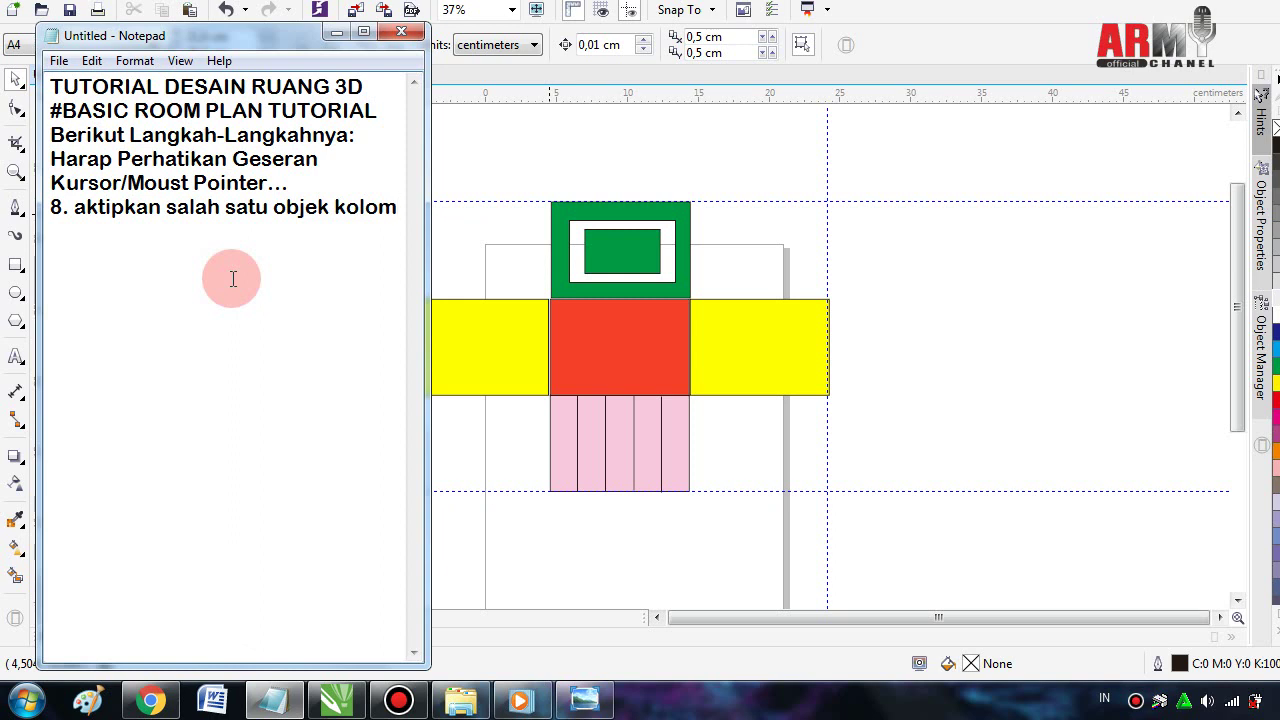
text(, terse)
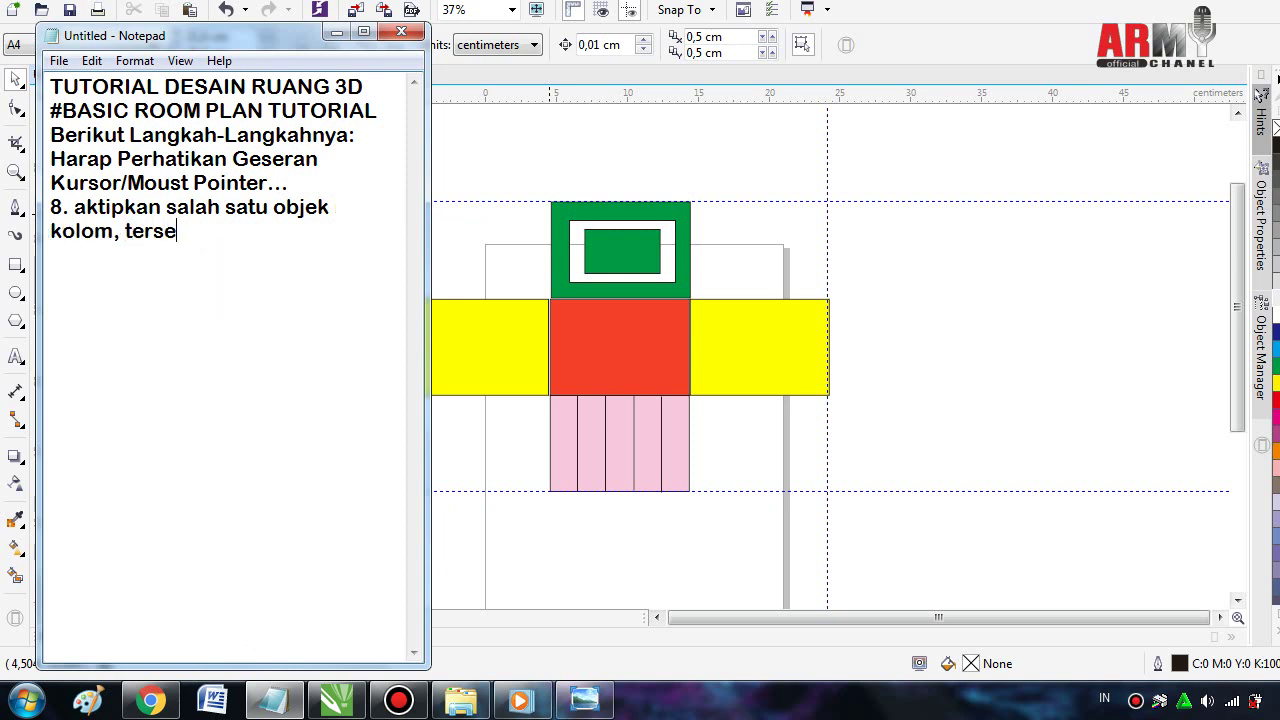
text(rah mau )
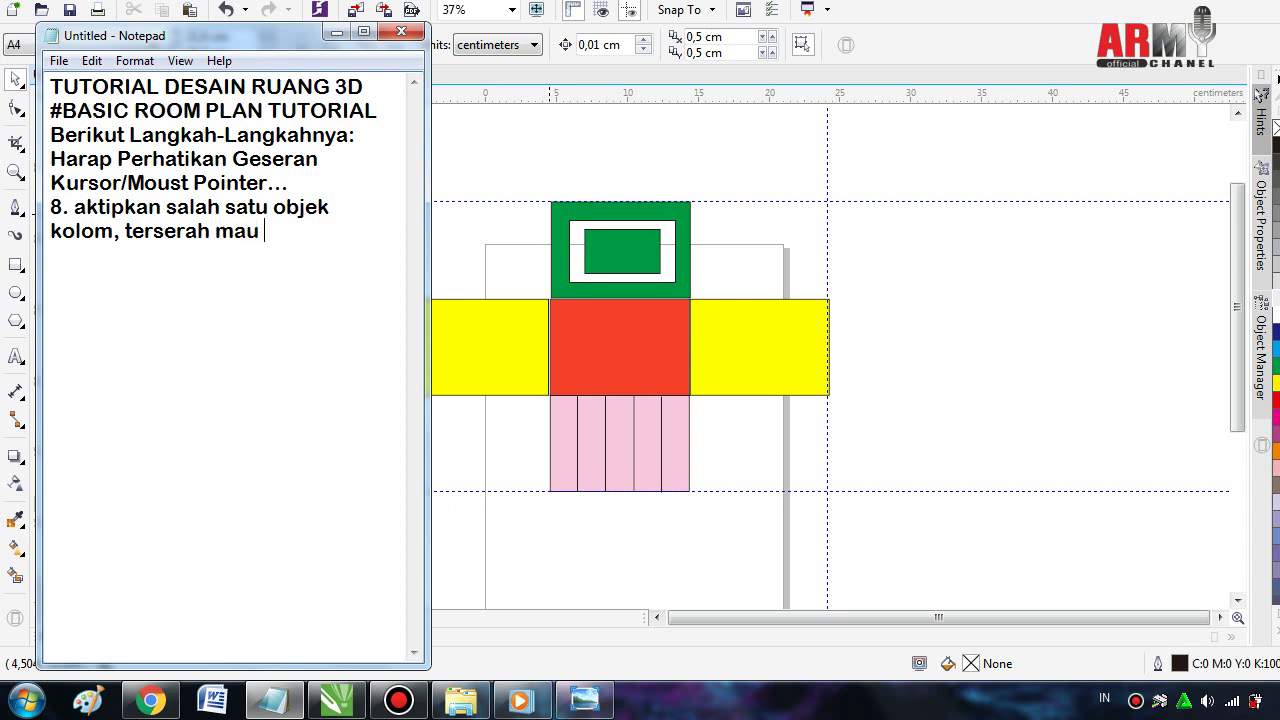
text(pilih )
text(warna )
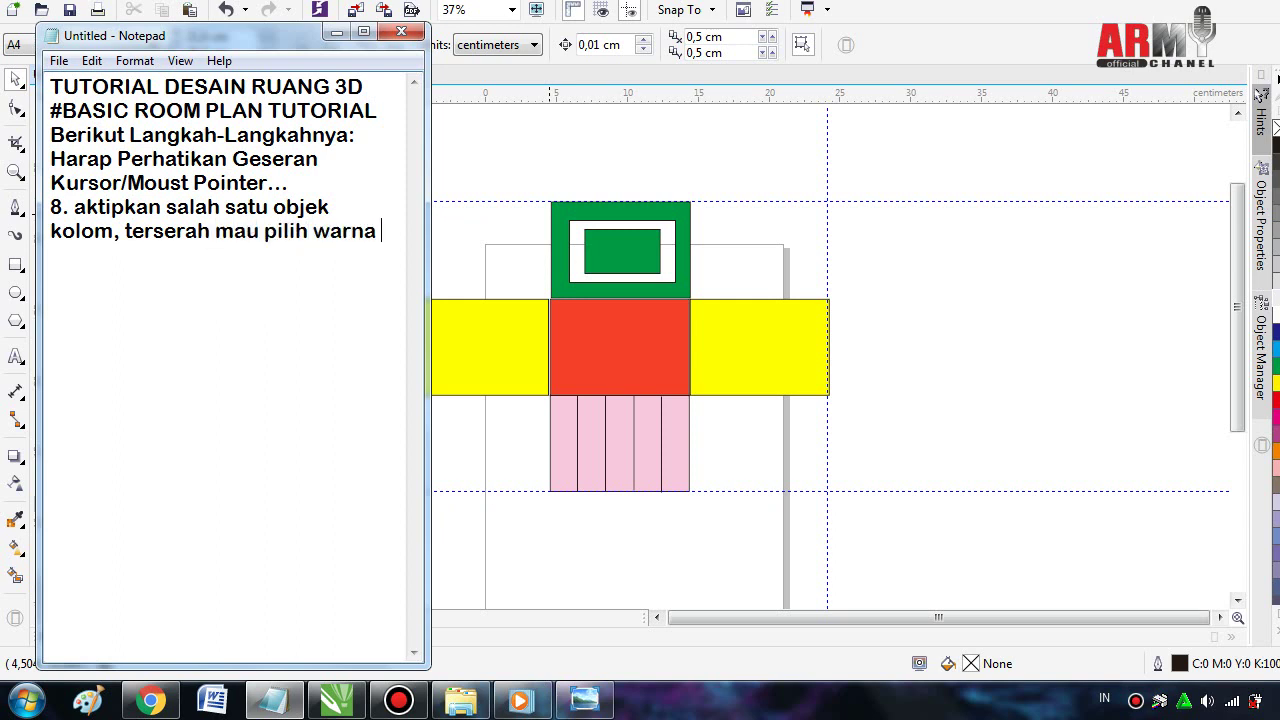
text(mana du)
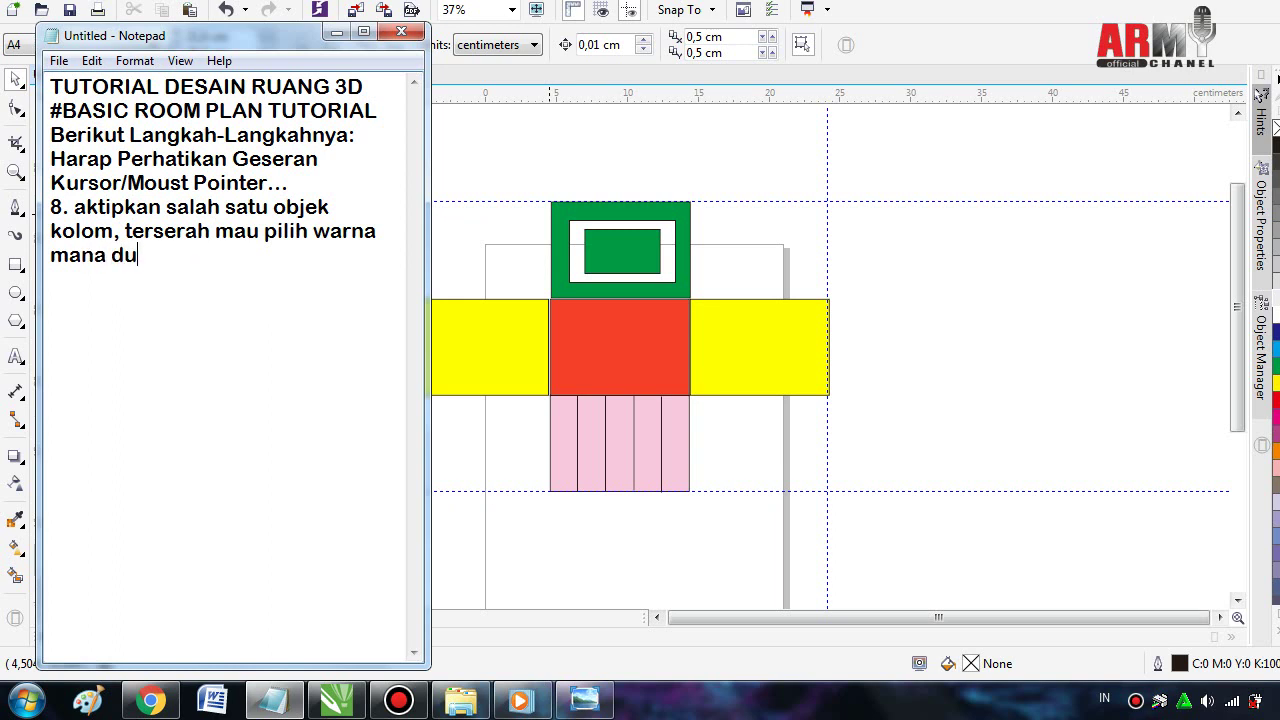
text(luan..)
text(terserah)
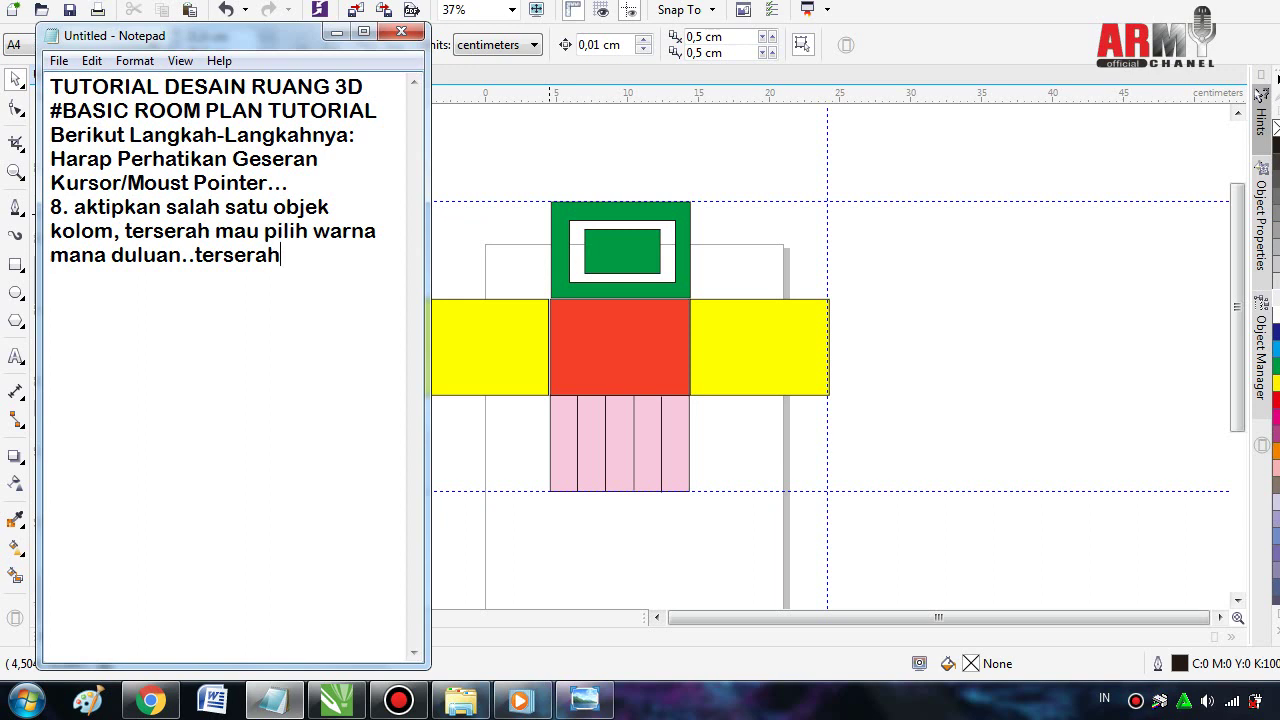
text( s)
text(obat)
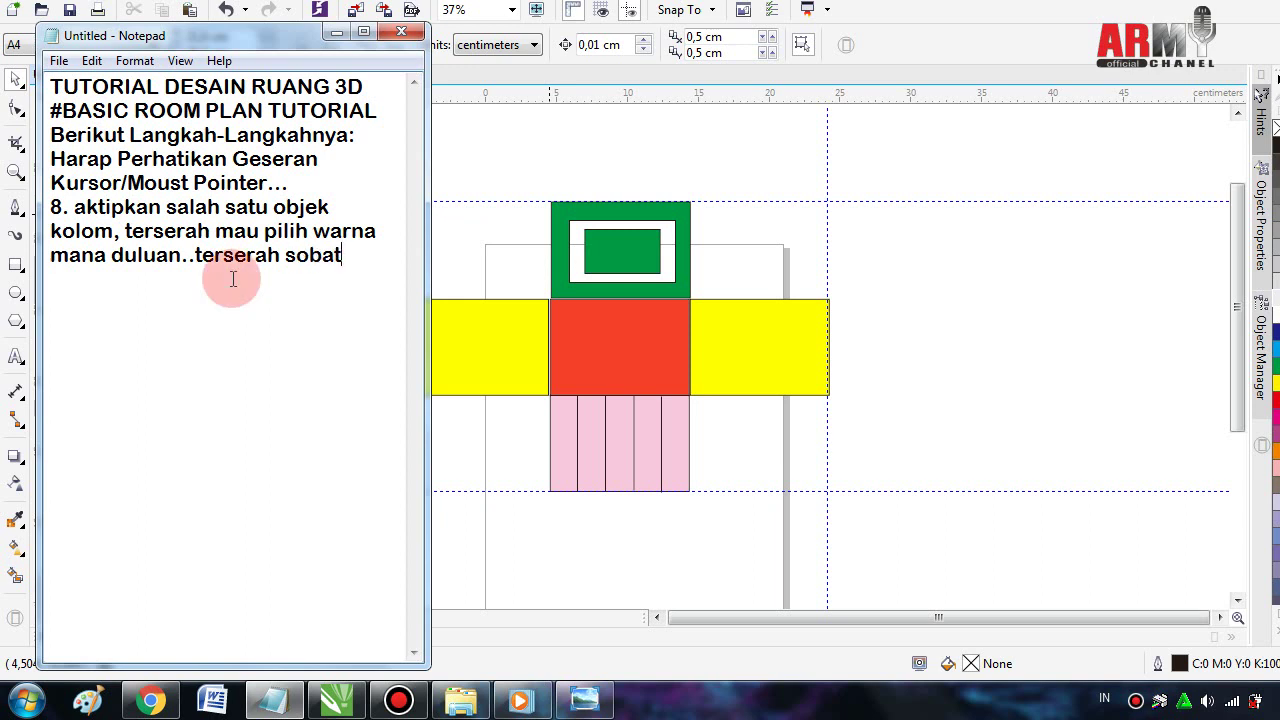
text(..)
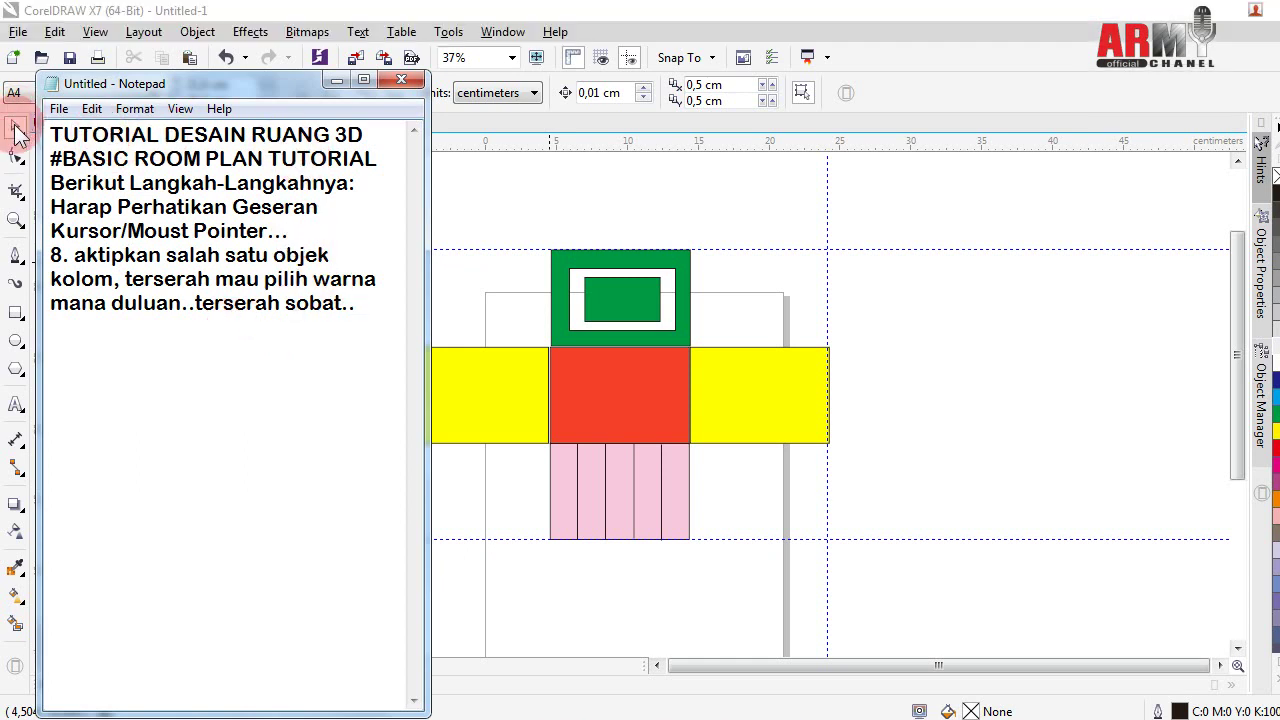
click(17, 133)
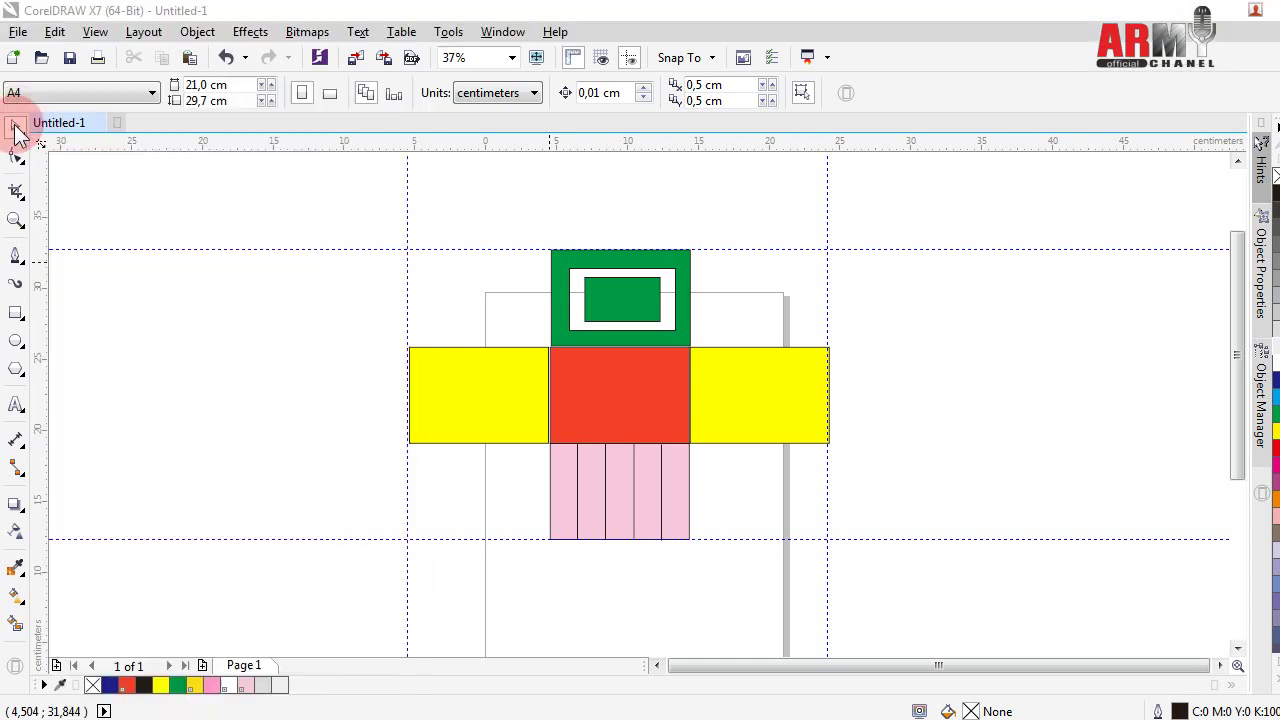
click(680, 287)
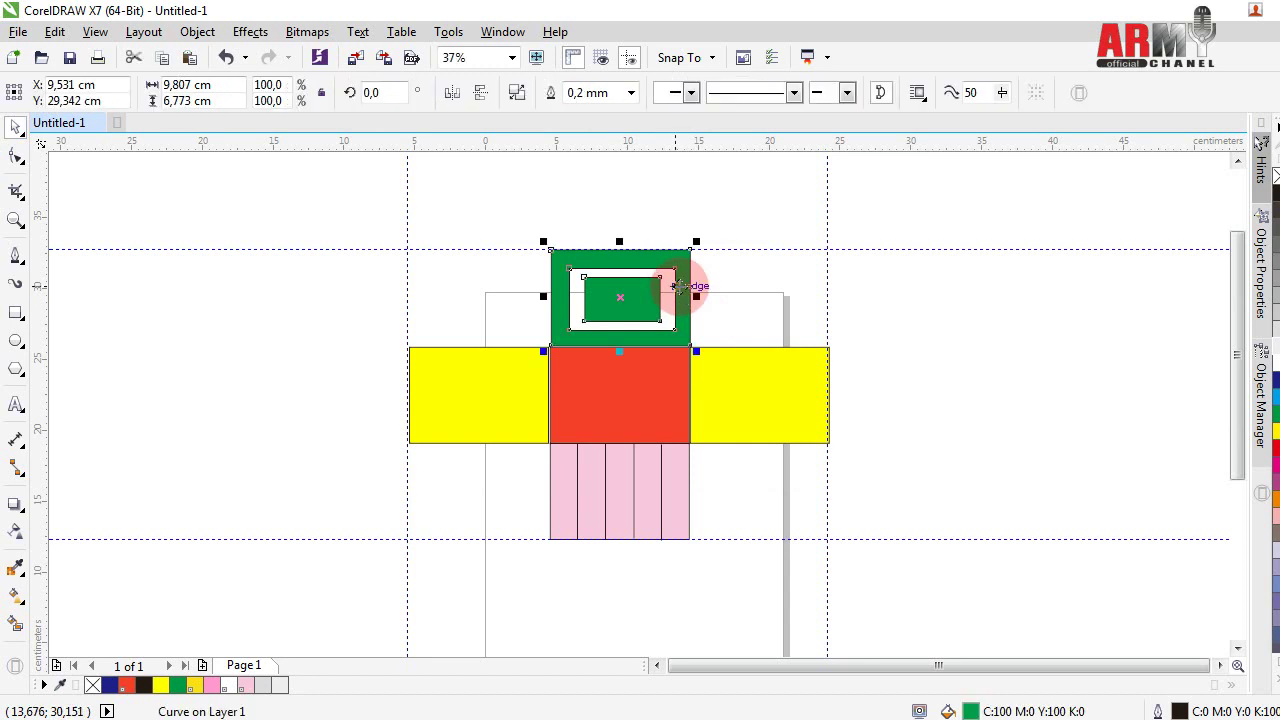
click(195, 33)
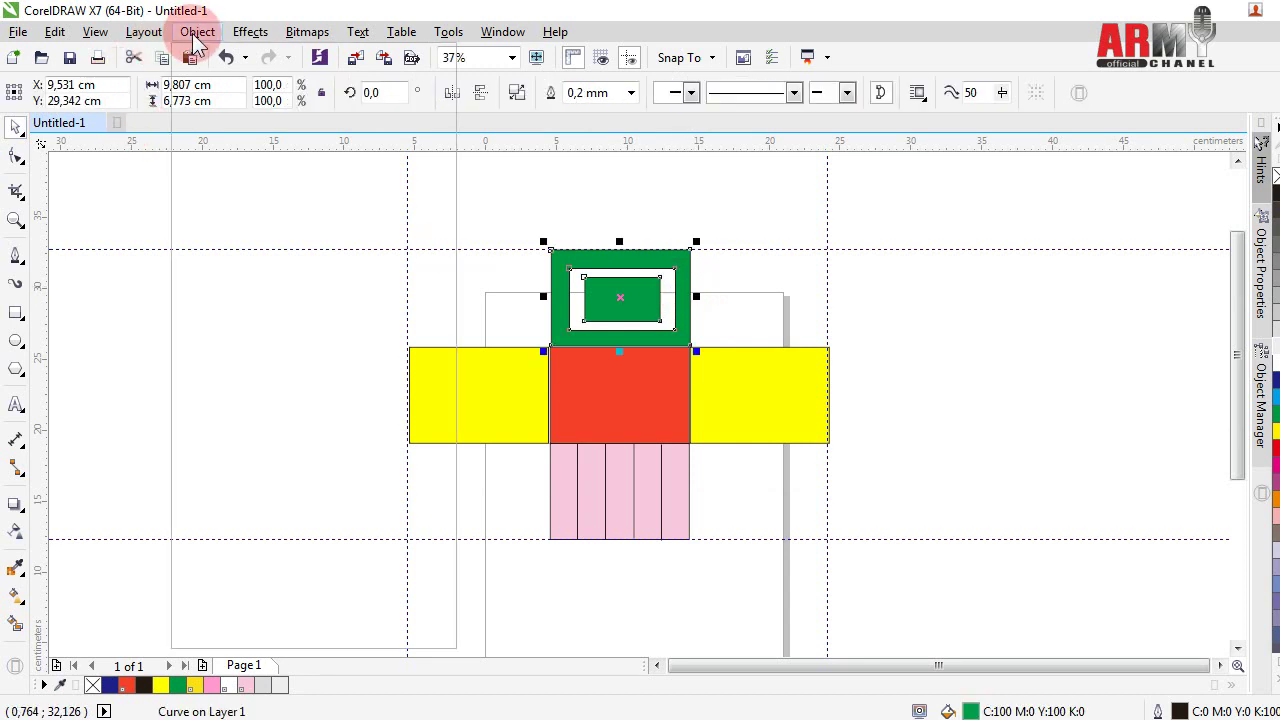
click(250, 33)
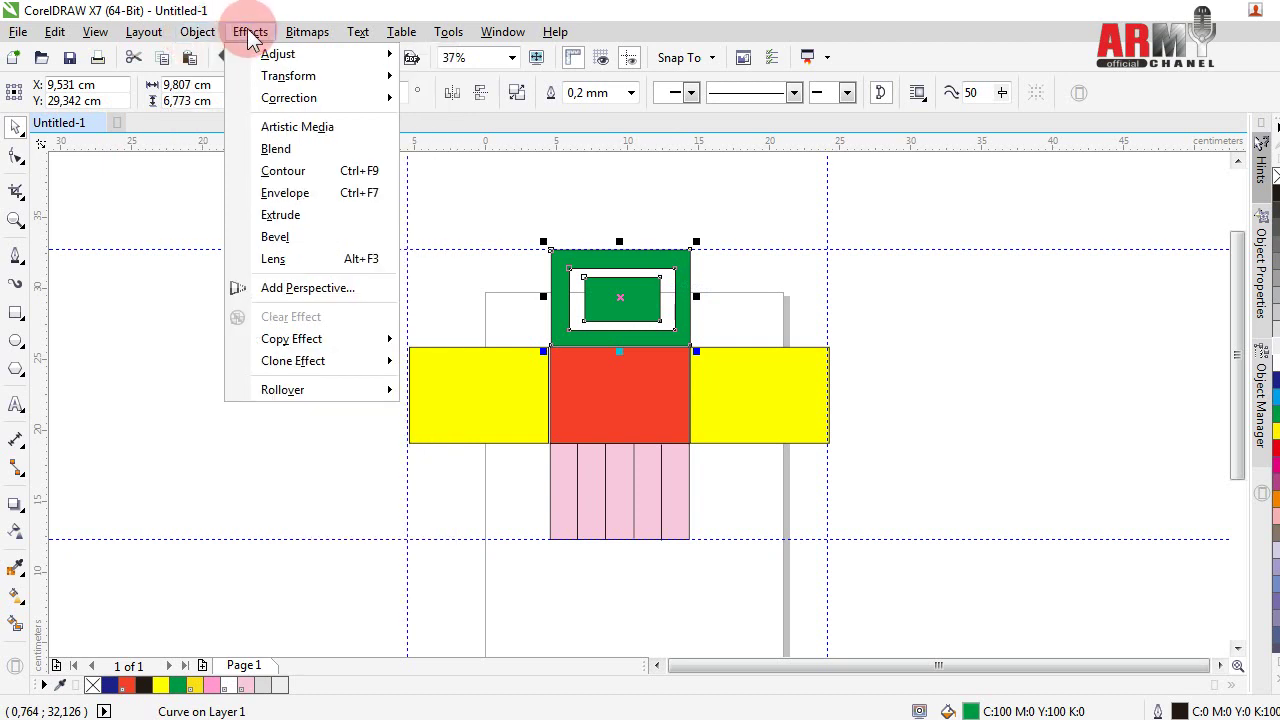
mouse_move(278, 54)
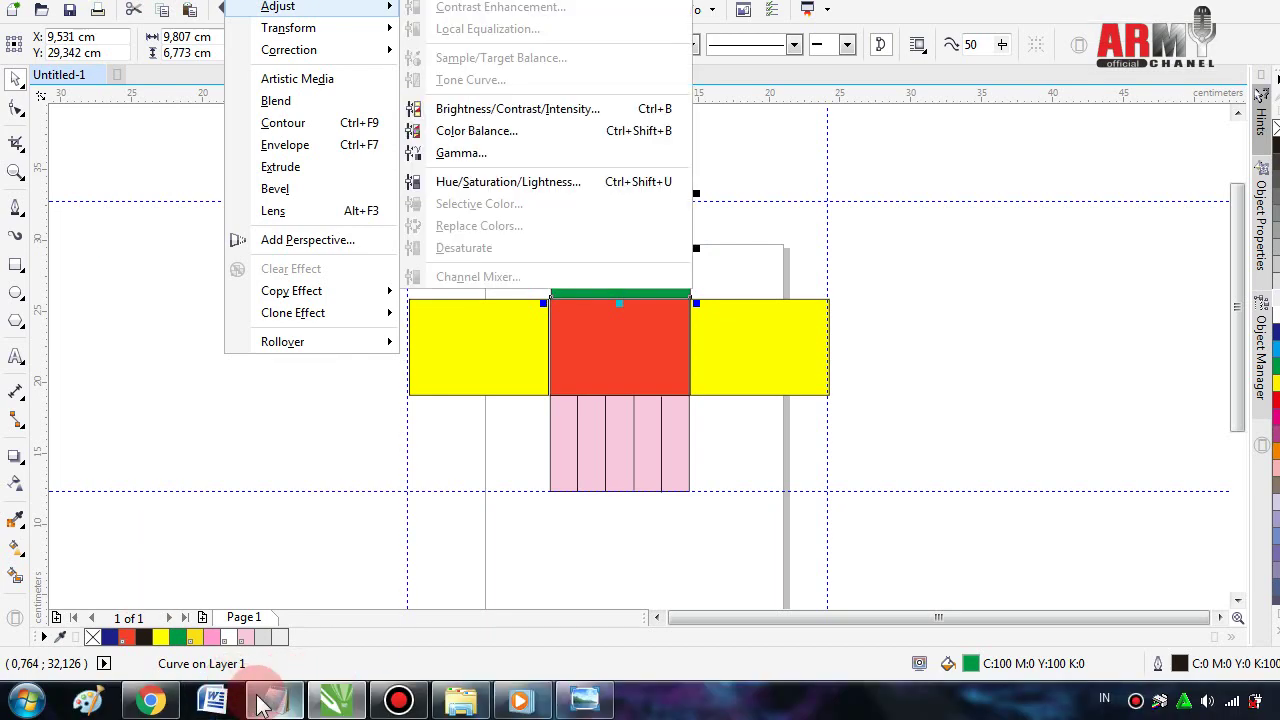
click(263, 703)
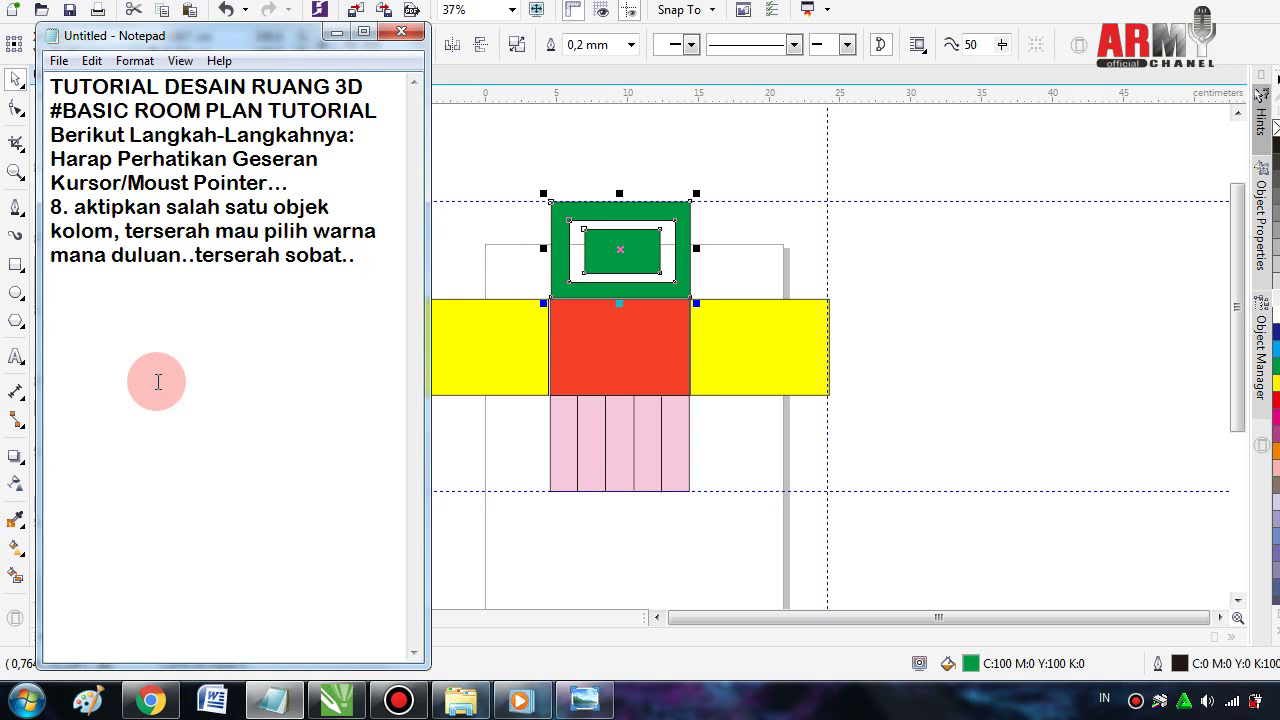
- Append 'lalu tekan efek pada monitor lalu Add perspektif' to step 8
text(lalu )
text(te)
text(kan e)
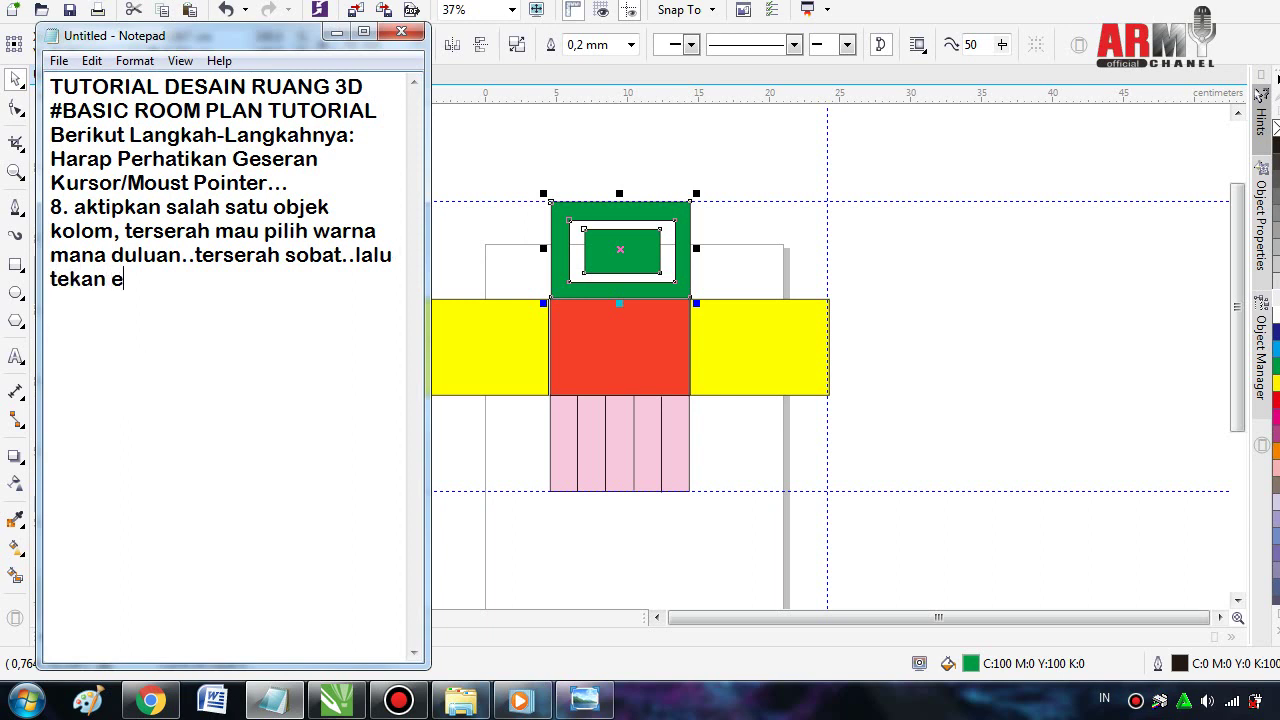
text(fek )
text(pada)
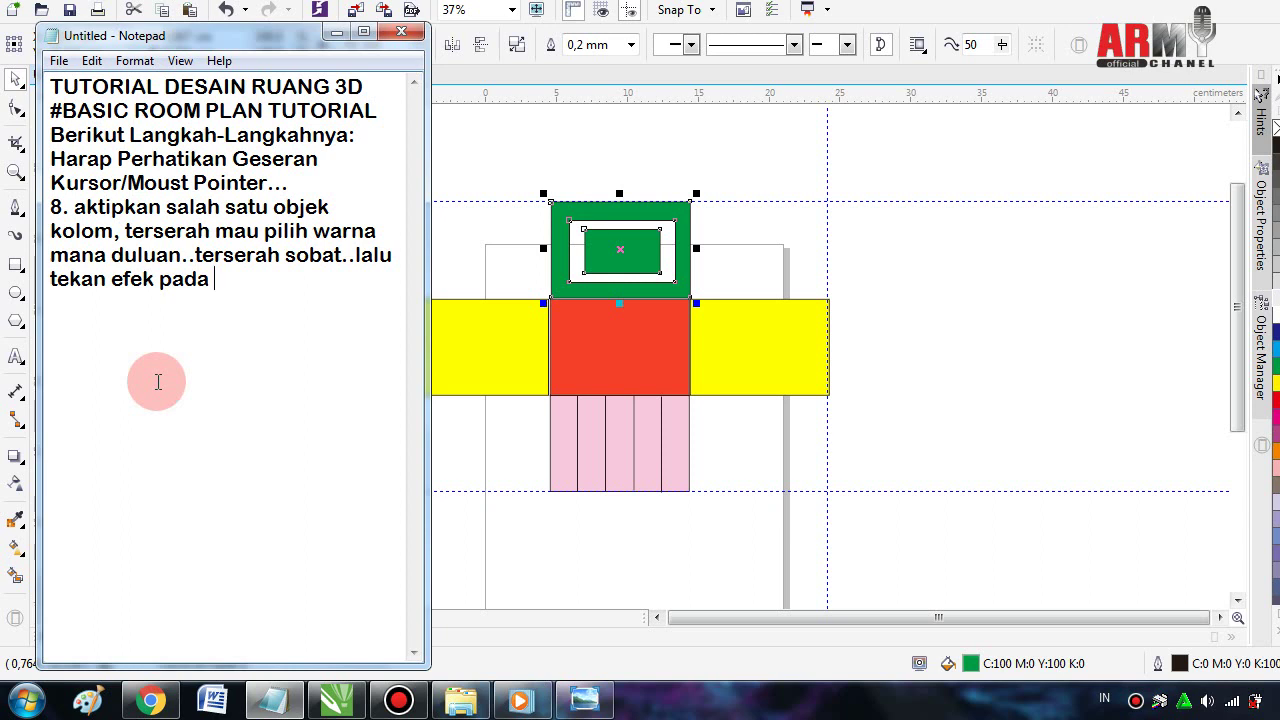
text(mon)
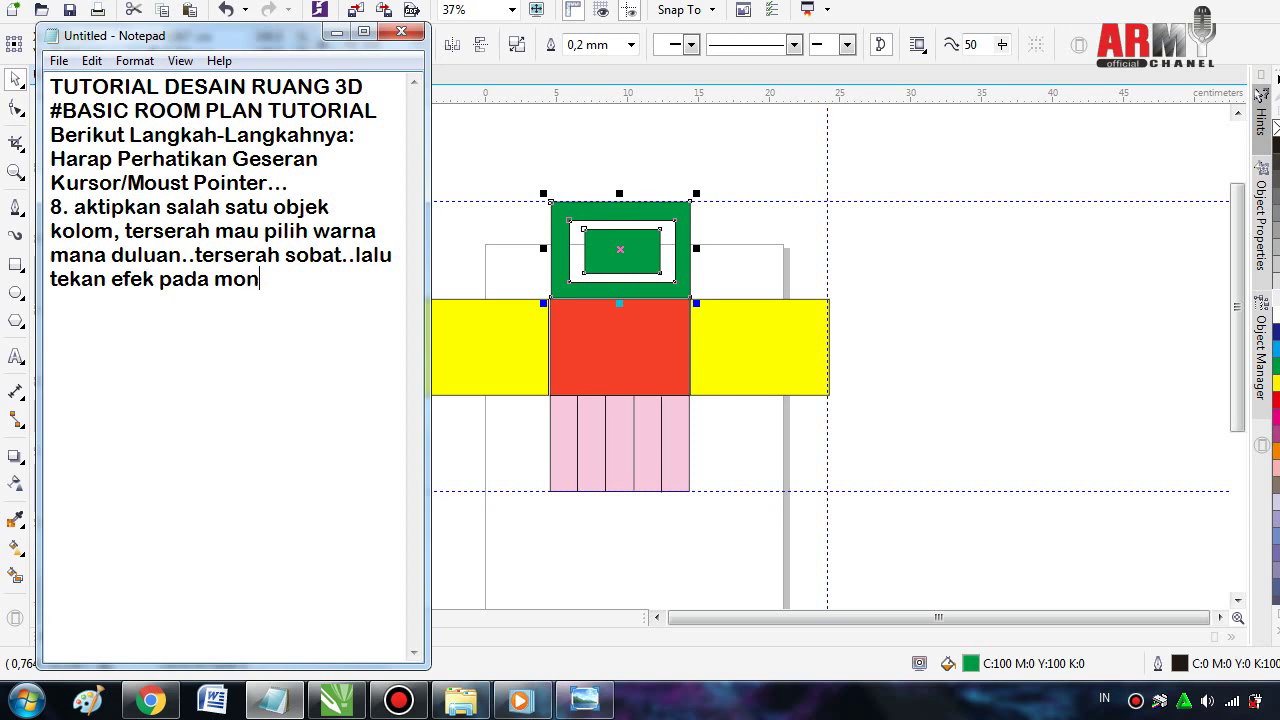
text(itor)
text( lalu )
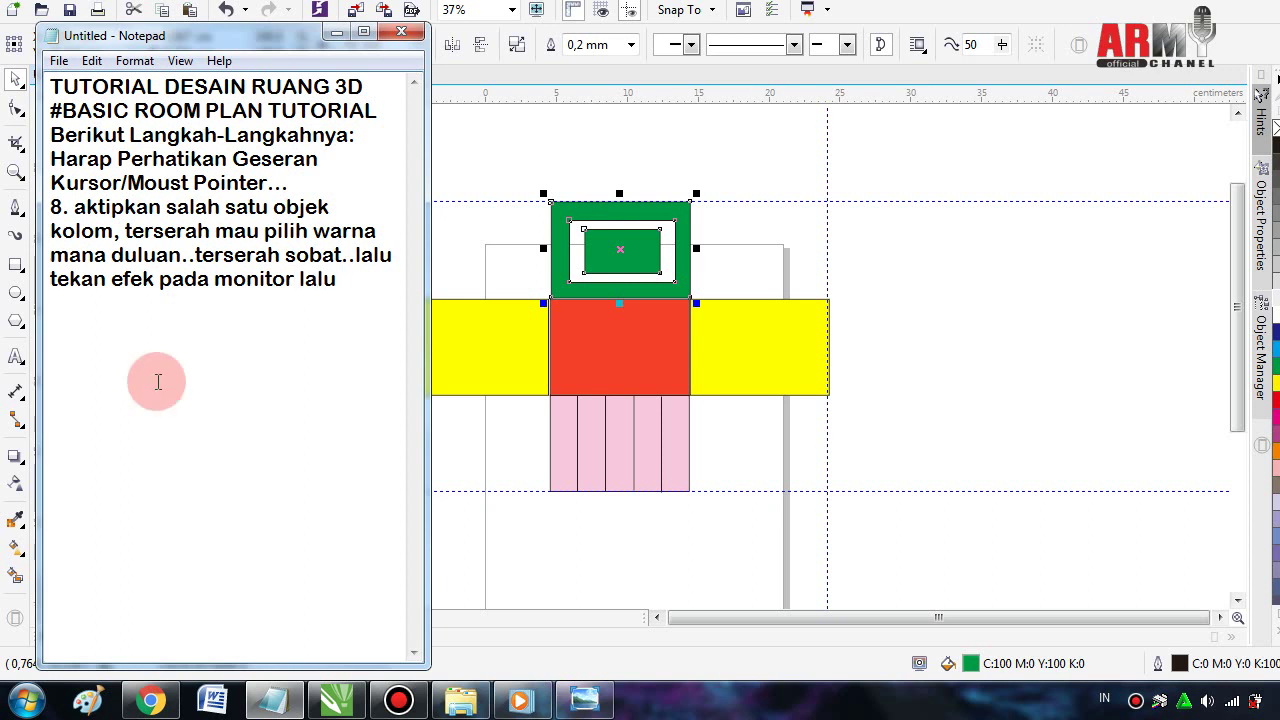
text(Add )
text(pers)
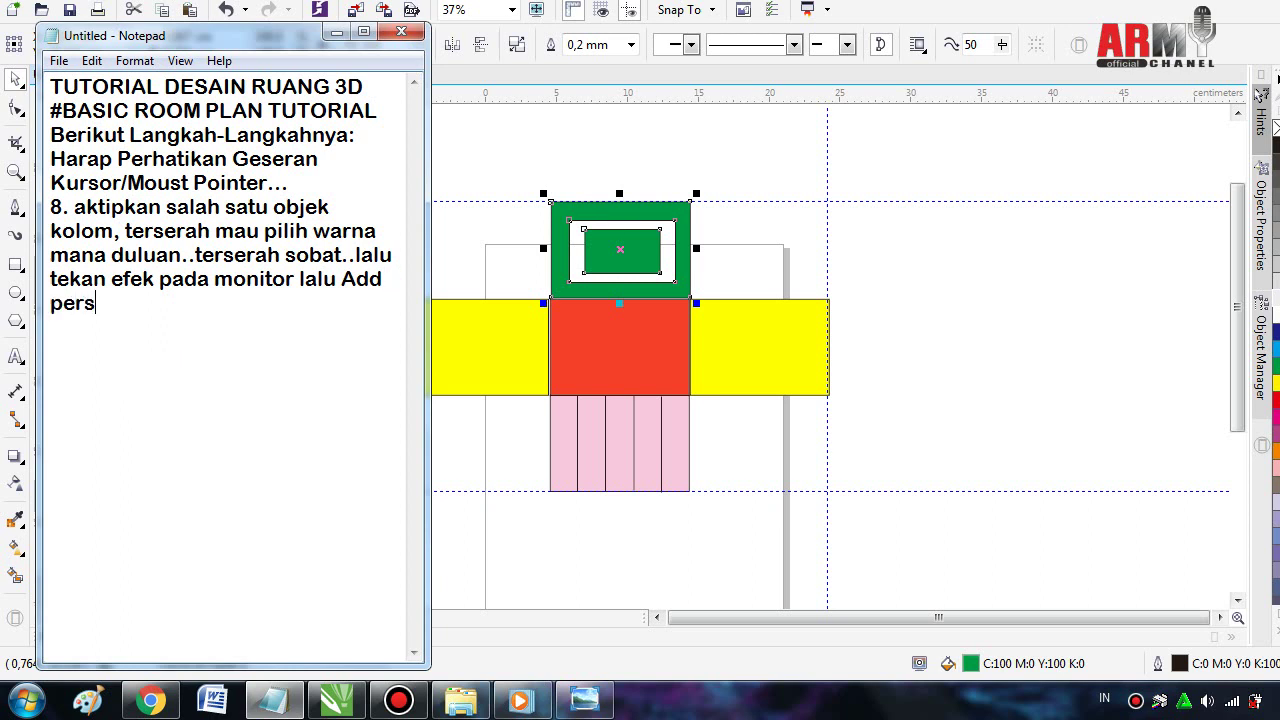
text(pek)
text(tif)
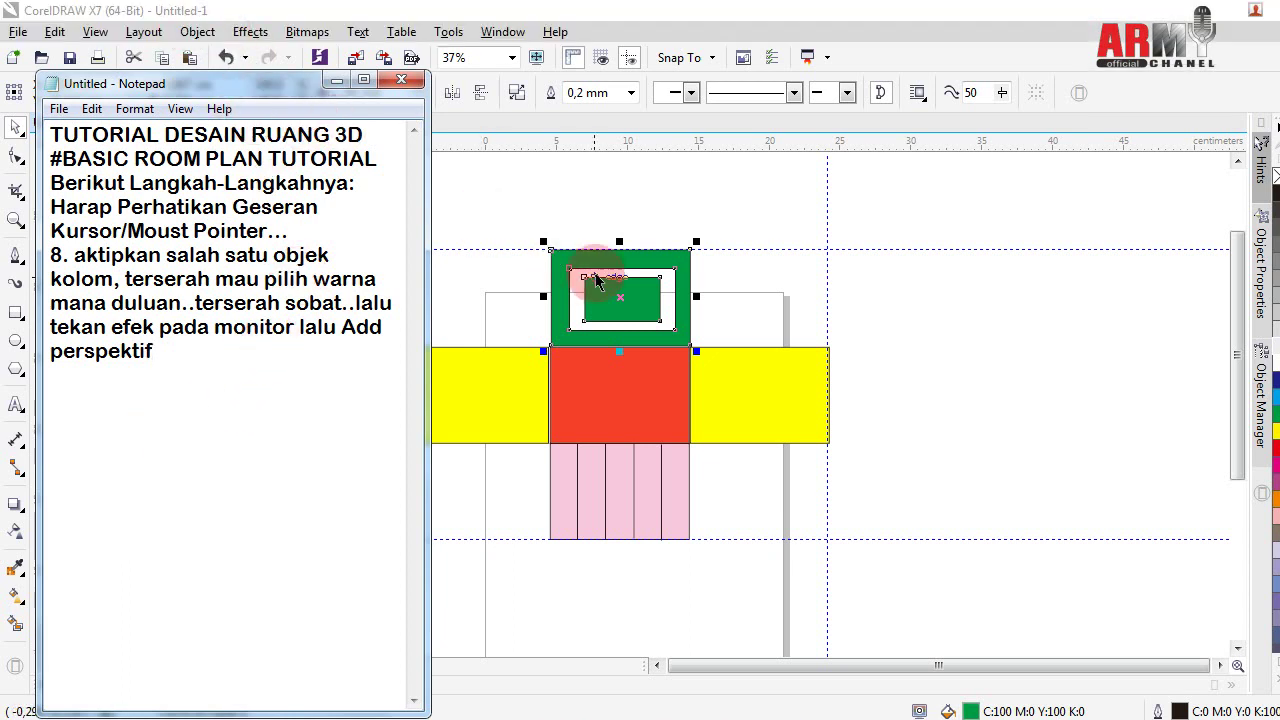
- Add Perspective to the green ceiling and drag its top corners out to the left and right guides
click(250, 32)
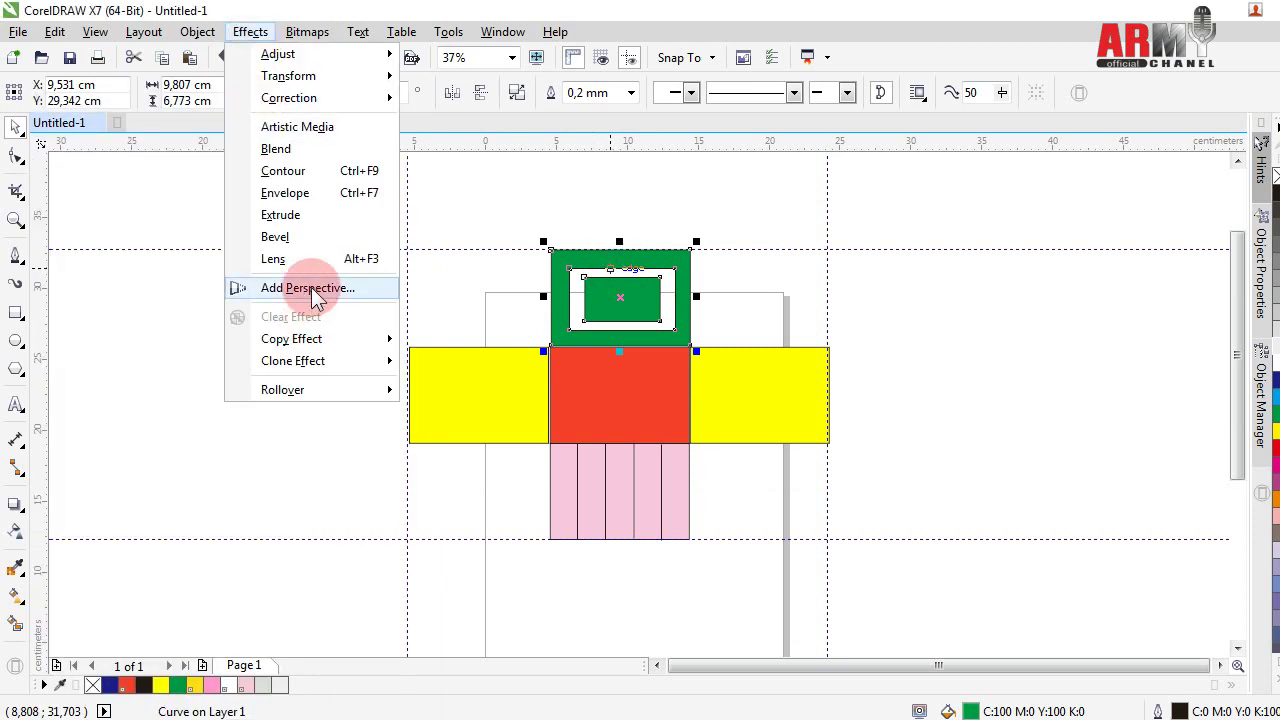
click(309, 289)
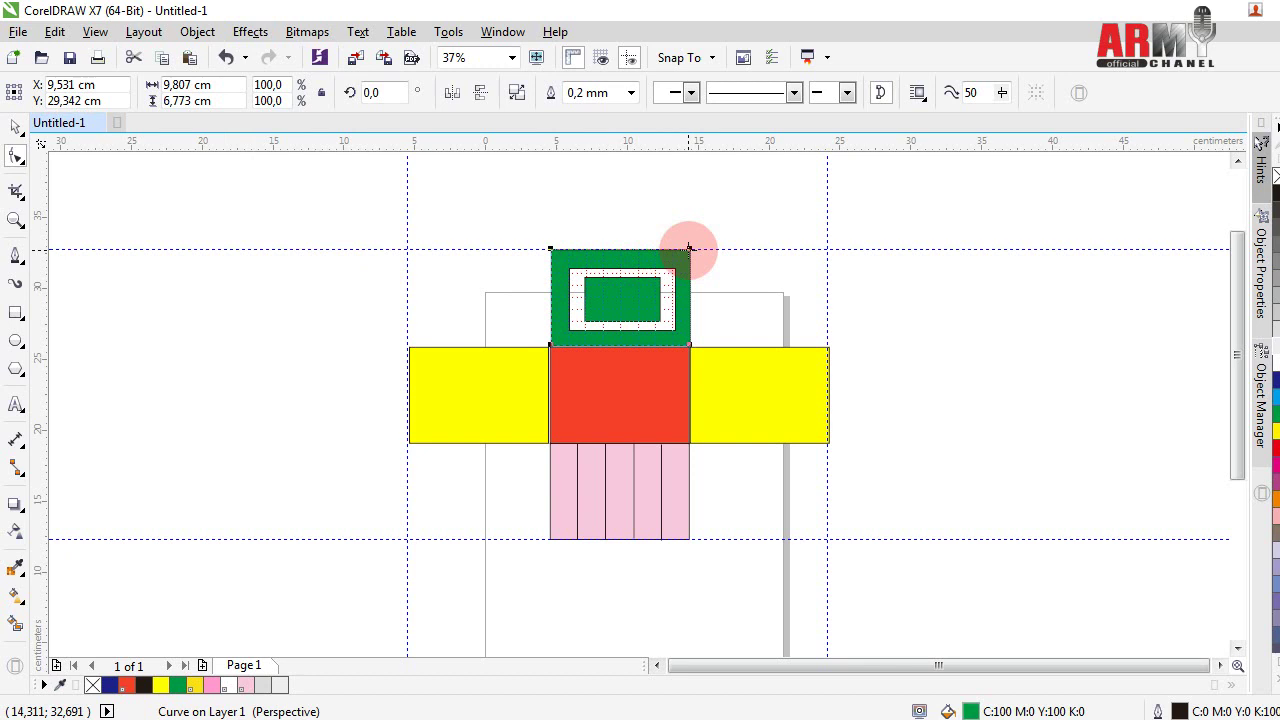
drag(689, 247, 828, 256)
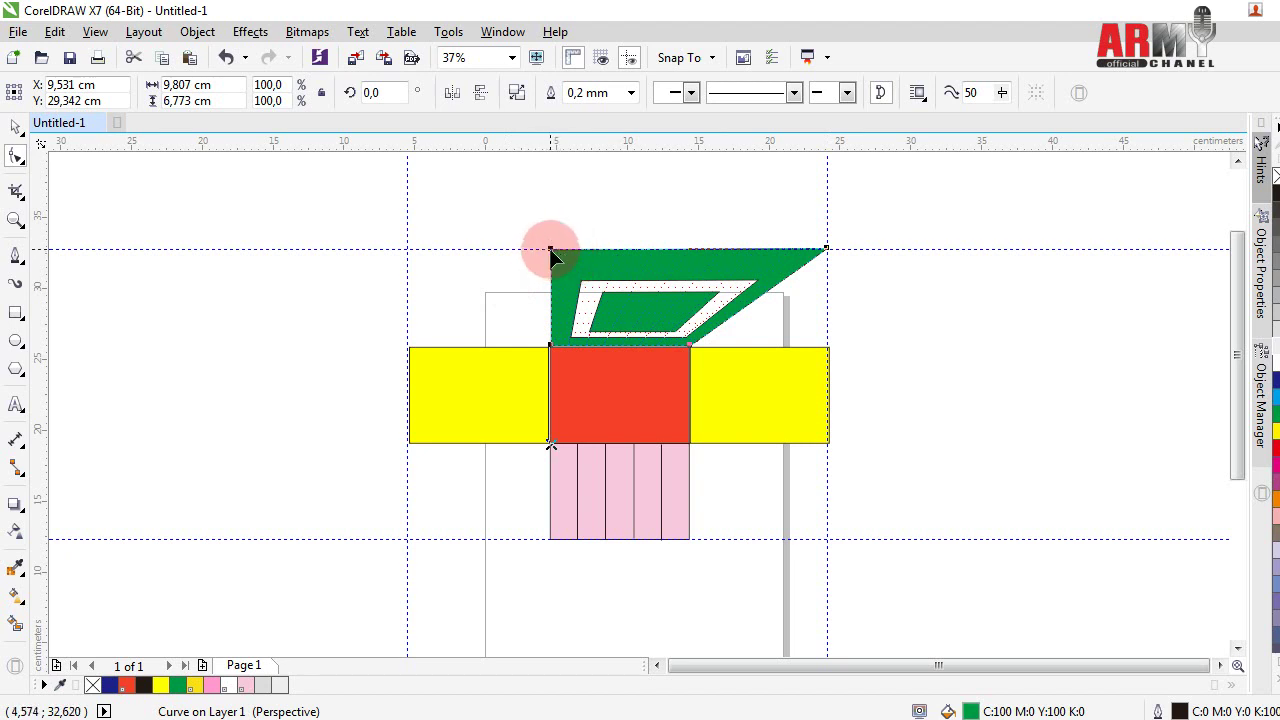
drag(518, 260, 409, 254)
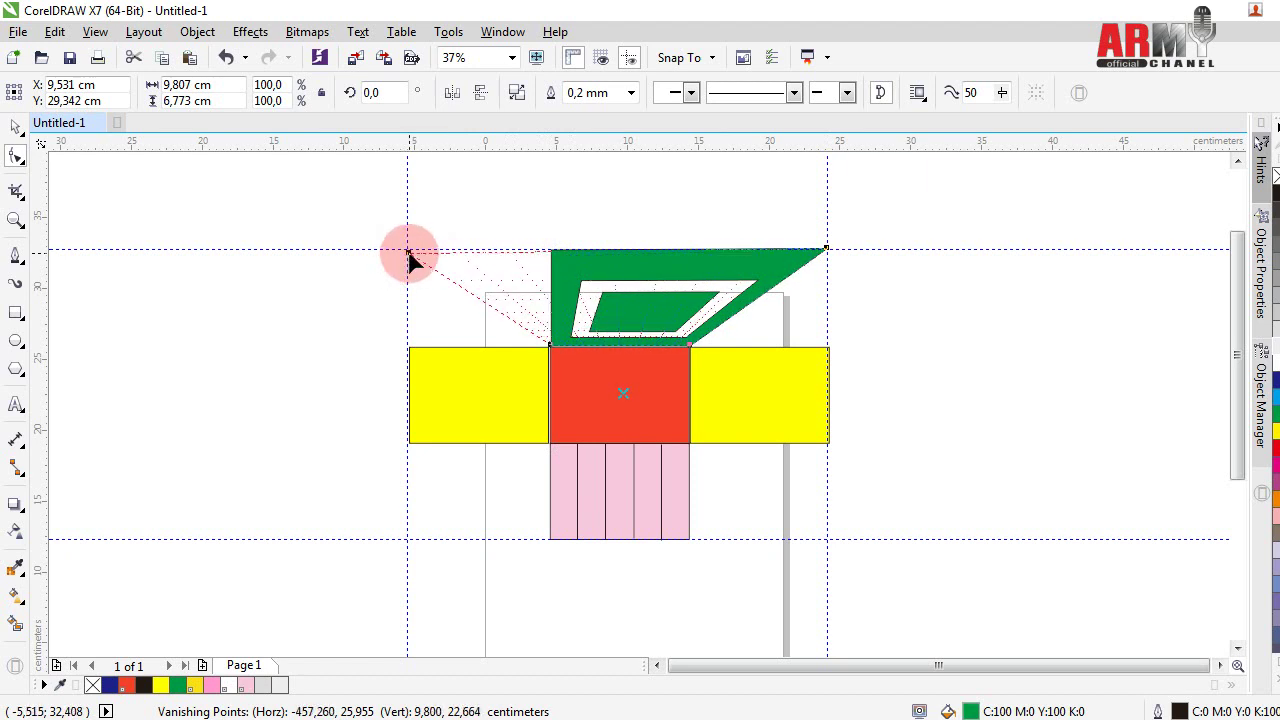
drag(409, 255, 409, 251)
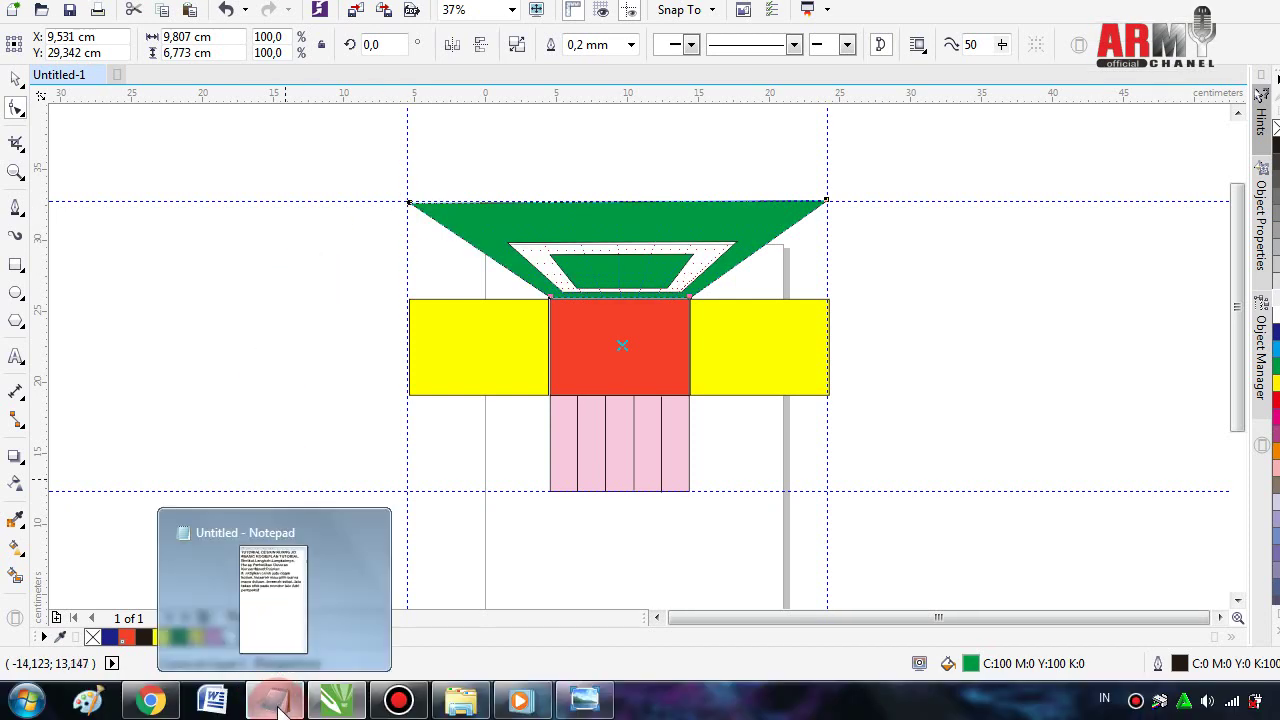
- Finish step 8 about dragging side handles parallel to the guides, then begin step 9 on the 3D room
click(275, 702)
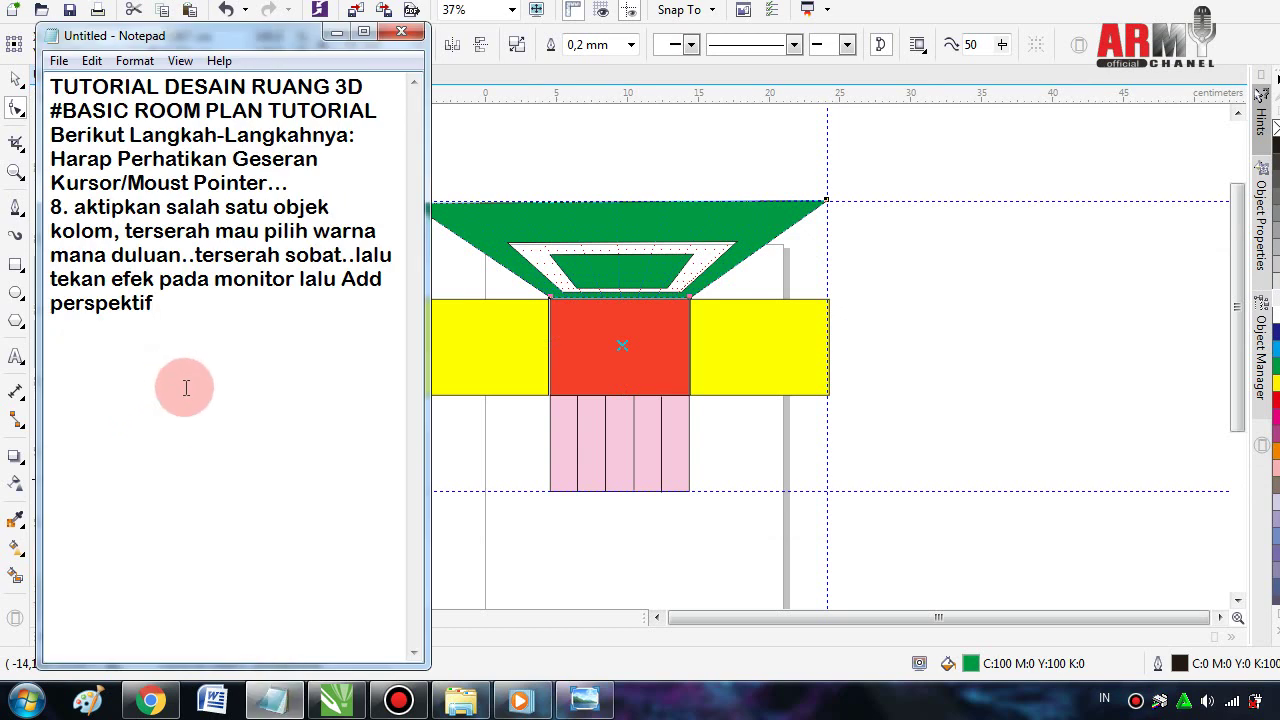
text(...lal)
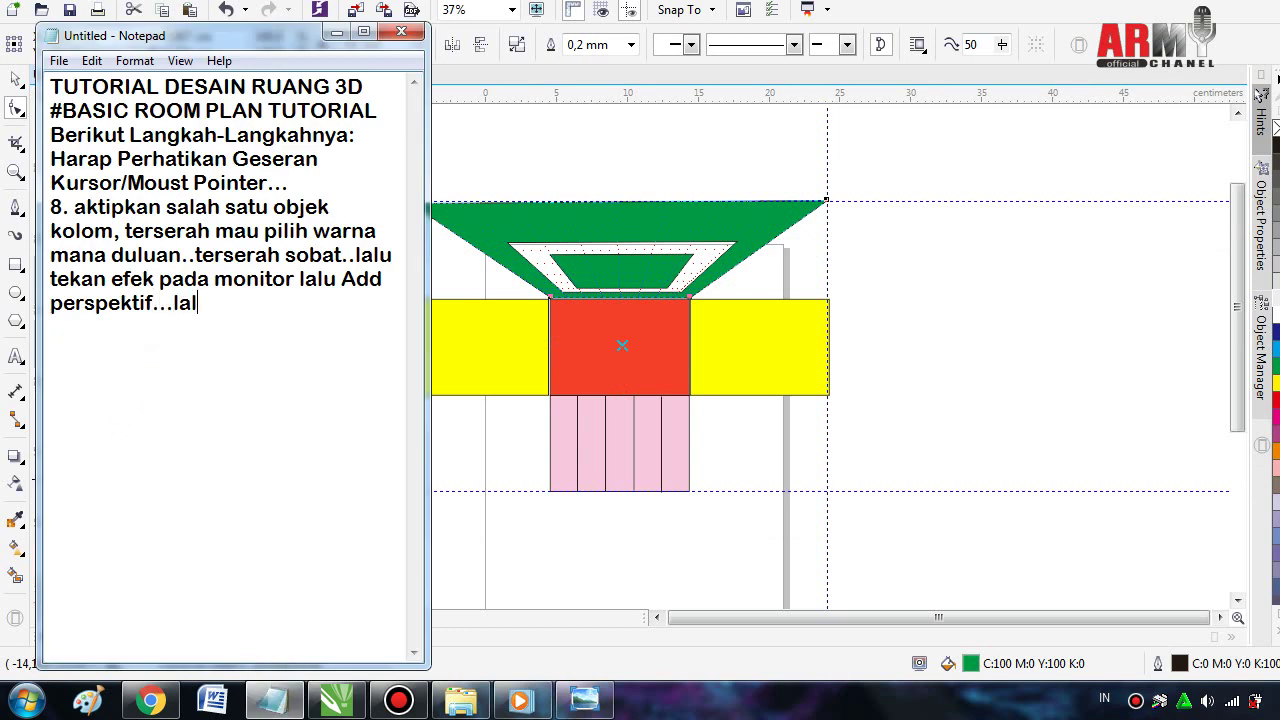
text(u tarik )
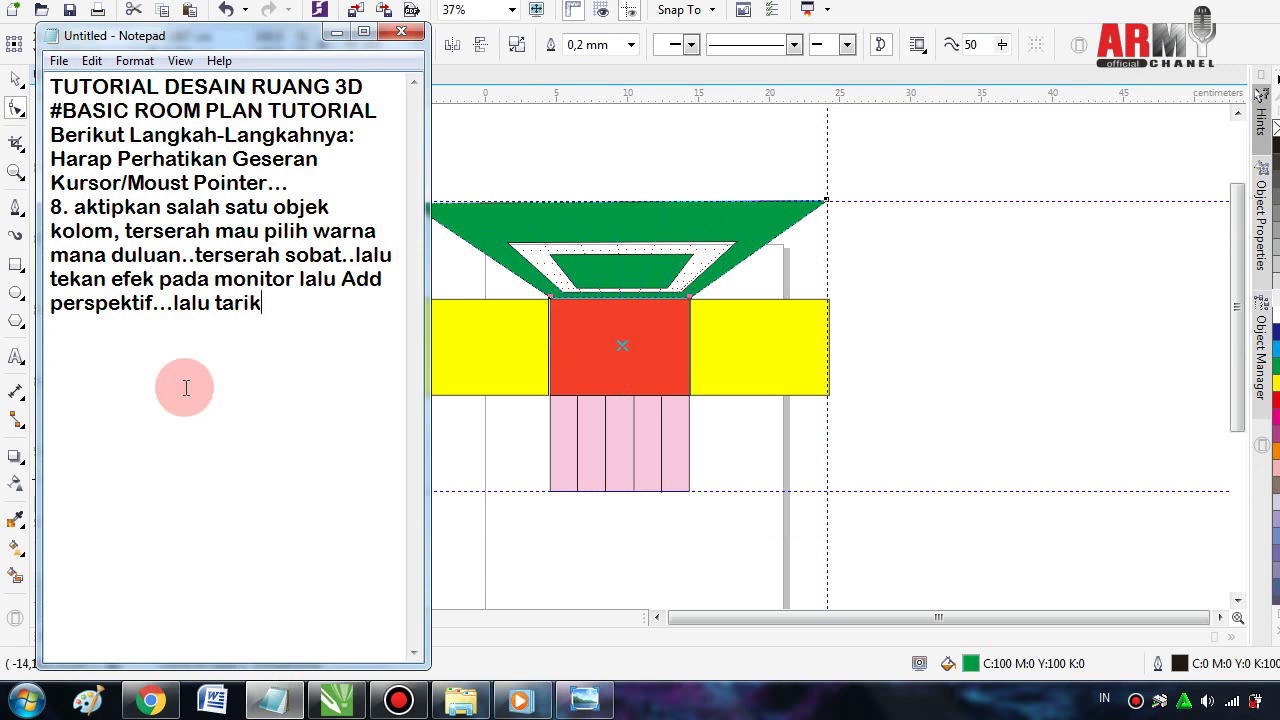
text(tan)
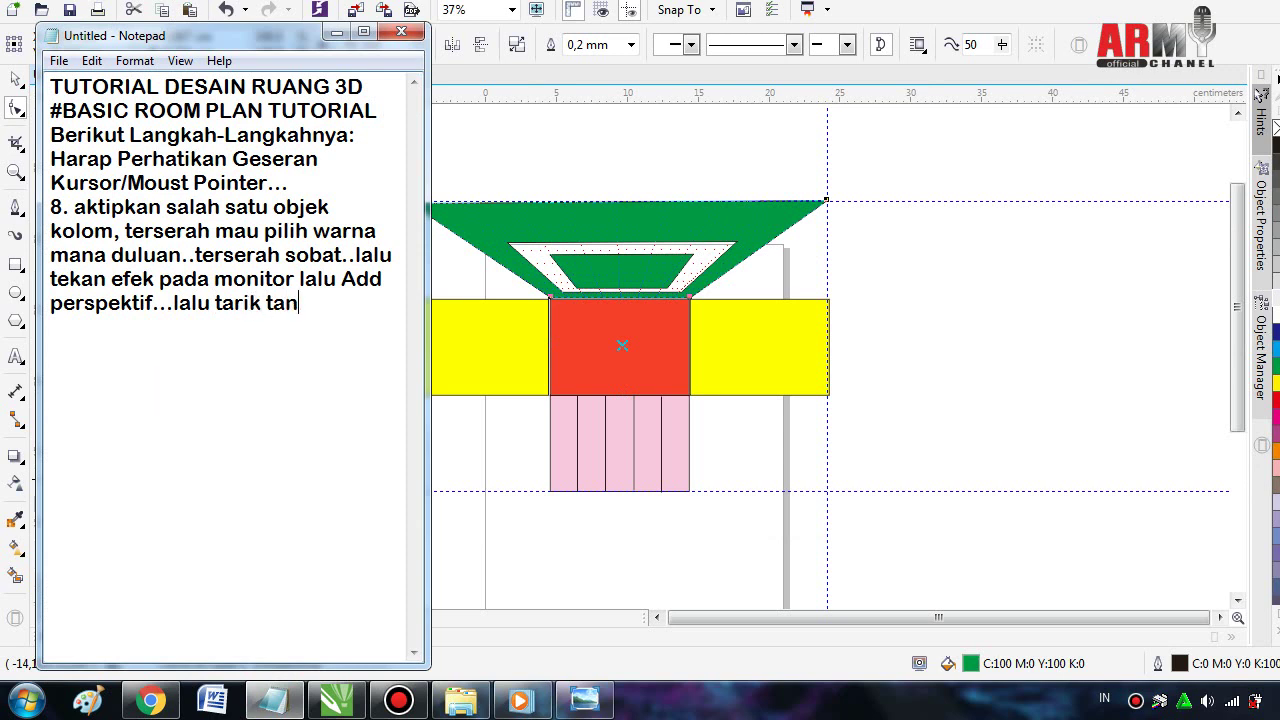
text(da kota)
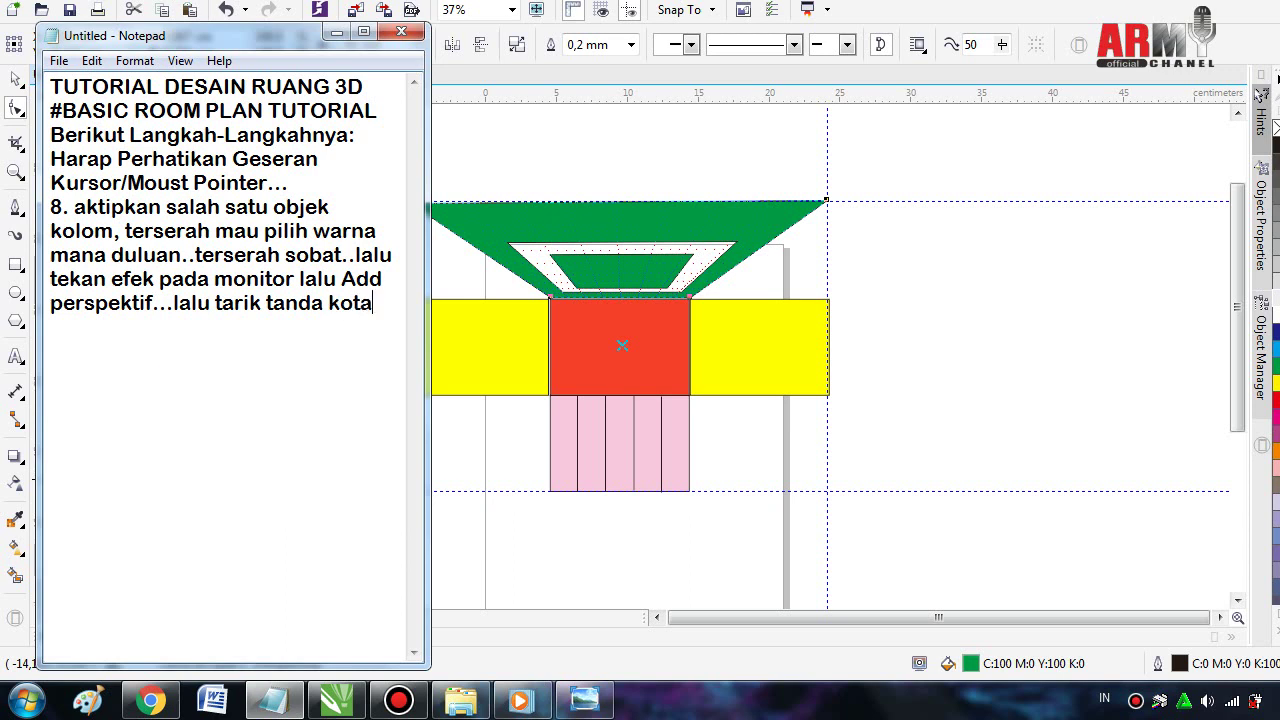
text(k hita)
text(m)
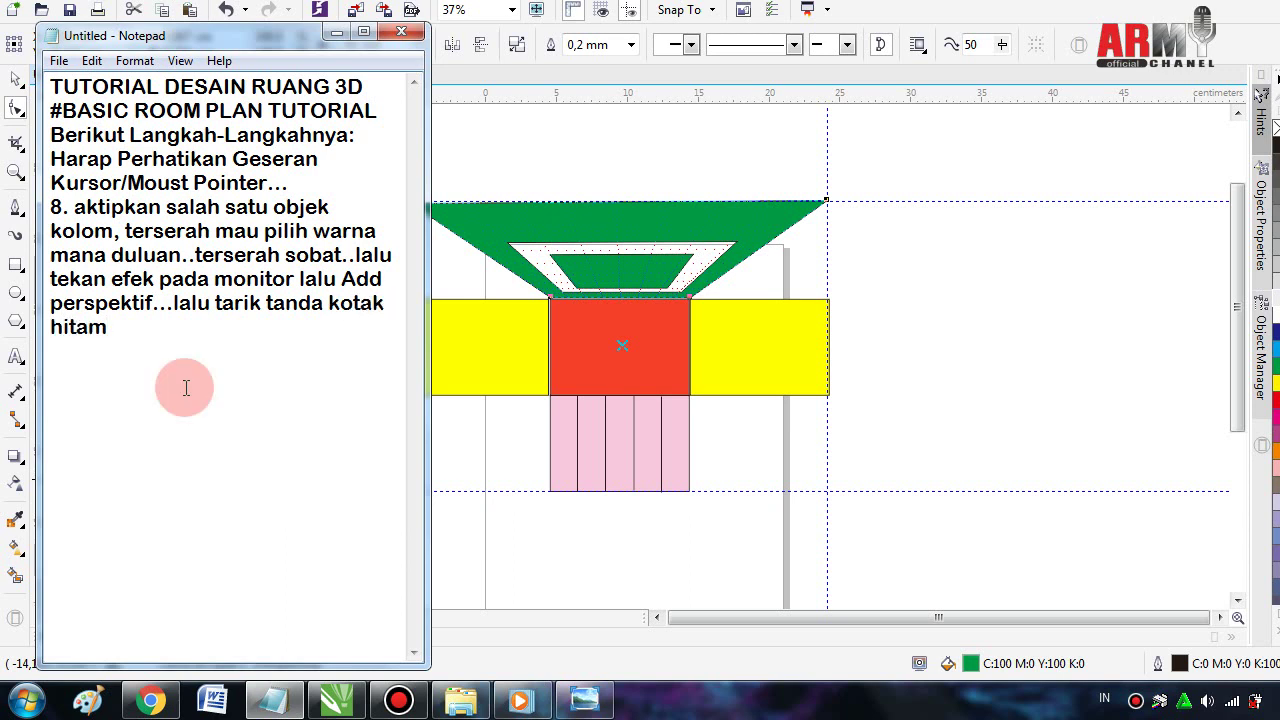
text( pada )
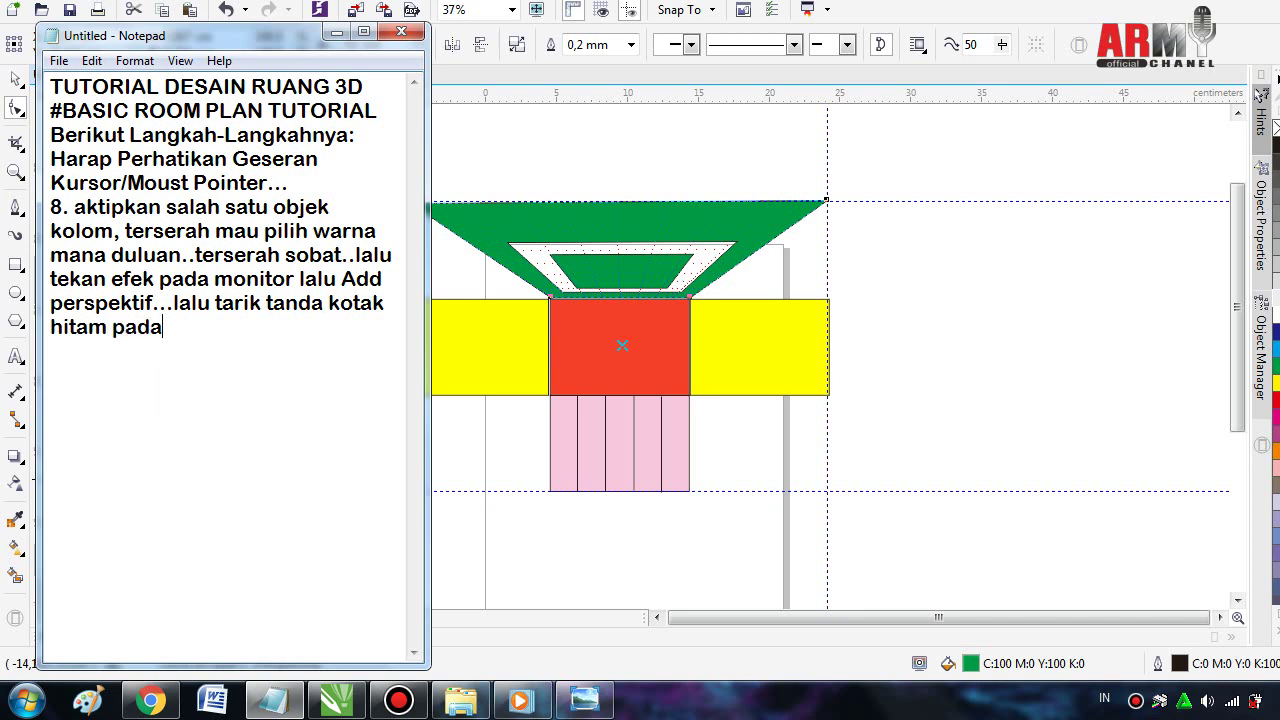
text(kanan)
text( da)
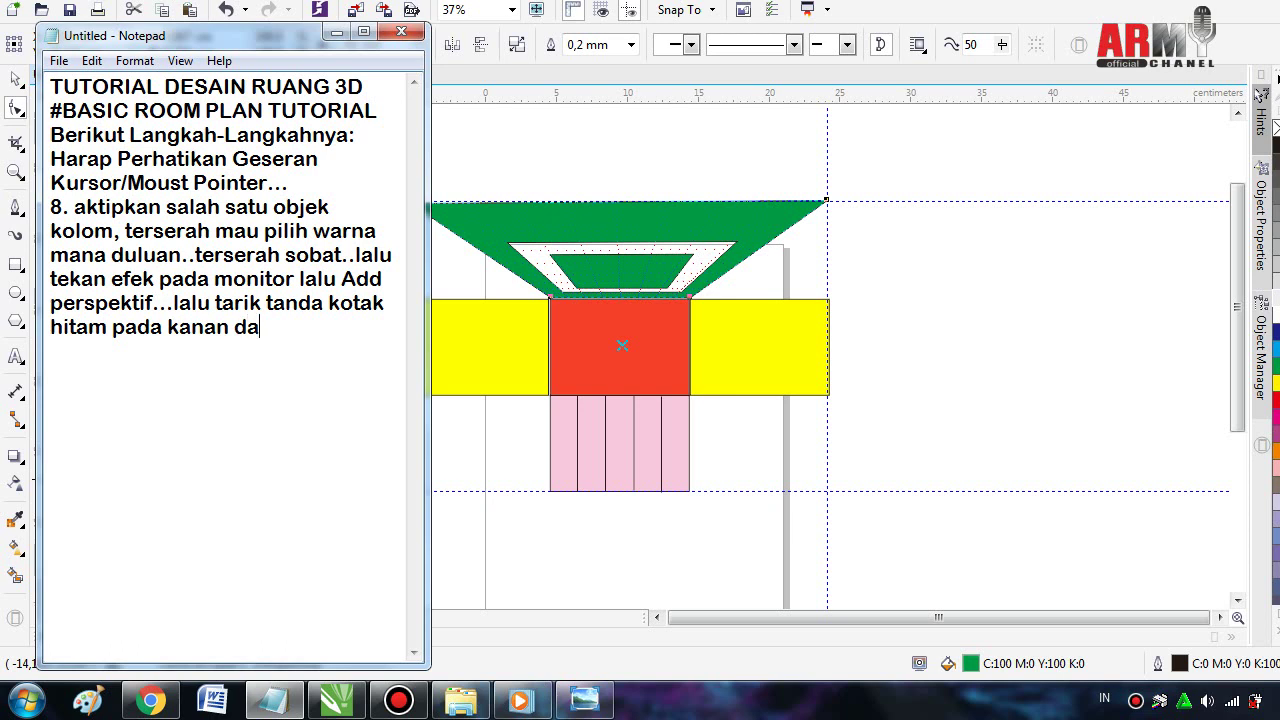
text(n kir)
text(i..li)
text(hat ha)
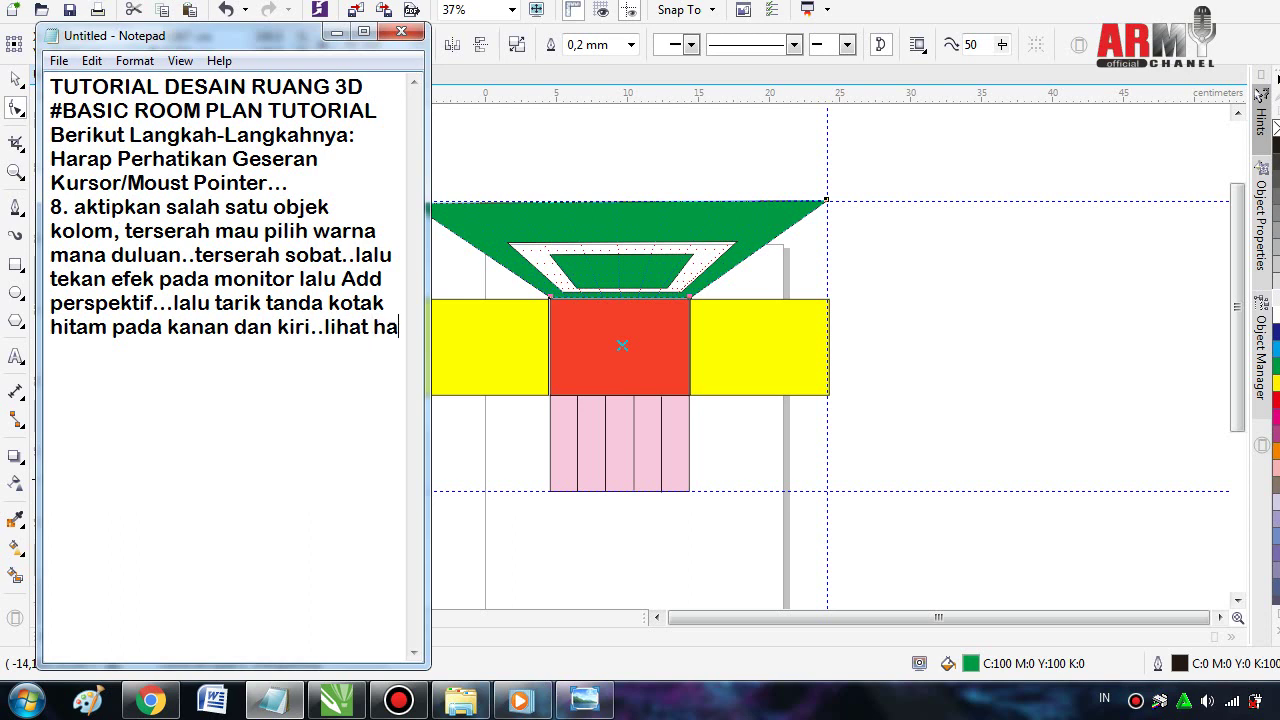
text(silnya)
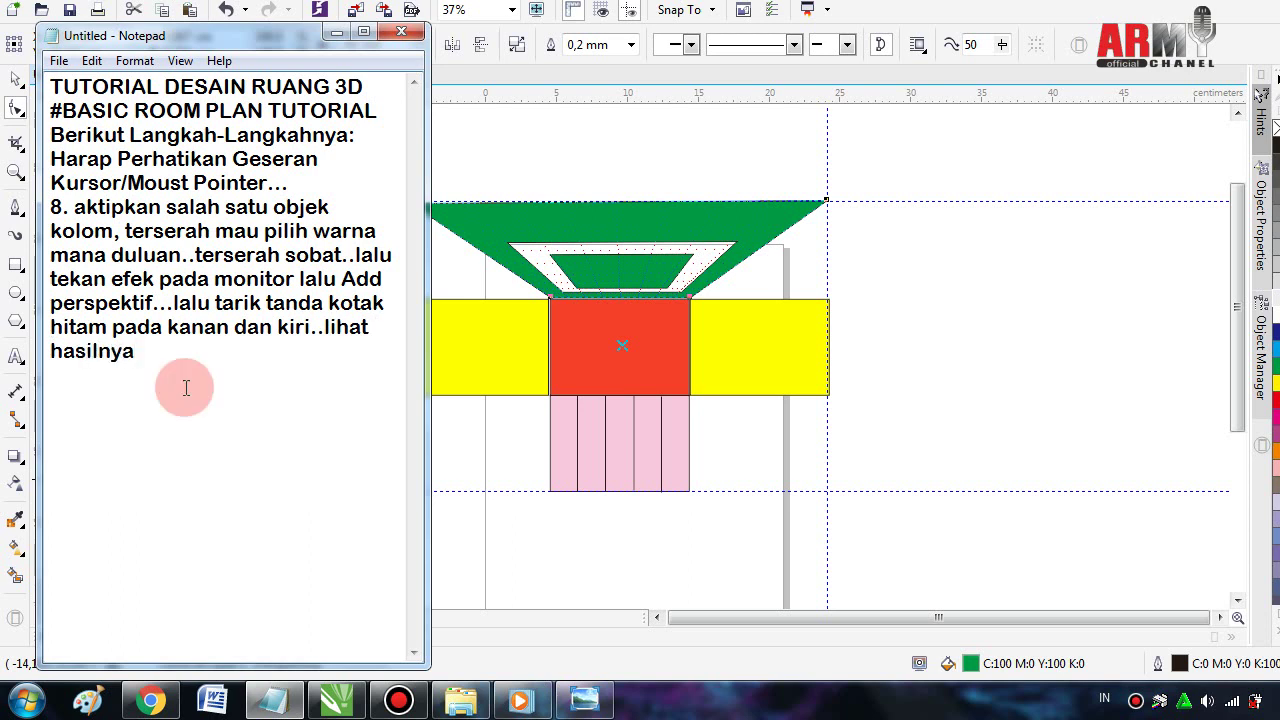
text(. J)
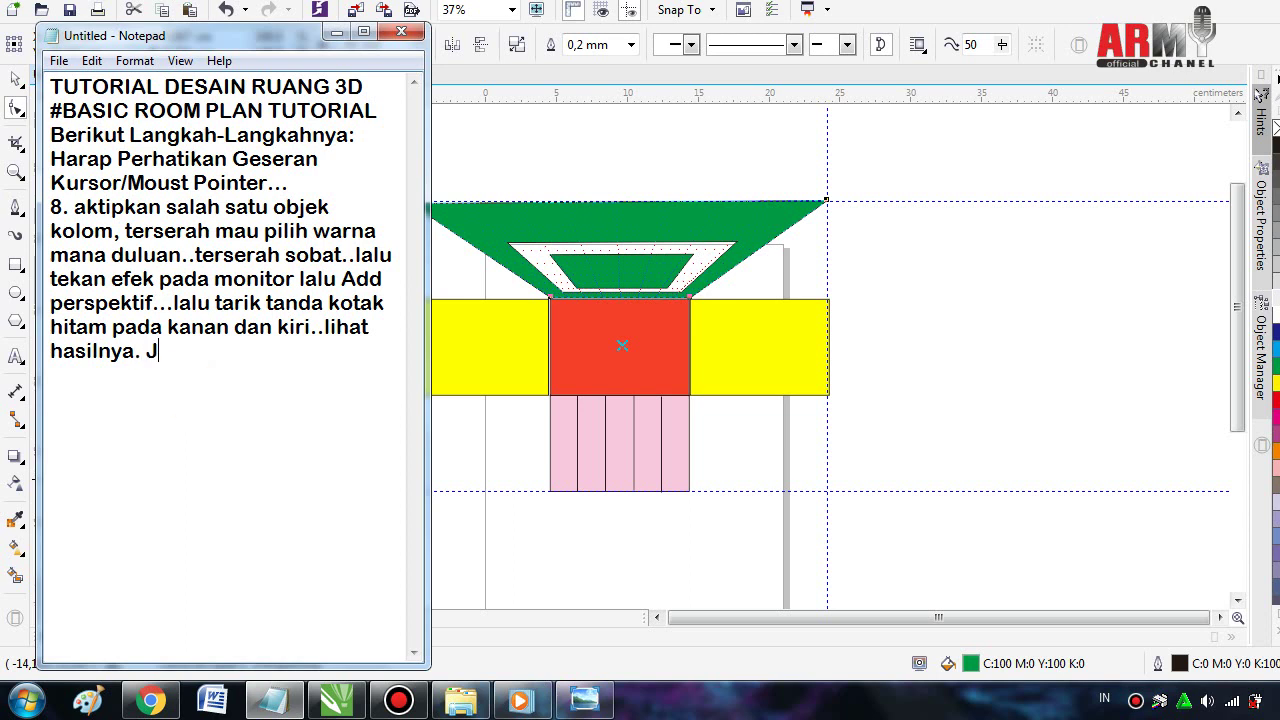
text(angan l)
text(ipa l)
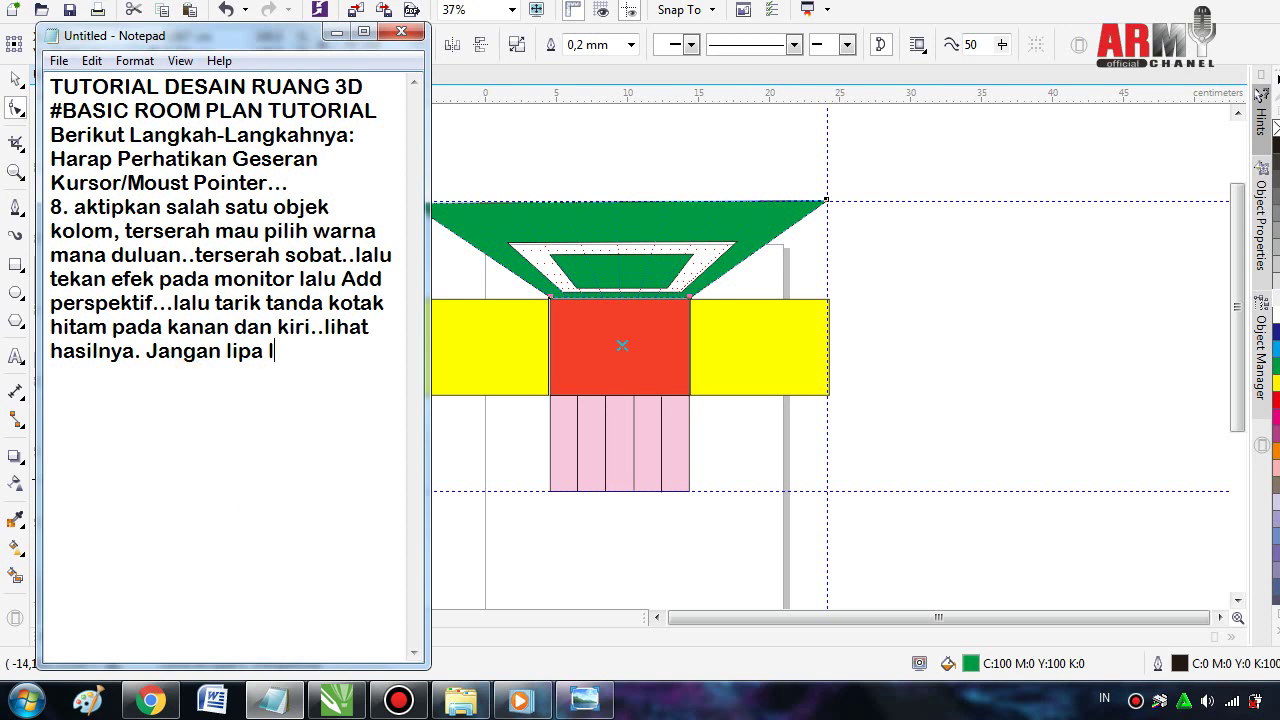
text(akukan tr)
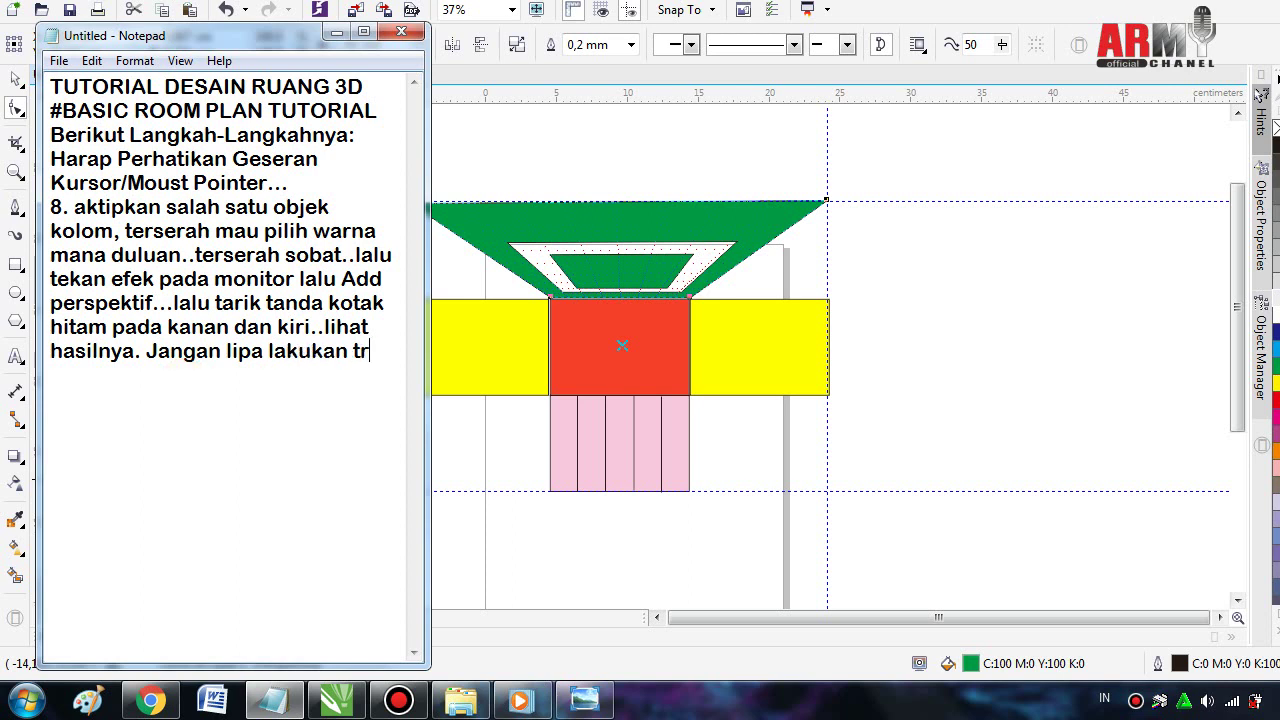
text(ikan s)
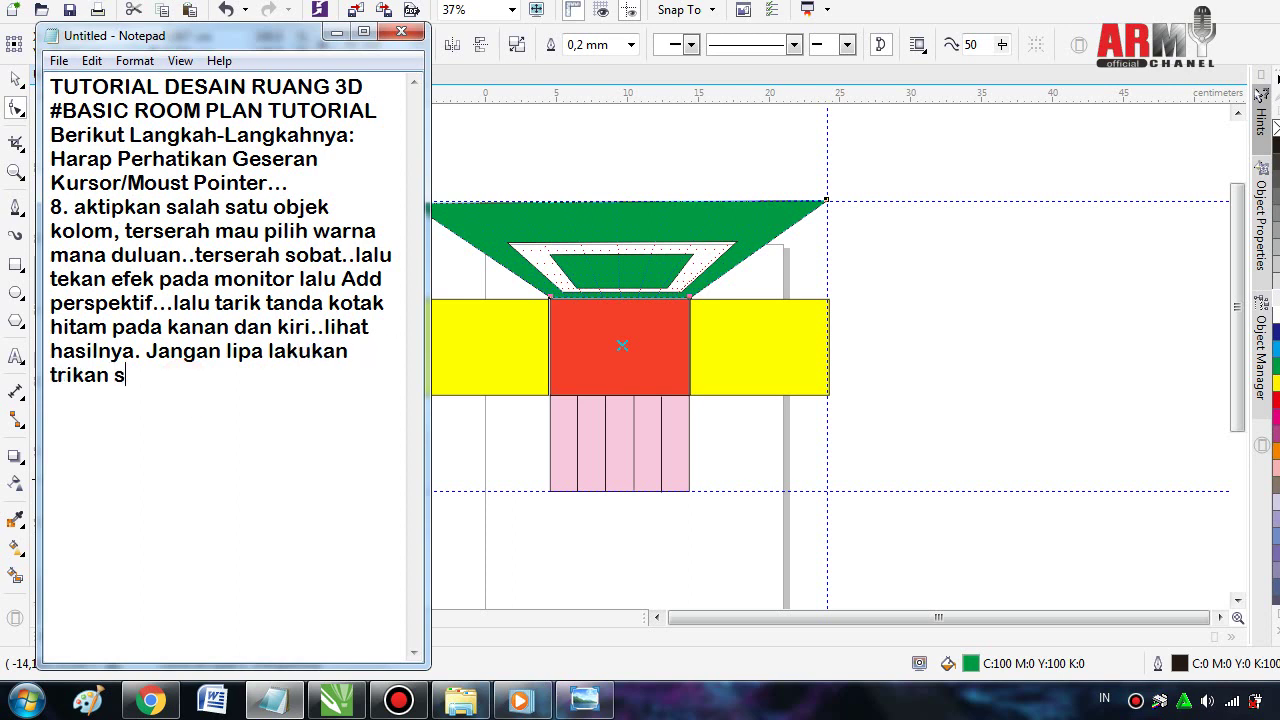
text(esuai)
click(185, 388)
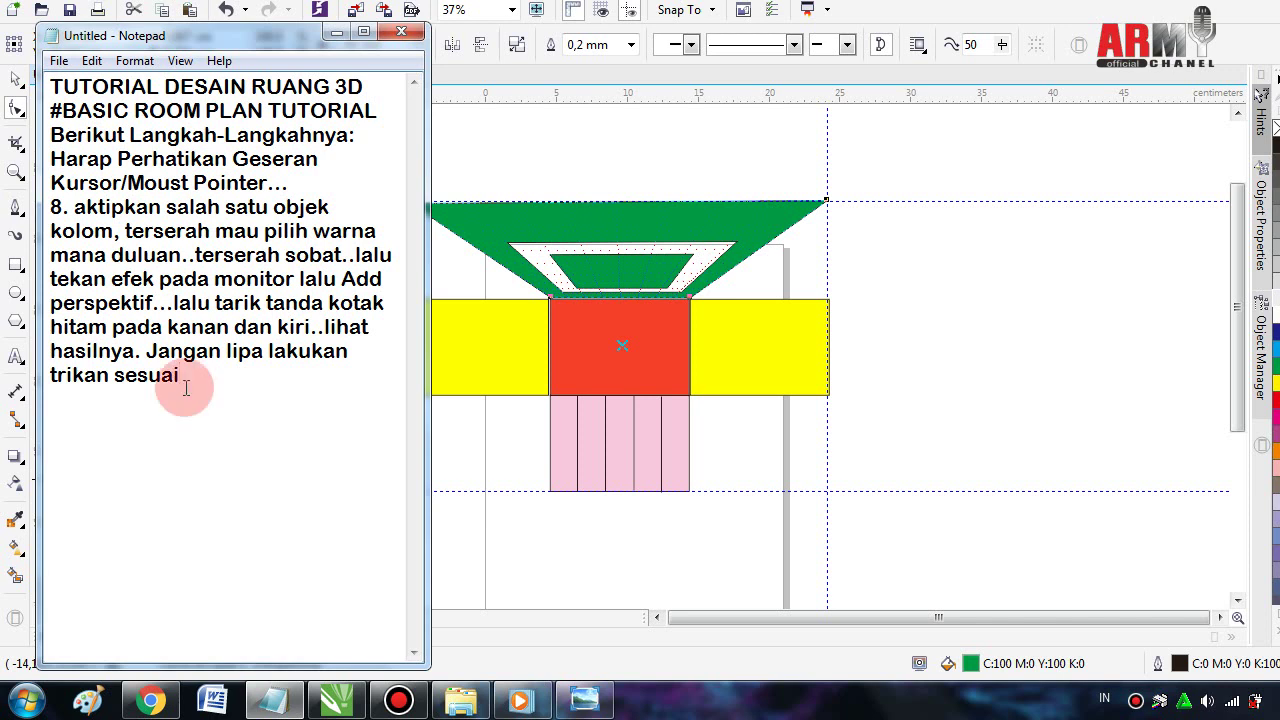
click(185, 388)
key(BackSpace)
key(BackSpace)
key(BackSpace)
text(ja)
text(jat)
click(185, 388)
text(r de)
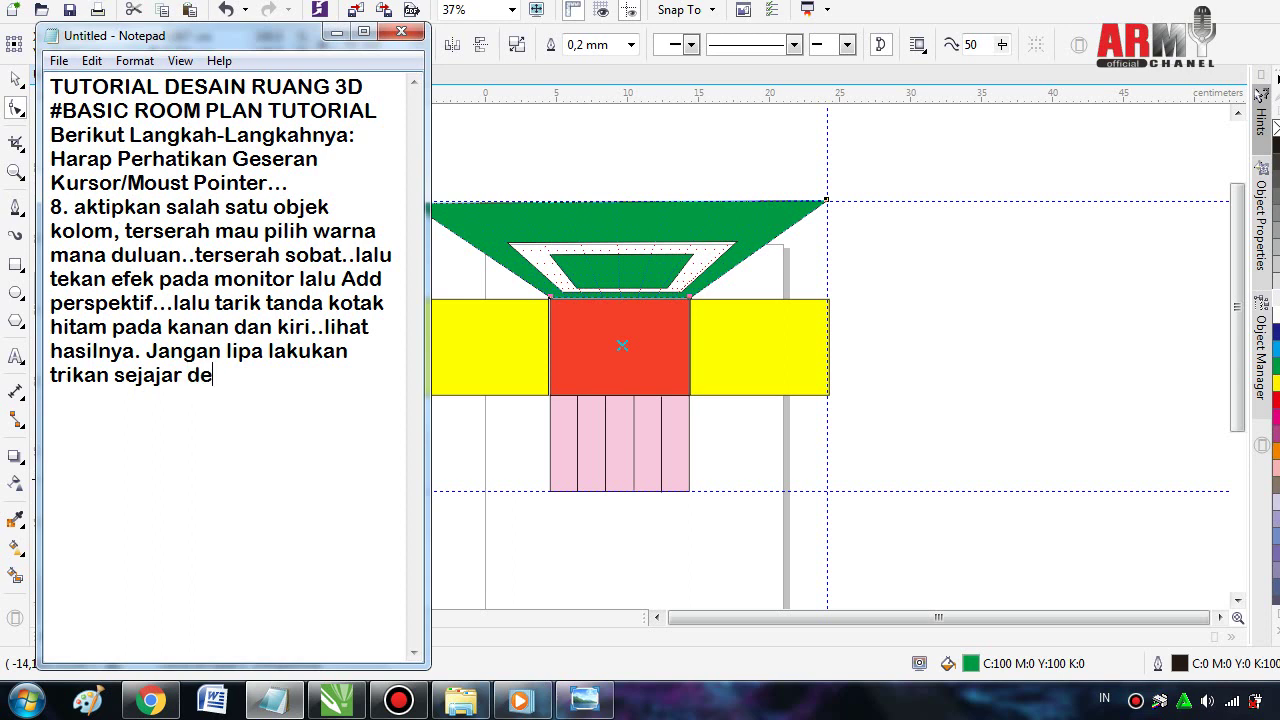
text(ngan gar)
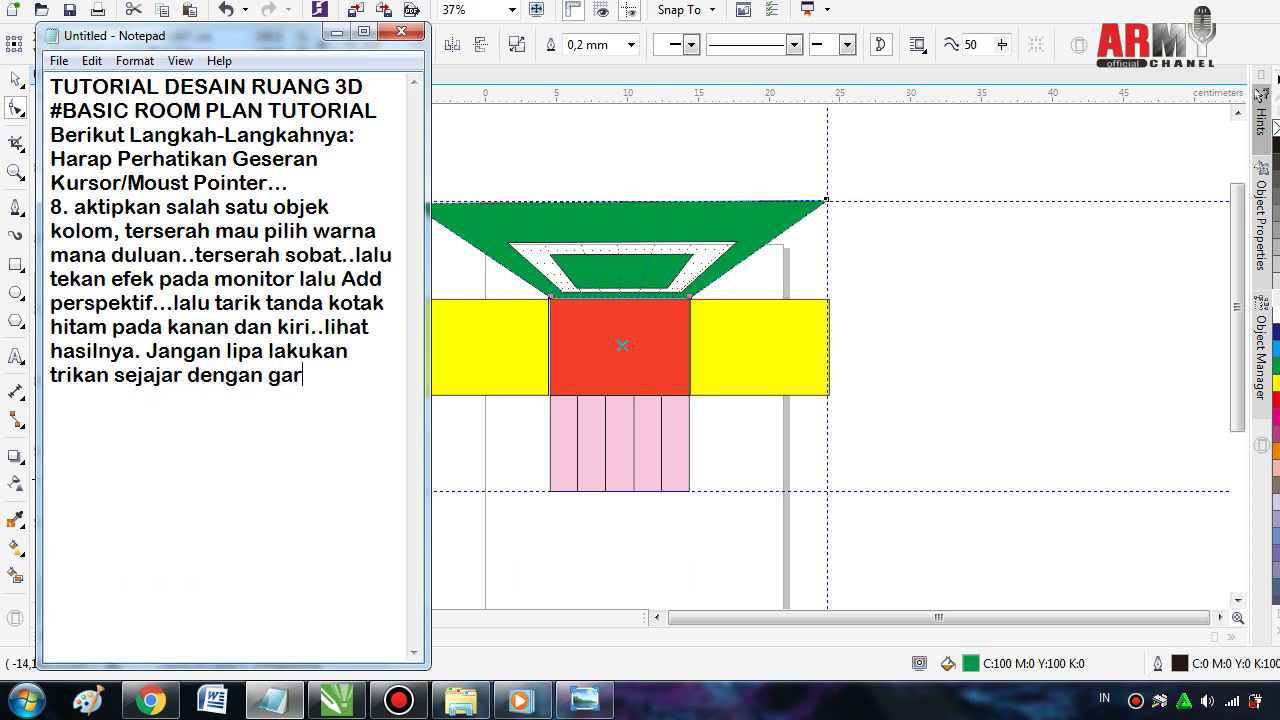
text(is bant)
text(u)
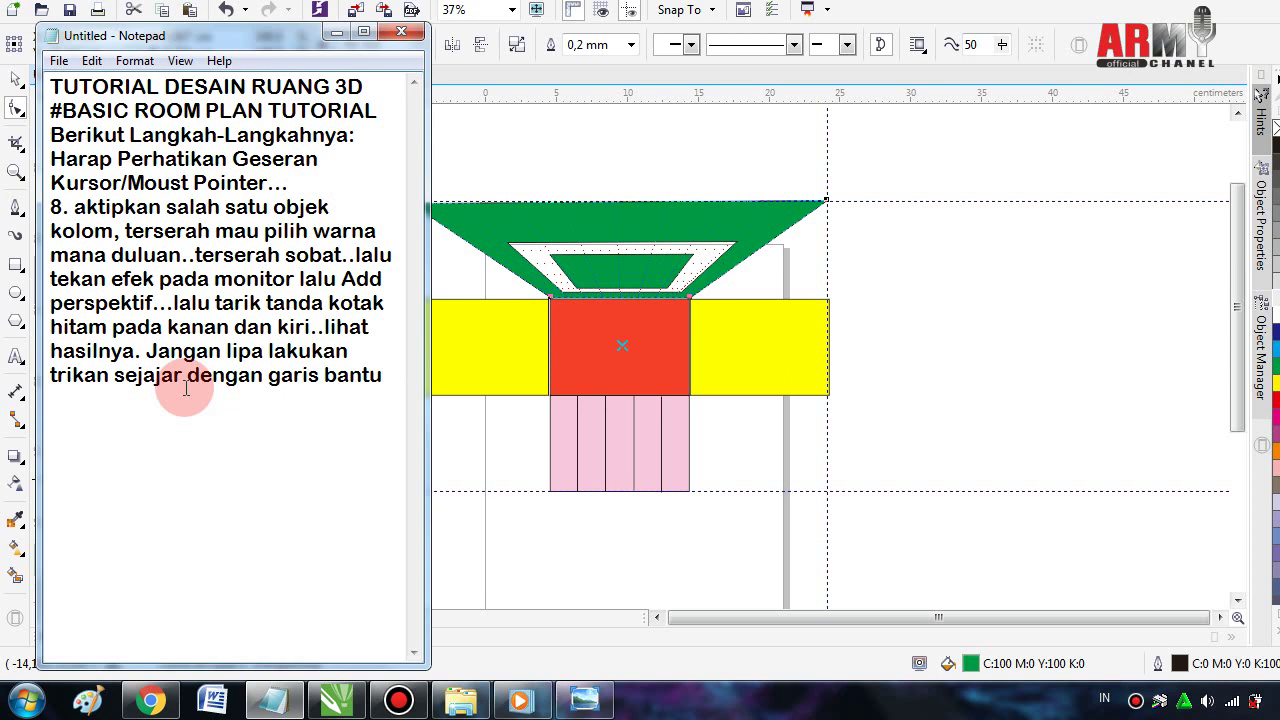
text( yg )
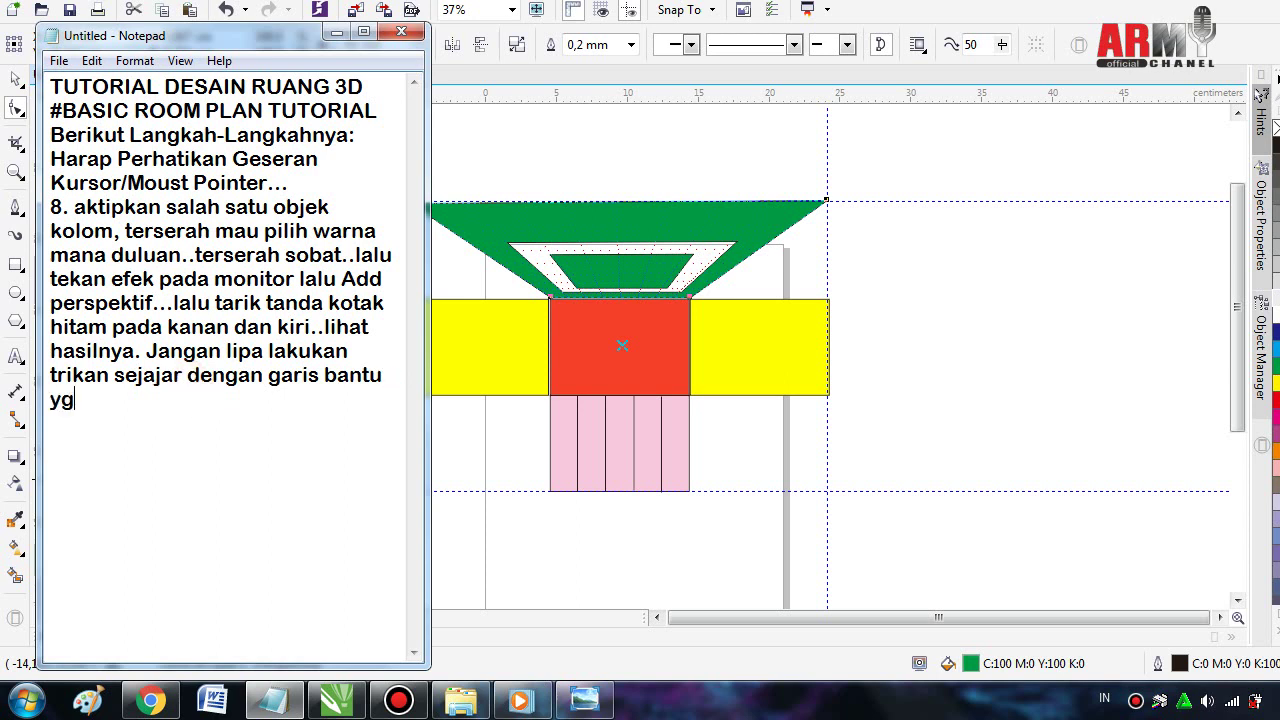
text(kita pasa)
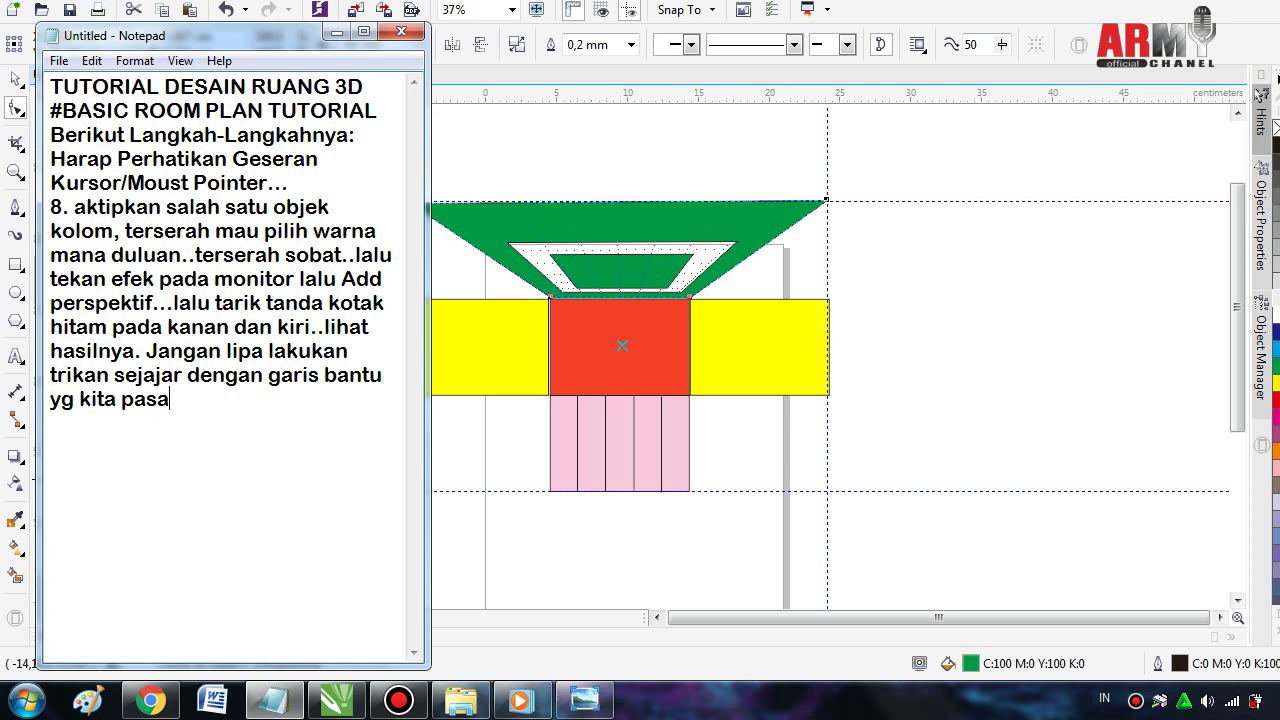
text(ng se)
text(belumnya)
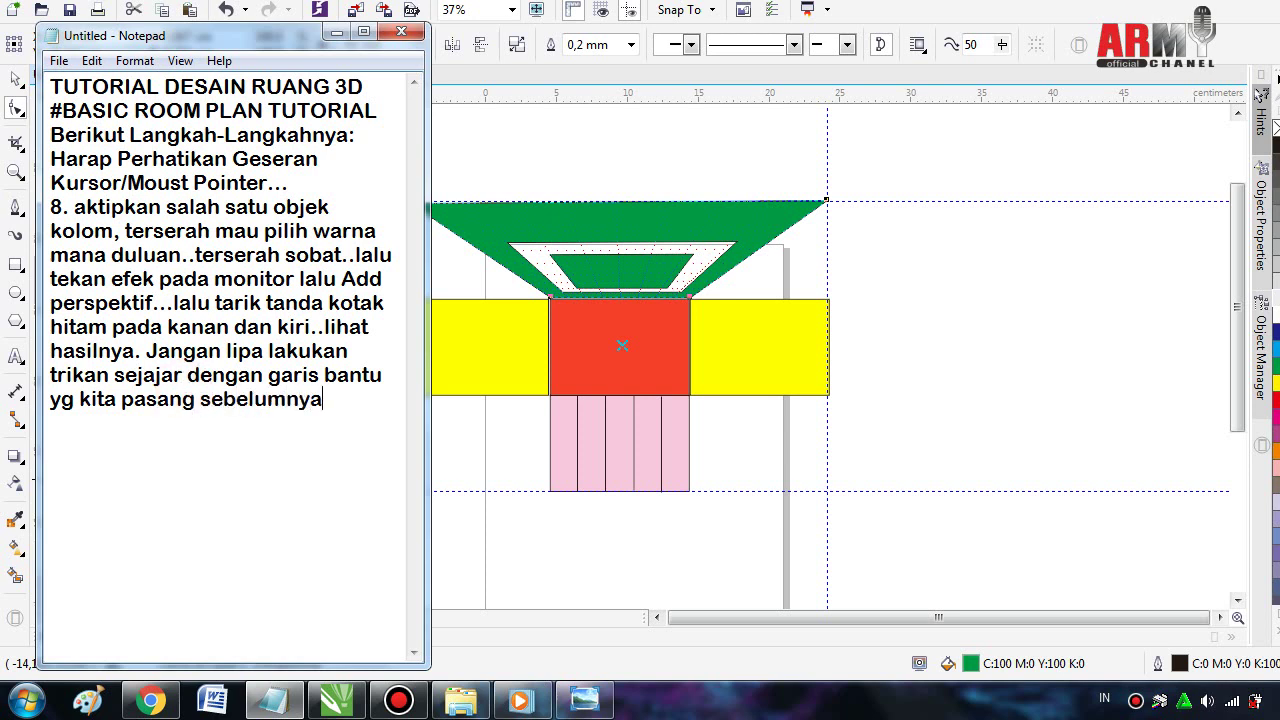
text(.)
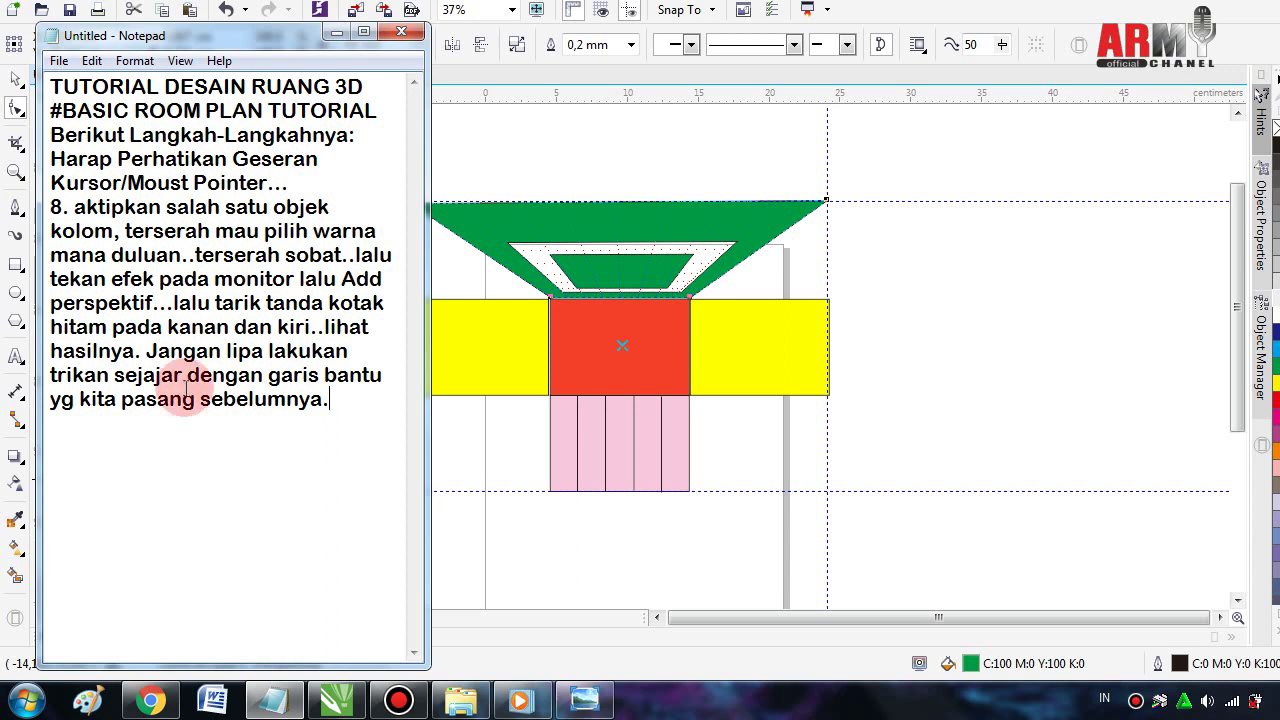
key(Return)
text(9)
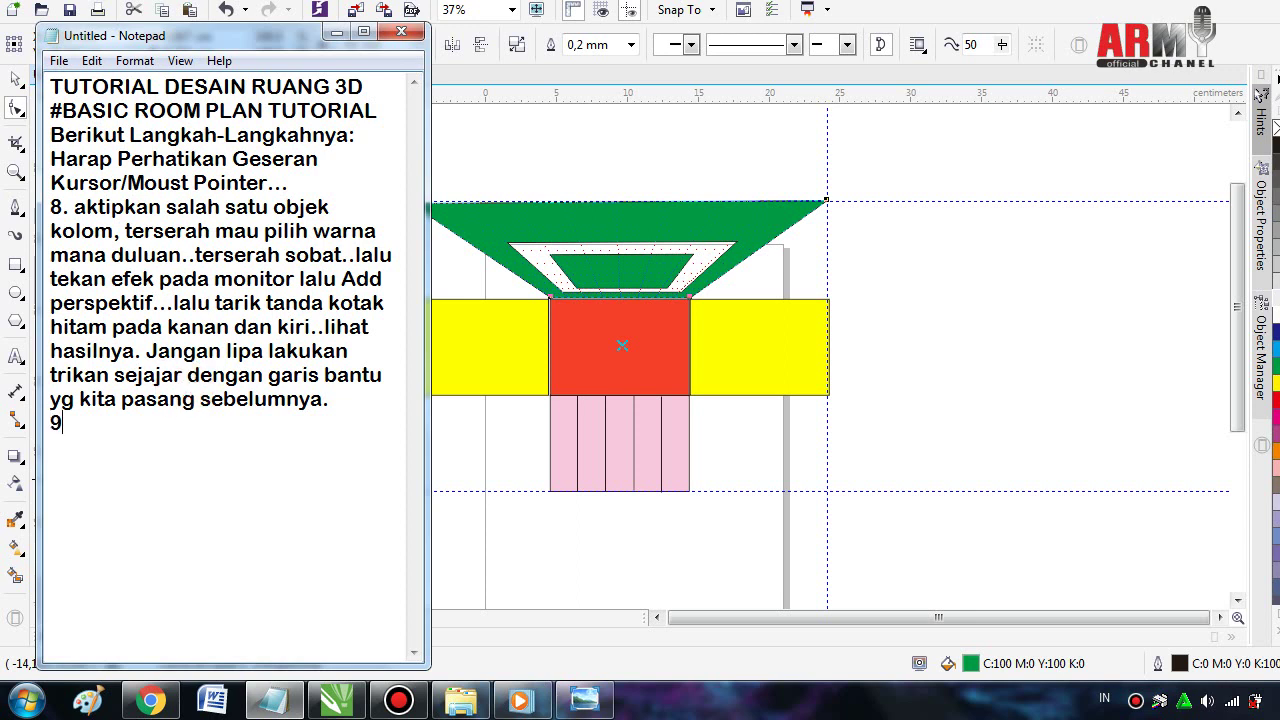
text(. Lakukan)
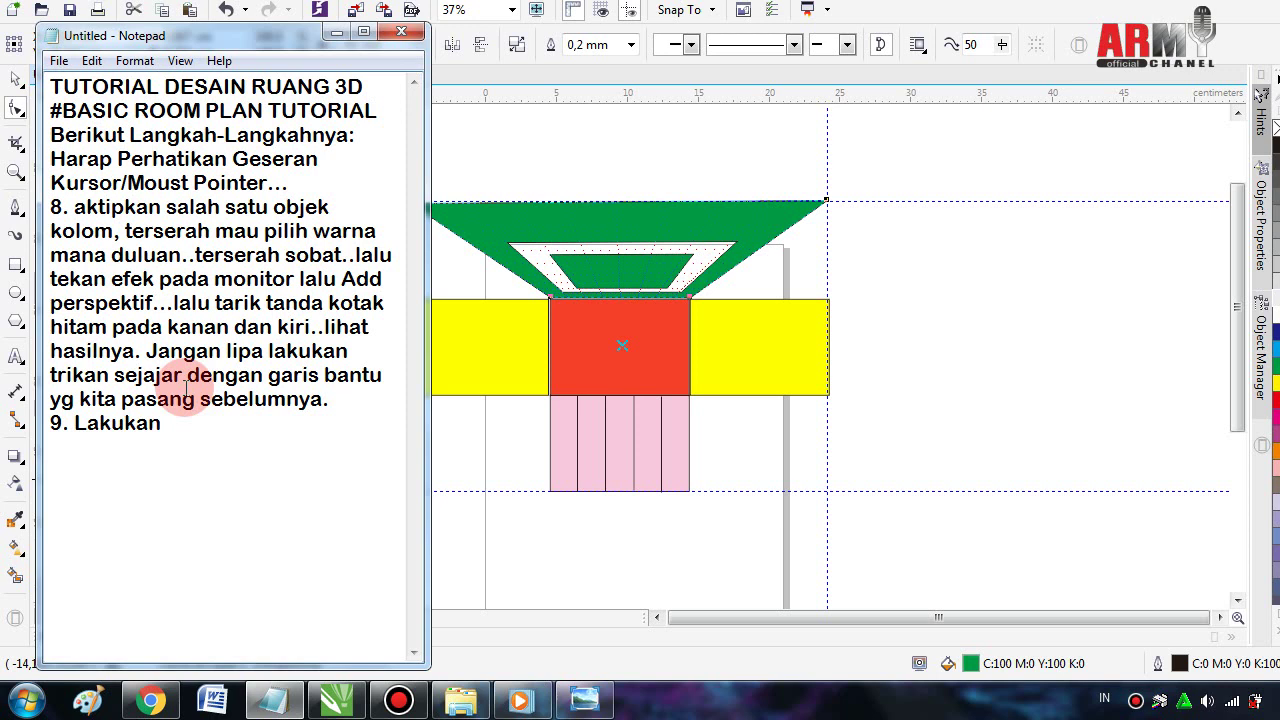
text( pada)
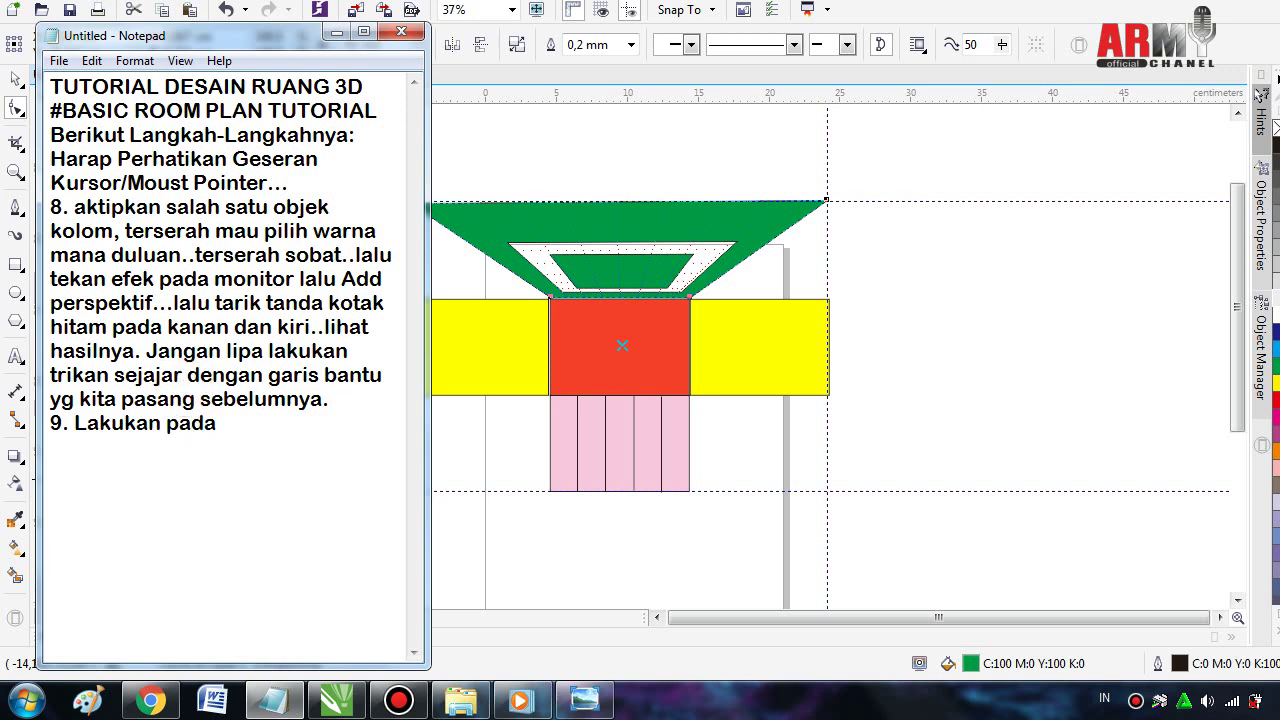
text( semua)
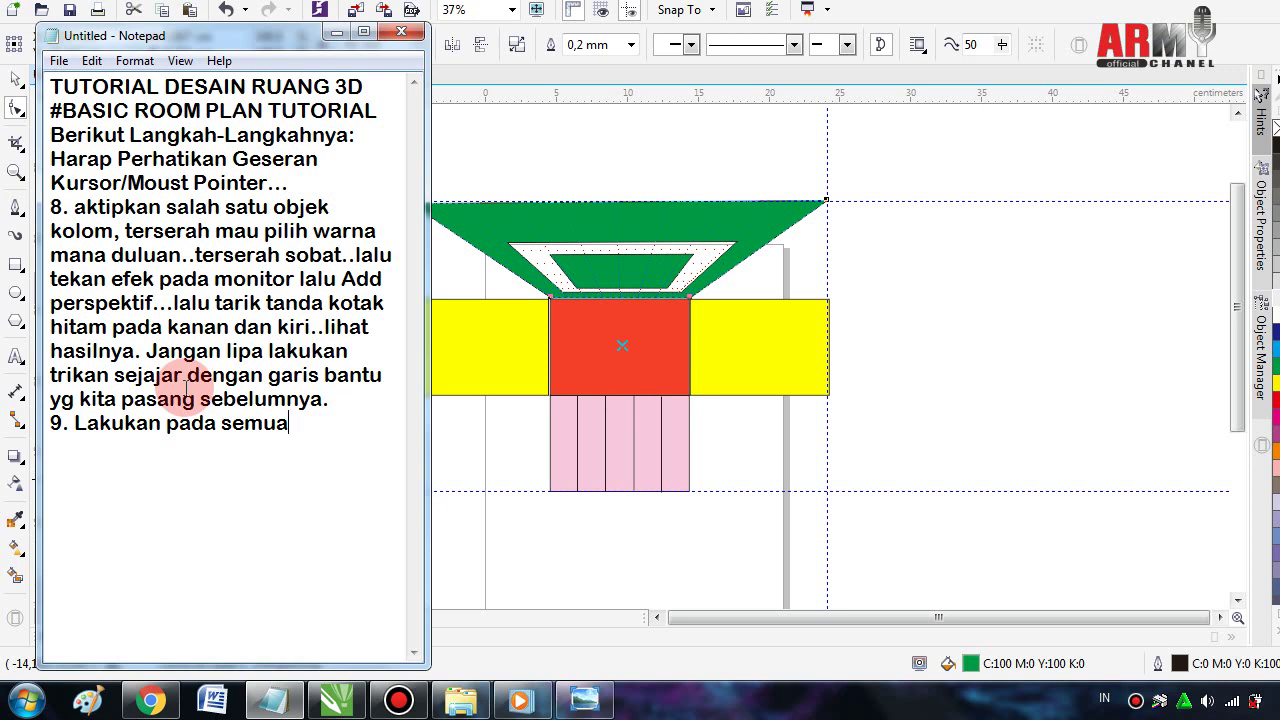
text( k)
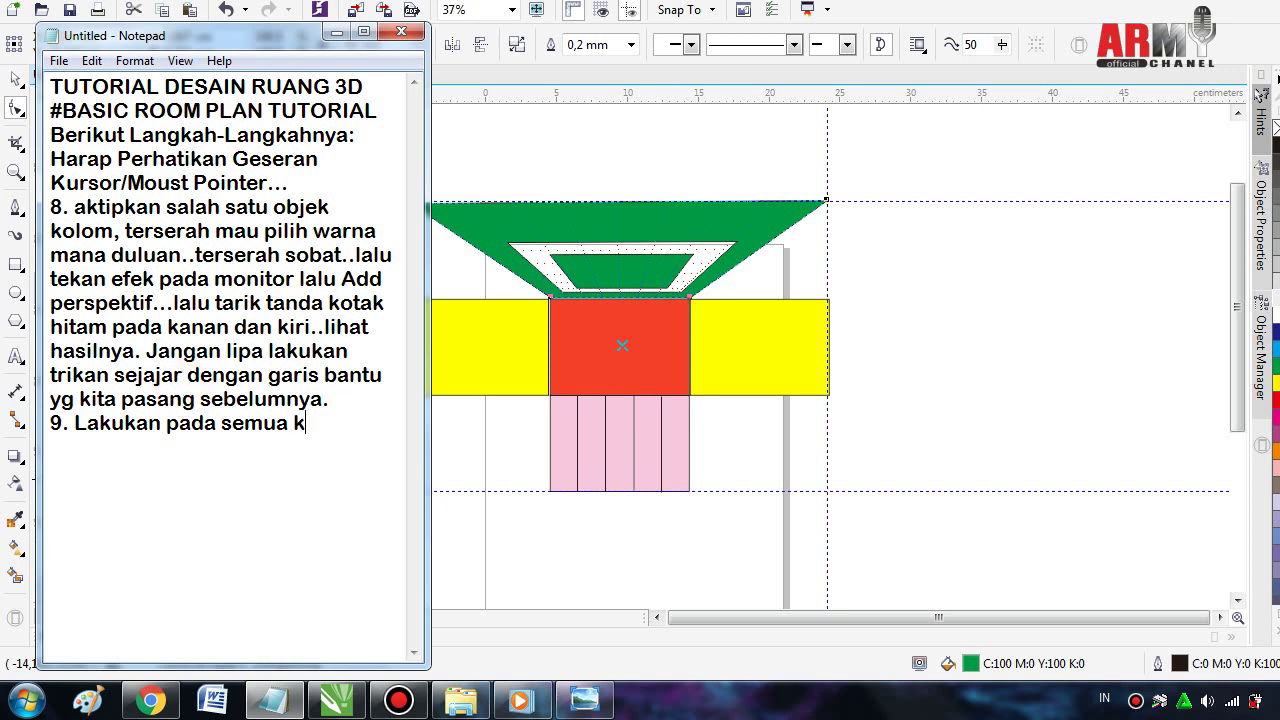
text(otak agar membentuk)
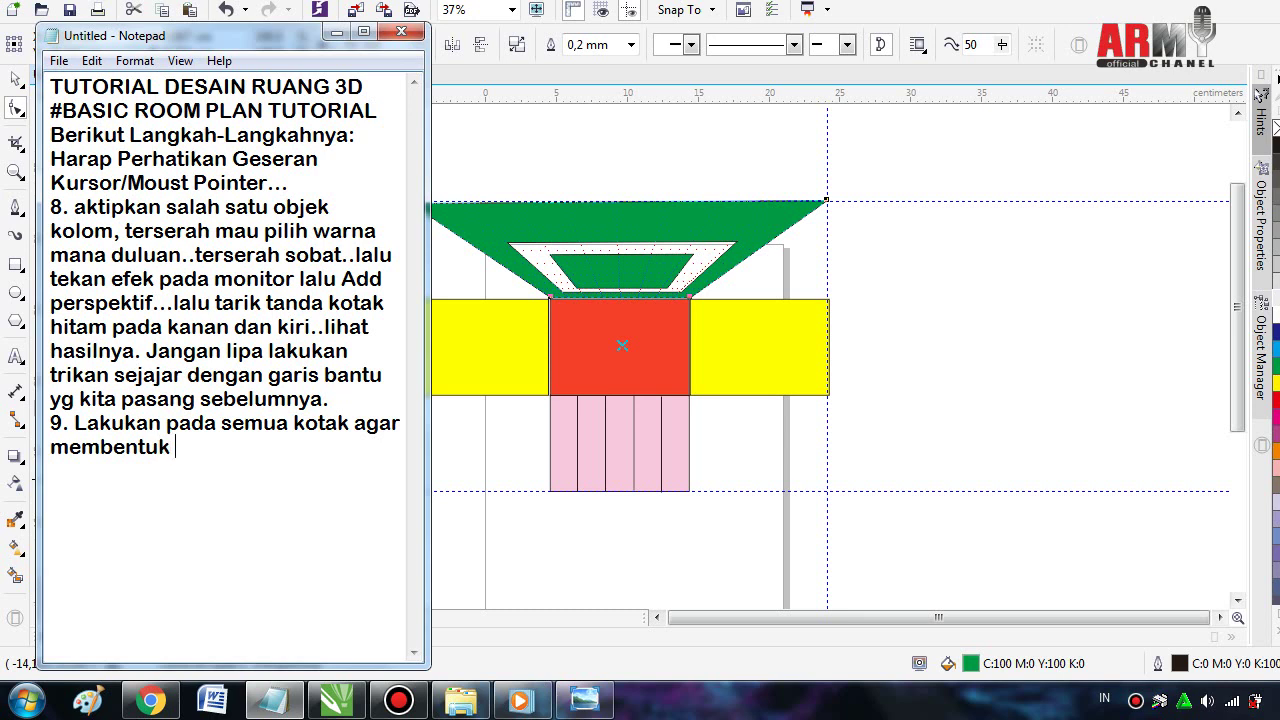
text( ruangan)
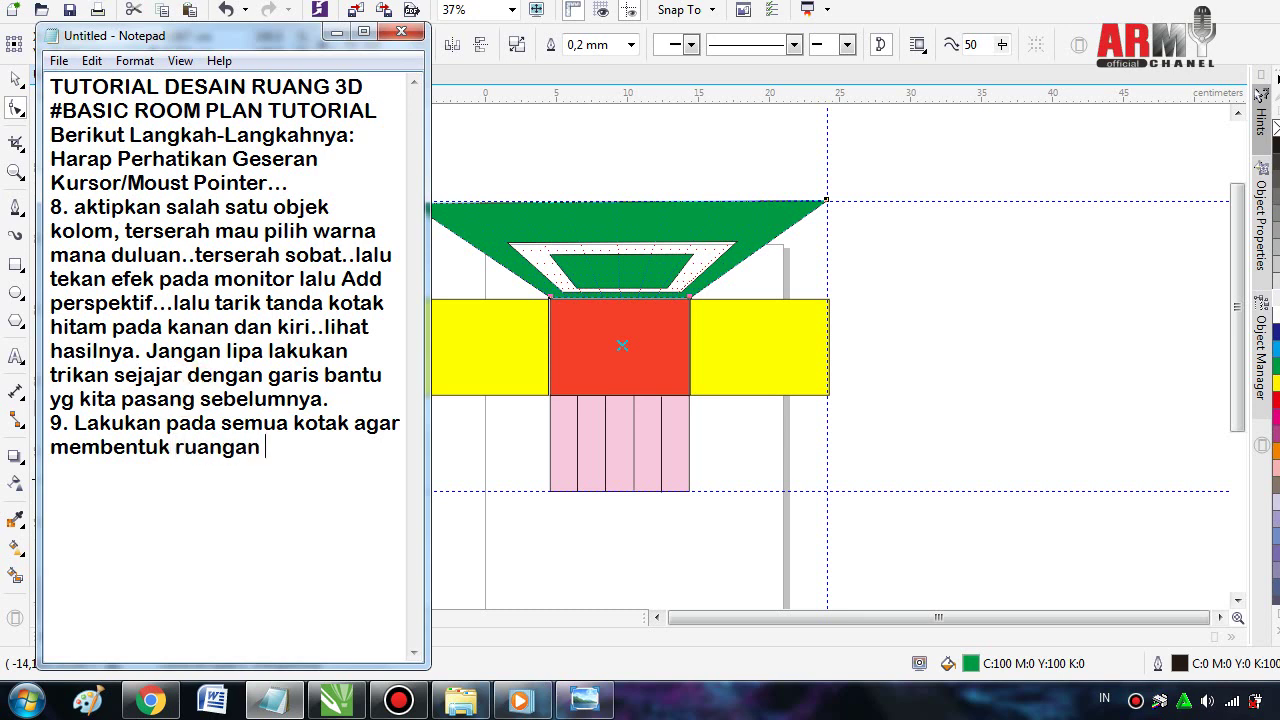
text( 3D)
text(, )
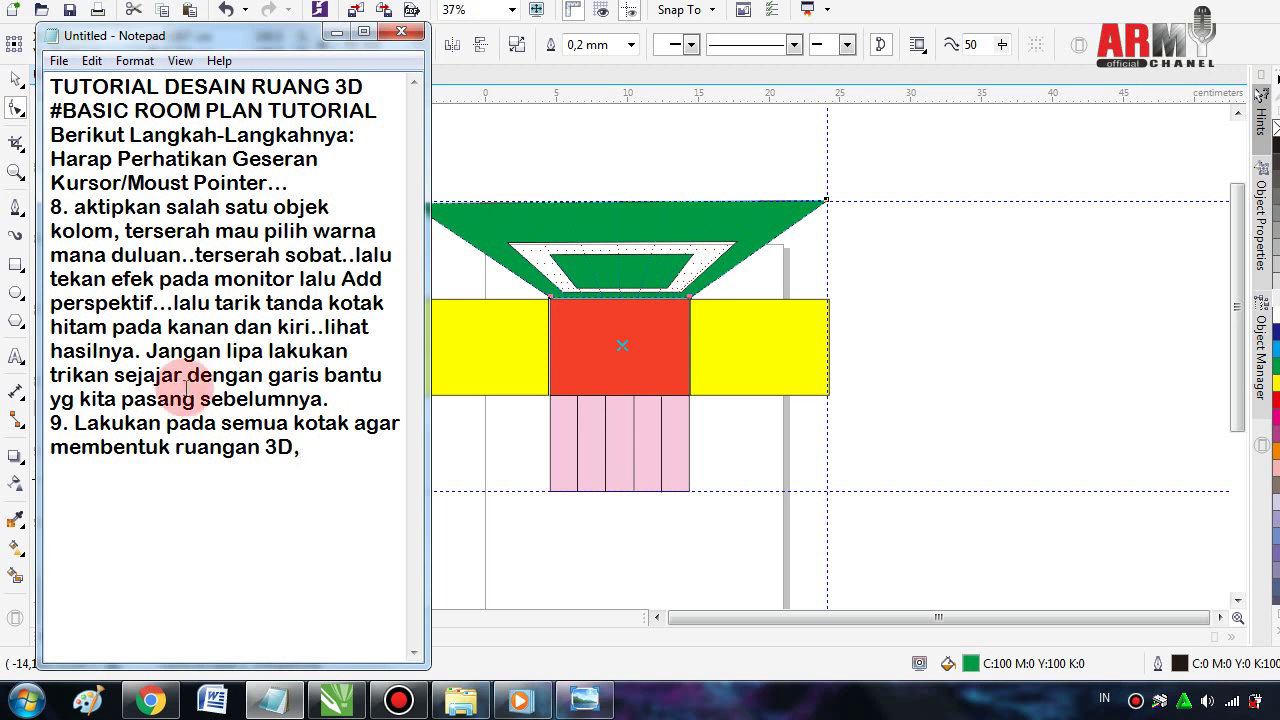
text(Lantai,)
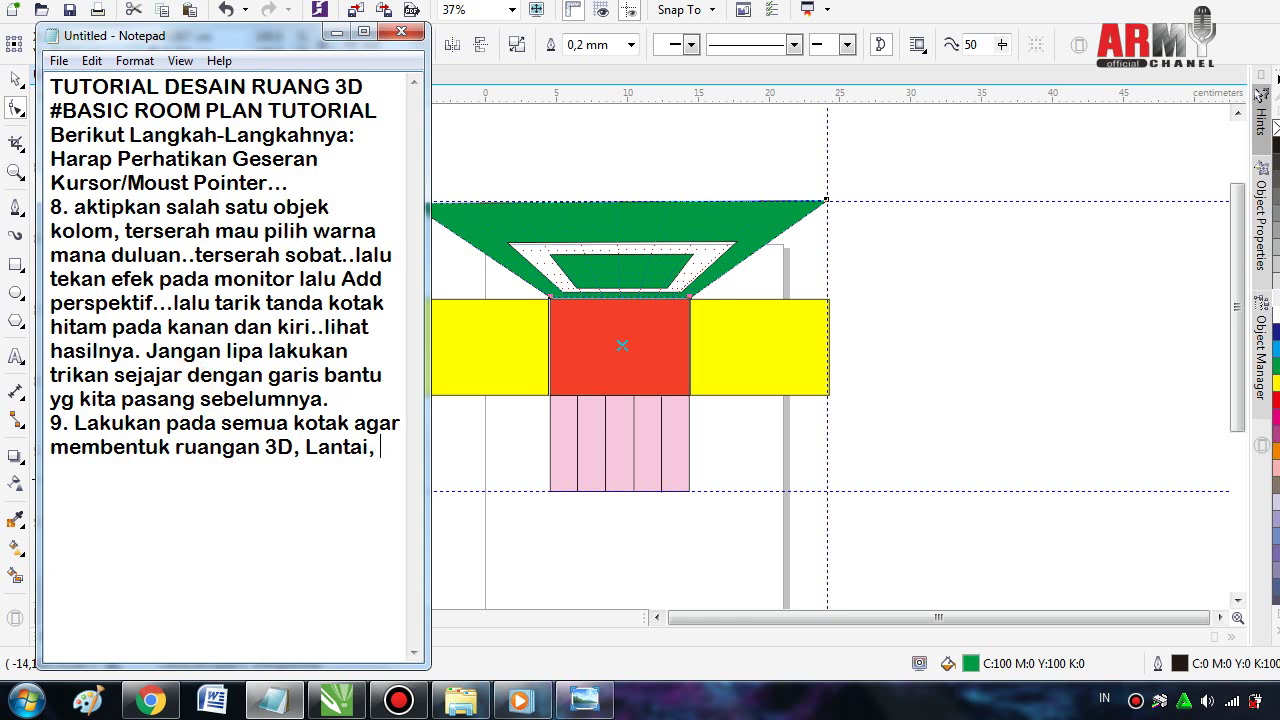
text( Dinding )
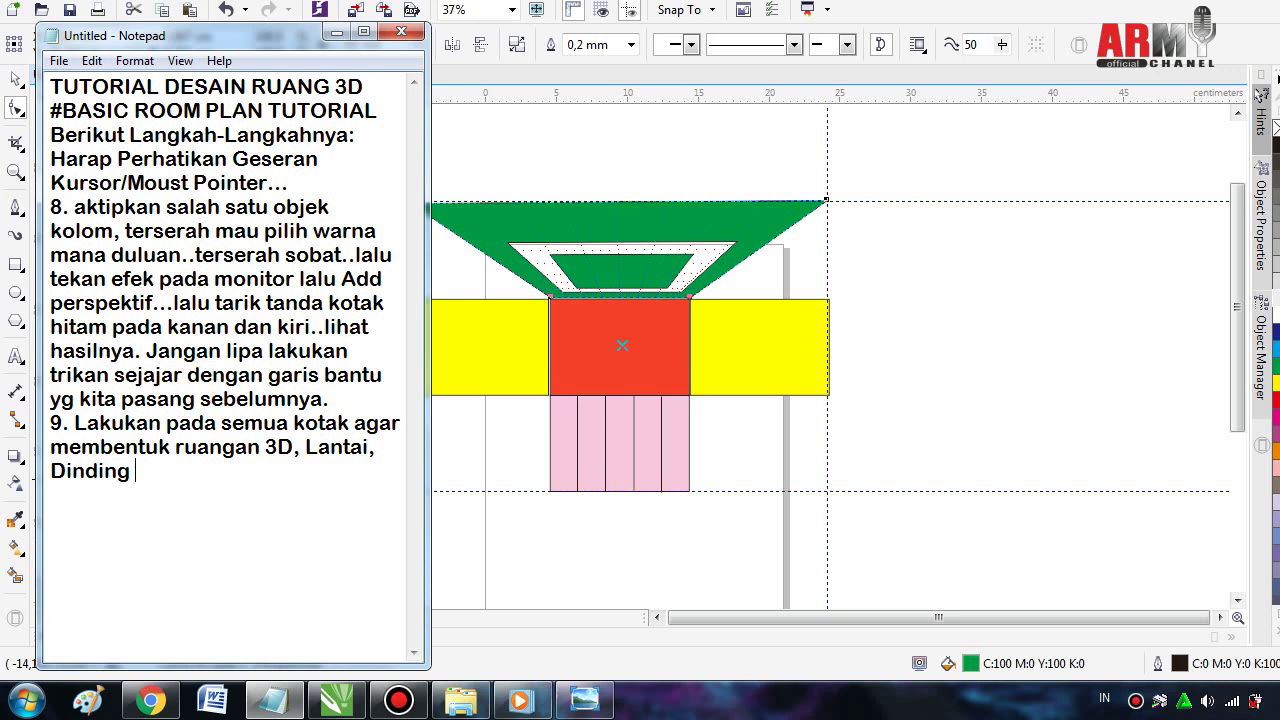
text(dan Pl)
text(apon)
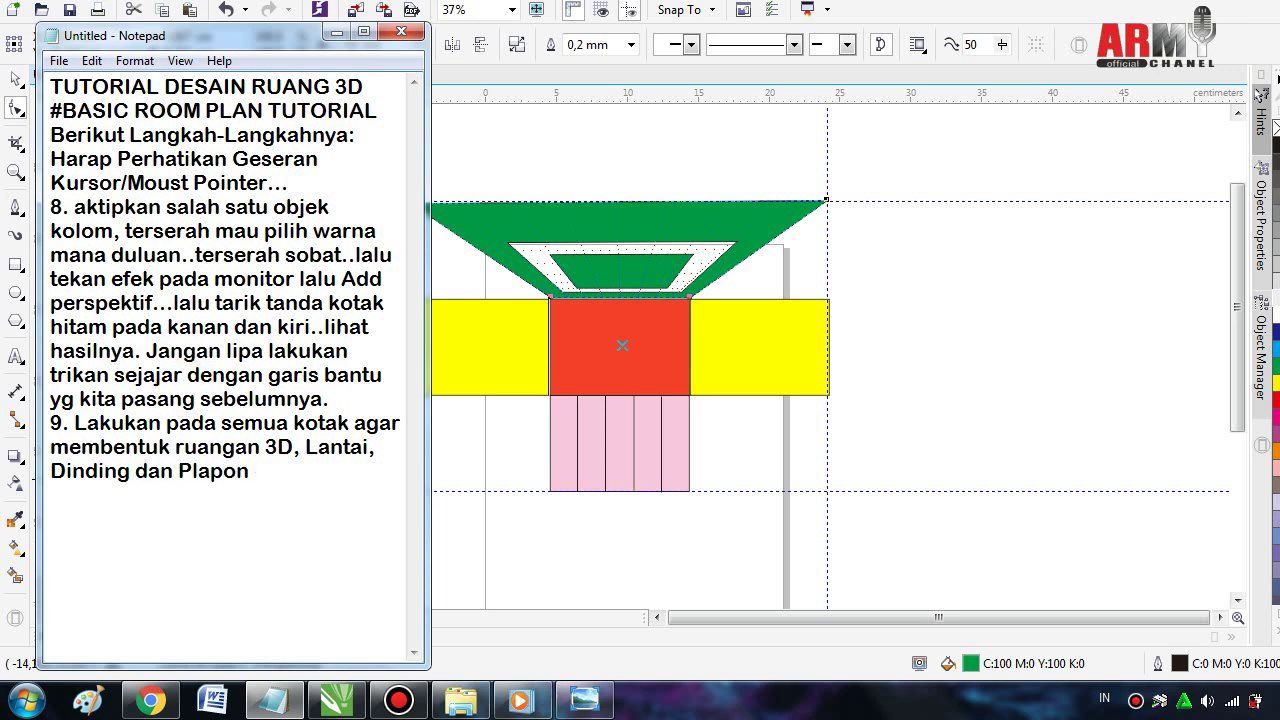
text(.)
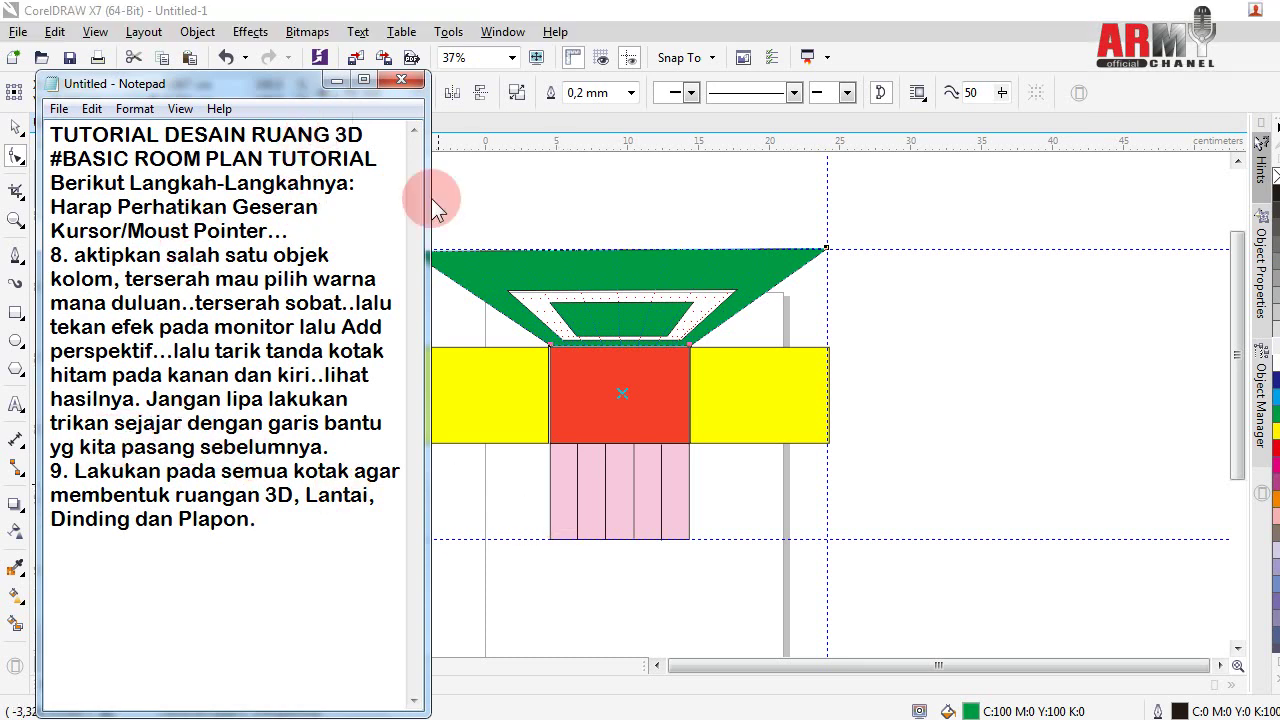
- Draw a black 9,807 cm horizontal Bezier line across the upper pink floor
click(15, 130)
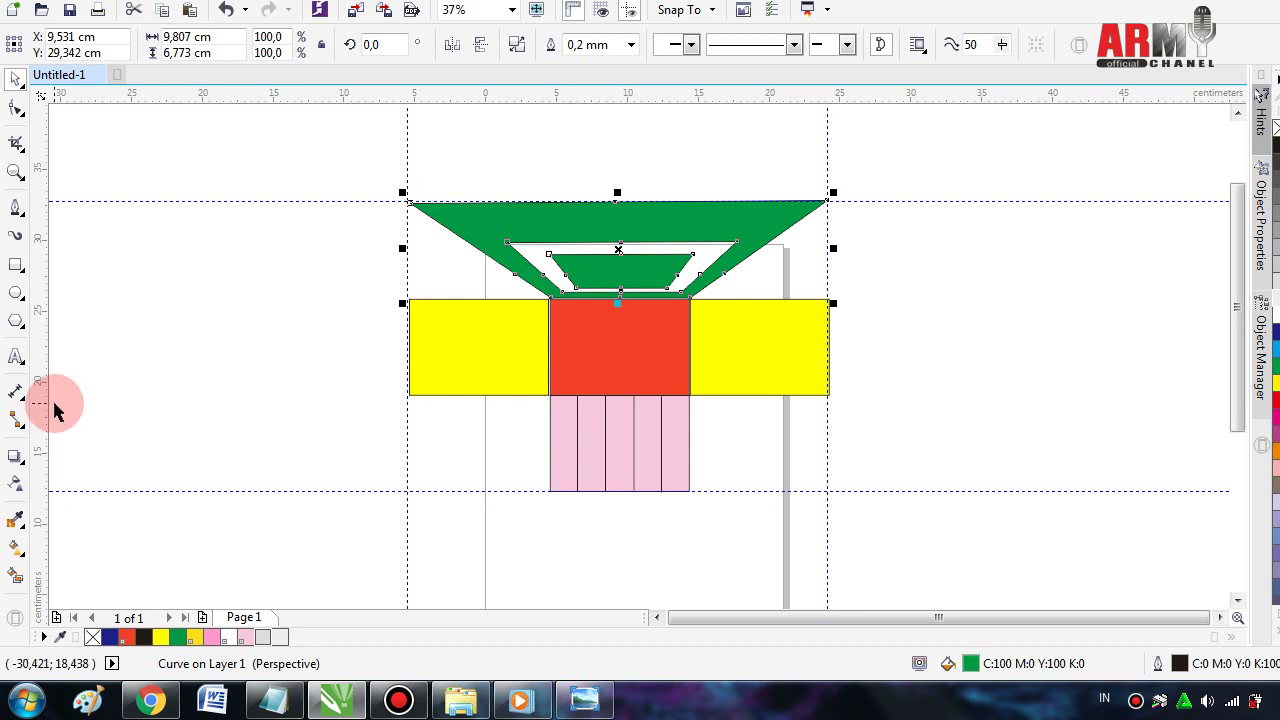
click(21, 212)
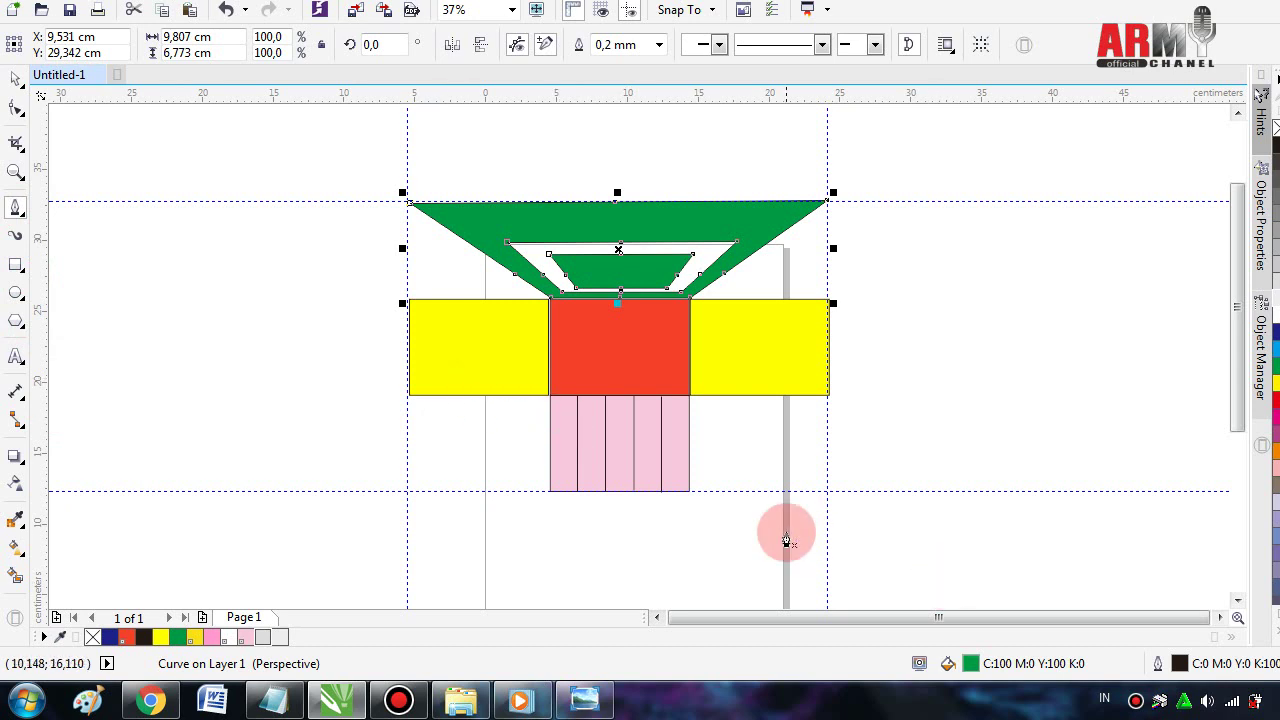
click(623, 433)
scroll(623, 433, up, 2)
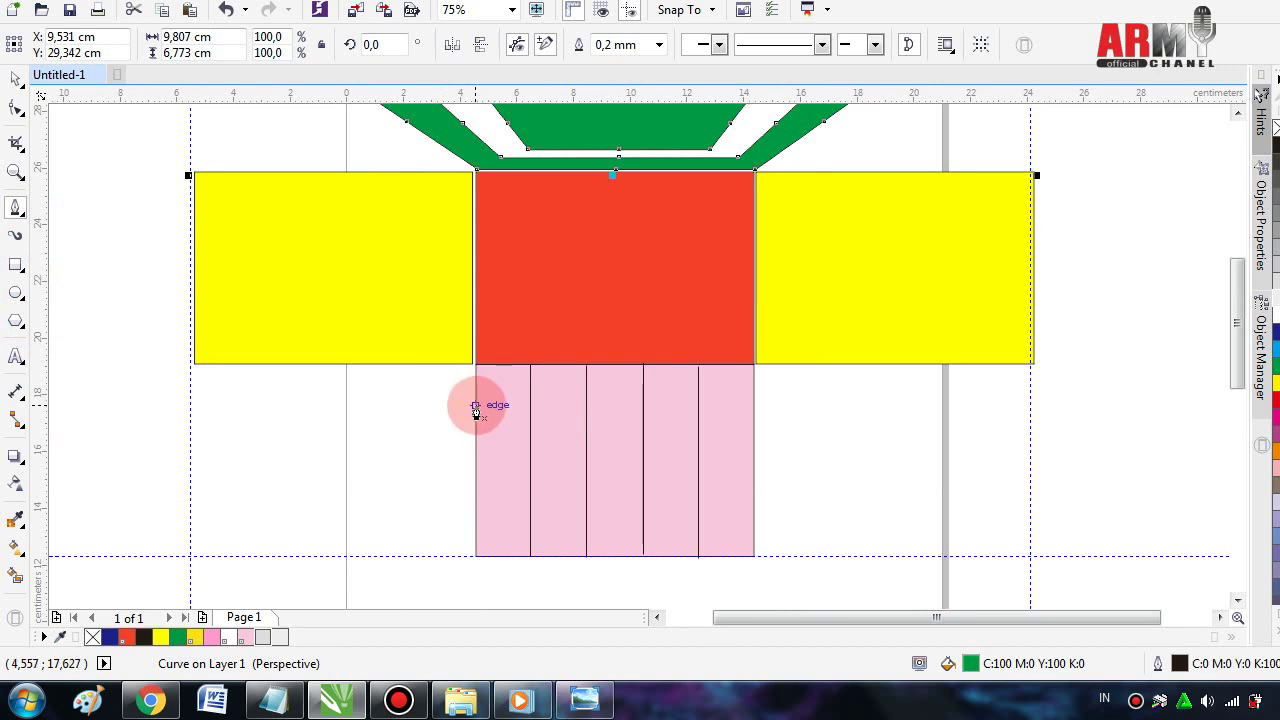
drag(476, 405, 750, 408)
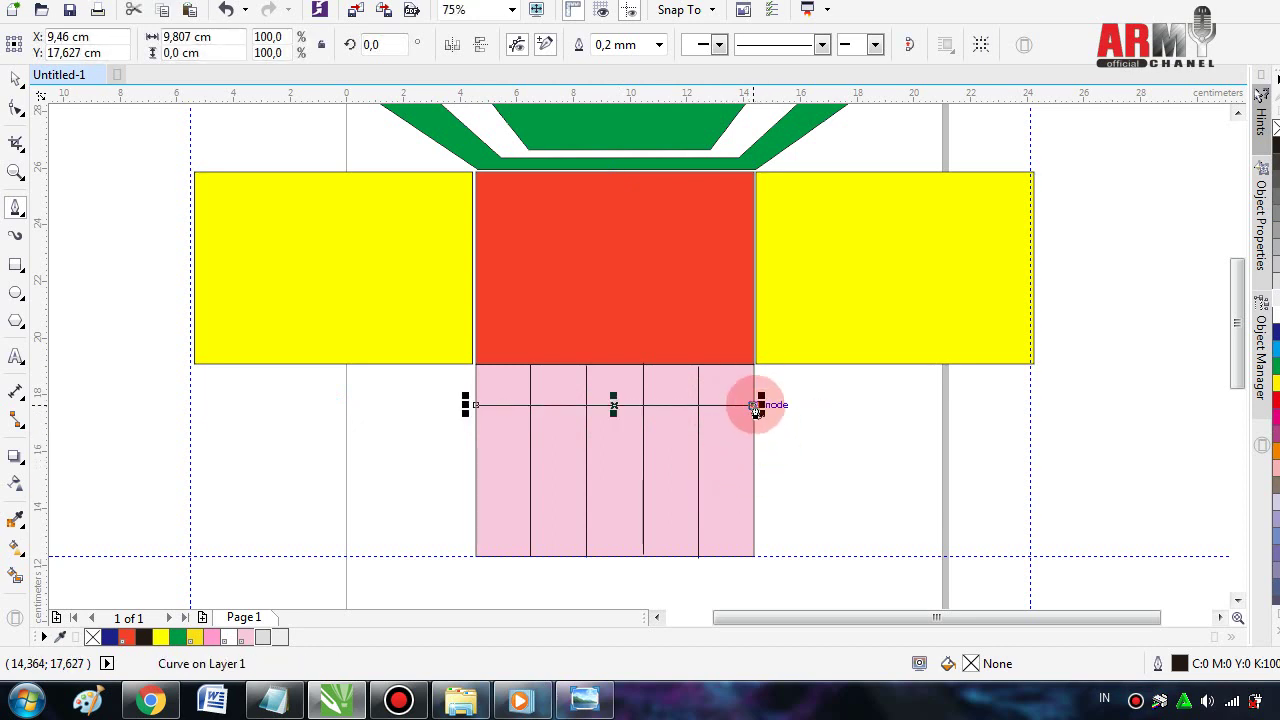
key(space)
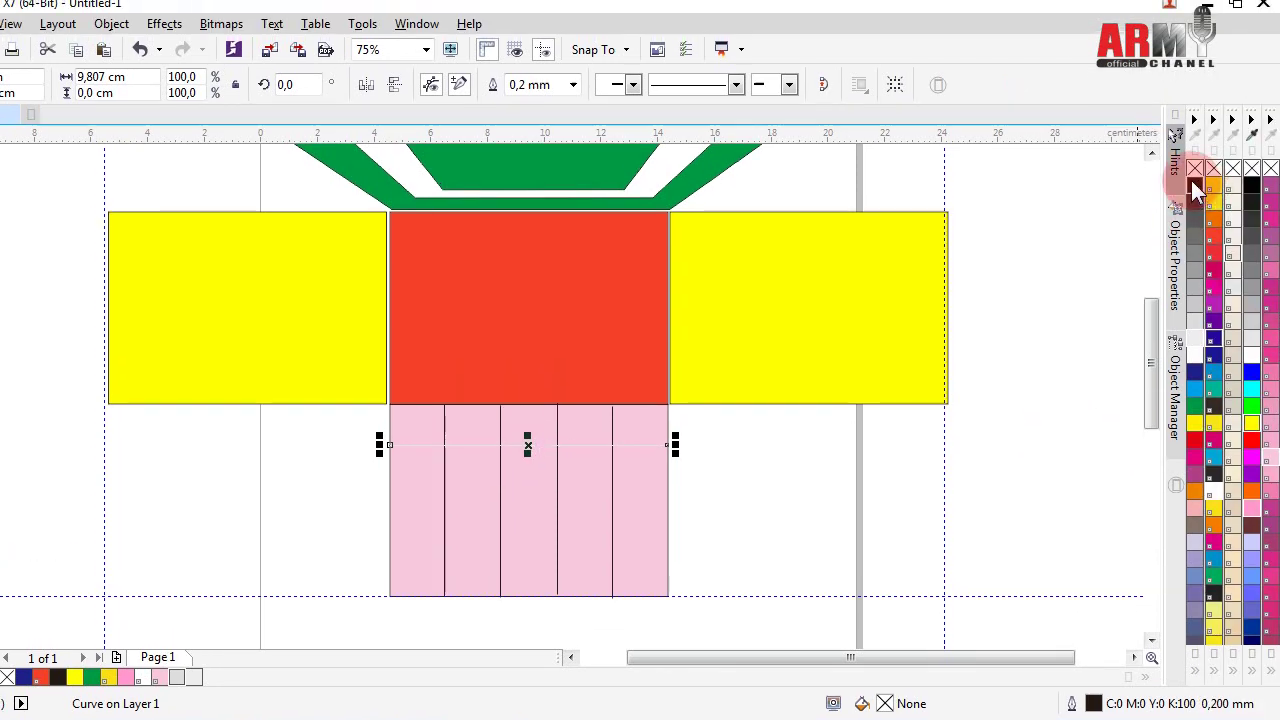
right_click(1195, 185)
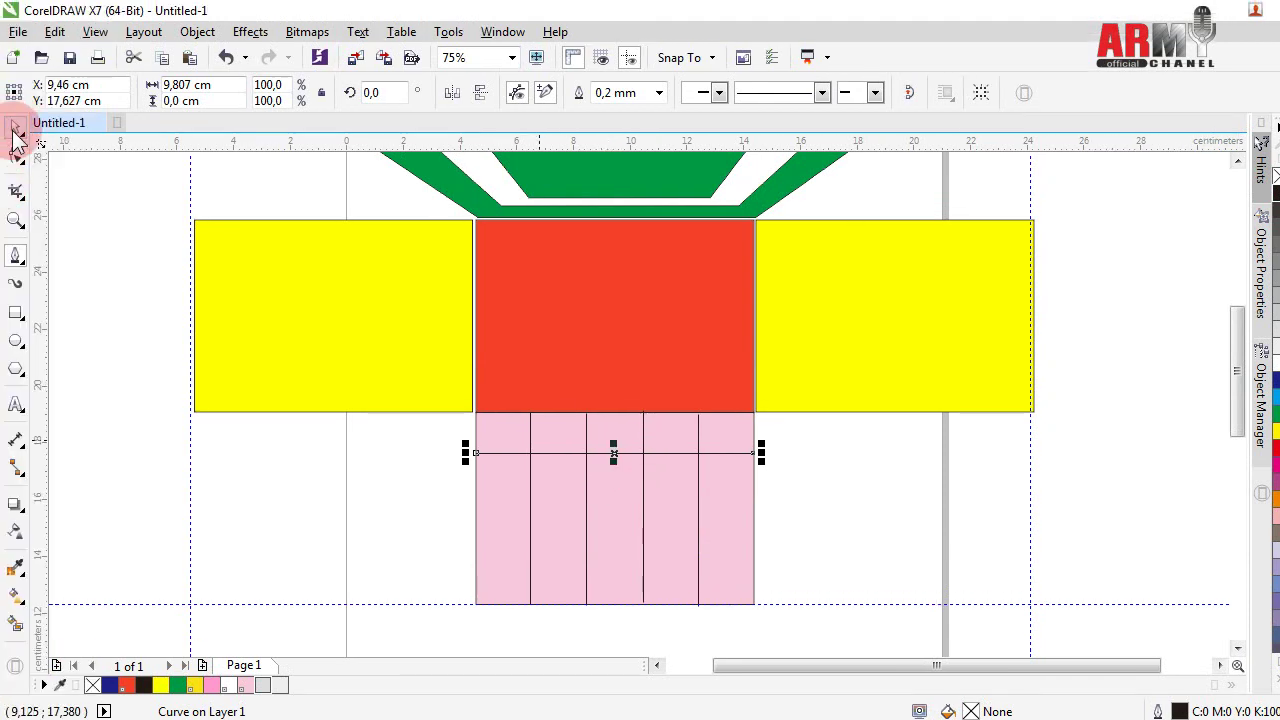
- Copy the horizontal line lower down on the pink floor
click(15, 155)
click(590, 485)
key(space)
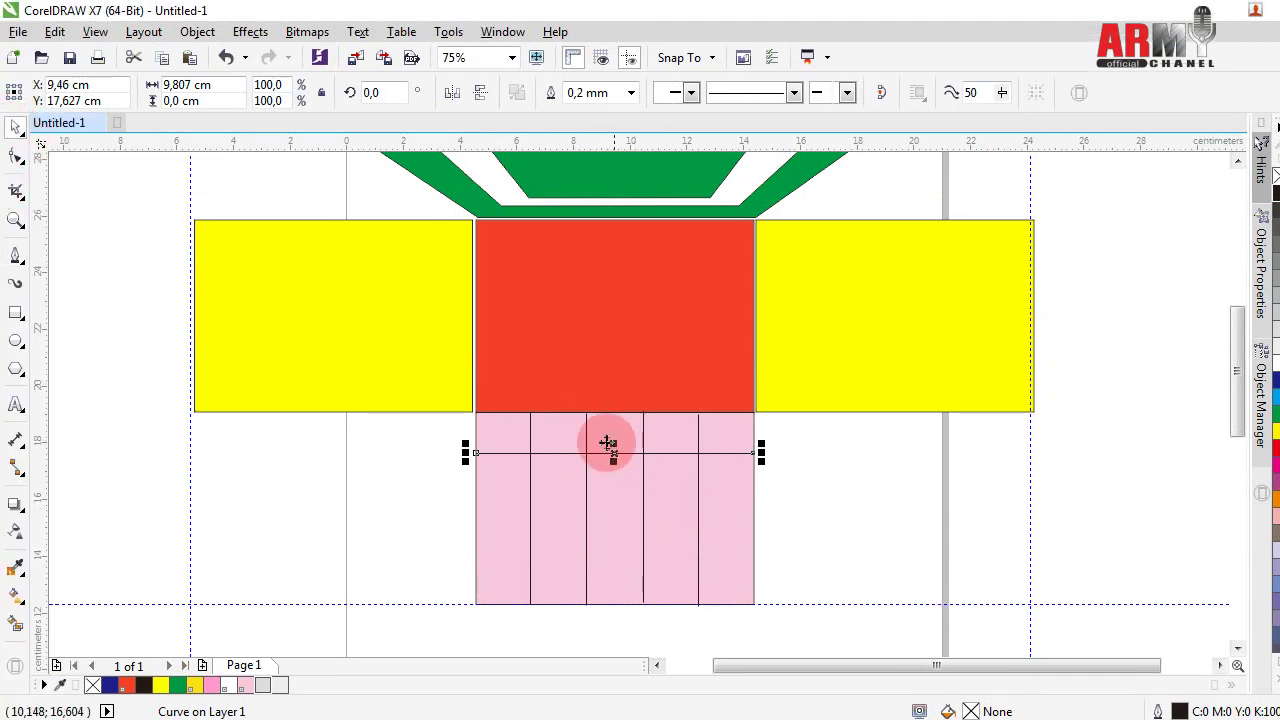
mouse_move(613, 453)
mouse_down()
mouse_move(603, 510)
mouse_move(612, 497)
mouse_up()
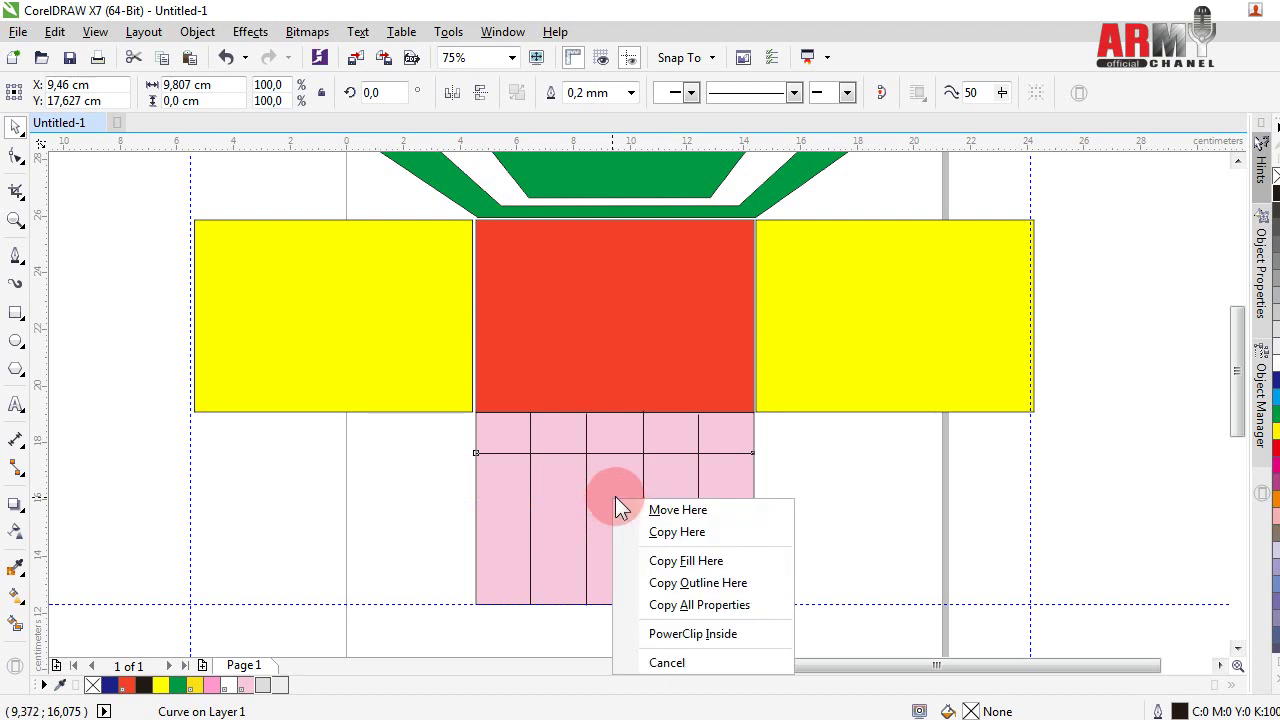
click(692, 527)
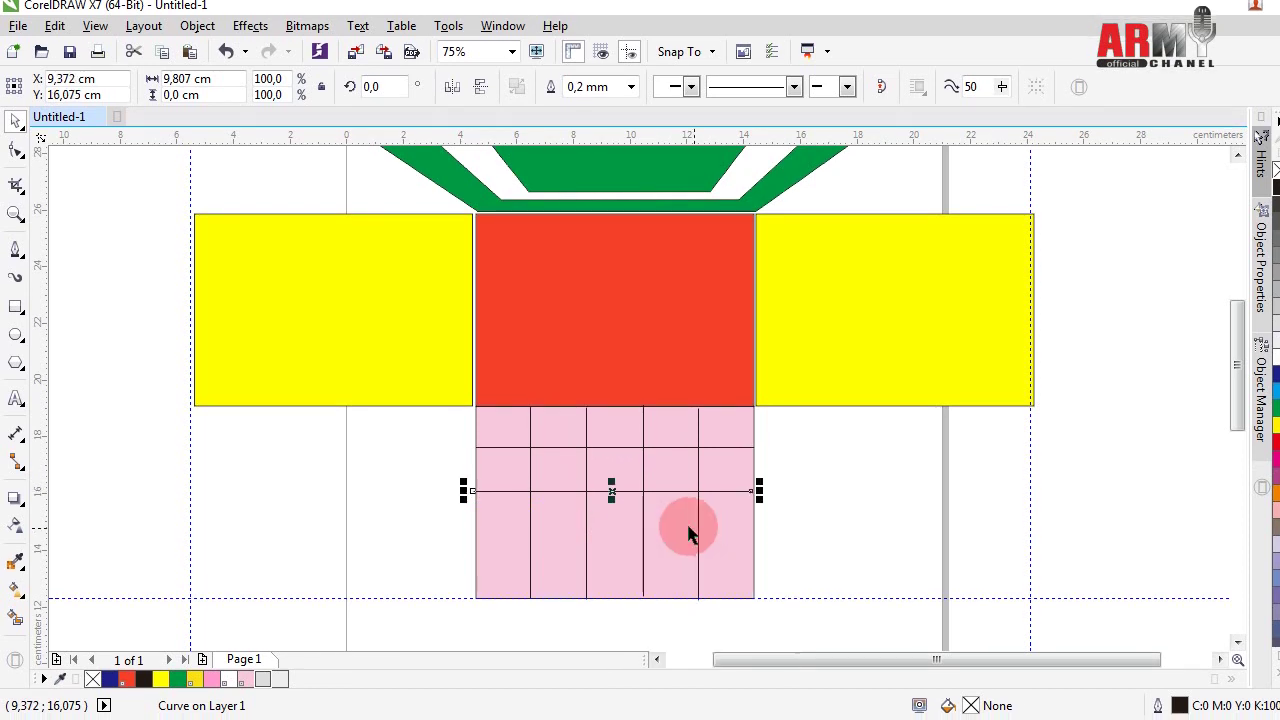
- Select both horizontal floor lines and combine them with Ctrl+L
mouse_move(395, 432)
mouse_down()
mouse_move(706, 507)
mouse_move(818, 514)
mouse_up()
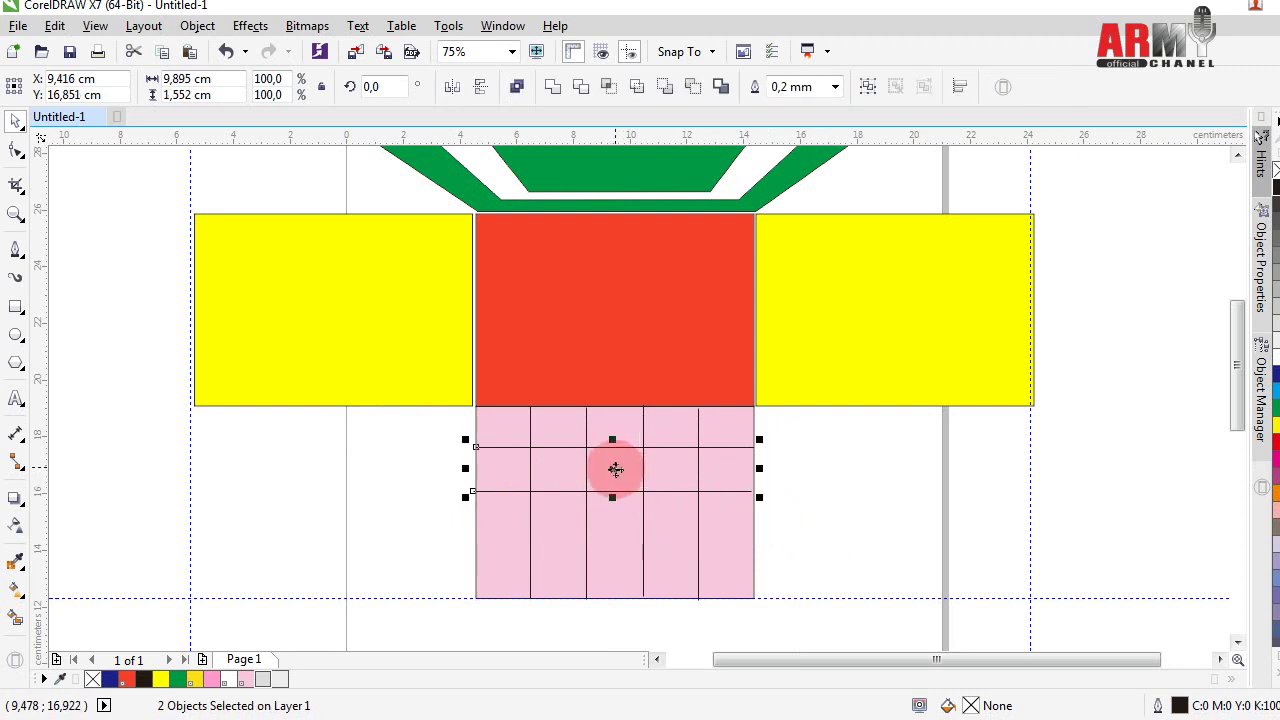
drag(615, 469, 608, 540)
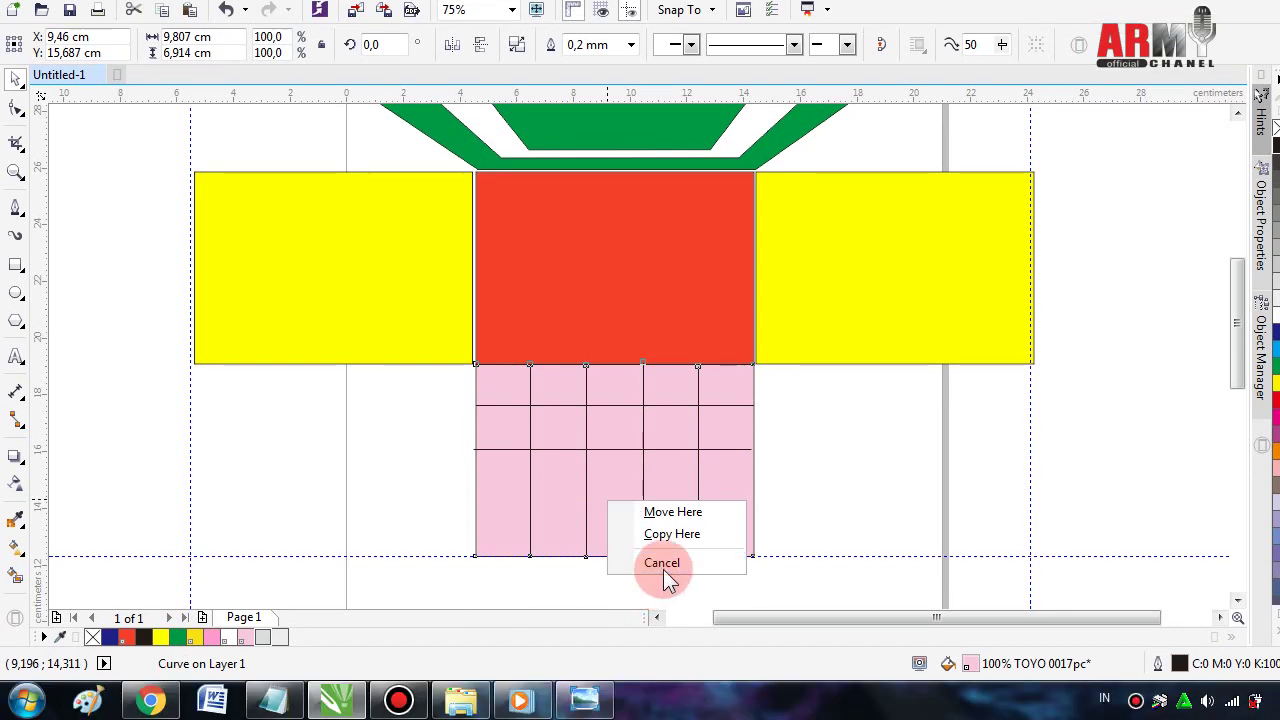
click(663, 601)
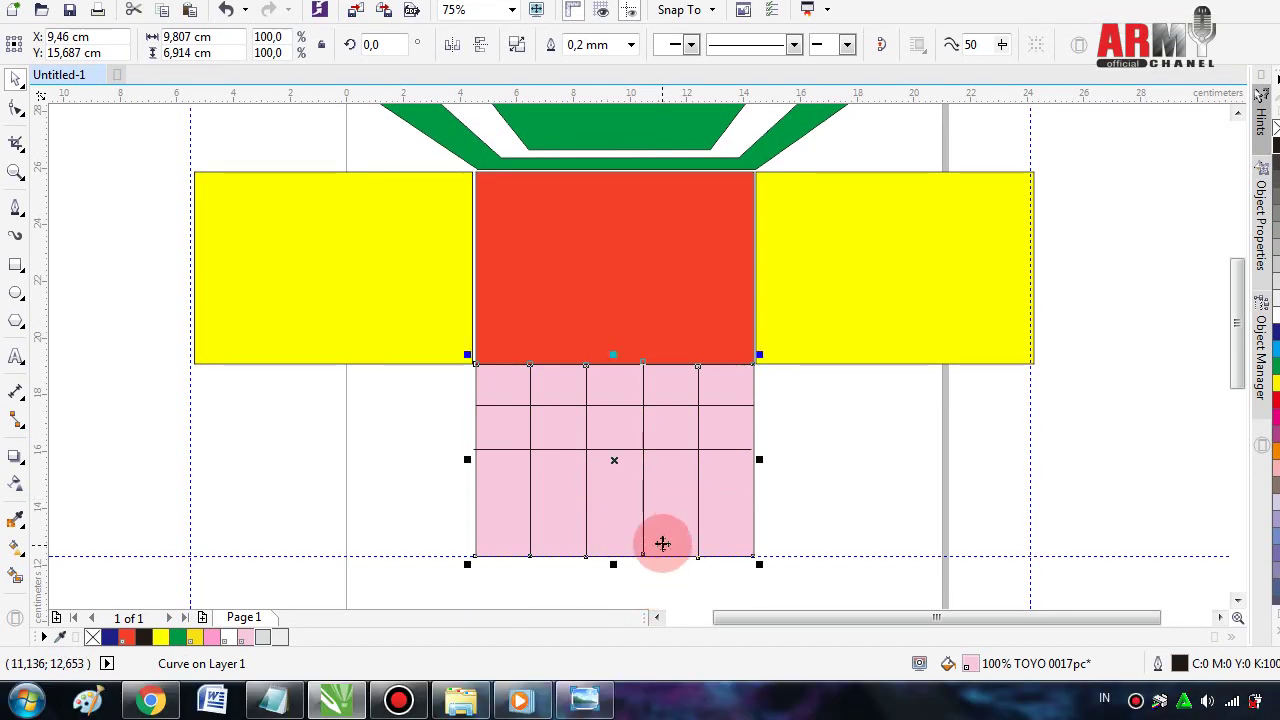
drag(403, 383, 803, 474)
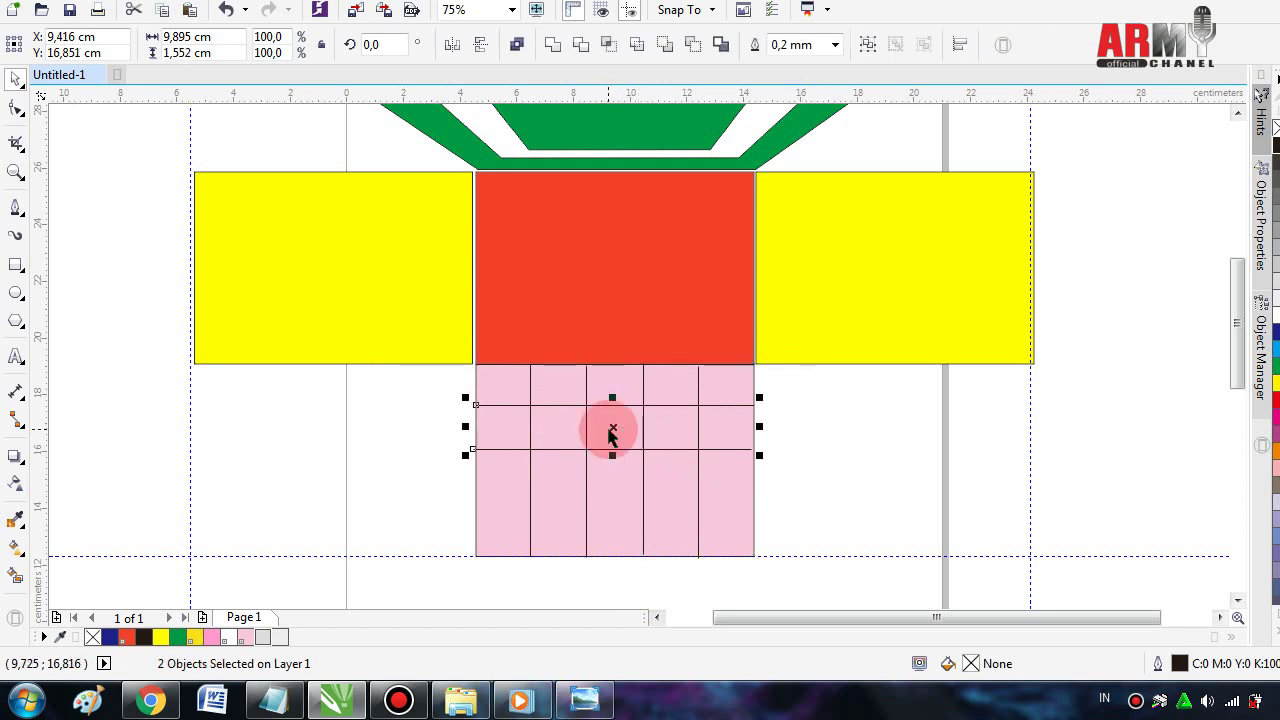
drag(610, 428, 604, 468)
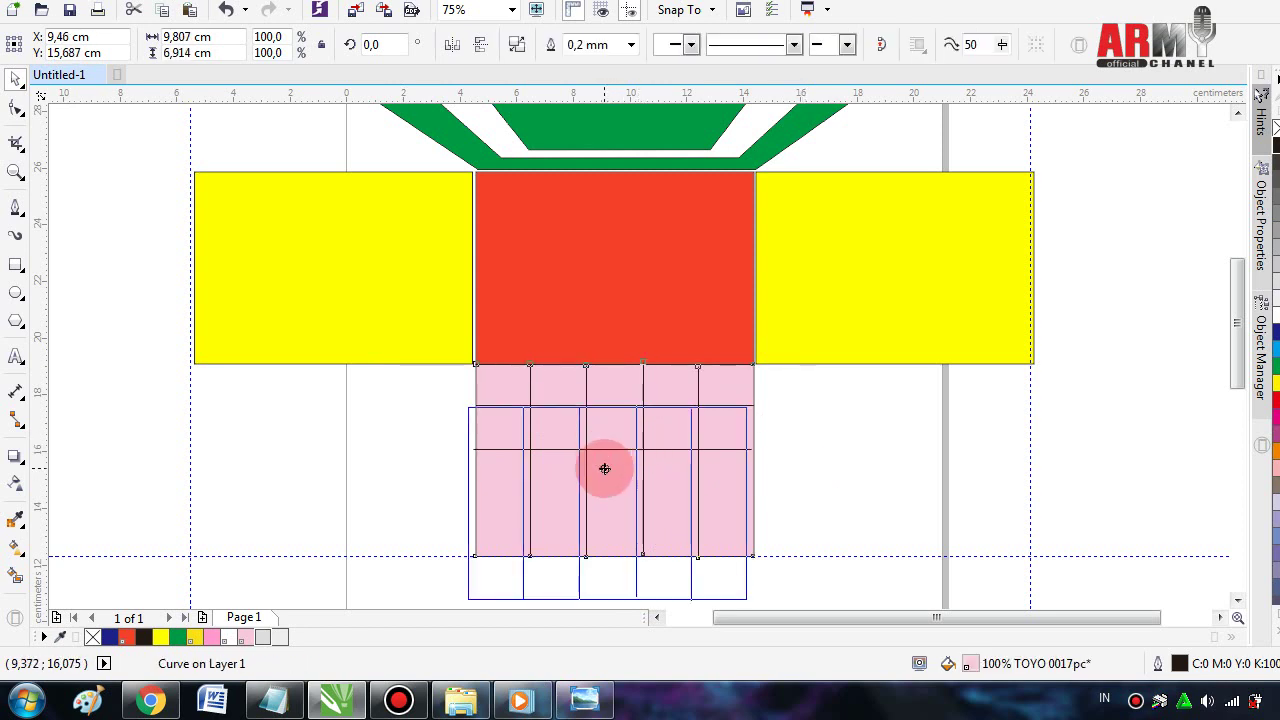
right_click(604, 468)
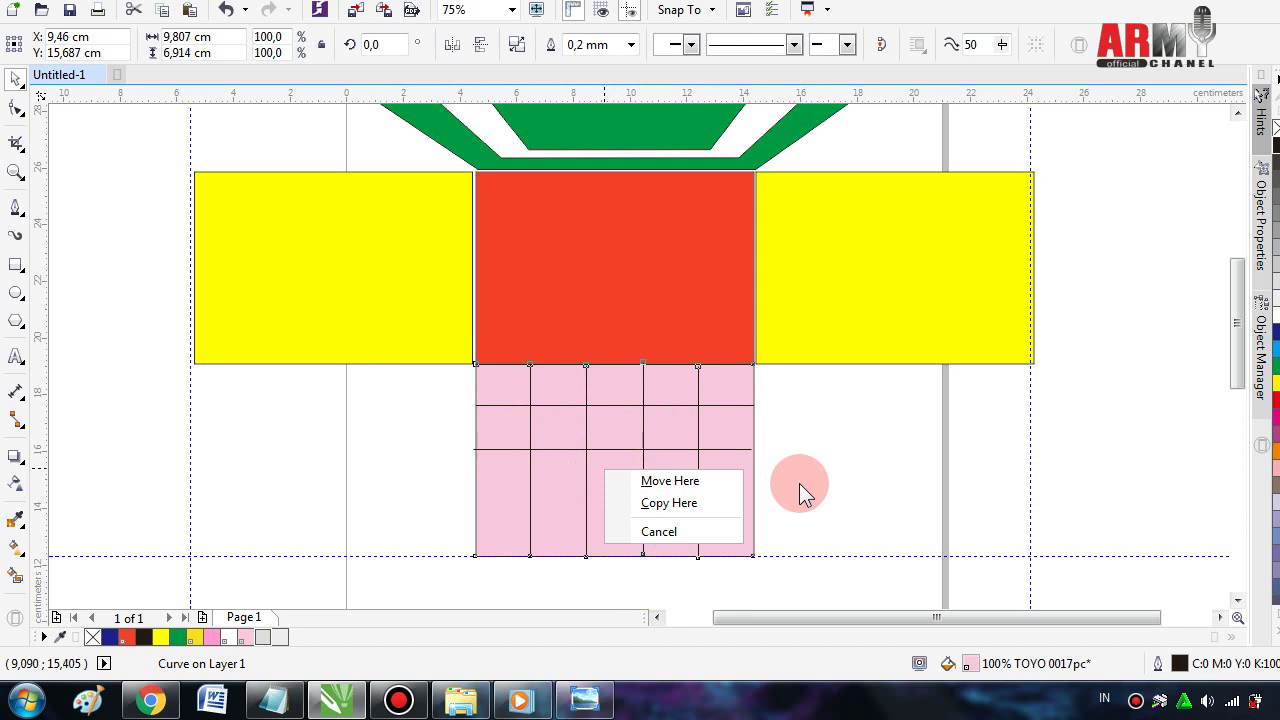
click(665, 528)
click(445, 420)
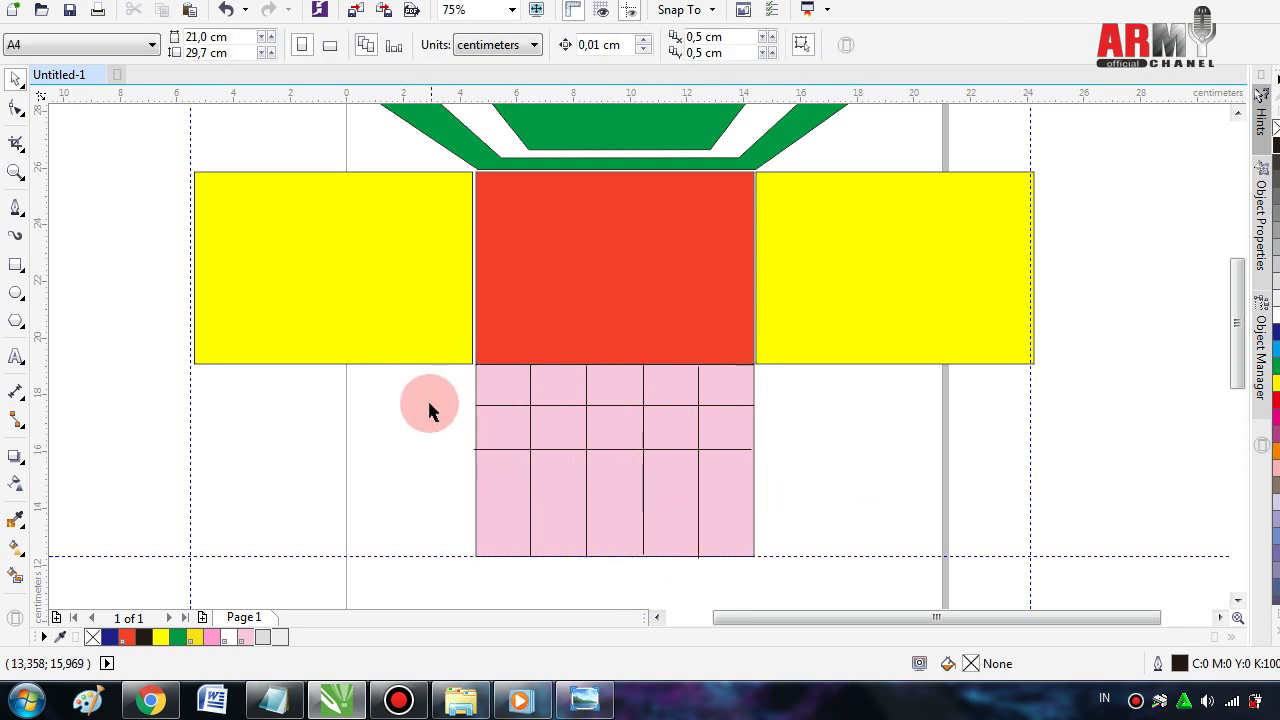
drag(429, 390, 793, 466)
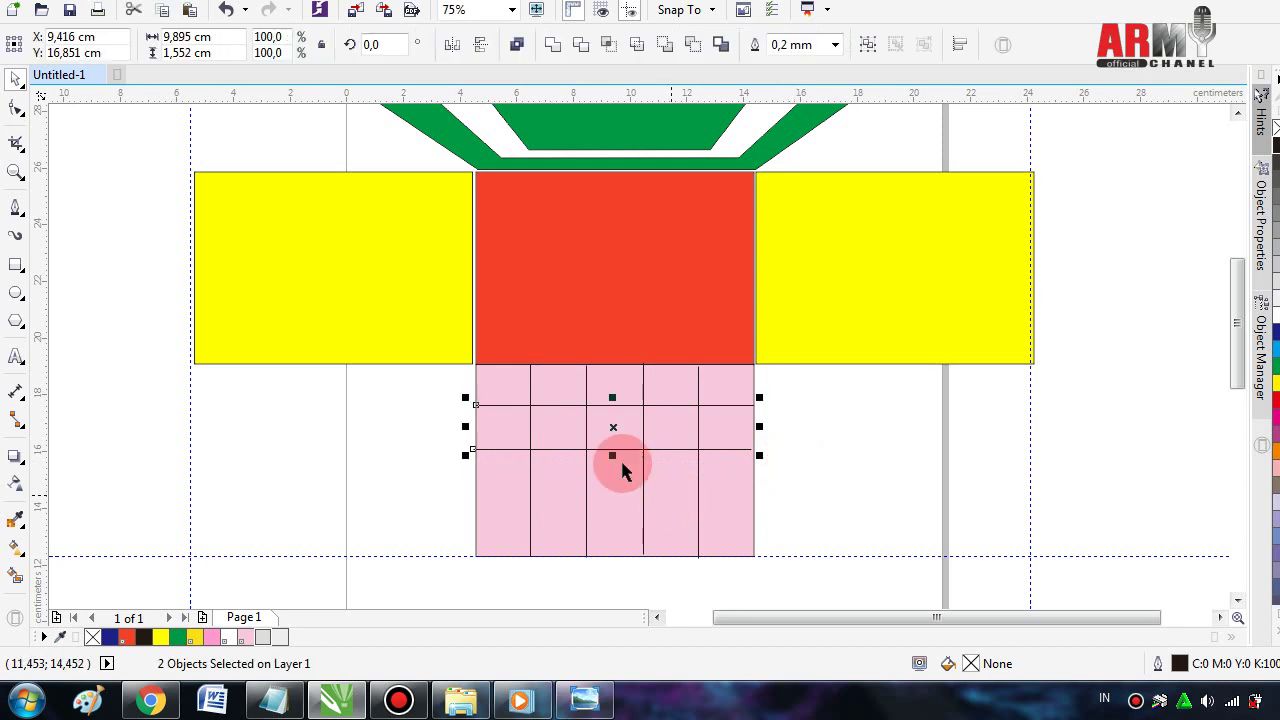
key(ctrl+l)
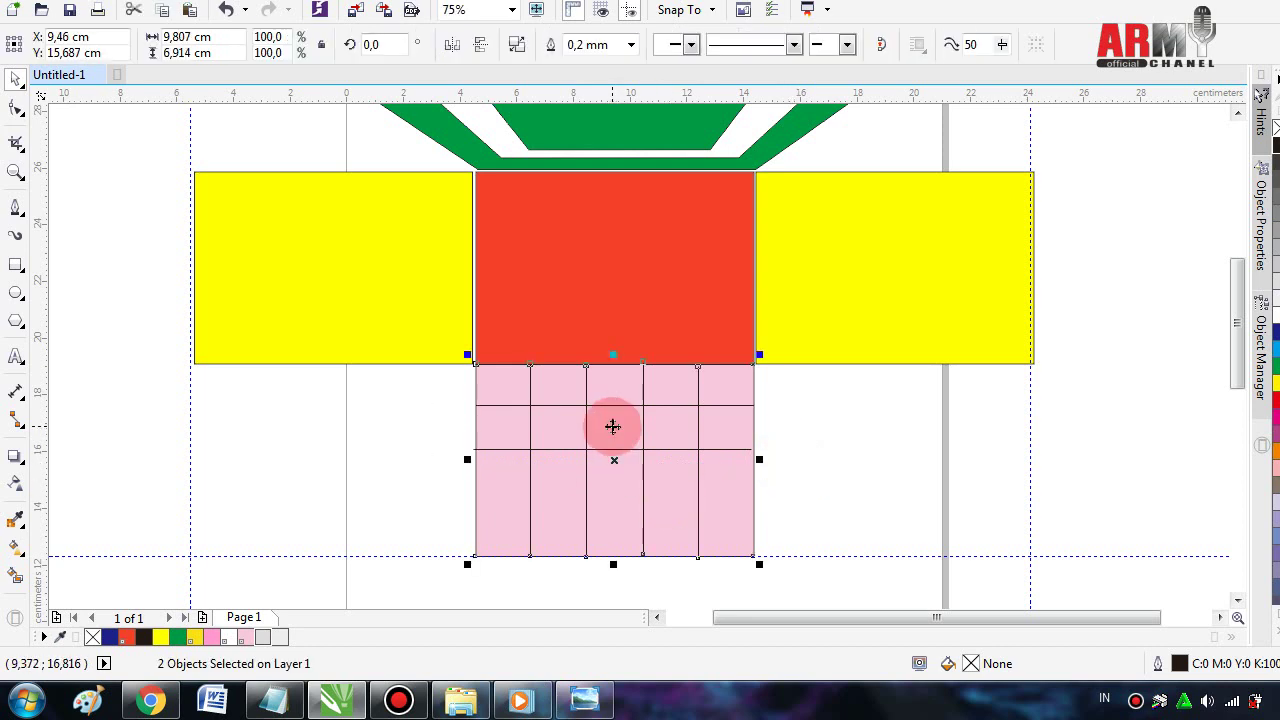
right_click(611, 424)
key(Escape)
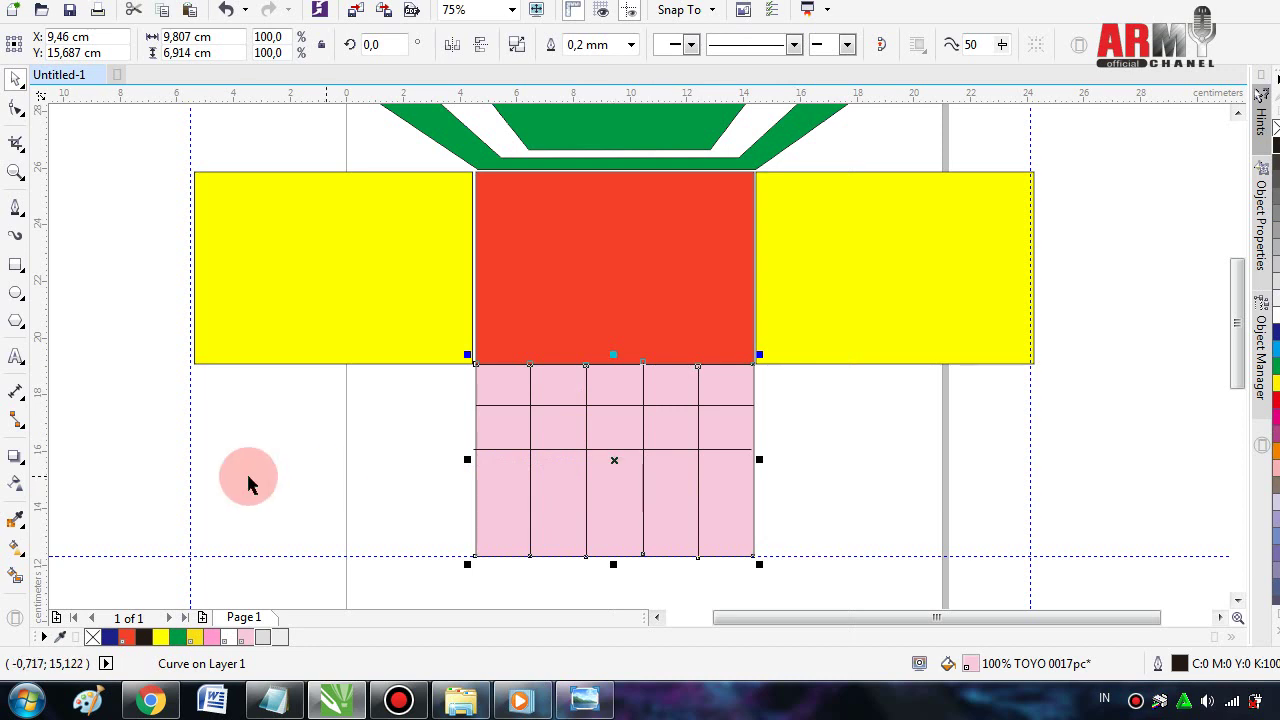
- Copy the lower floor line further down to make a fourth tile row
click(330, 470)
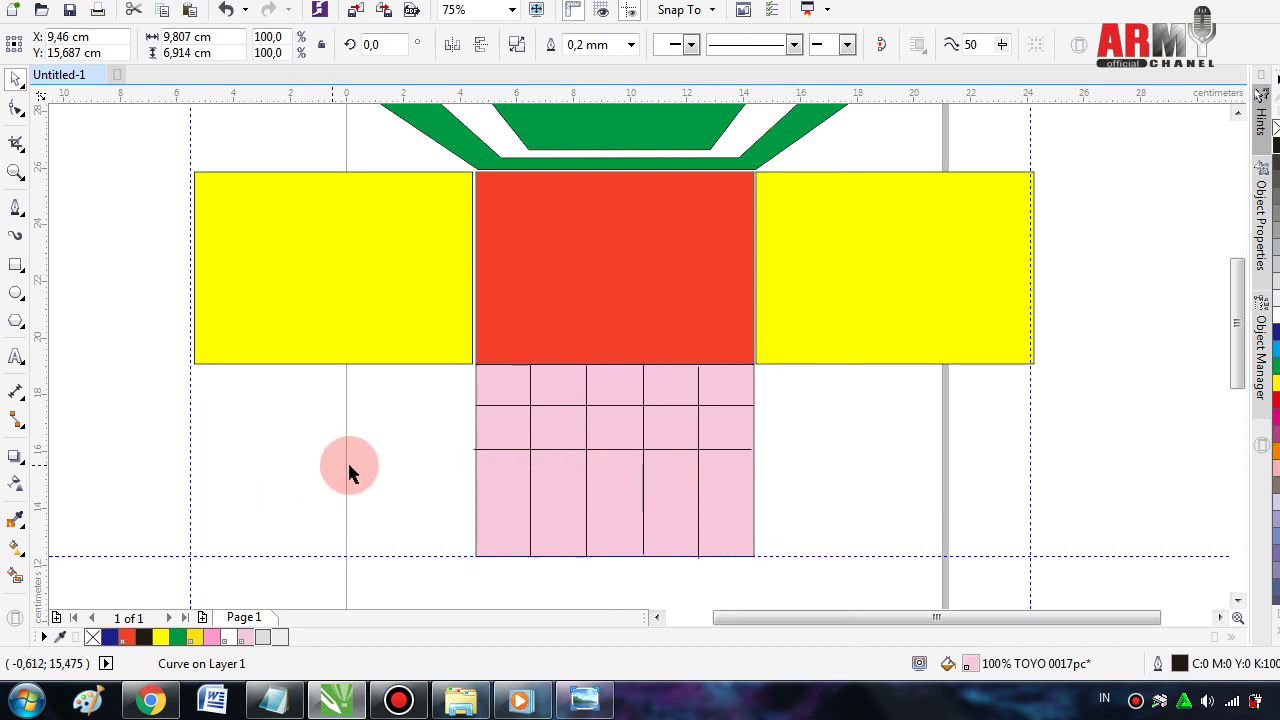
click(617, 449)
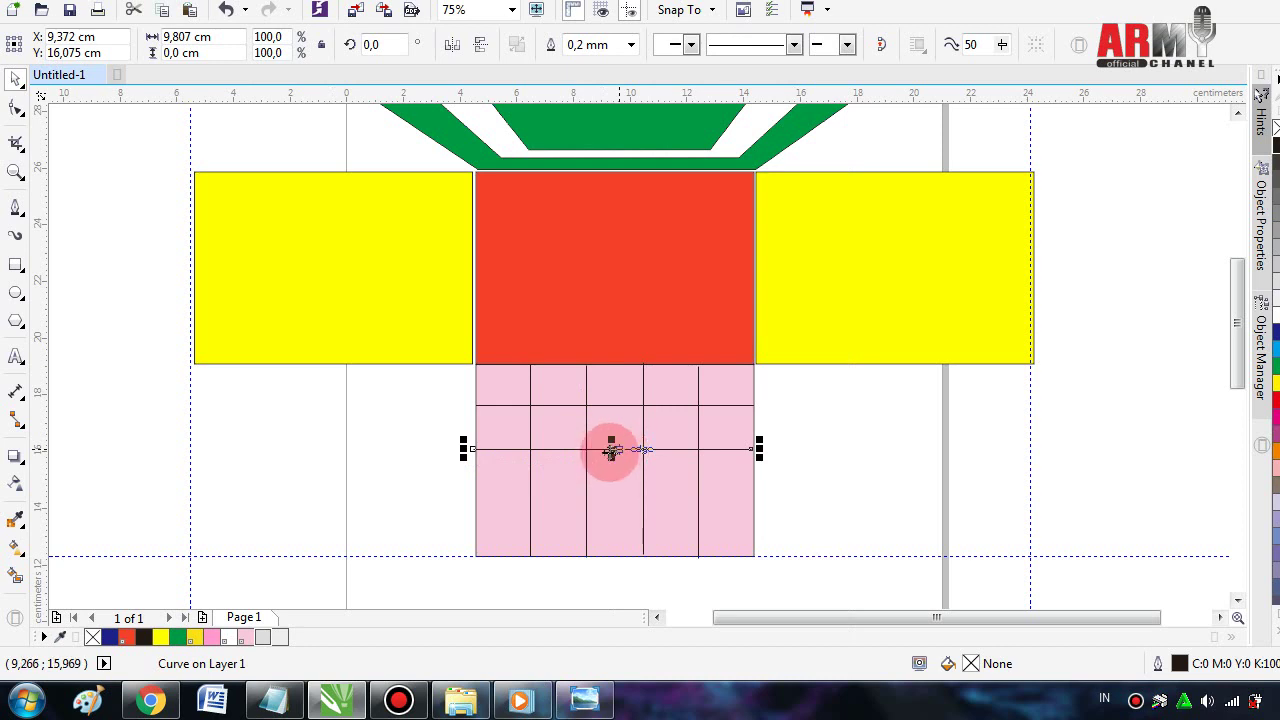
drag(611, 449, 607, 502)
click(667, 537)
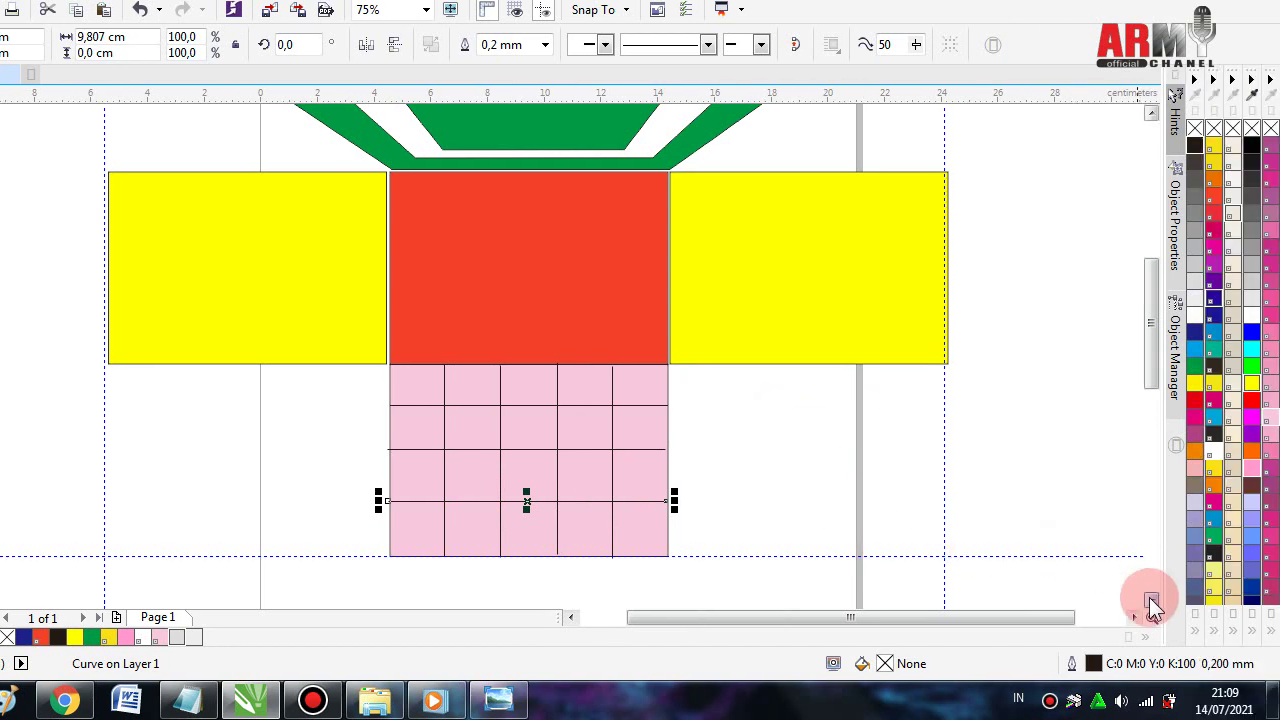
- Select the floor grid and all lines and Combine them into one curve
scroll(1150, 590, down, 1)
scroll(1150, 595, down, 1)
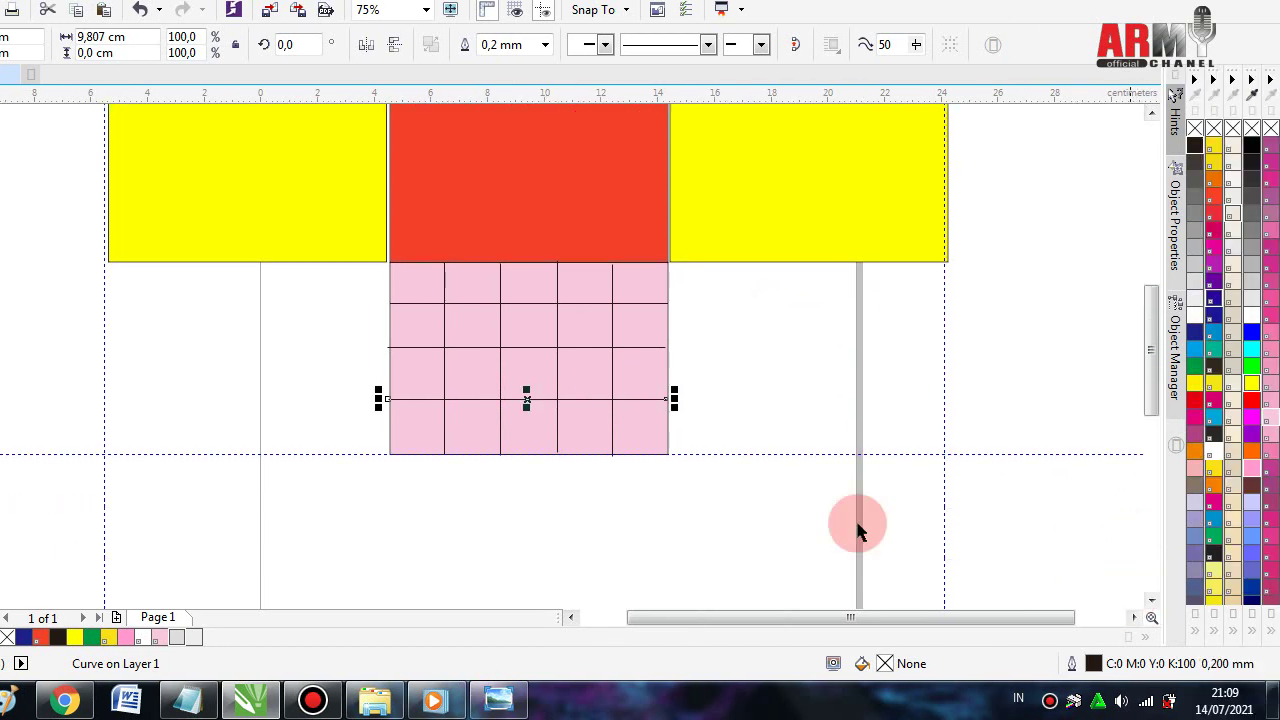
click(791, 443)
mouse_move(791, 440)
mouse_down()
mouse_move(257, 388)
mouse_move(337, 495)
mouse_move(637, 492)
mouse_move(743, 434)
mouse_move(771, 380)
mouse_move(771, 234)
mouse_up()
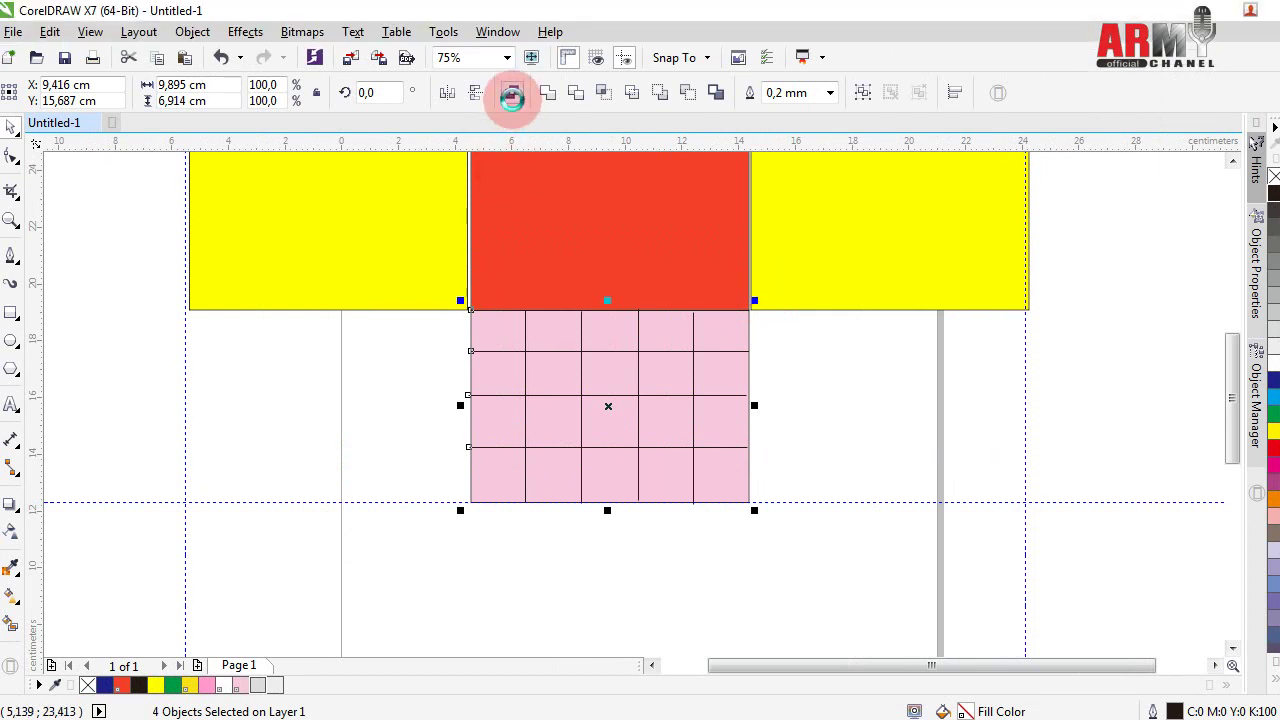
click(512, 93)
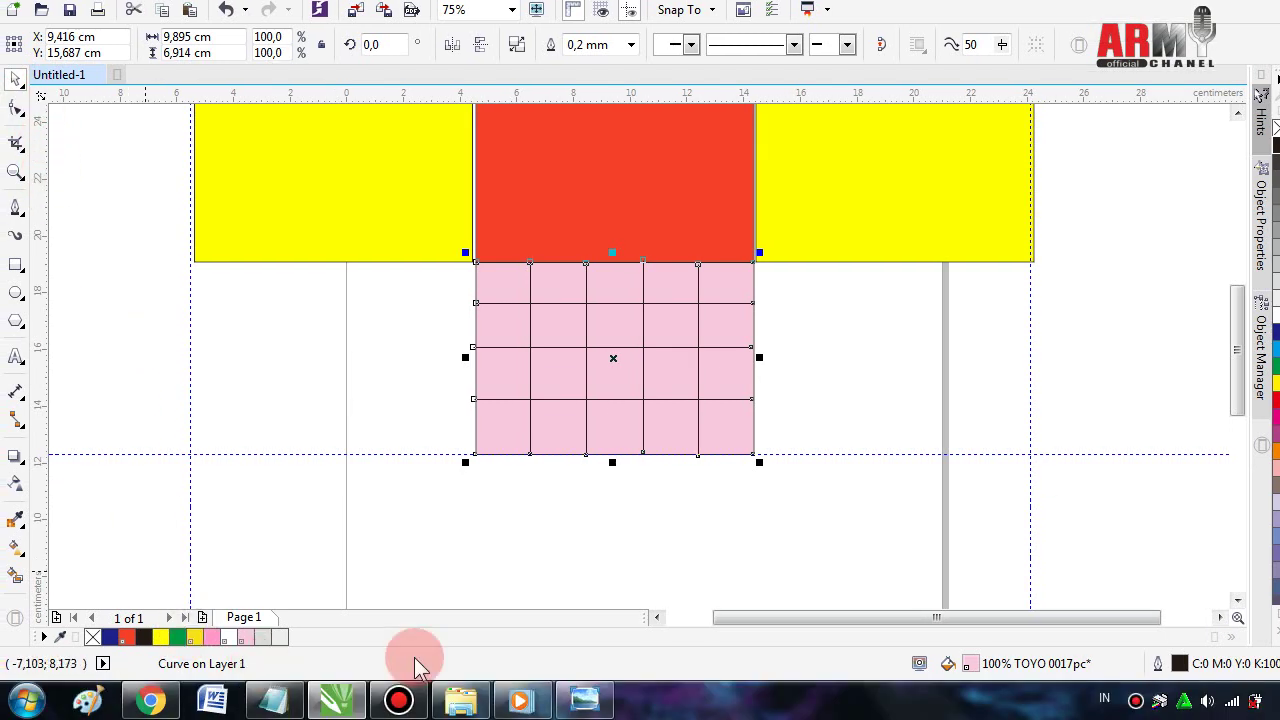
mouse_move(275, 700)
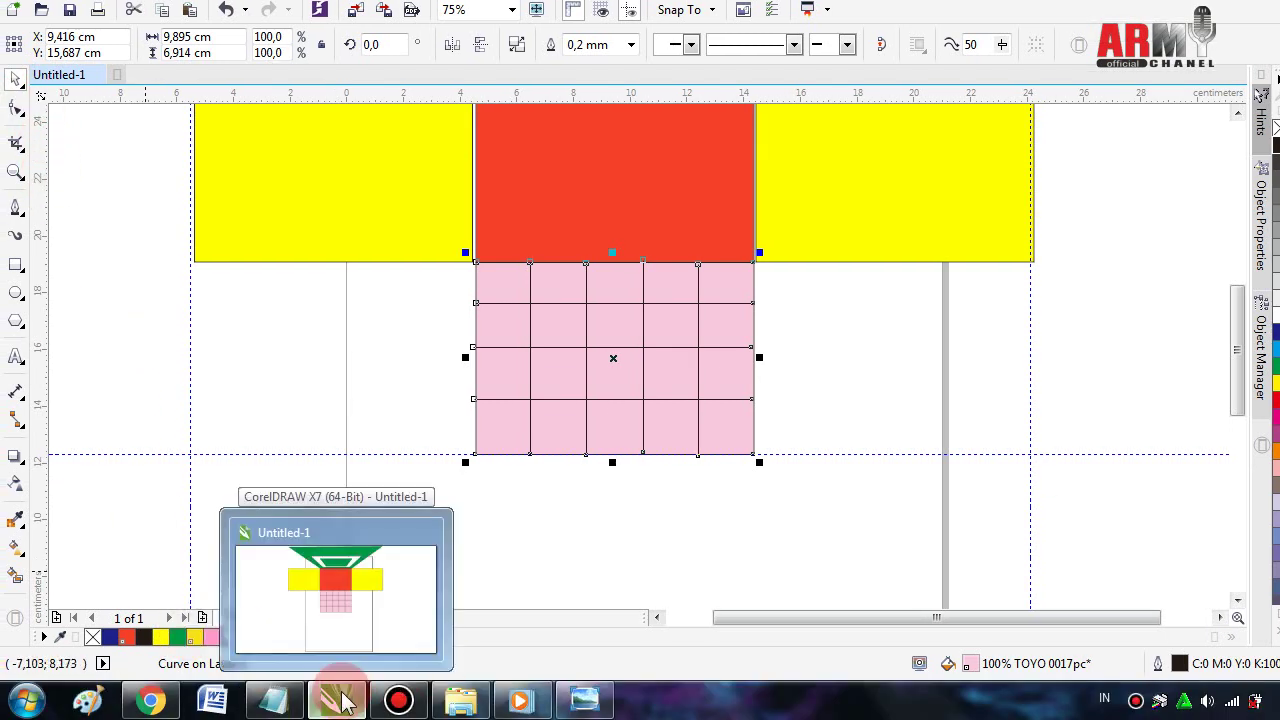
- Add step 10, 'Untuk membuat Ornament interior secara Detail dan Lengkap...'
click(278, 706)
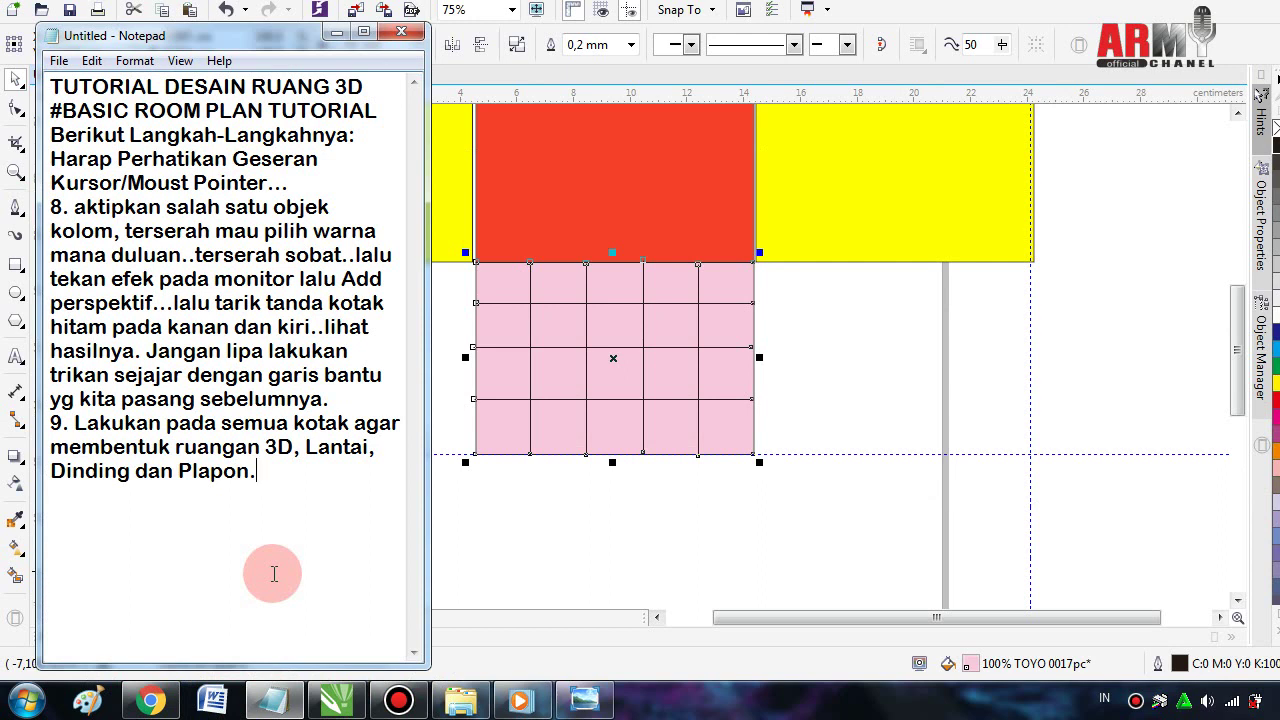
key(Return)
text(10)
text(. U)
text(ntuk m)
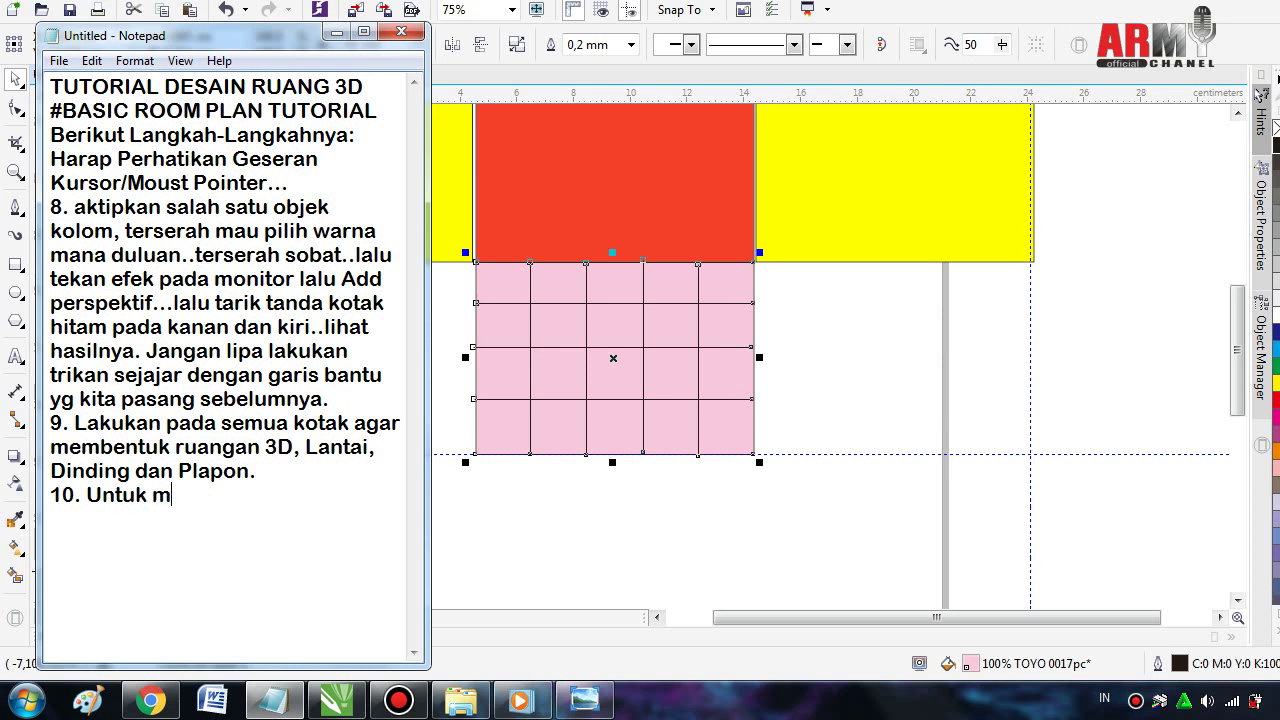
text(embuat )
text(Orna)
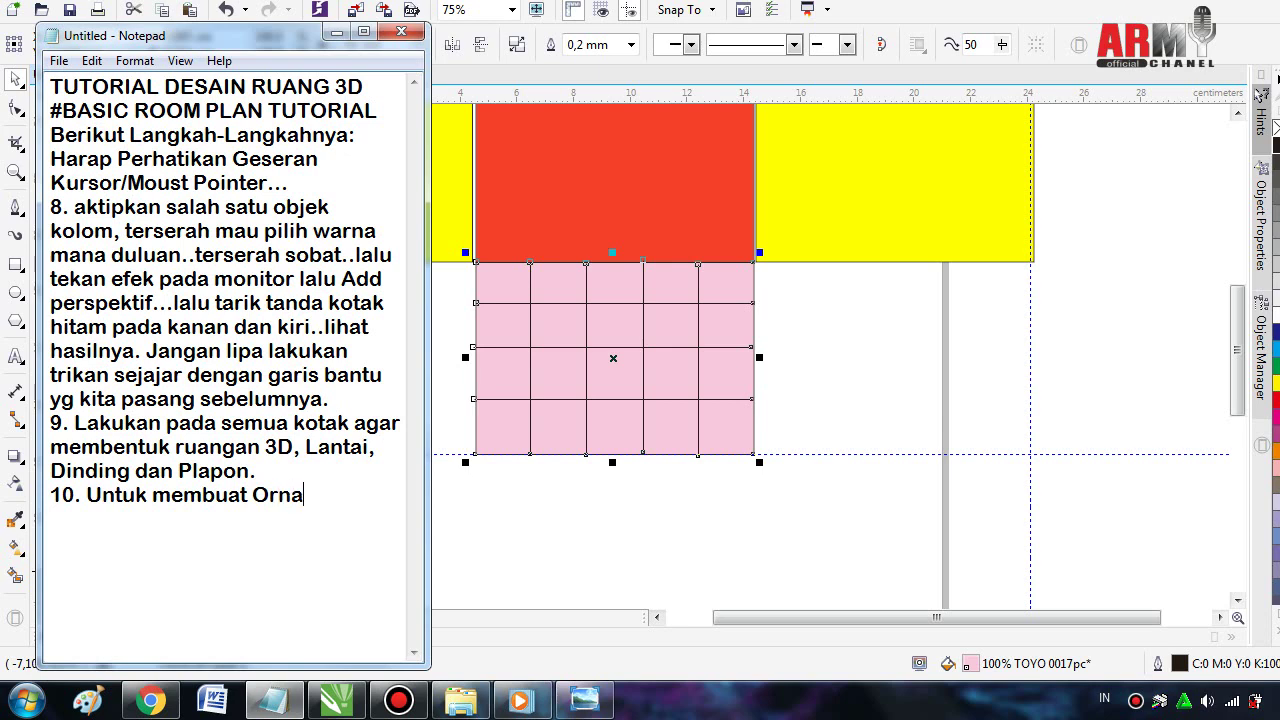
text(ment)
text( i)
text(nteri)
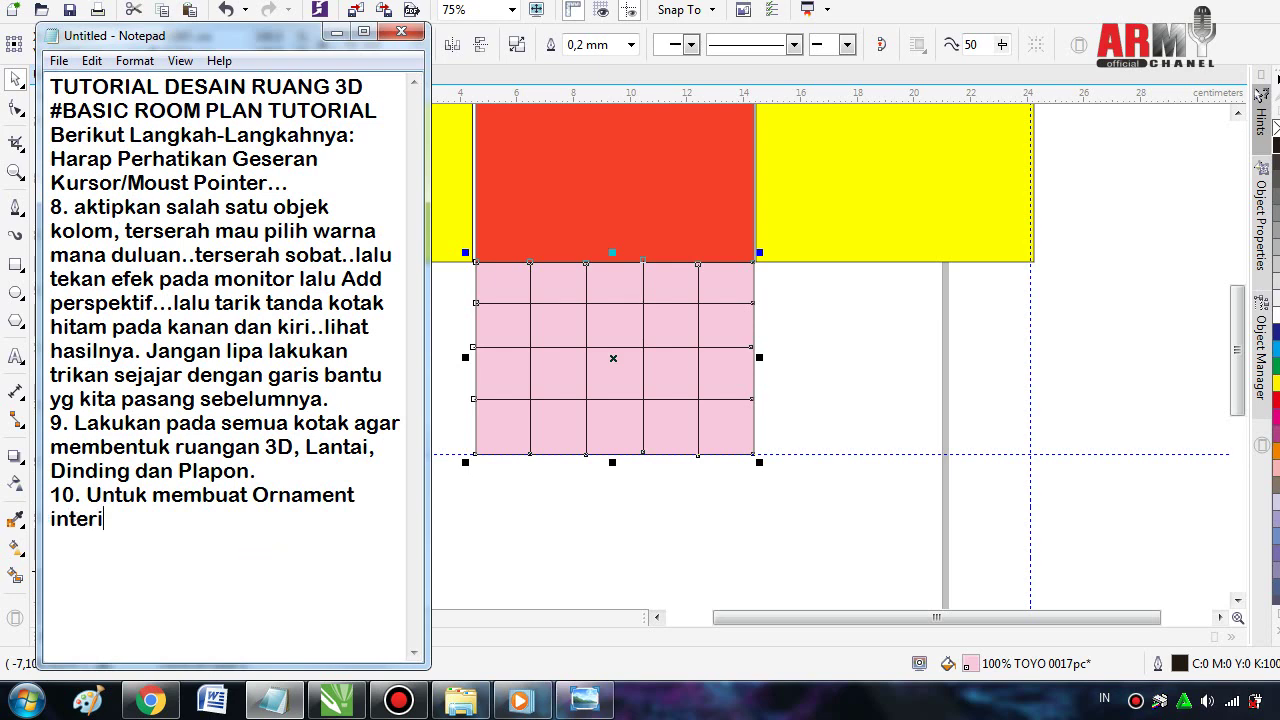
text(or)
text( secar)
text(a Detai)
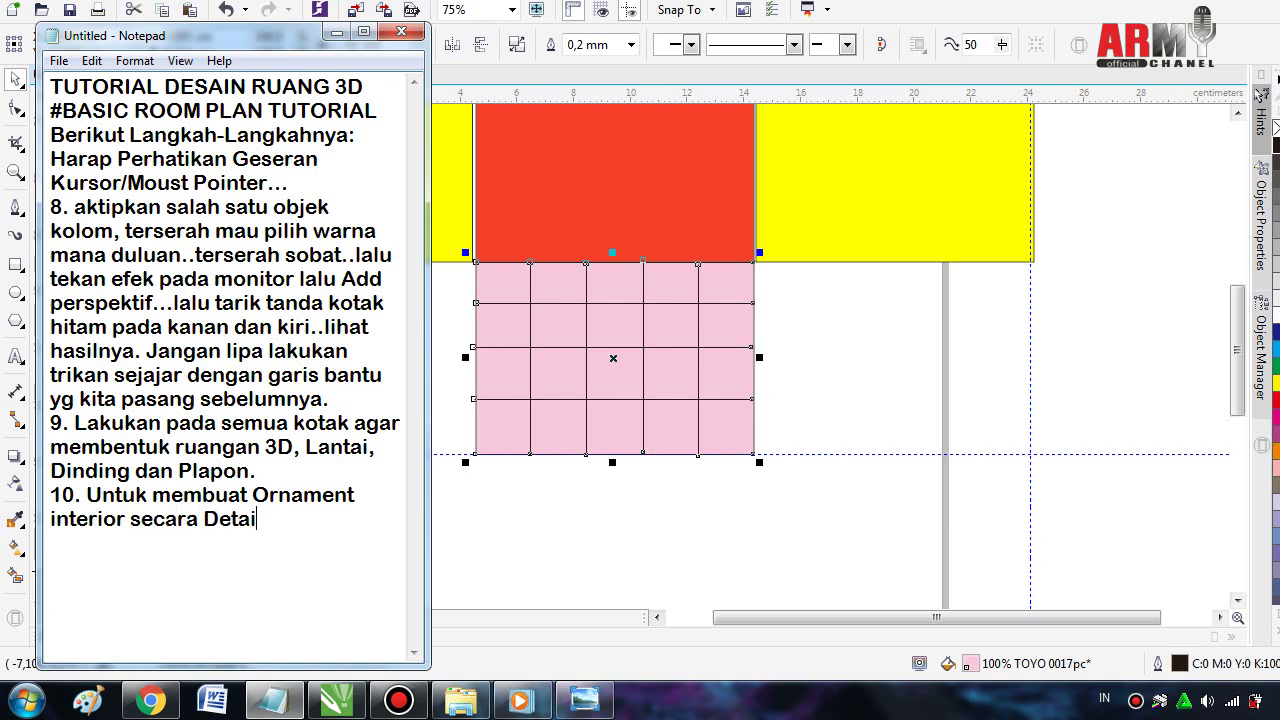
text(l dan L)
text(eng)
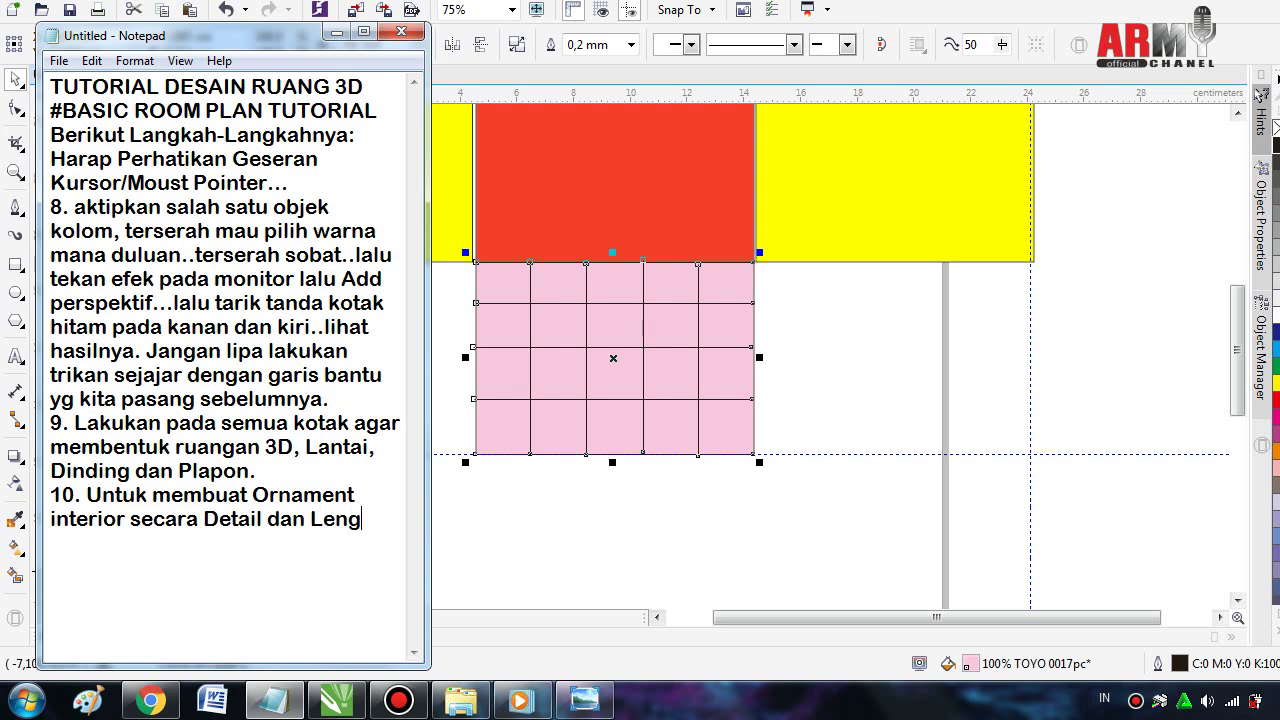
text(kan)
key(BackSpace)
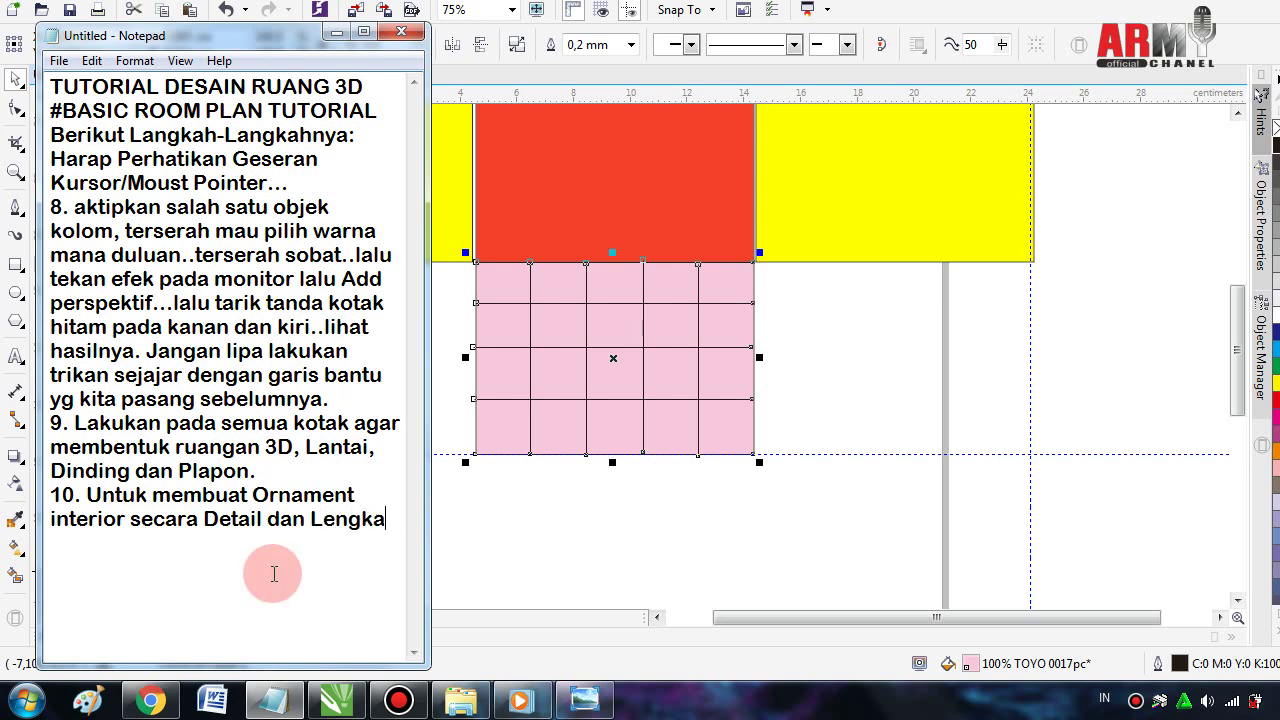
text(p)
click(274, 573)
text(...)
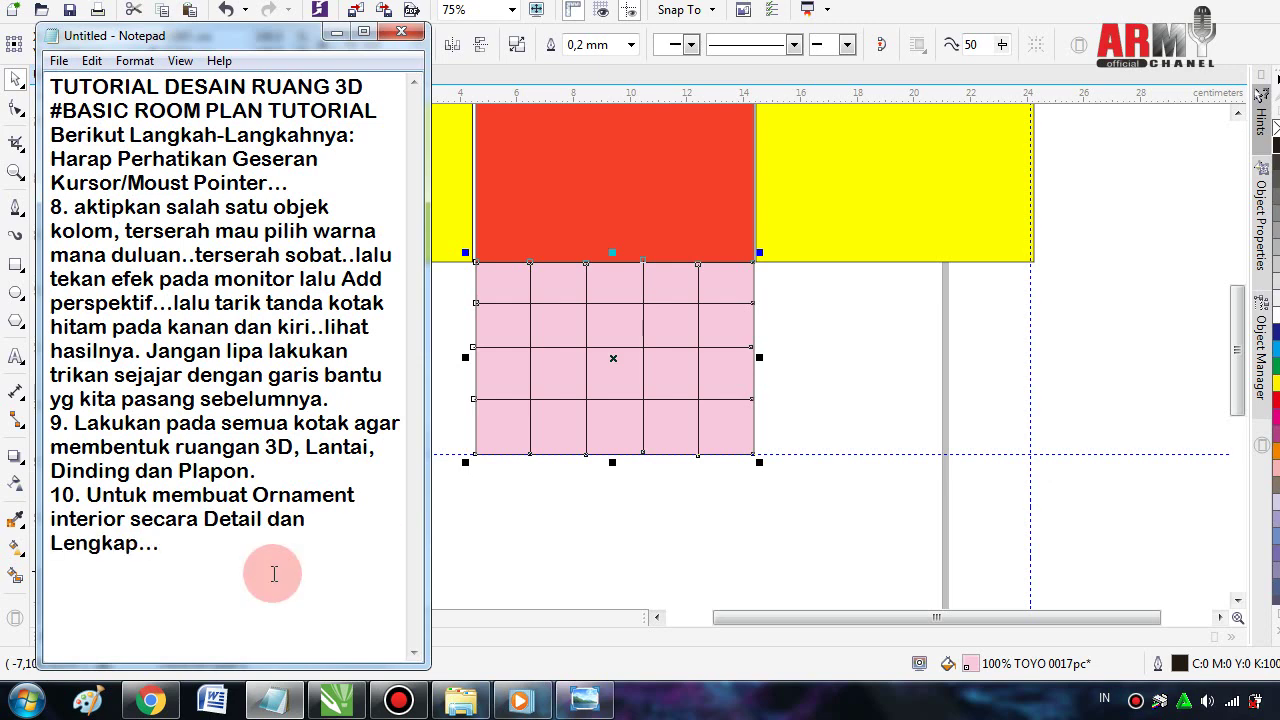
- Add closing lines 'Ikuti Terus Tutorial kami Semoga bermanfaat..' and 'Terima Kasih'
key(Return)
text(Ikut)
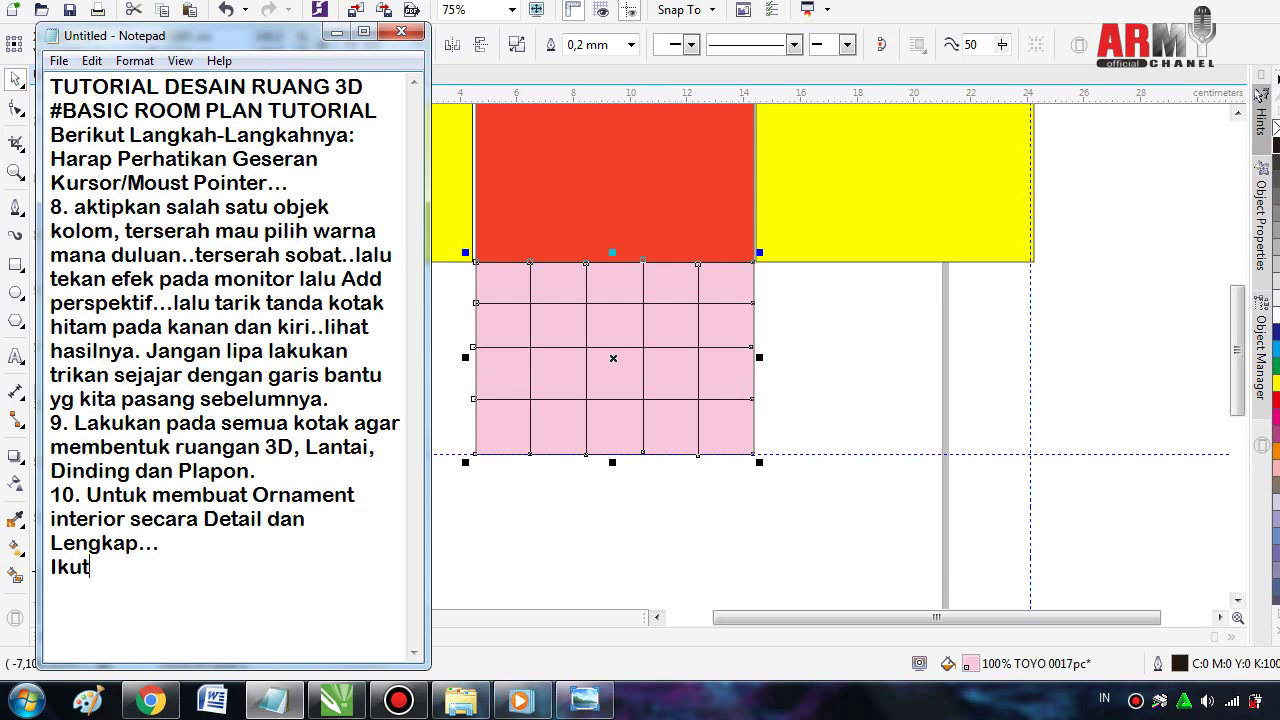
text(i Ter)
text(us)
text( Tut)
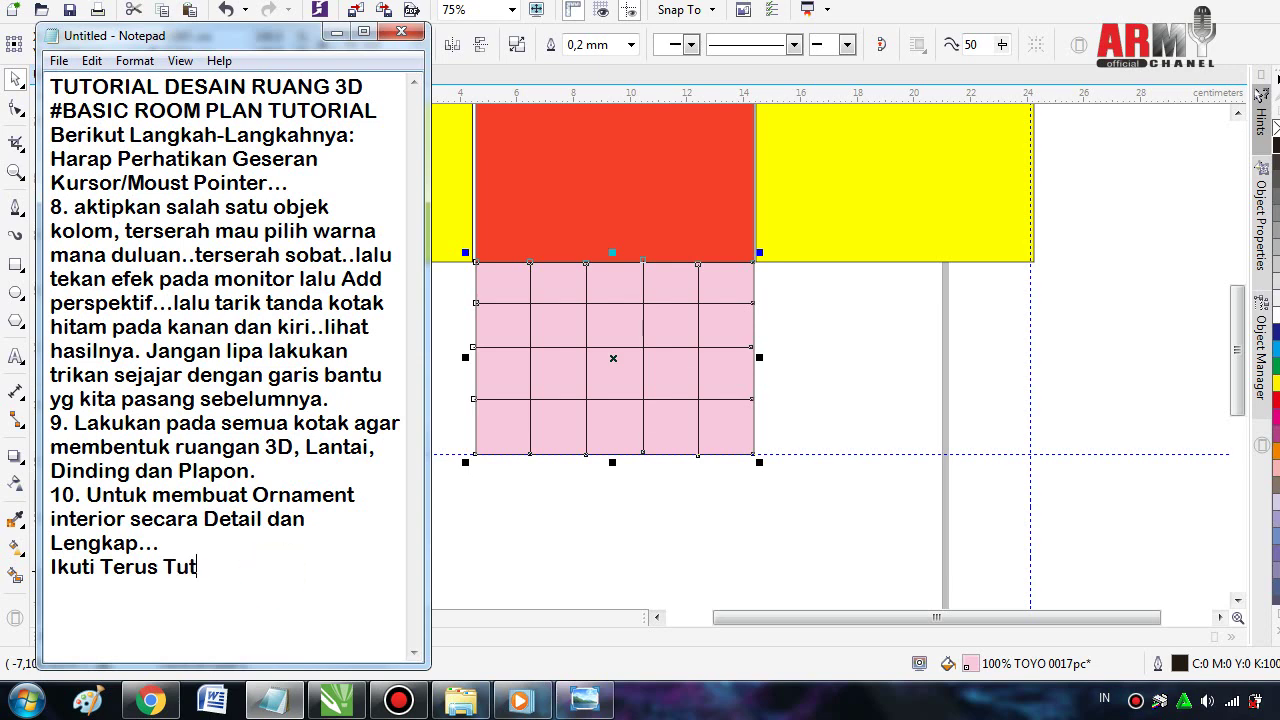
text(orial )
text(kami )
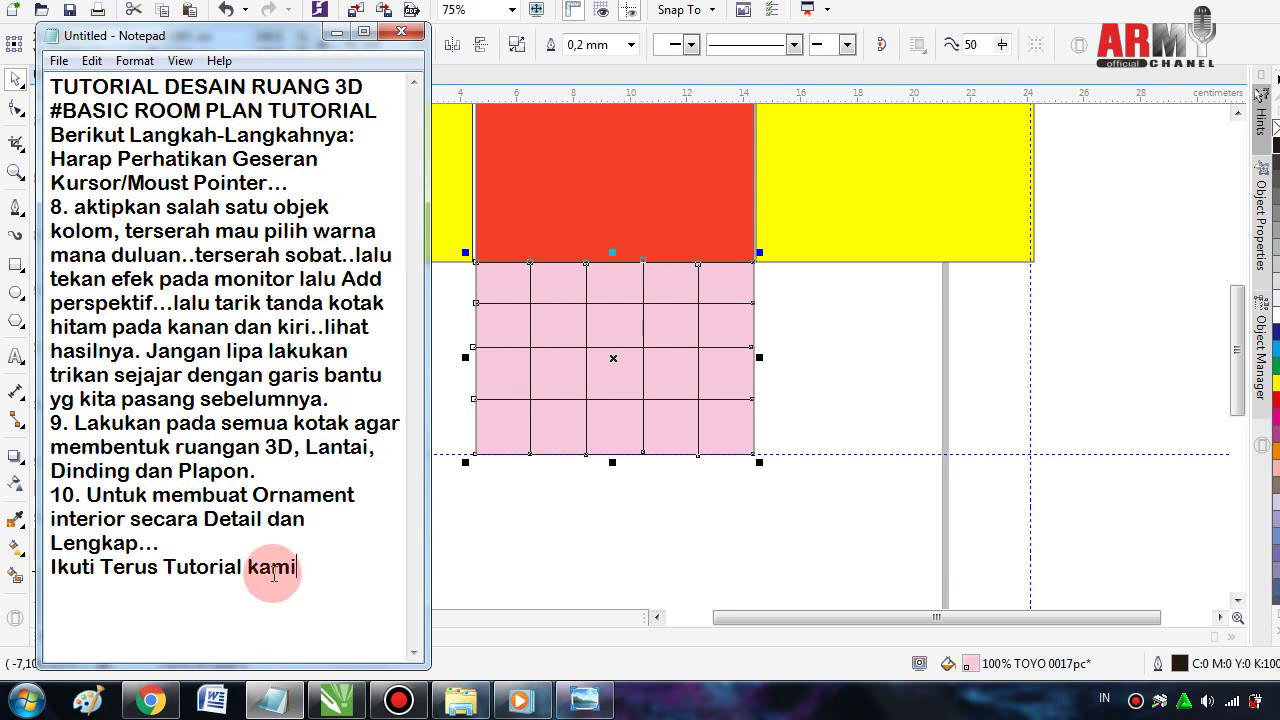
text(Se)
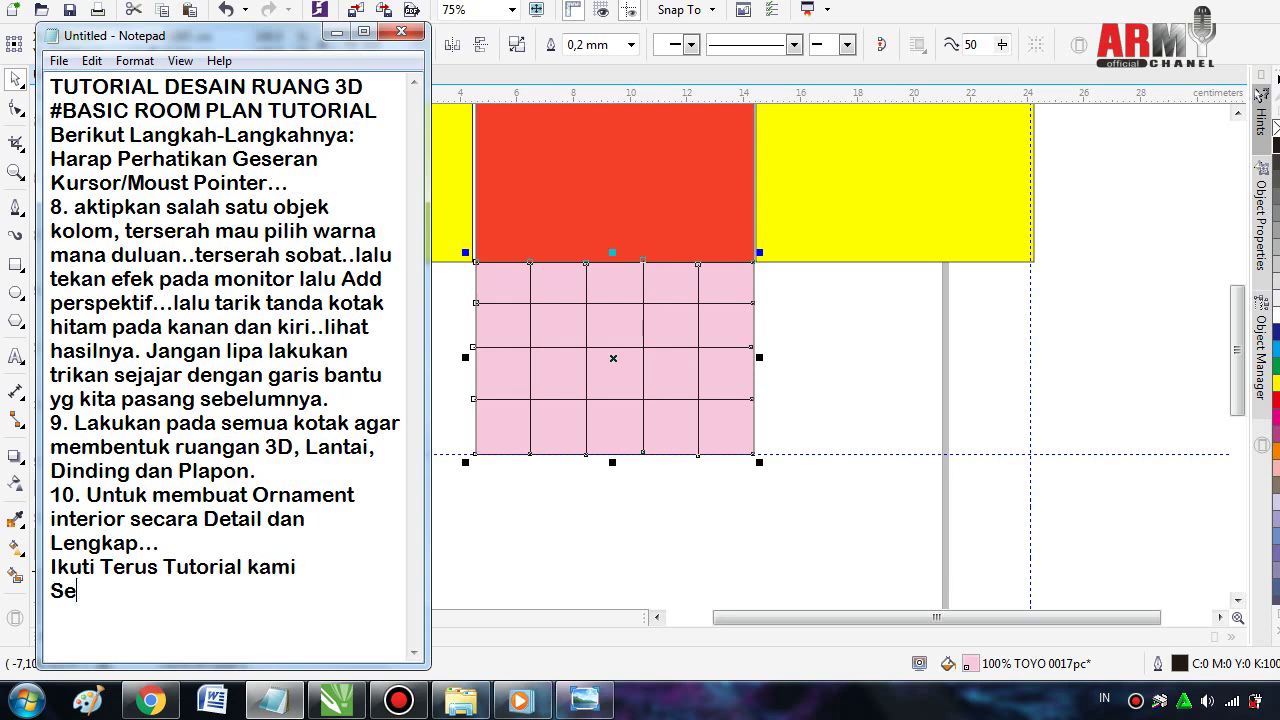
text(moga )
text(berman)
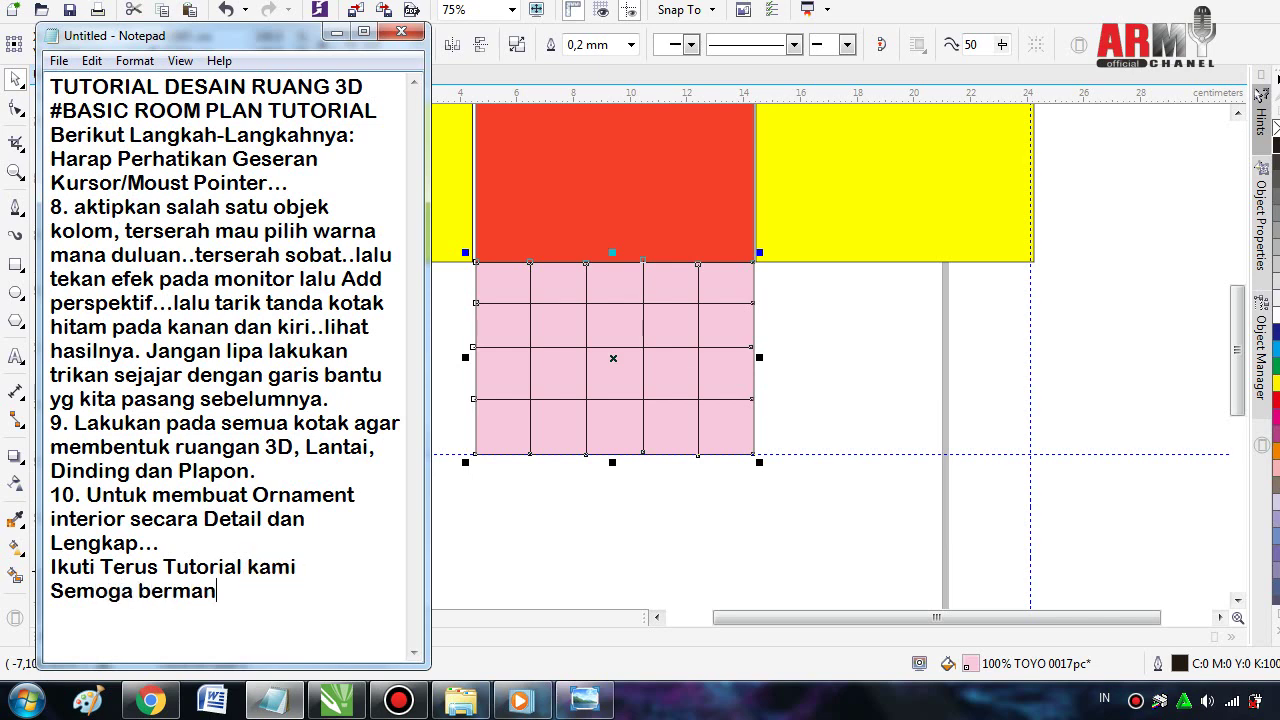
text(faat)
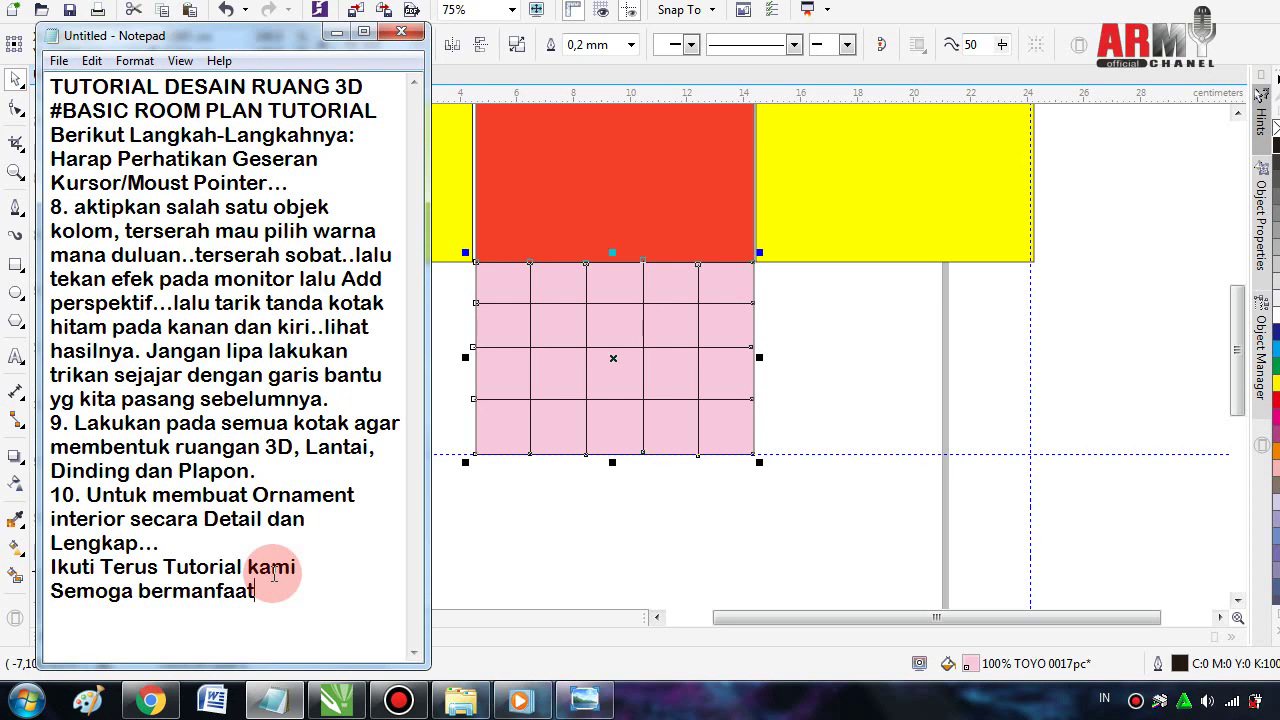
text(..)
key(Return)
text(Terim)
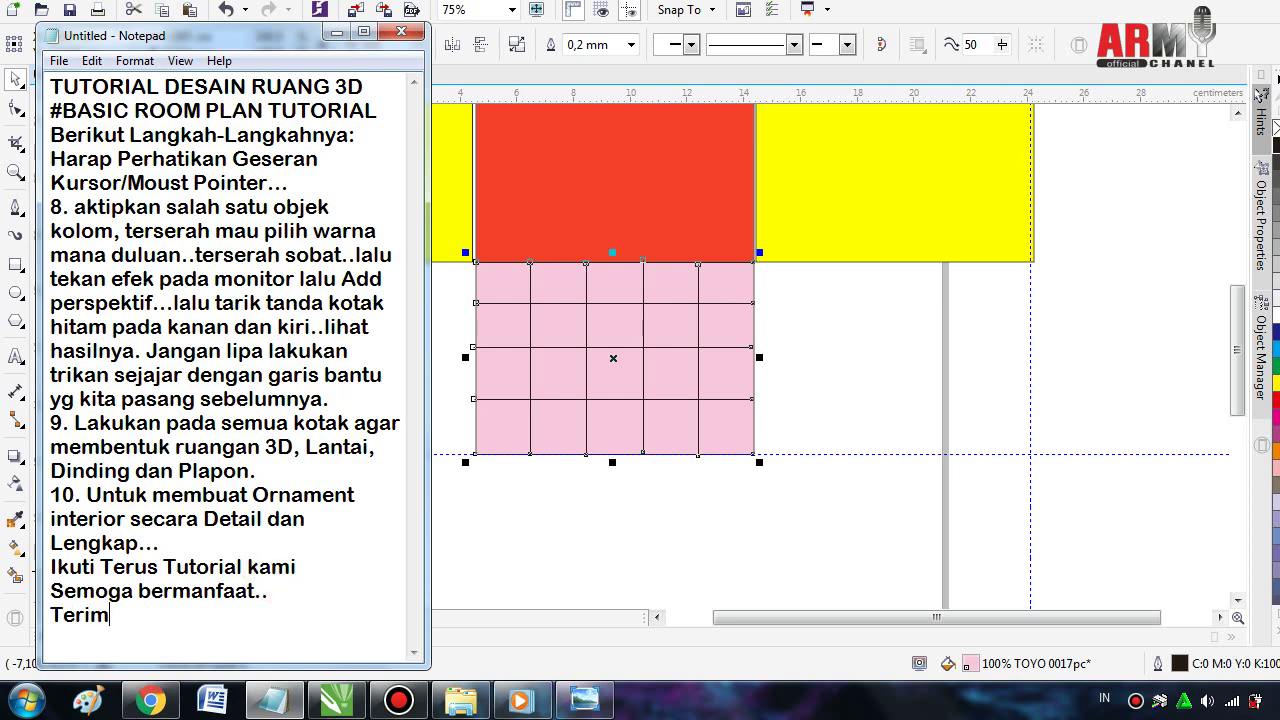
text(a Kasi)
text(h)
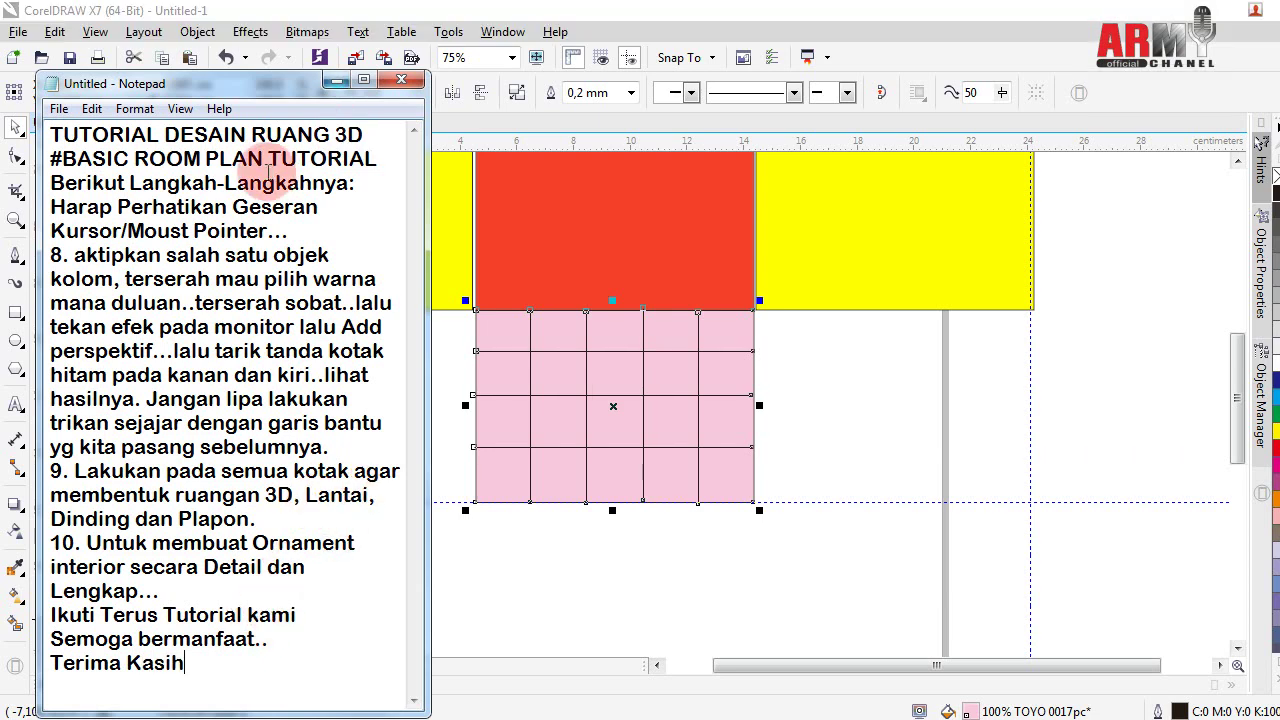
- Add Perspective to the pink floor grid and stretch its bottom-right corner to the right guide
click(16, 130)
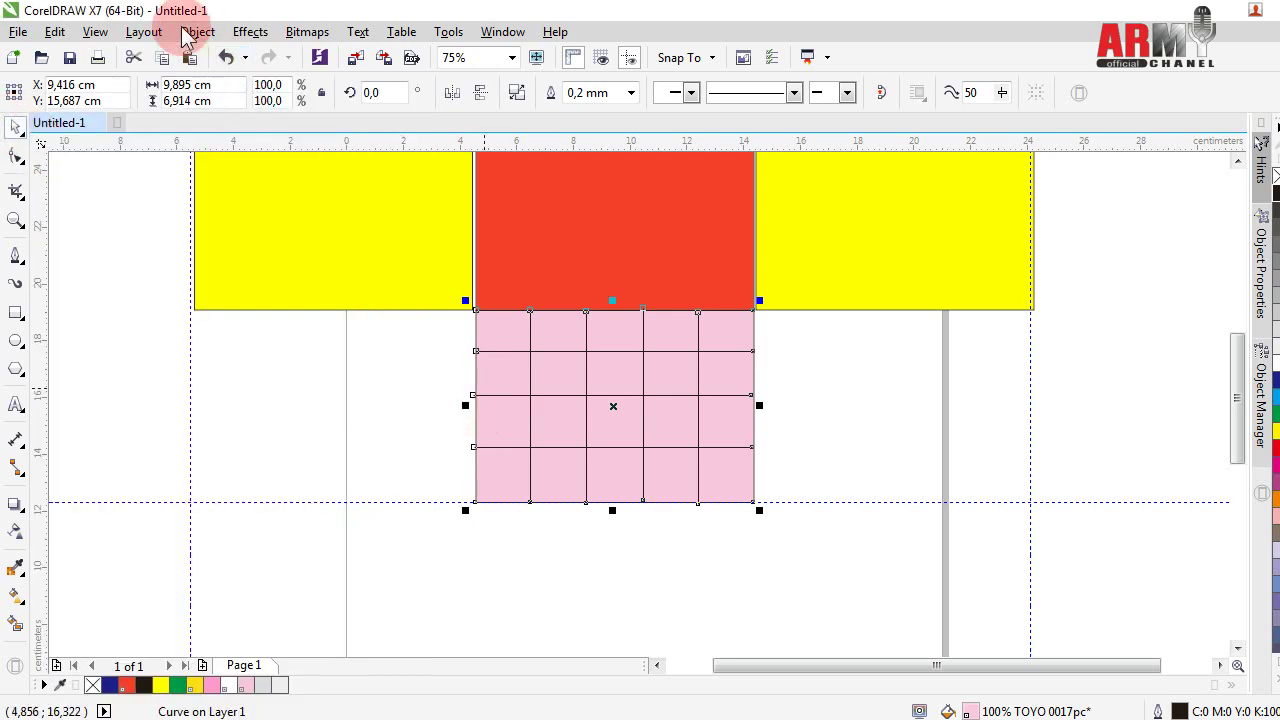
click(247, 37)
click(290, 232)
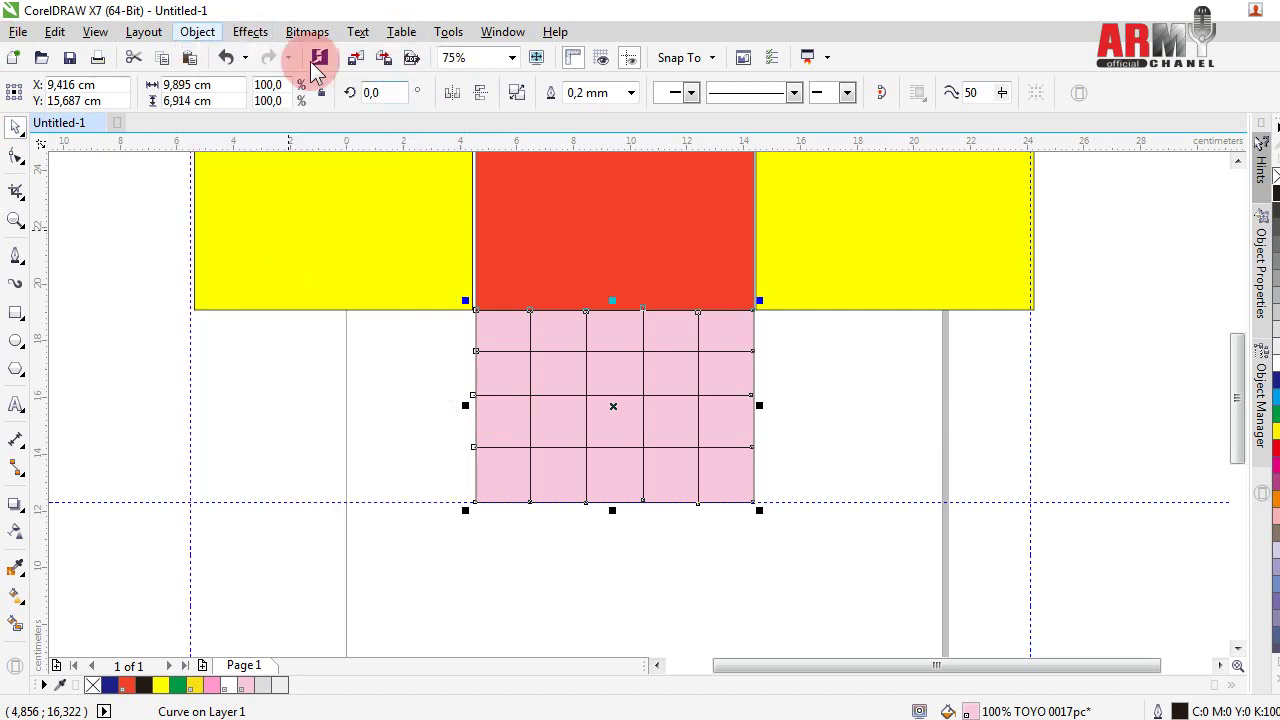
click(250, 31)
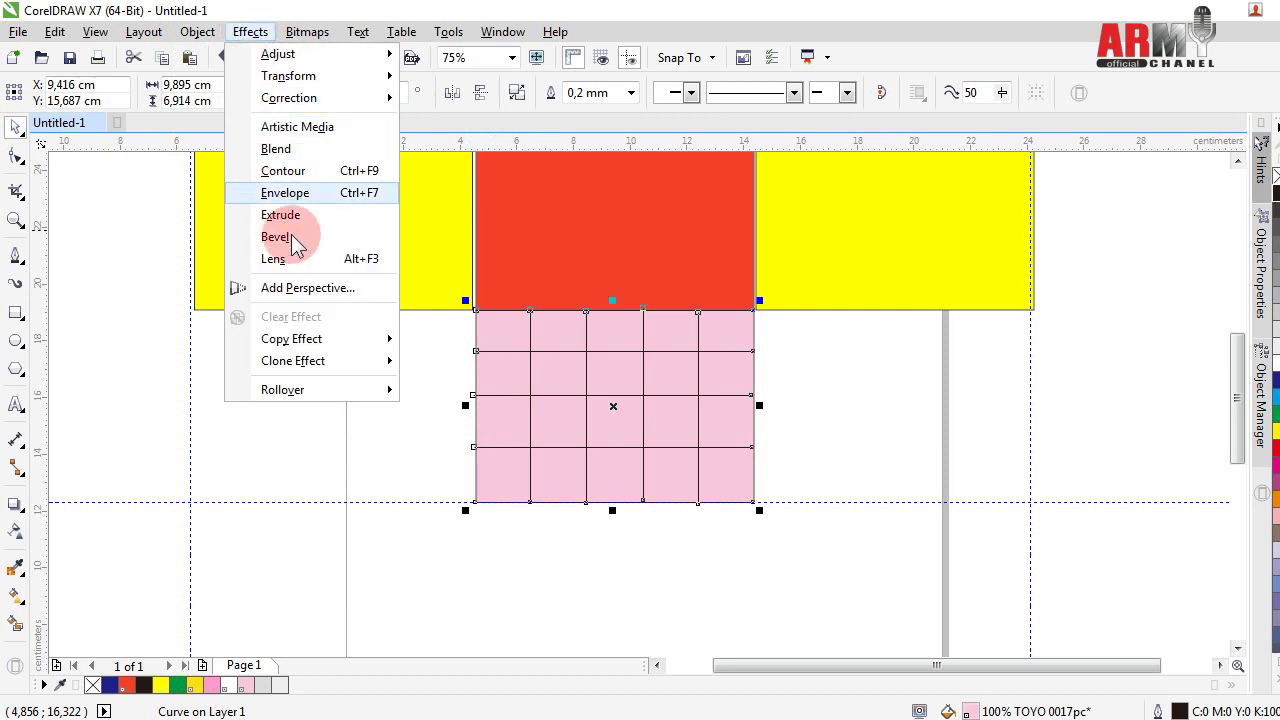
click(300, 288)
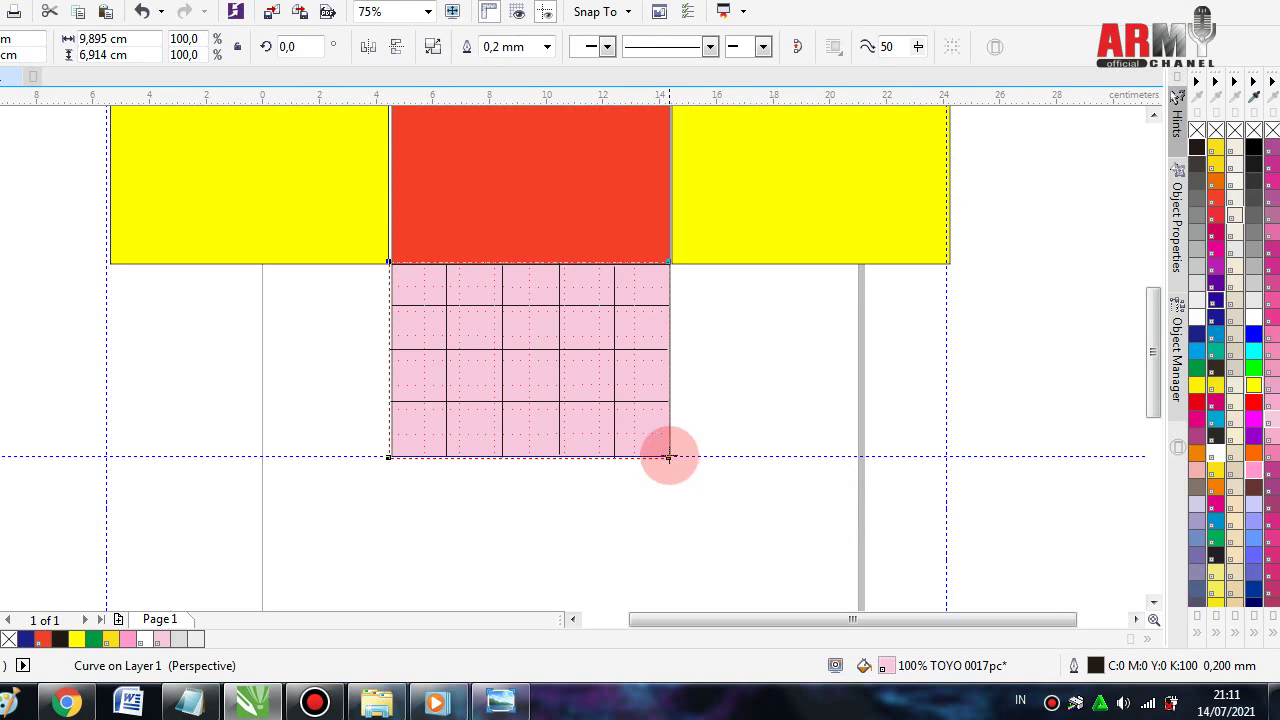
drag(669, 457, 940, 455)
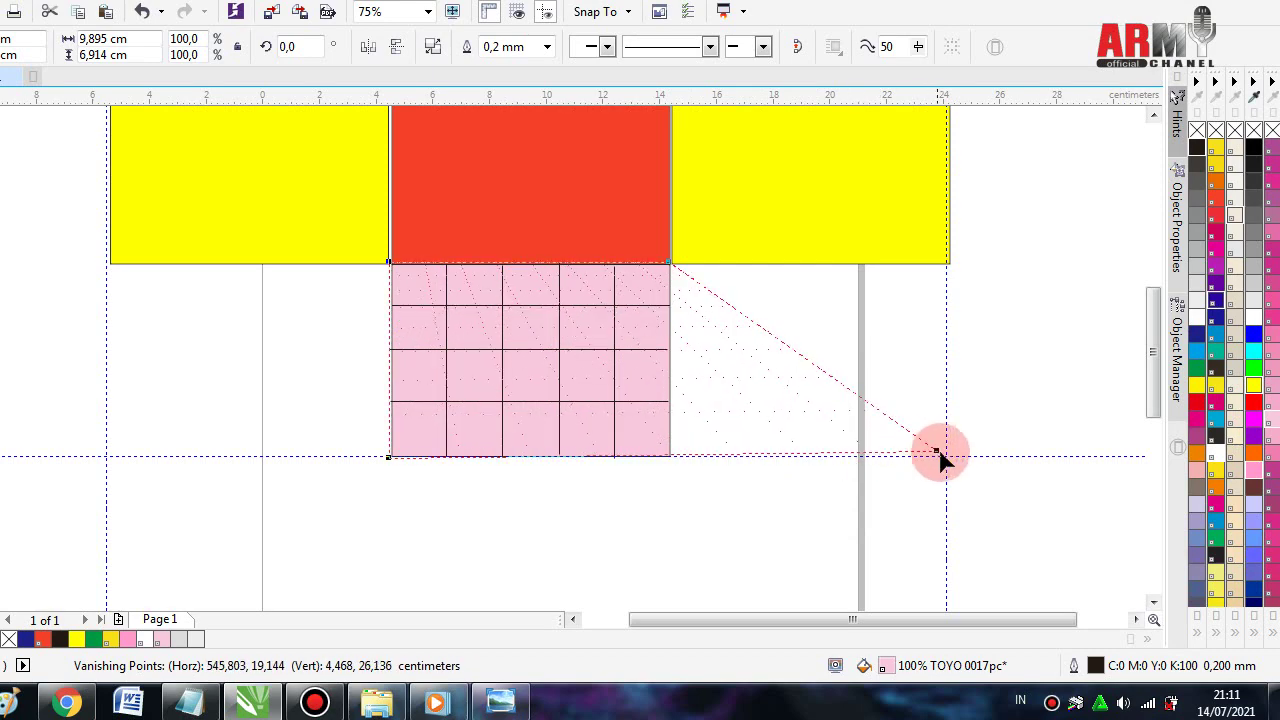
drag(940, 455, 946, 458)
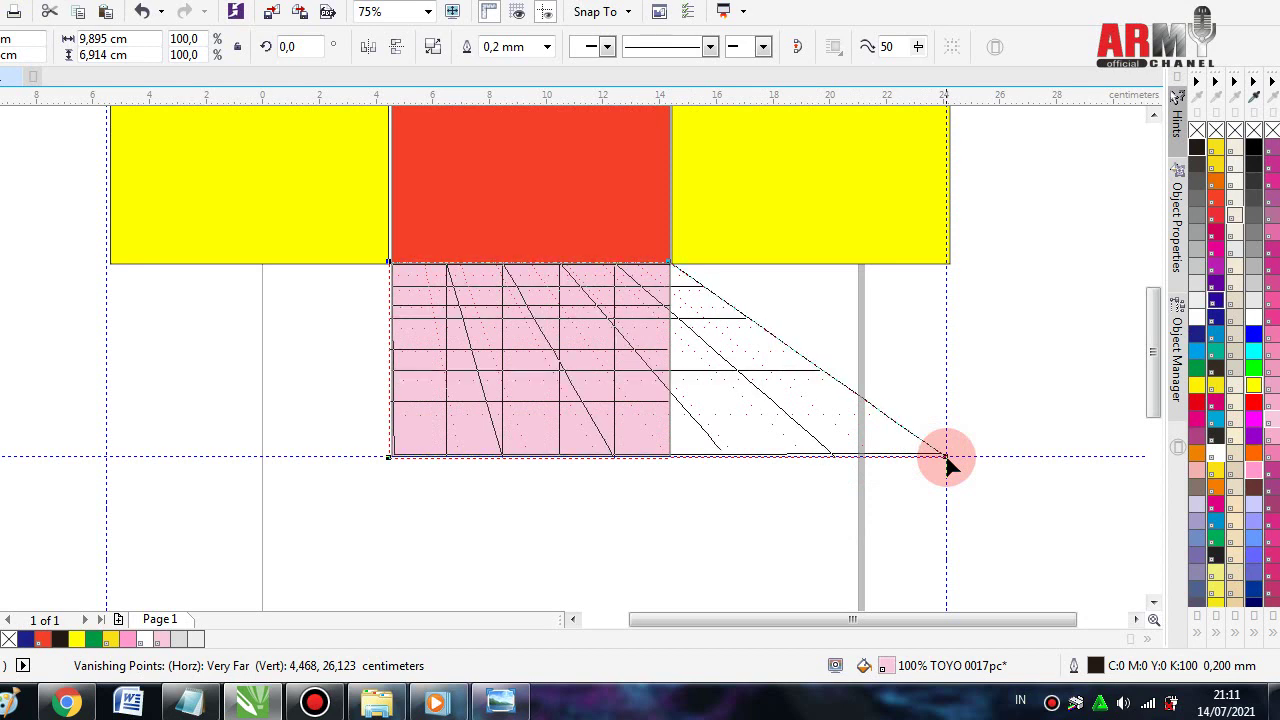
drag(946, 460, 945, 457)
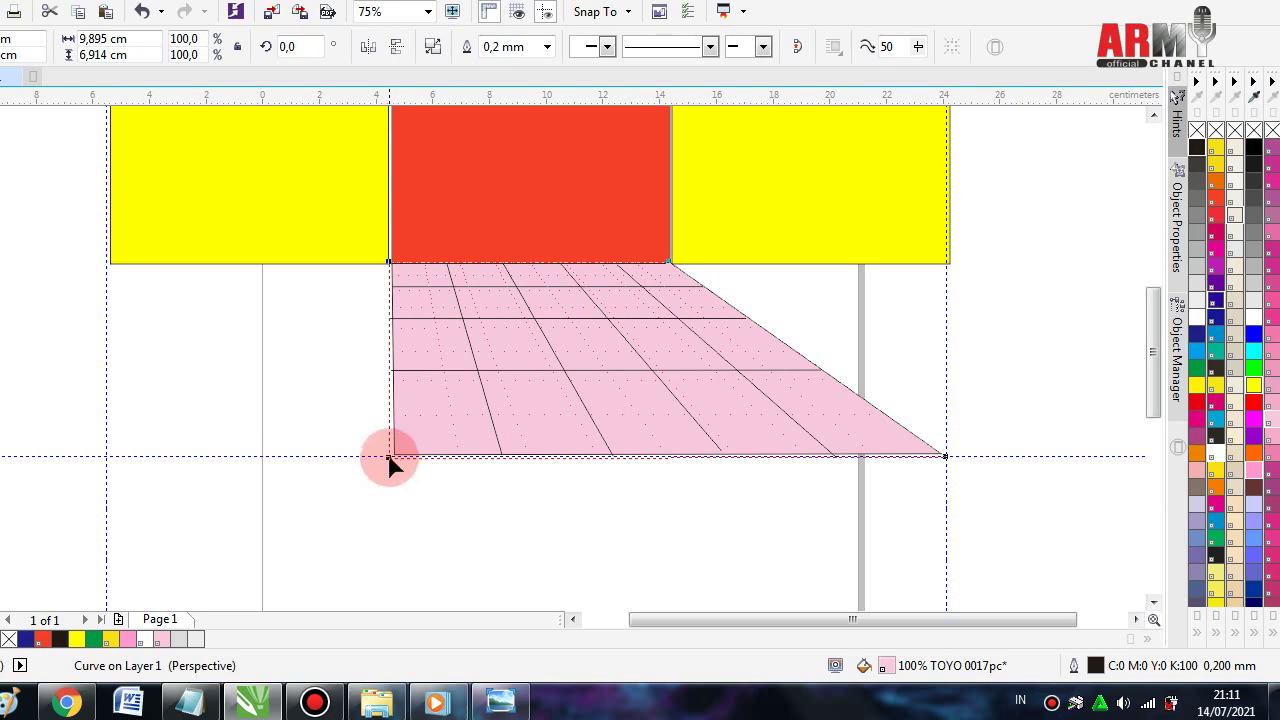
- Stretch the floor's bottom-left corner out to the left guideline
drag(390, 459, 192, 462)
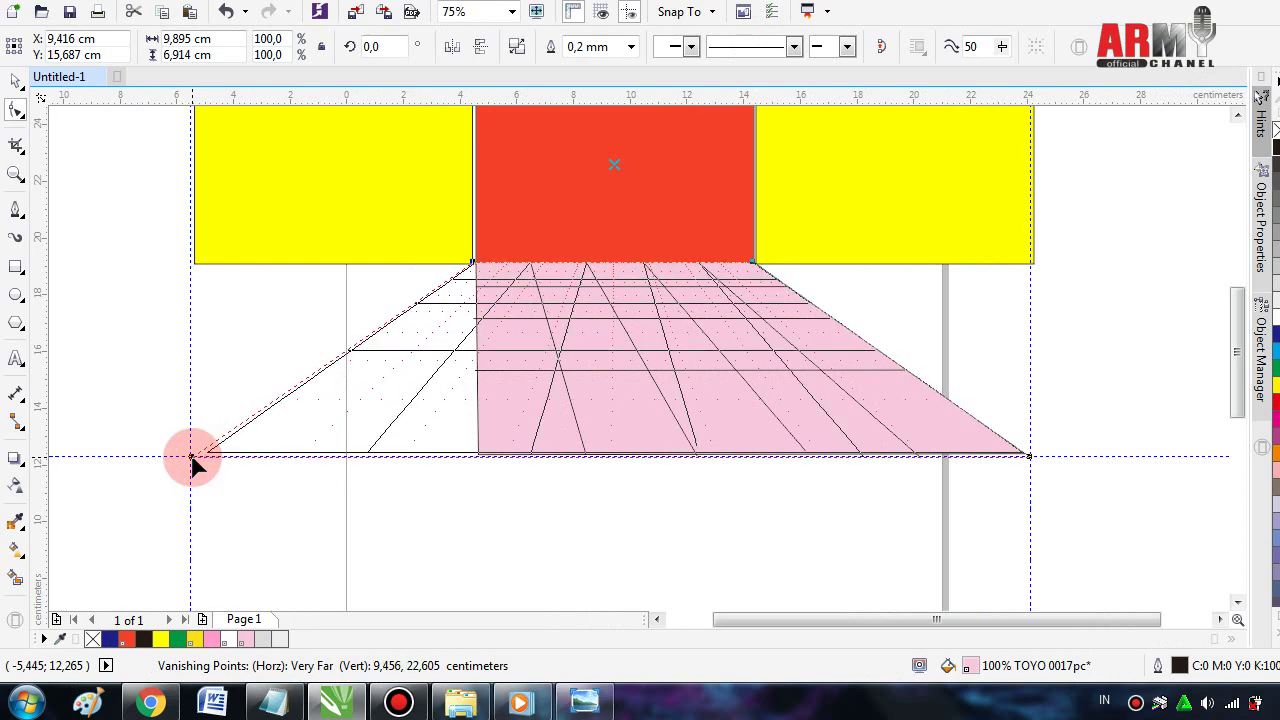
drag(191, 457, 191, 457)
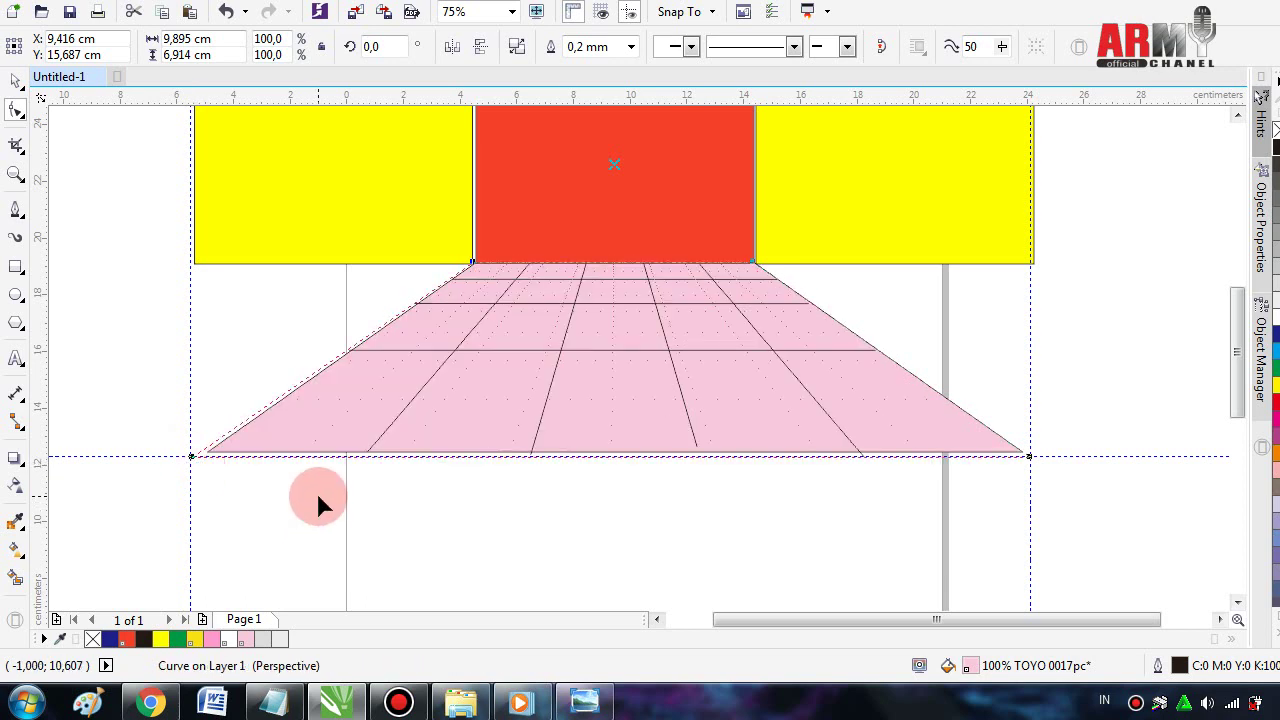
scroll(315, 489, down, 1)
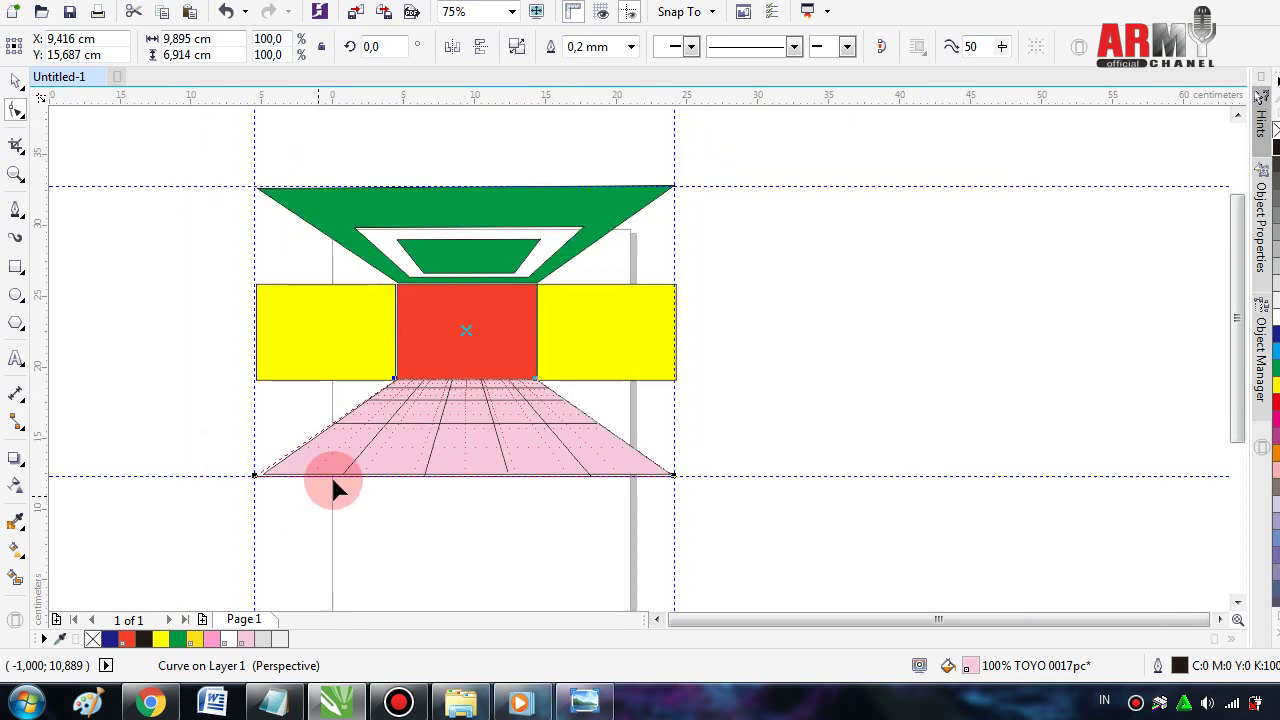
click(617, 340)
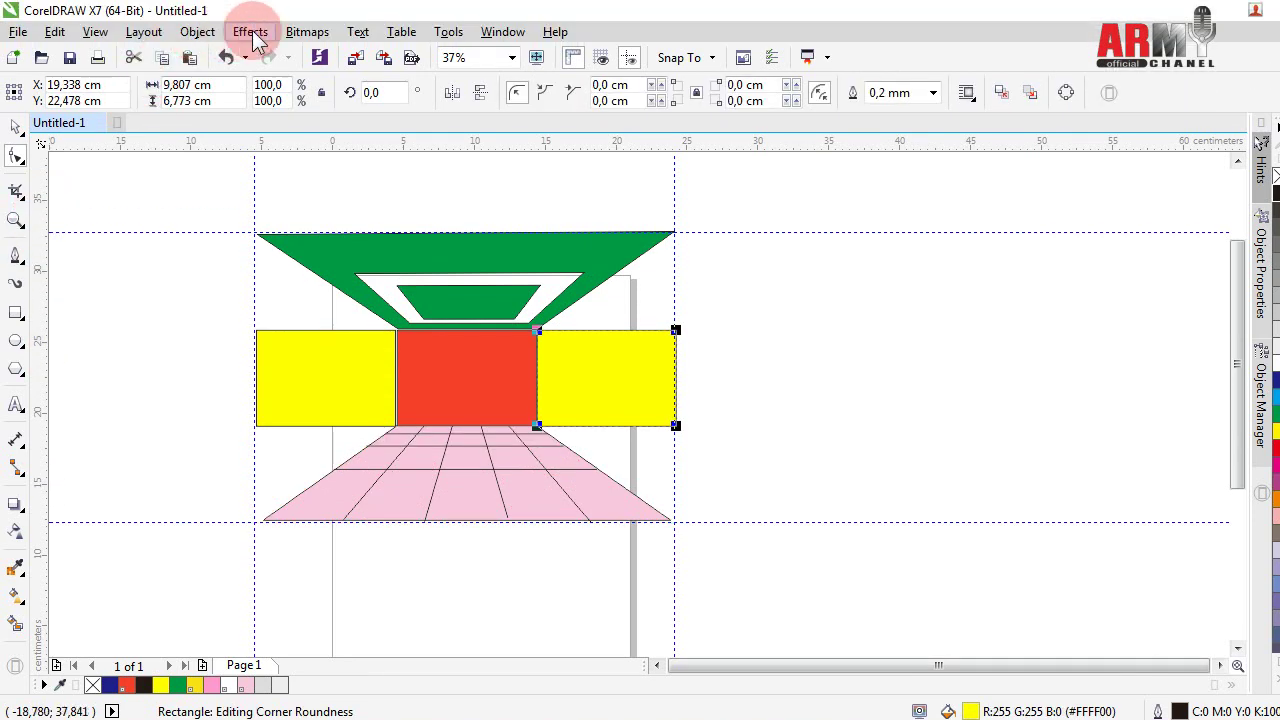
click(252, 33)
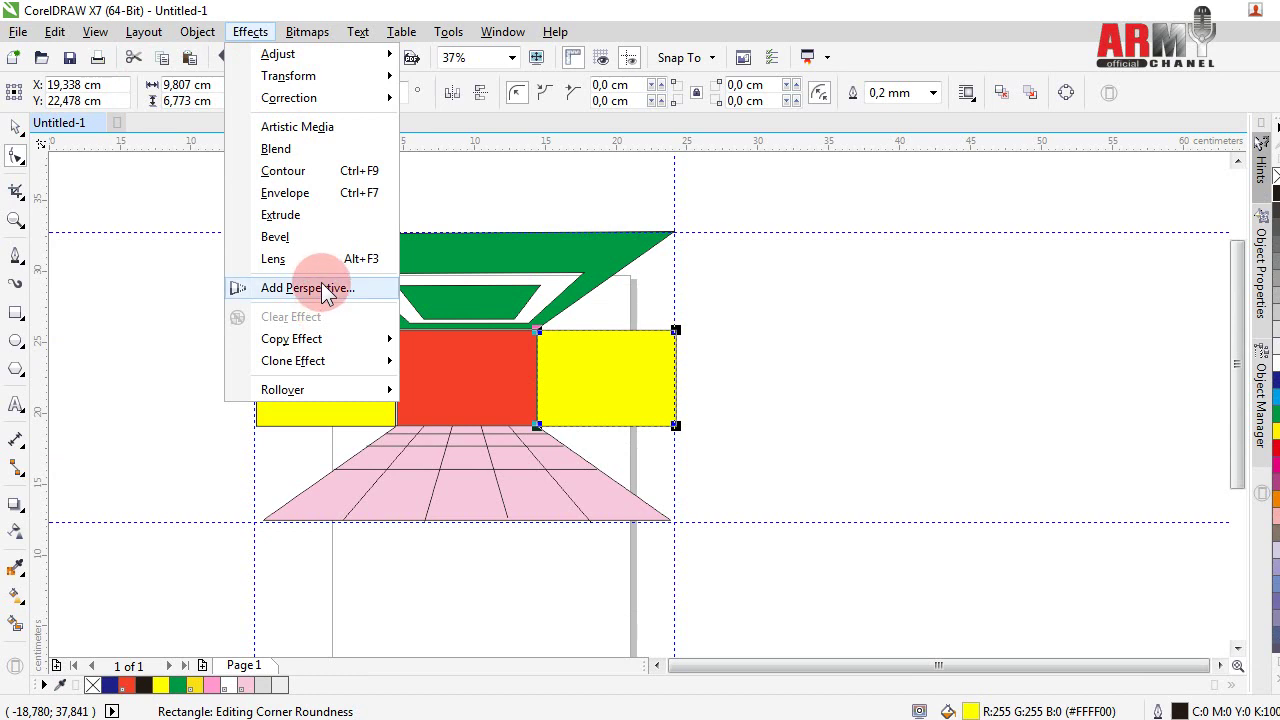
click(168, 342)
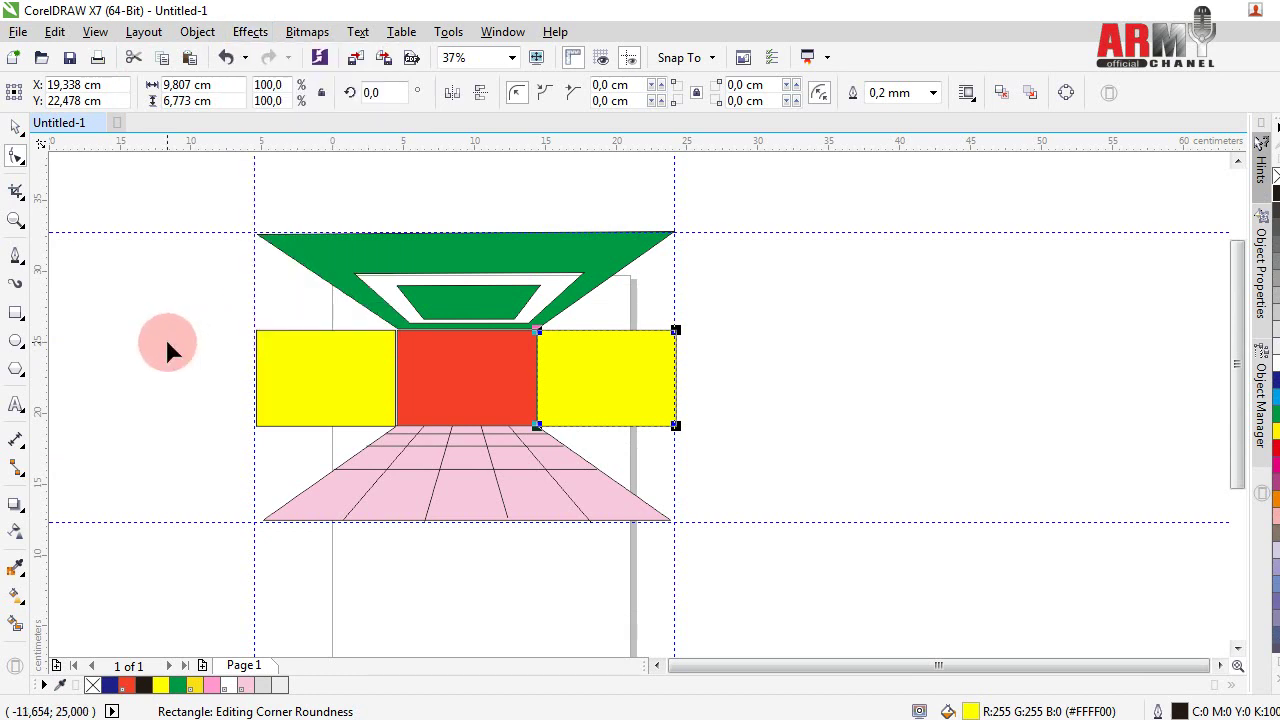
click(13, 129)
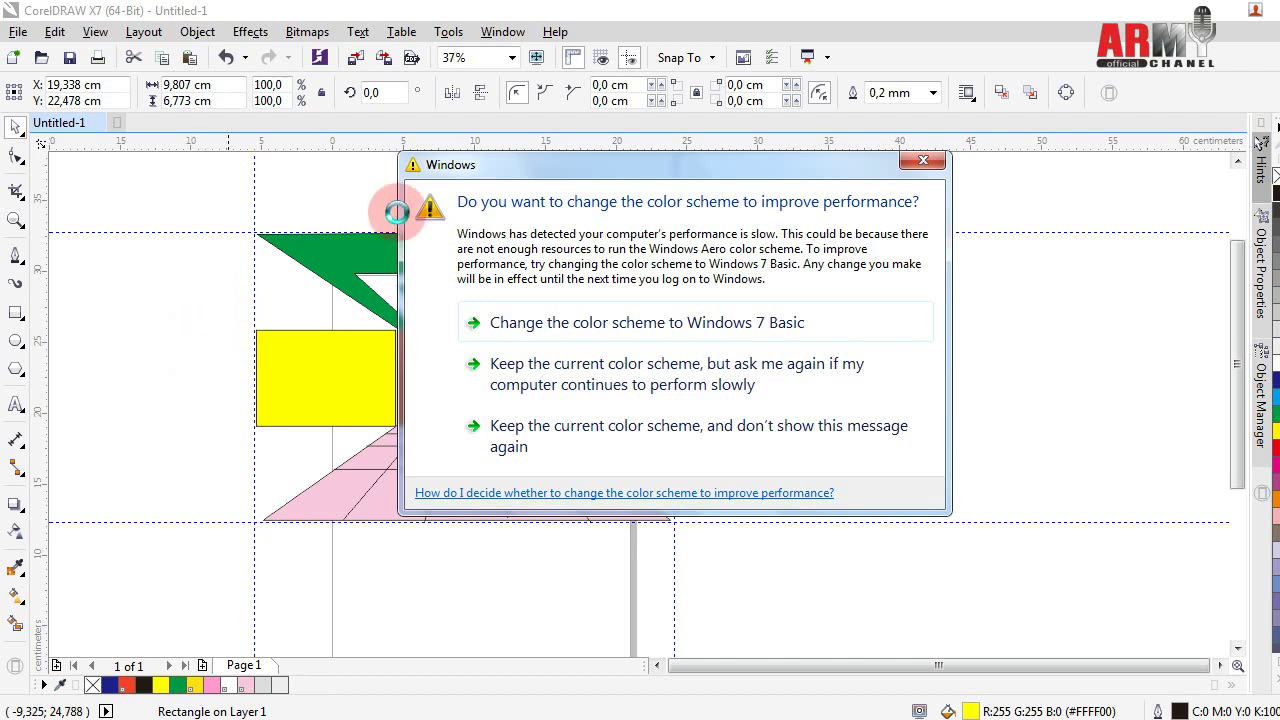
- Dismiss the Windows colour-scheme prompt and minimize Bandicam to reveal the room drawing
click(924, 162)
mouse_move(398, 700)
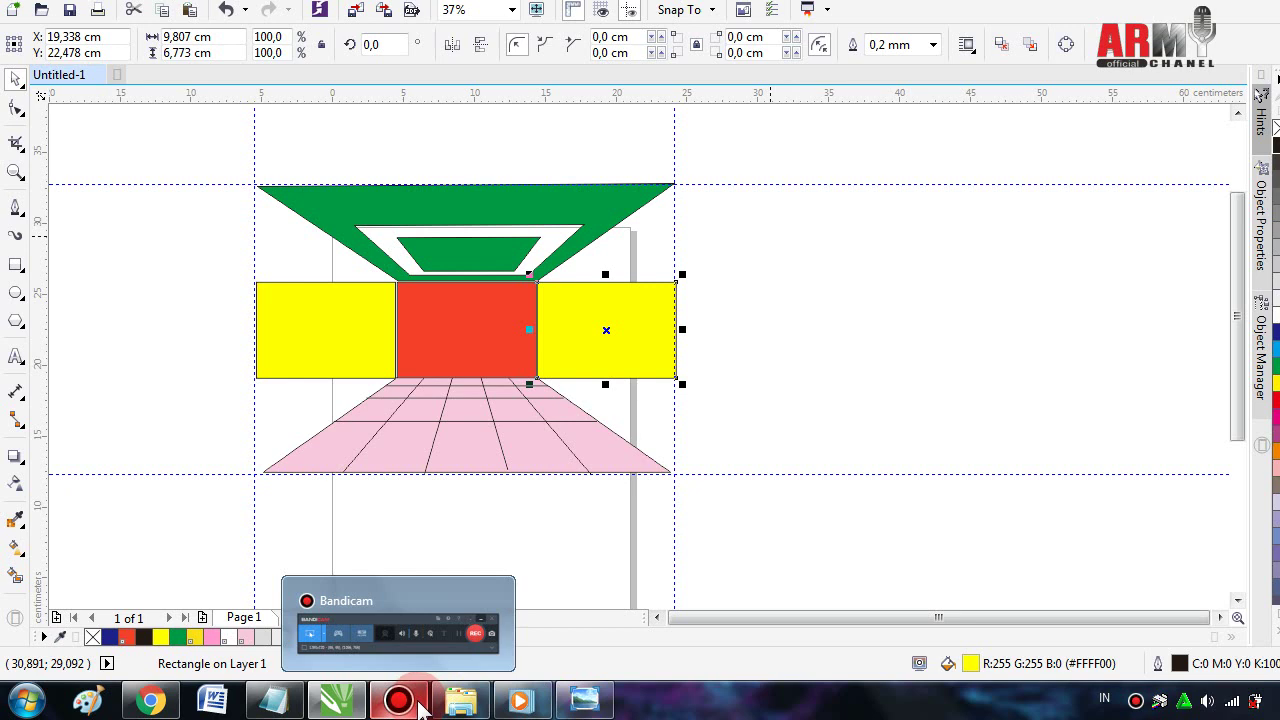
click(434, 605)
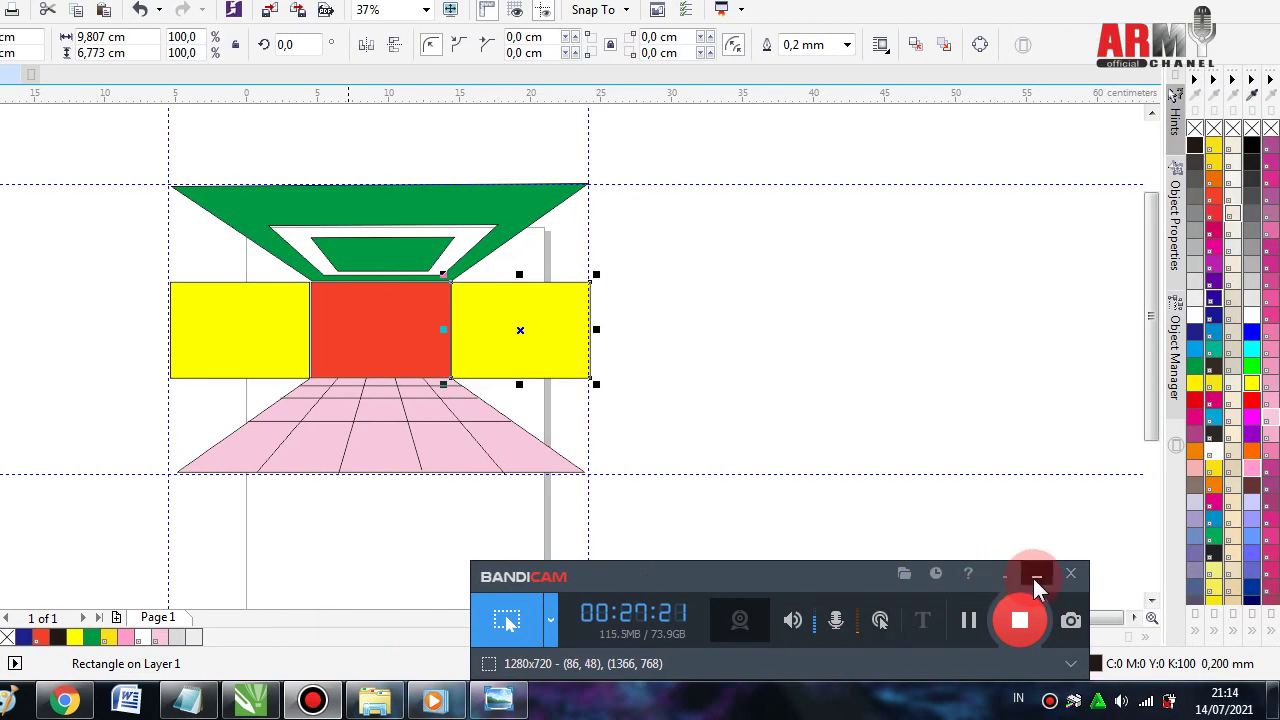
click(1033, 578)
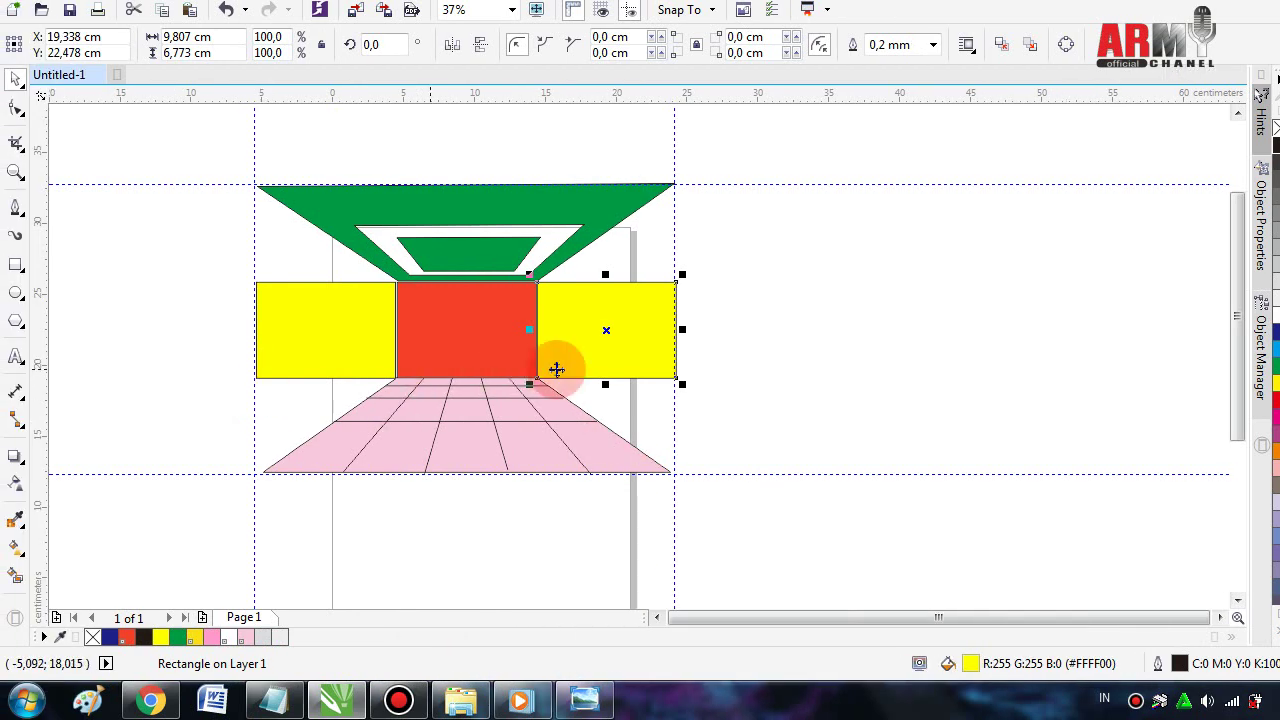
- Draw a small white window rectangle on the right yellow wall
click(18, 268)
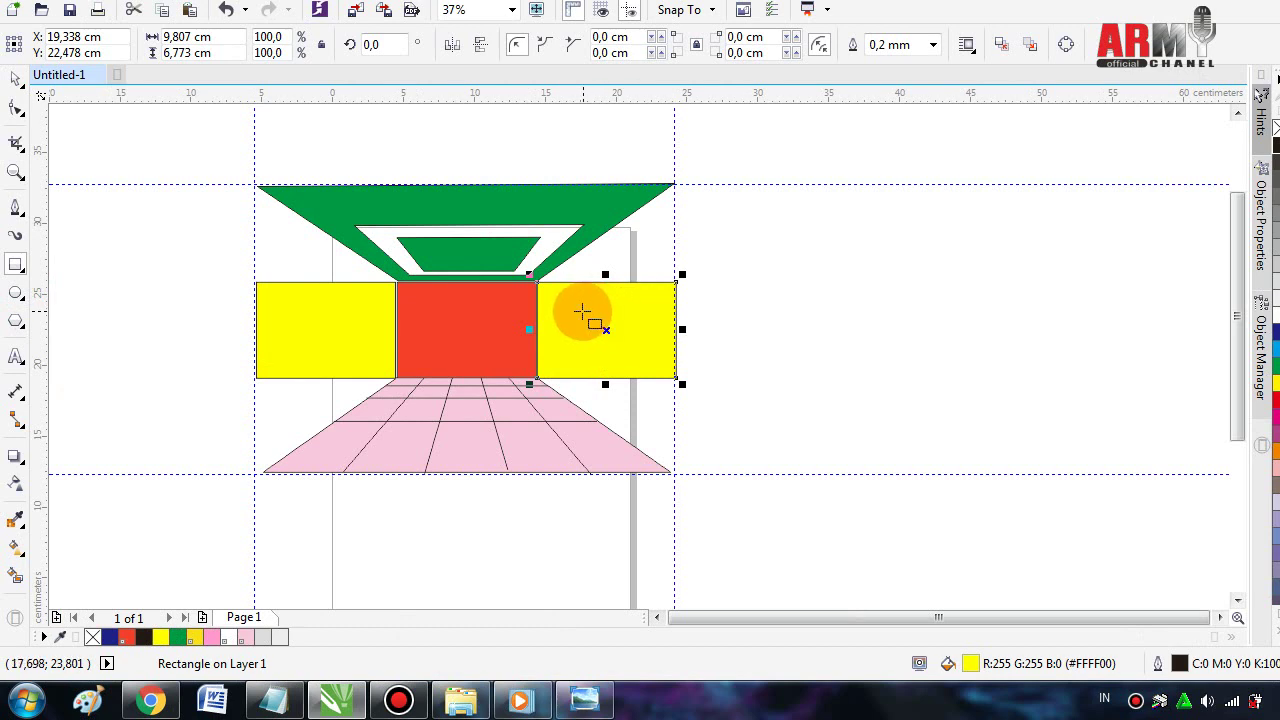
drag(582, 313, 605, 348)
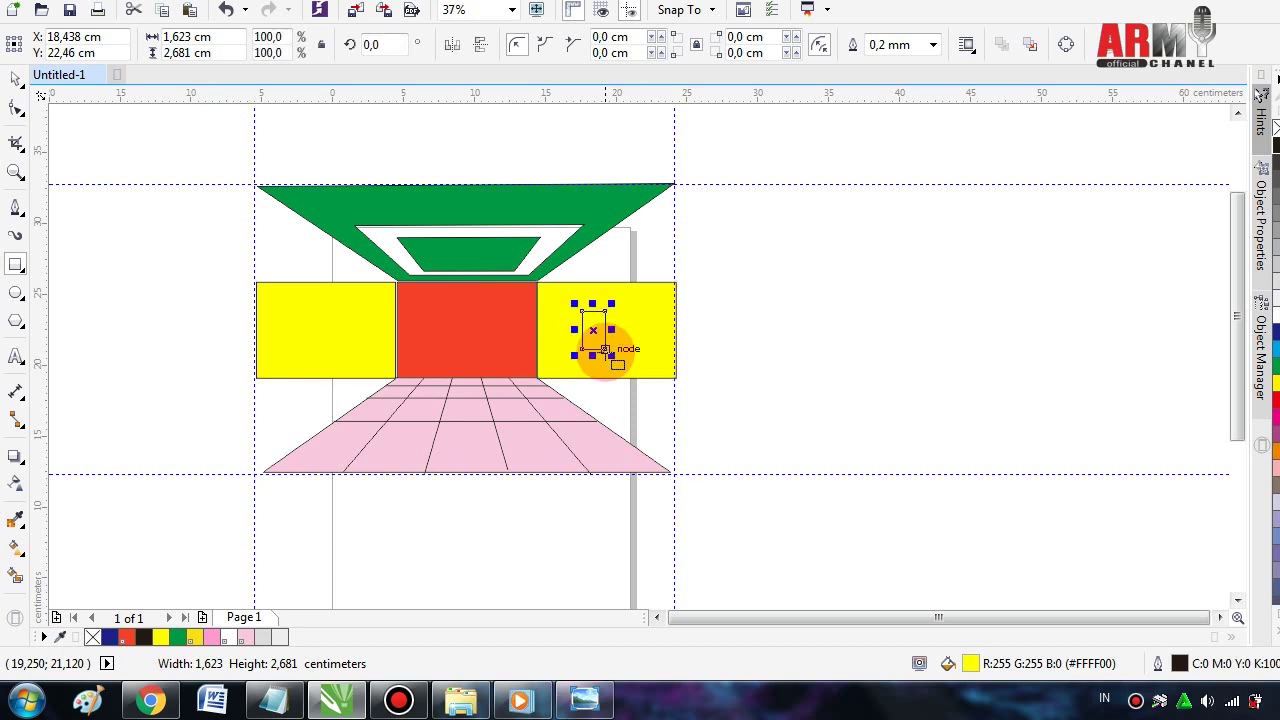
click(1275, 630)
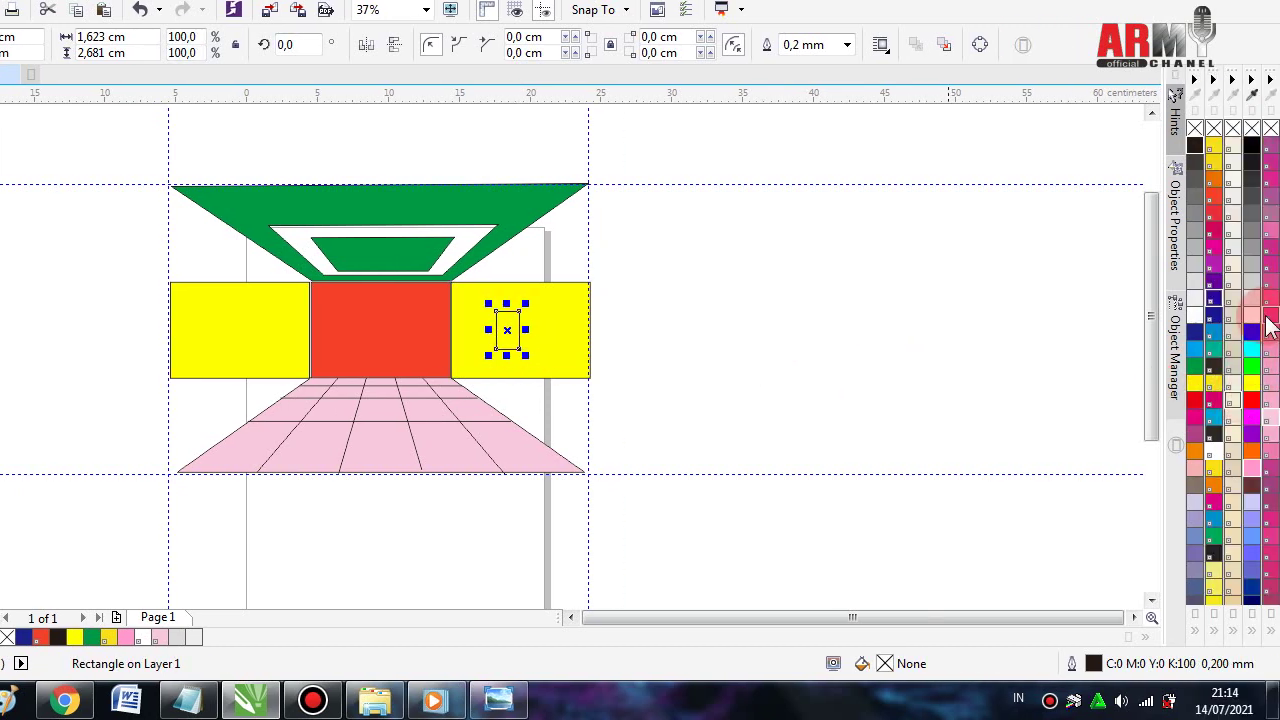
mouse_move(1268, 330)
mouse_down()
mouse_move(566, 350)
mouse_move(506, 330)
mouse_up()
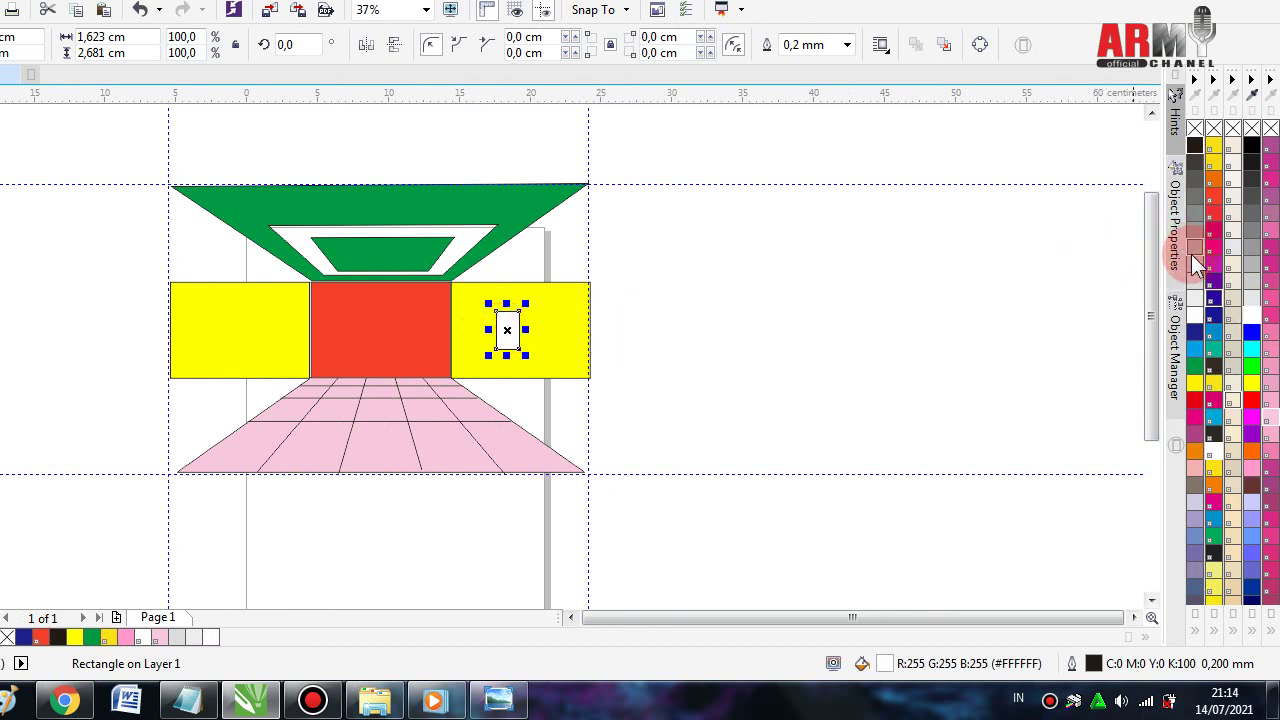
- Set the window's outline width to 0.25 mm
mouse_move(1190, 272)
mouse_down()
mouse_move(725, 135)
mouse_move(848, 133)
mouse_up()
click(846, 100)
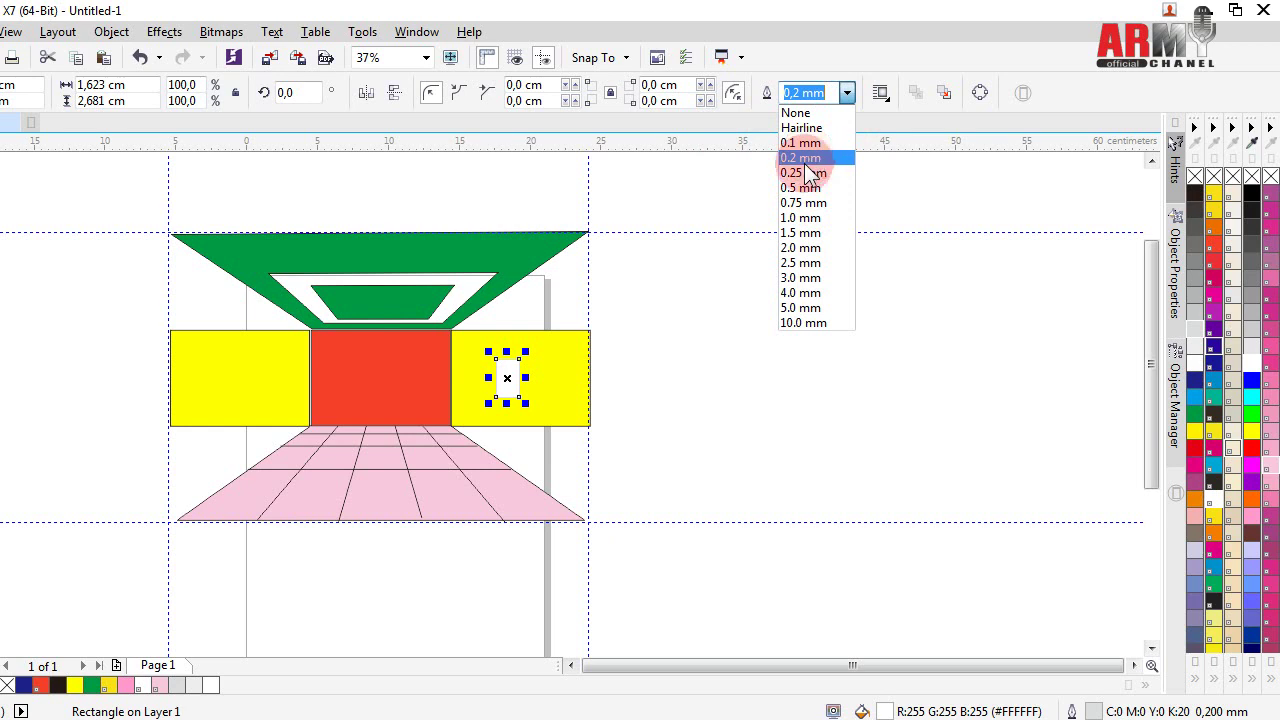
click(803, 172)
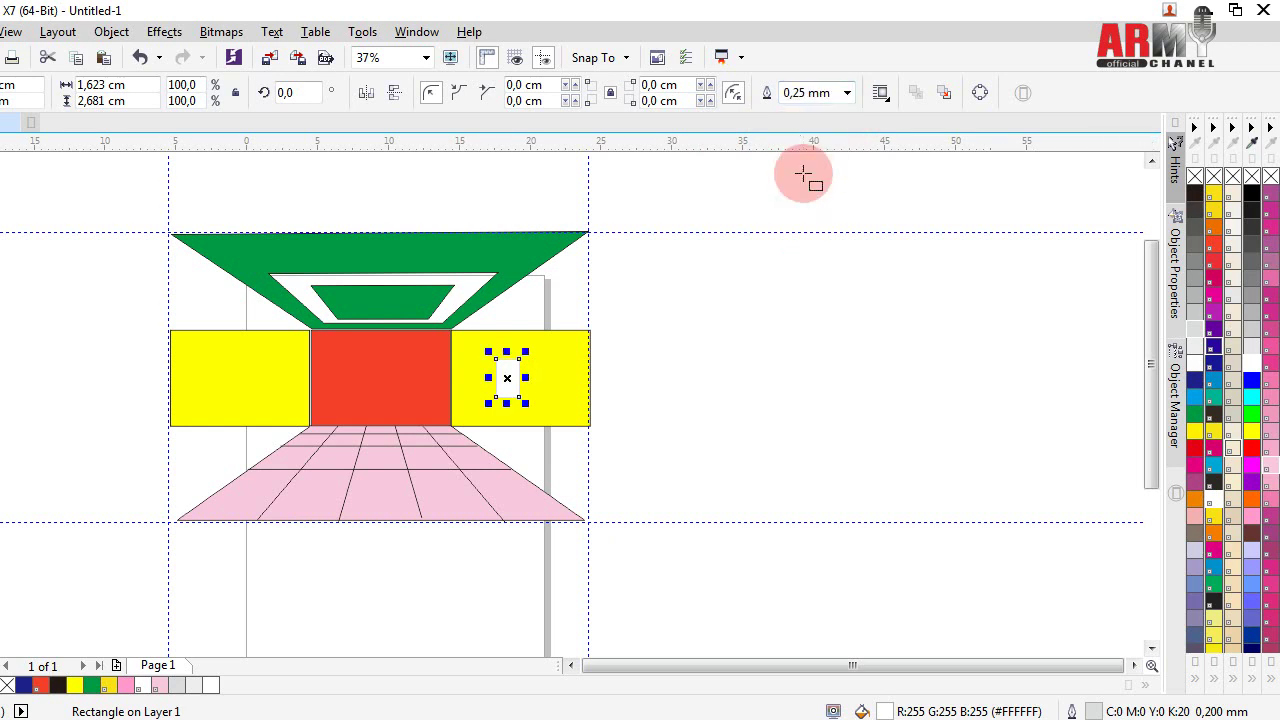
click(519, 358)
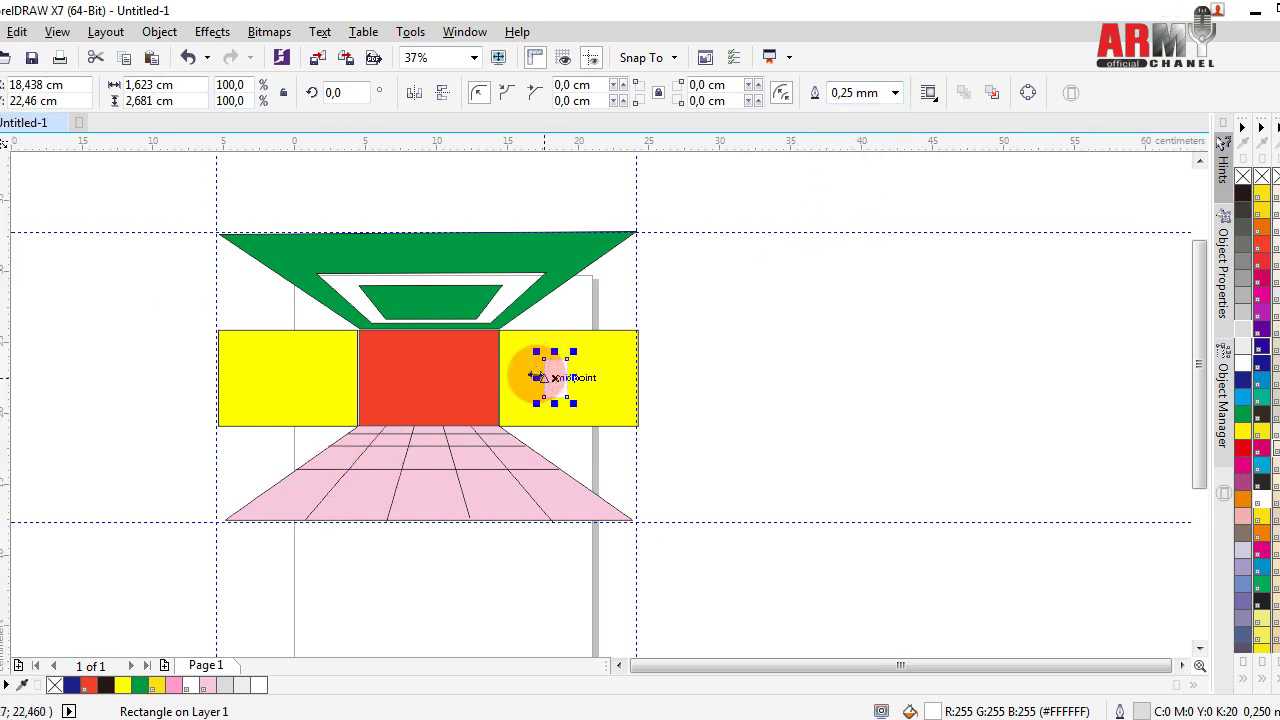
scroll(550, 375, up, 1)
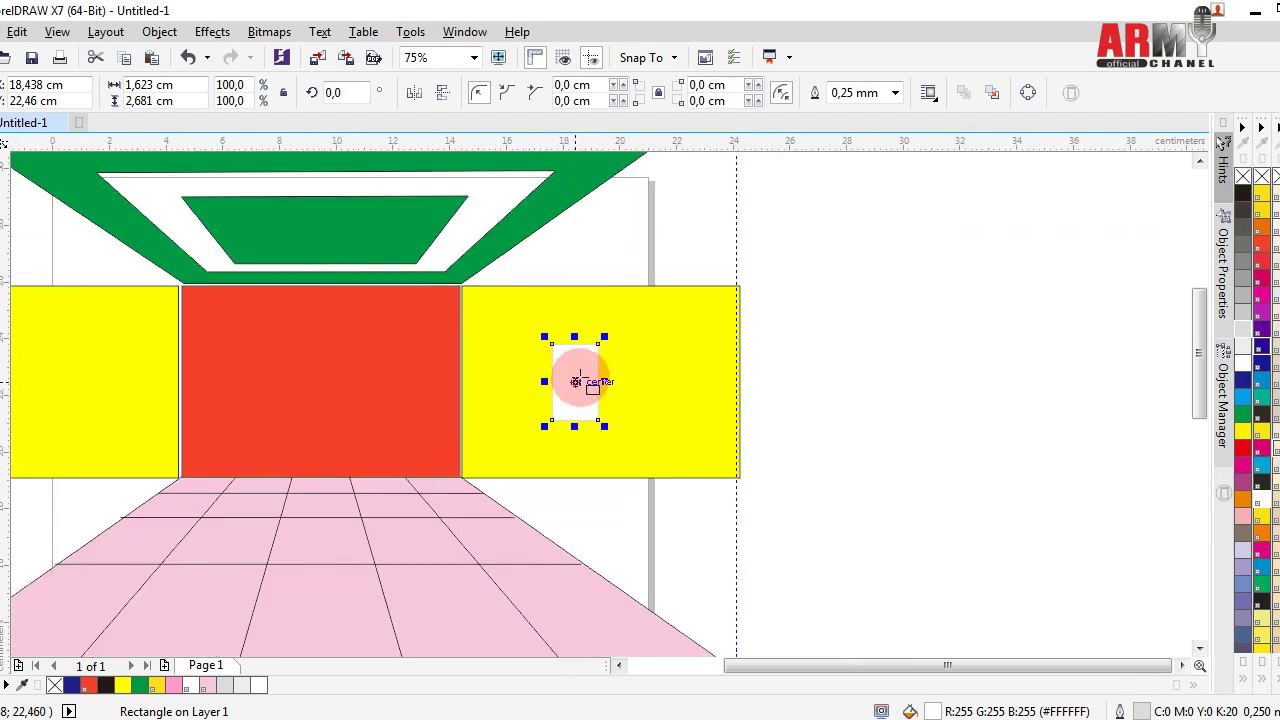
scroll(578, 380, down, 1)
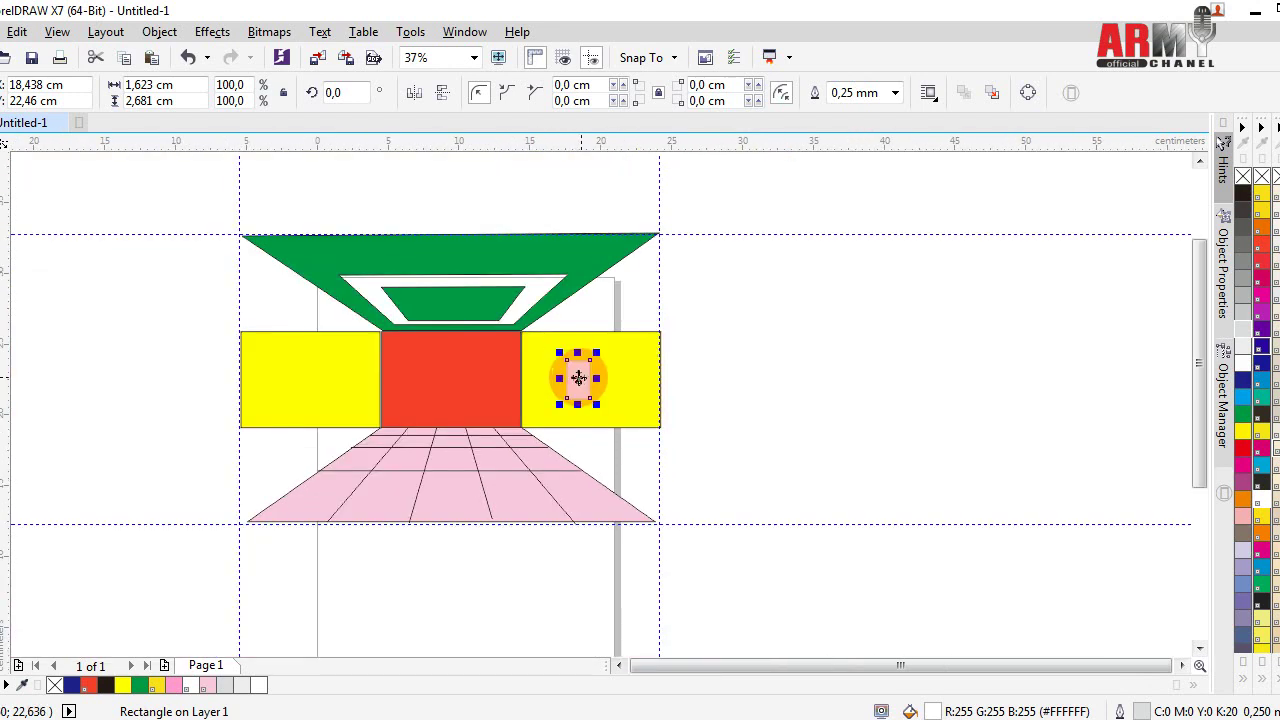
- Copy the white window twice onto the left yellow wall, aligned side by side
drag(578, 378, 321, 380)
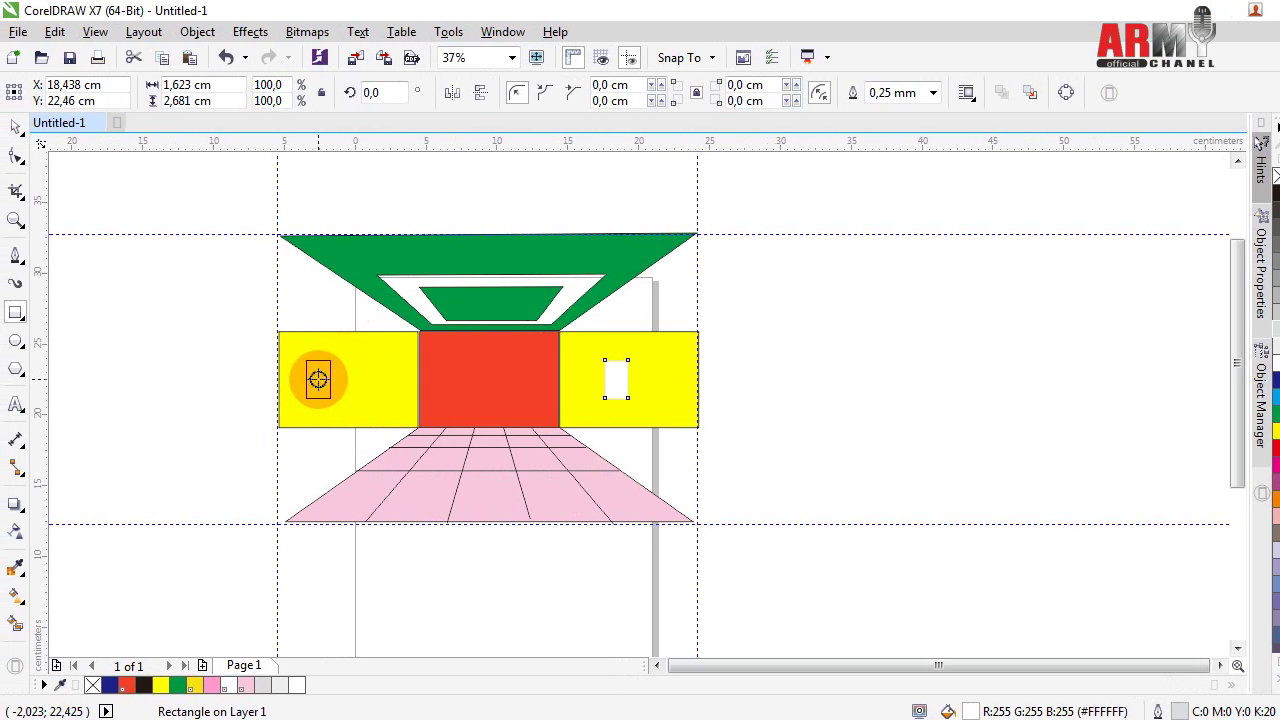
drag(321, 380, 315, 378)
click(384, 414)
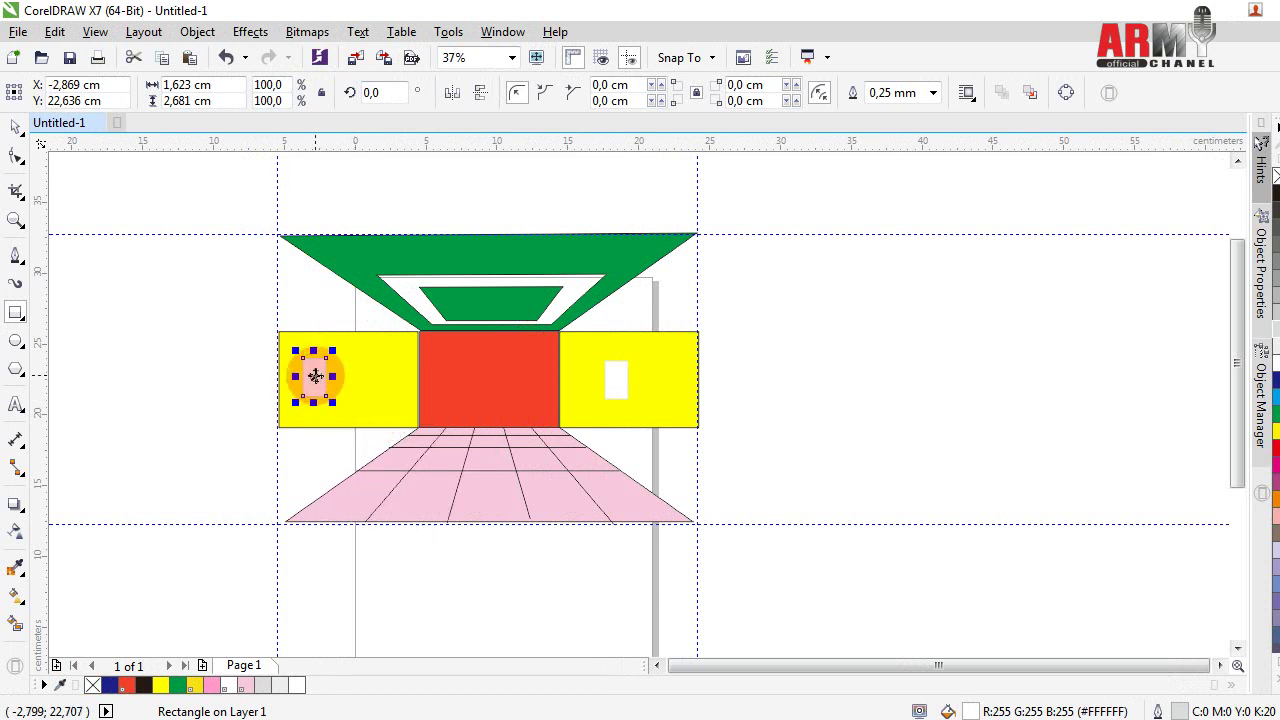
drag(316, 377, 345, 378)
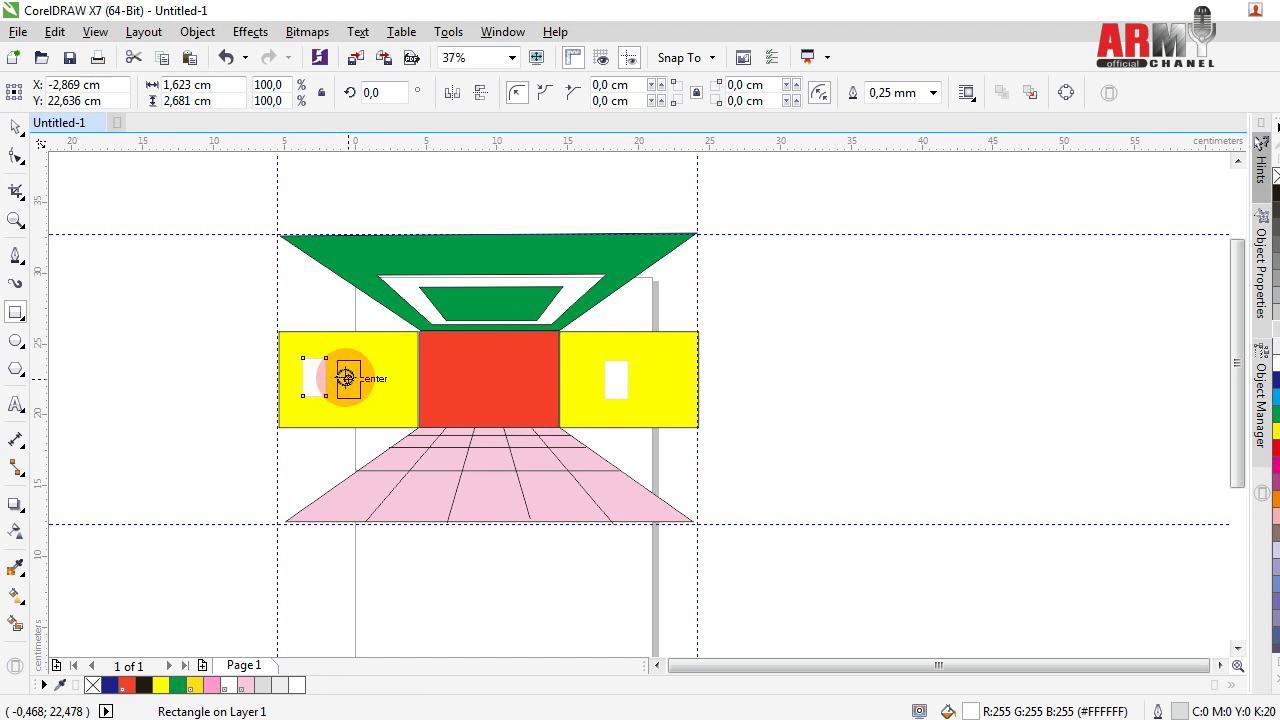
click(400, 406)
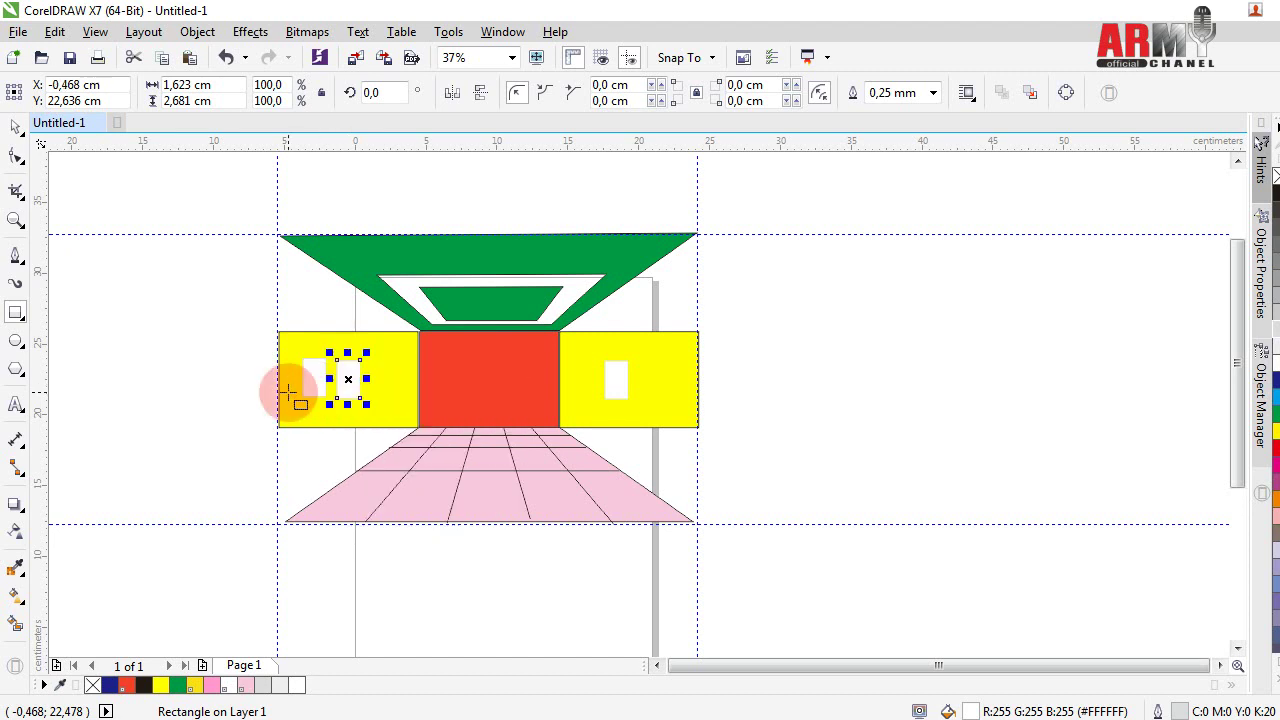
scroll(349, 363, up, 2)
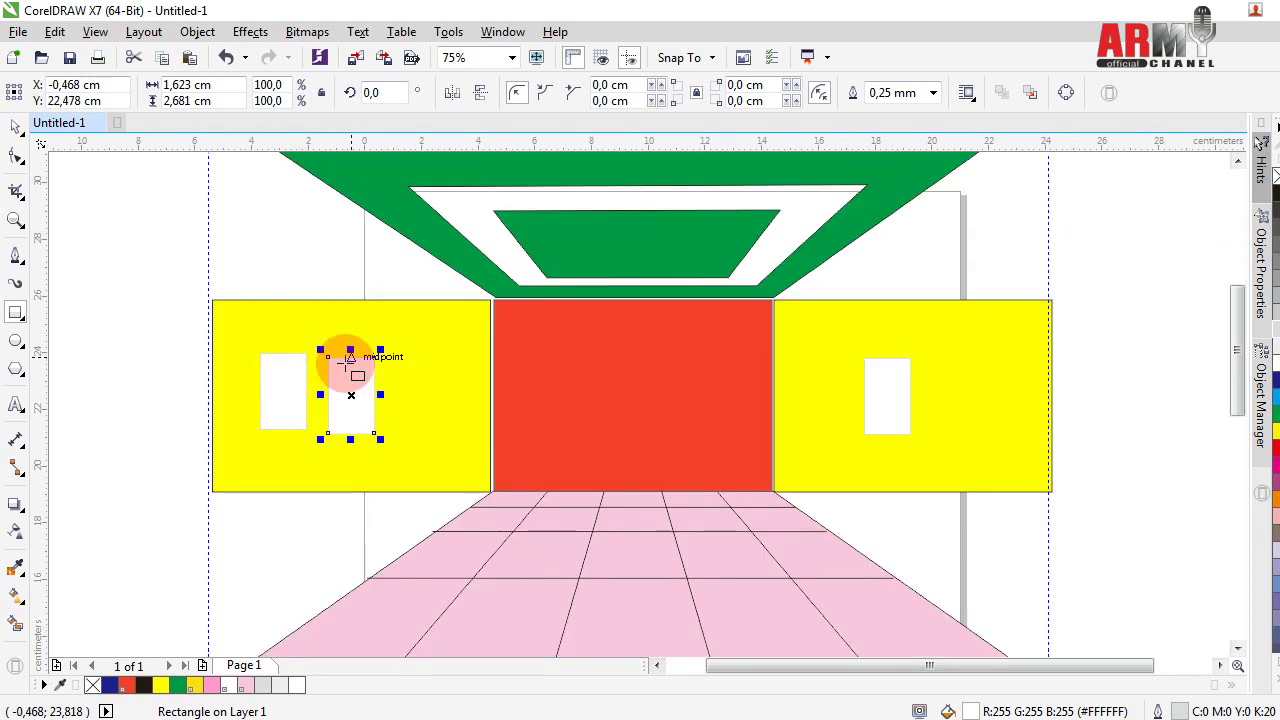
click(349, 363)
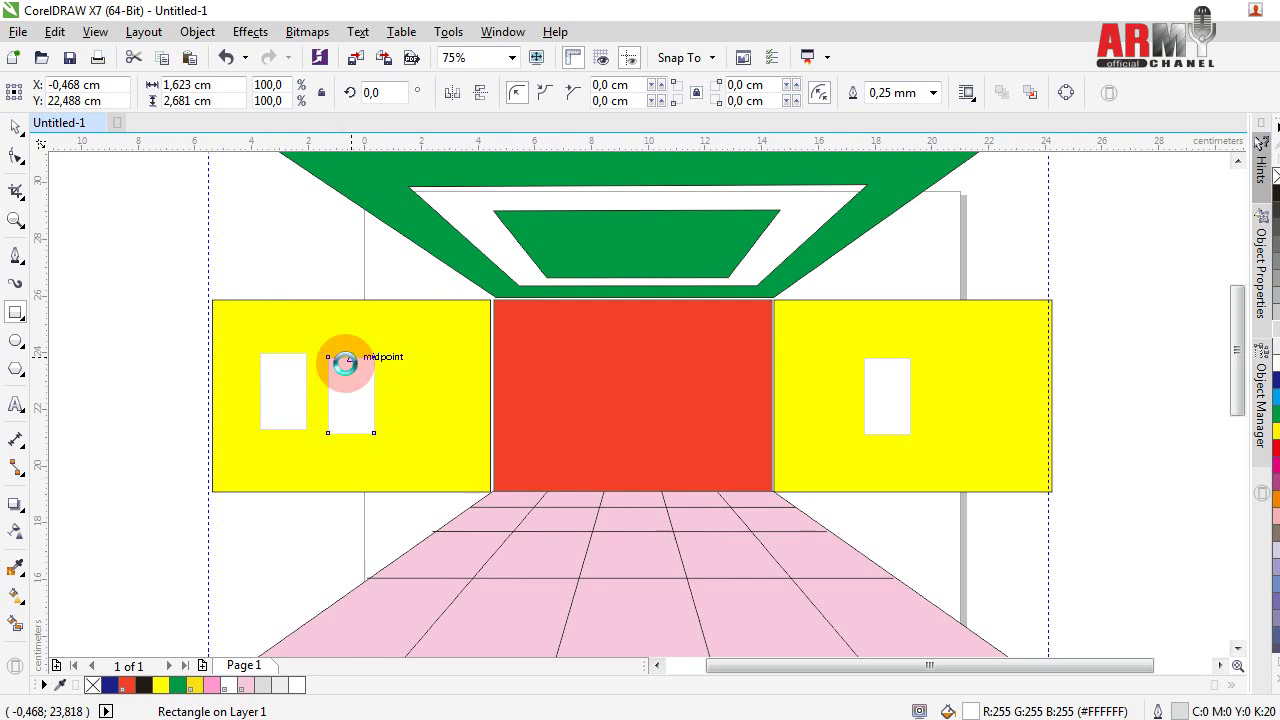
drag(345, 363, 350, 362)
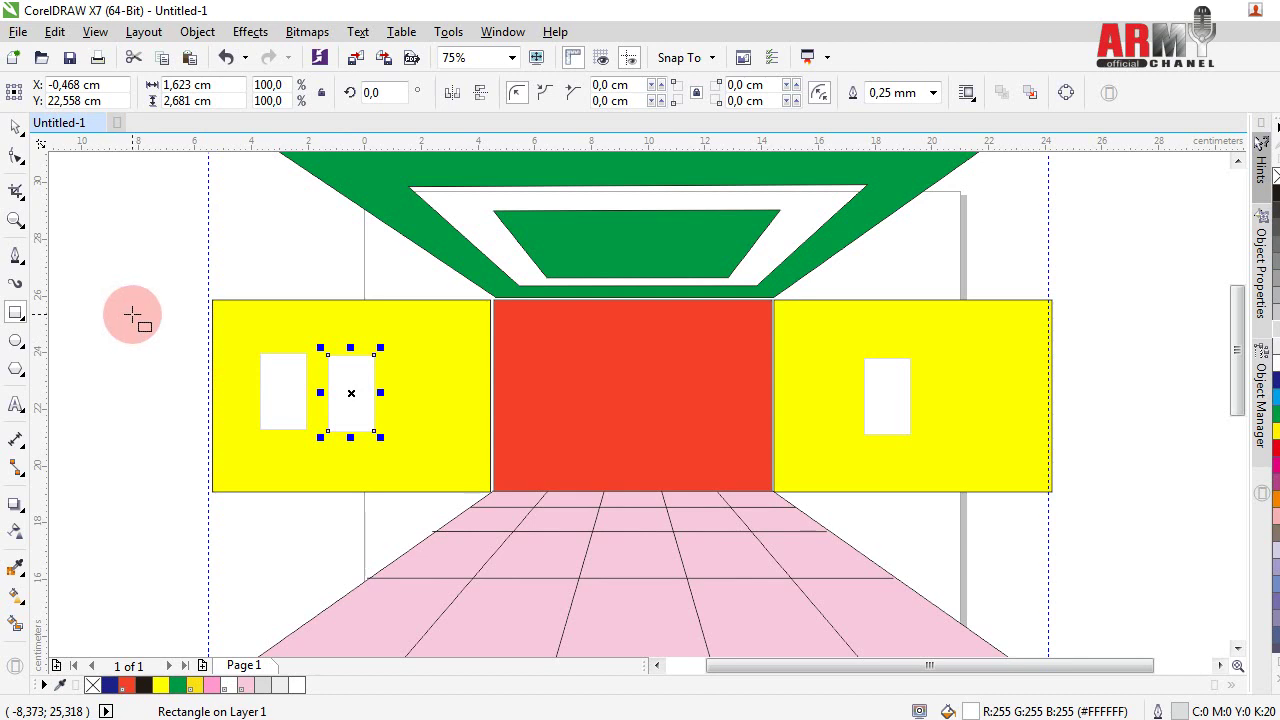
- Marquee-select the left yellow wall together with its two windows
click(16, 127)
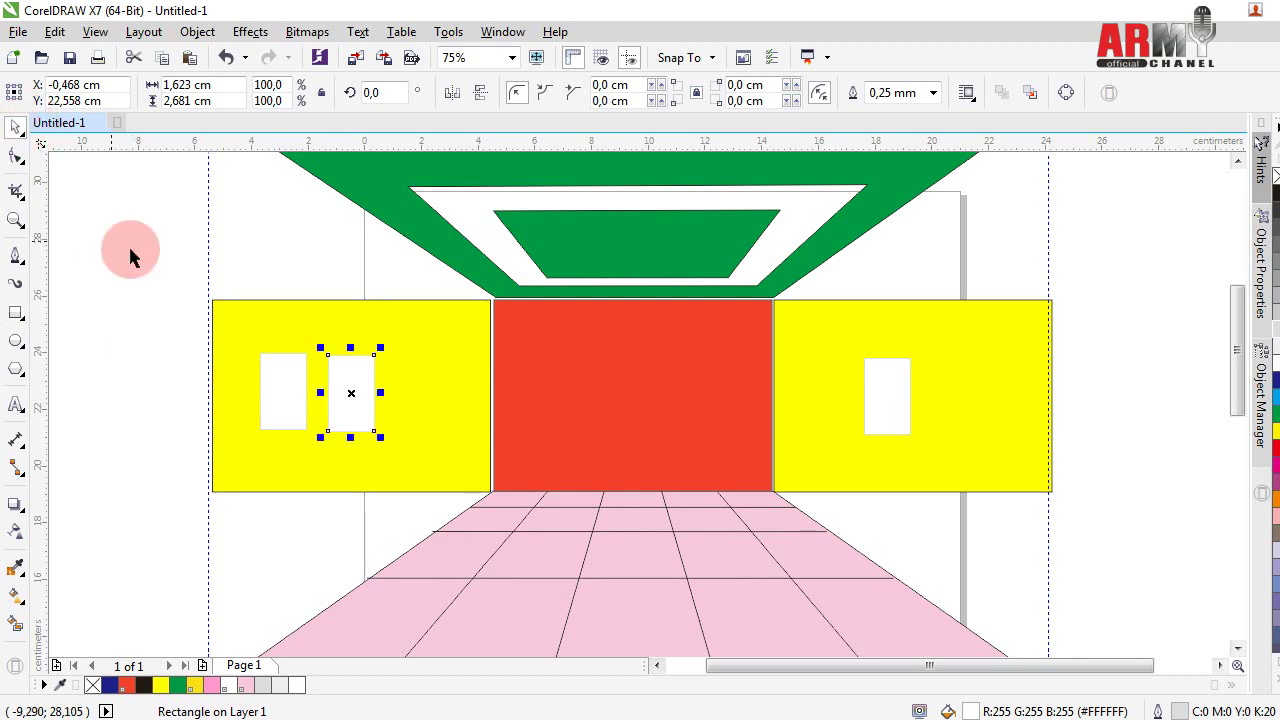
drag(154, 249, 525, 497)
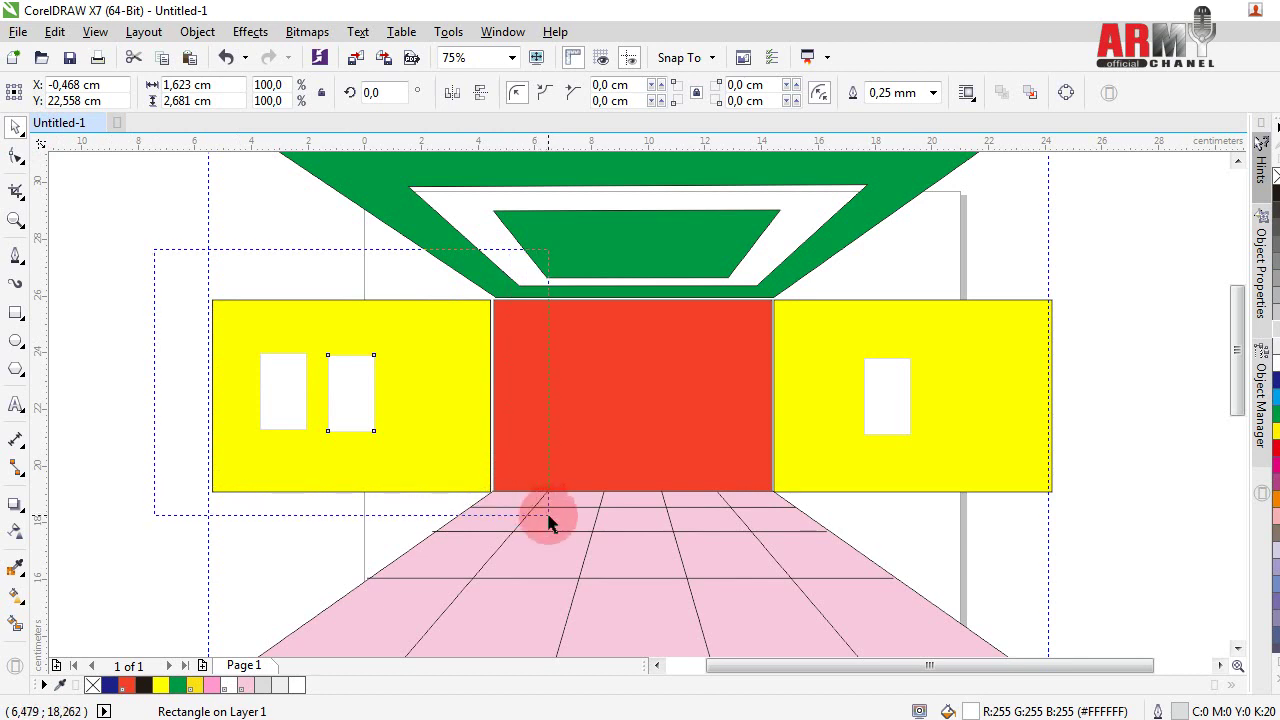
drag(525, 497, 549, 520)
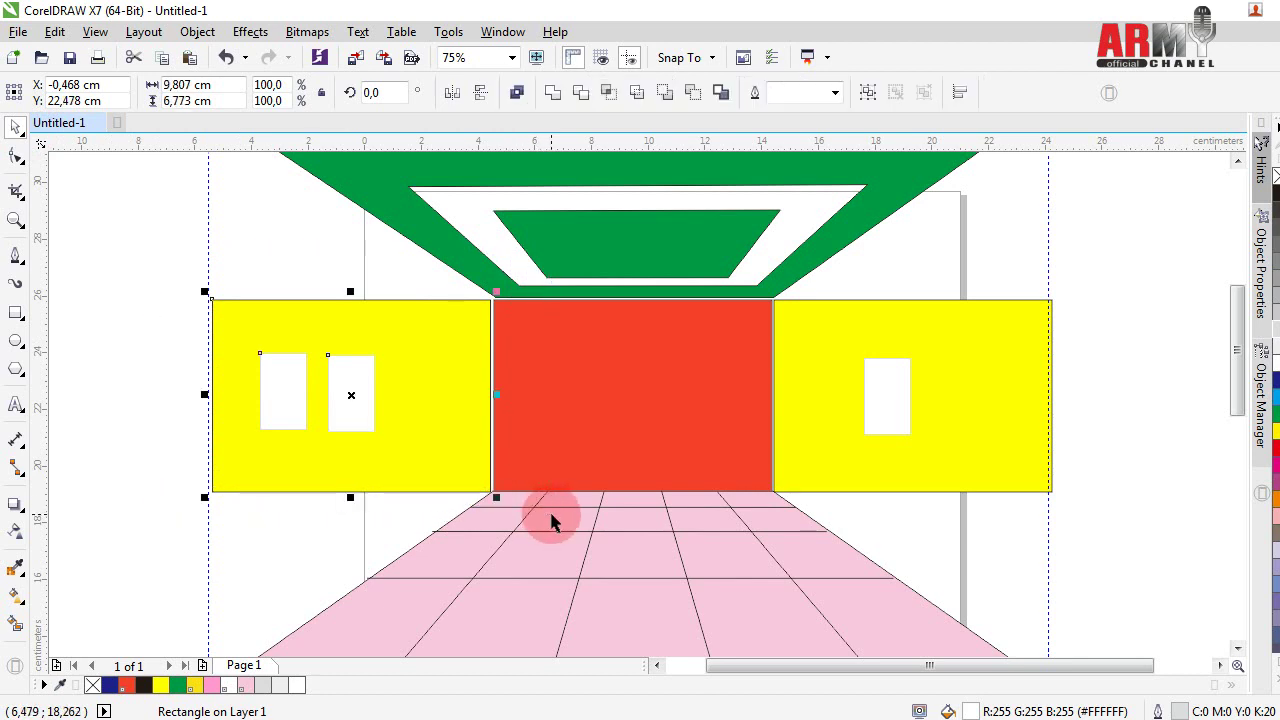
- Combine the left wall with its two windows and the right wall with its window
click(517, 98)
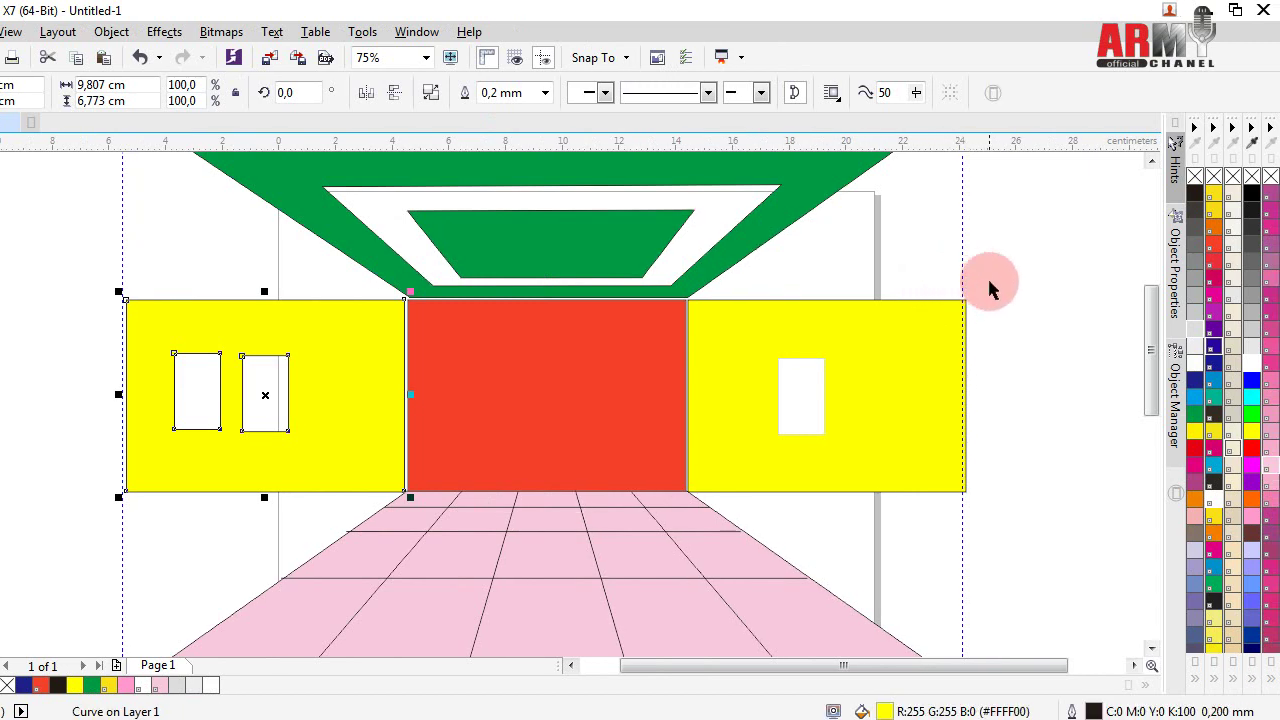
mouse_move(989, 286)
mouse_down()
mouse_move(750, 537)
mouse_move(646, 517)
mouse_up()
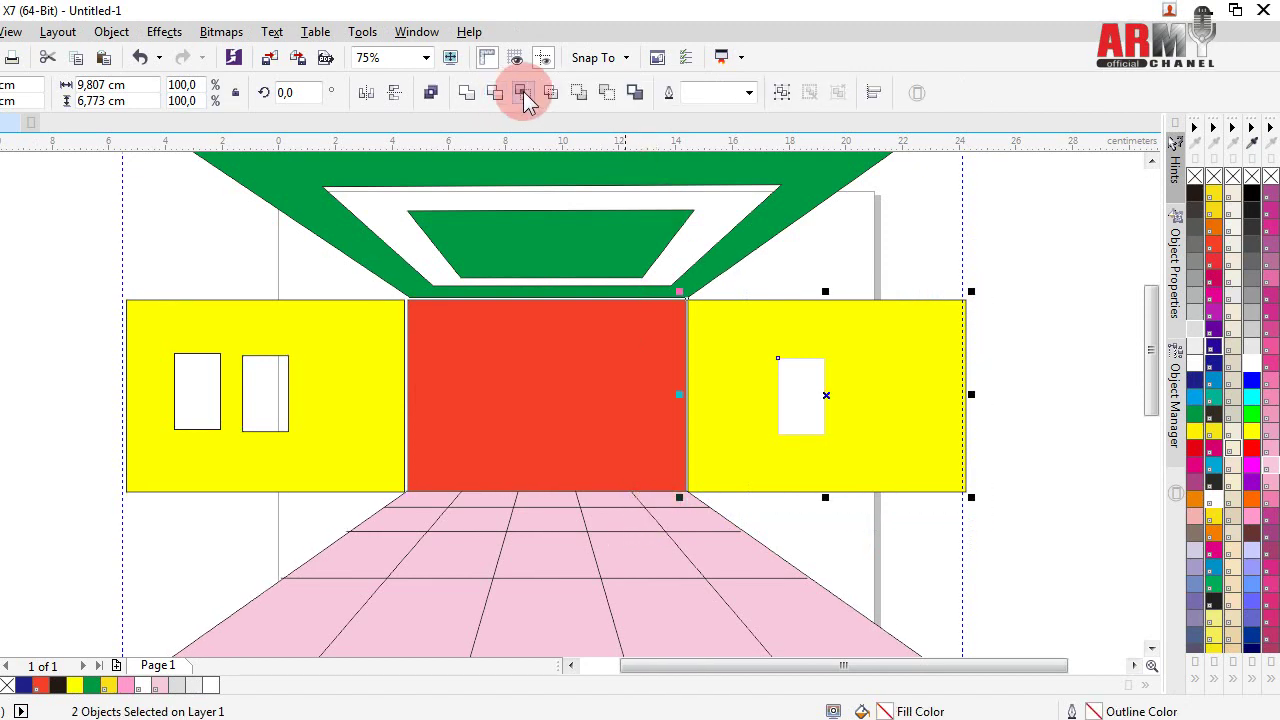
click(430, 95)
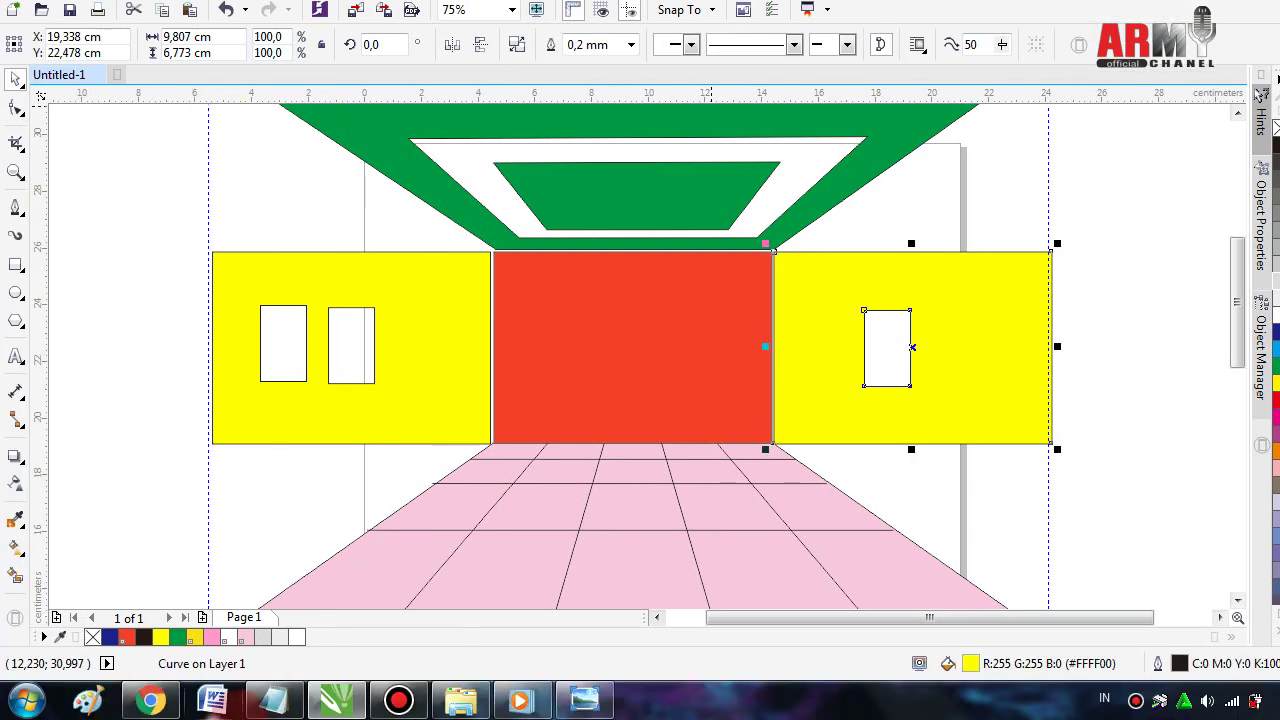
click(147, 487)
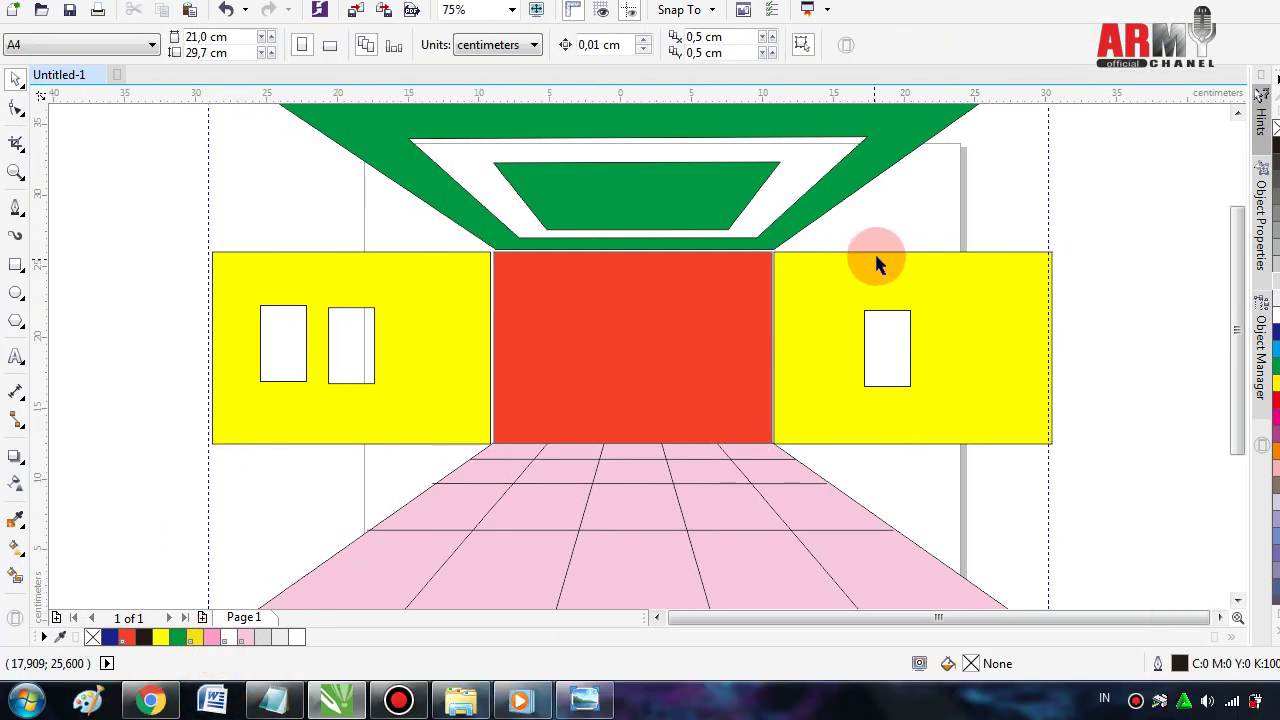
scroll(875, 250, down, 2)
scroll(862, 246, down, 1)
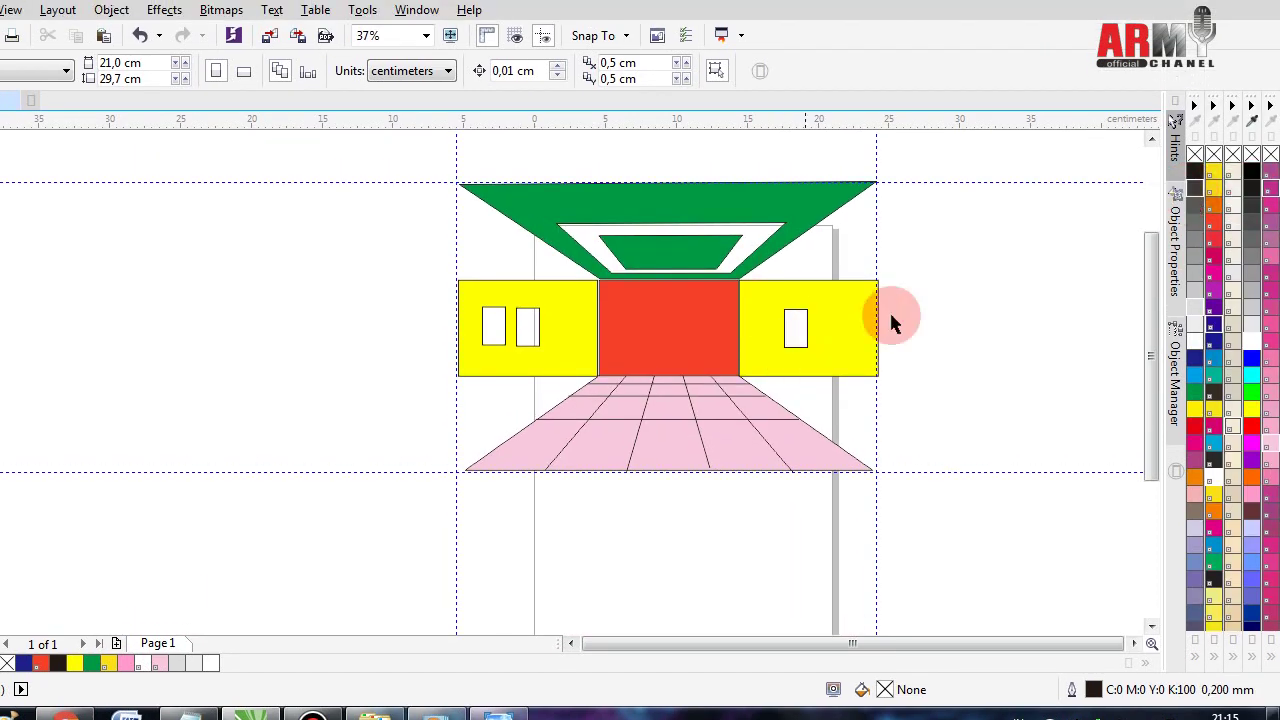
click(875, 325)
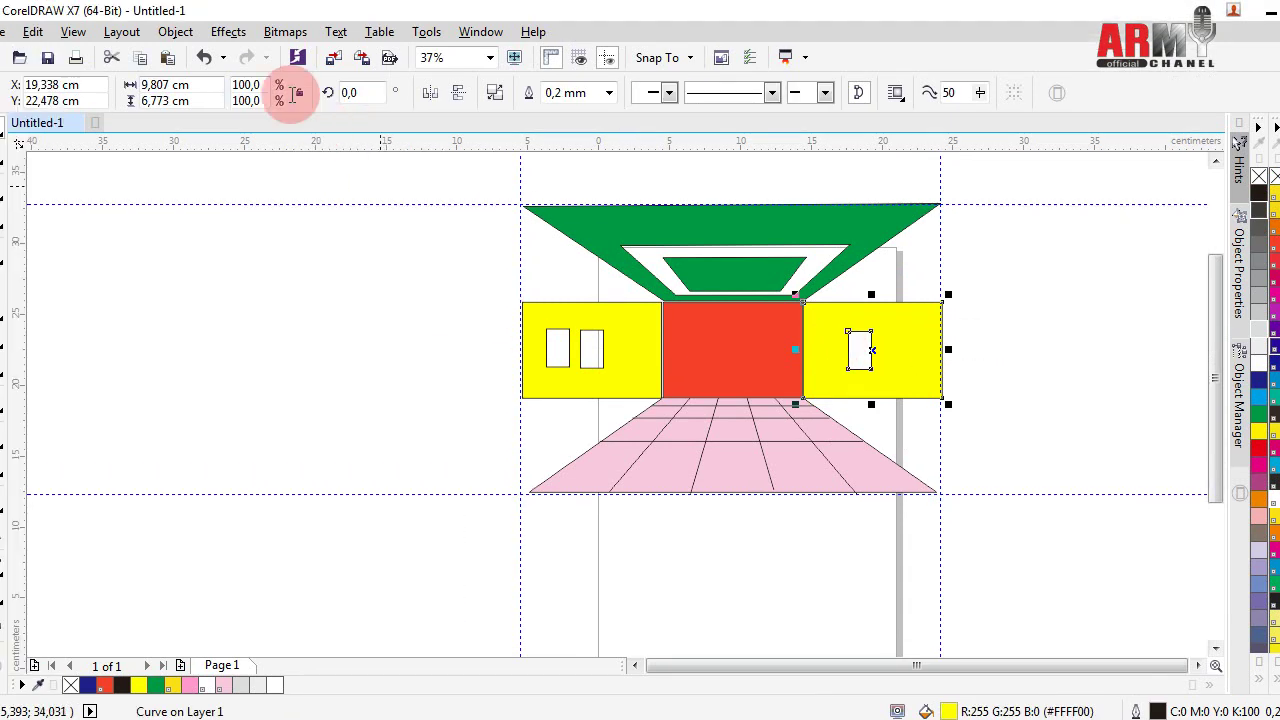
- Add perspective to the right yellow wall, pulling its outer corners to the ceiling and floor corners
click(254, 37)
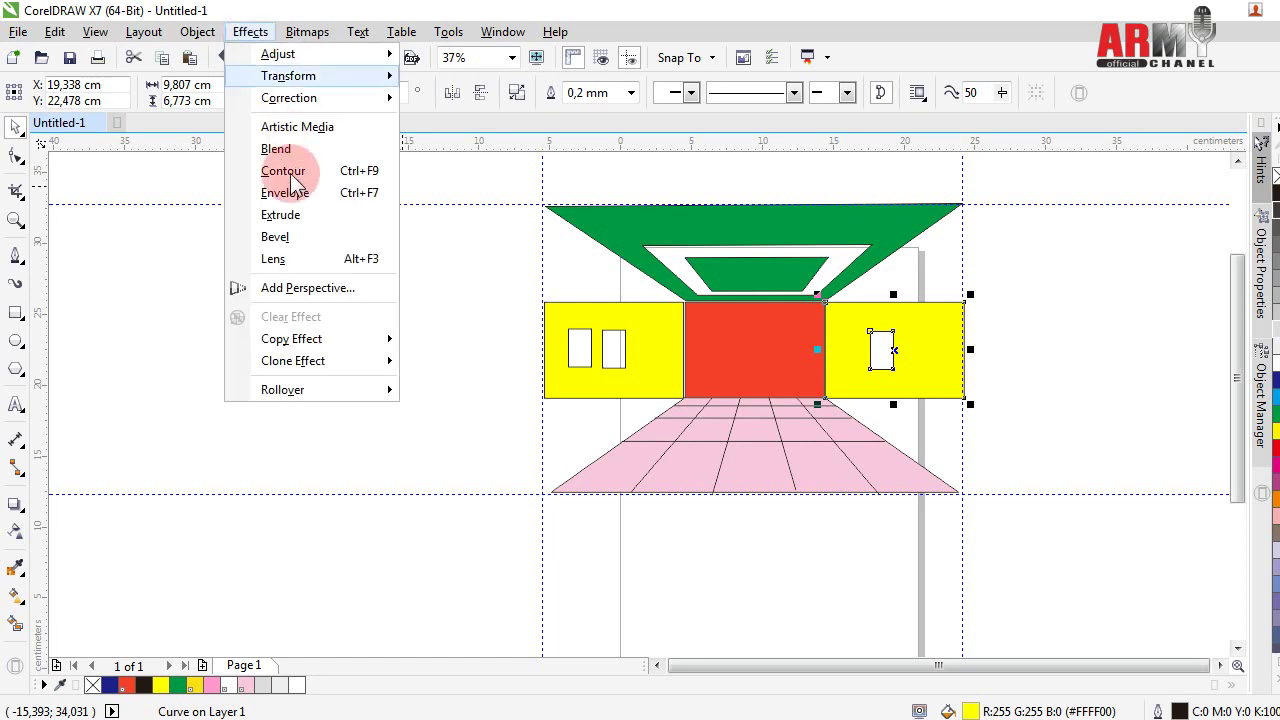
click(308, 286)
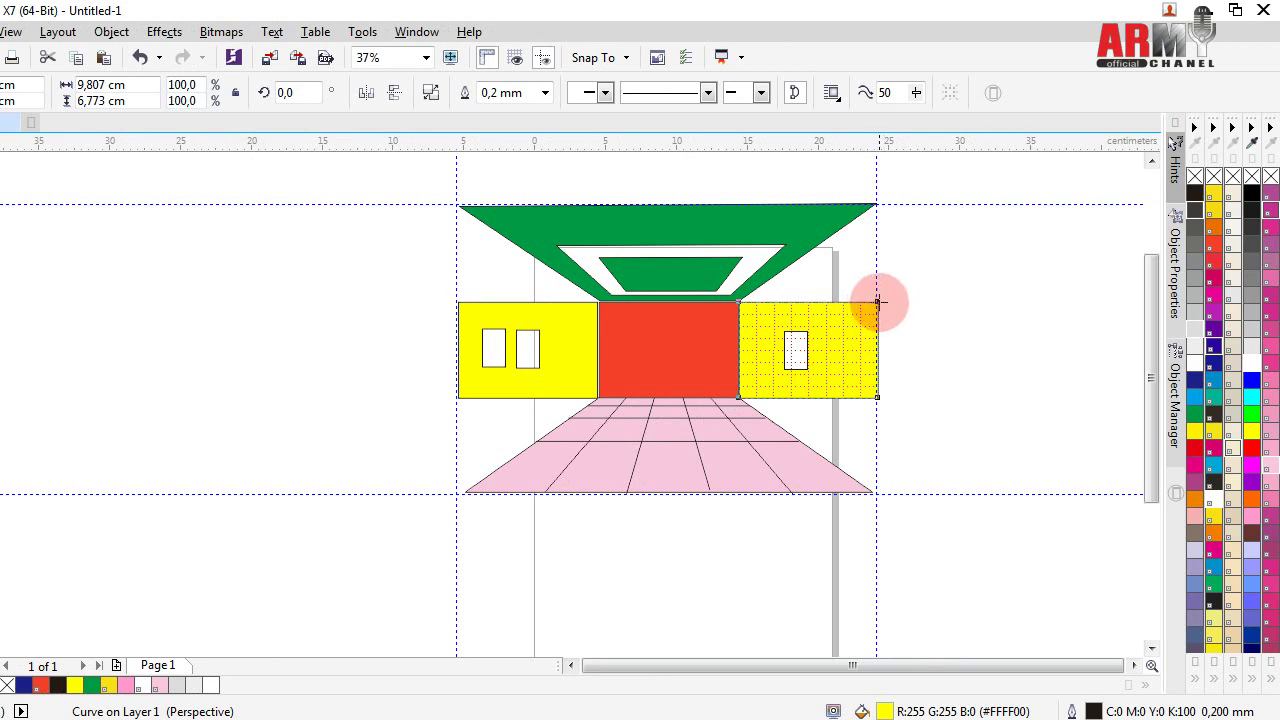
drag(877, 301, 883, 205)
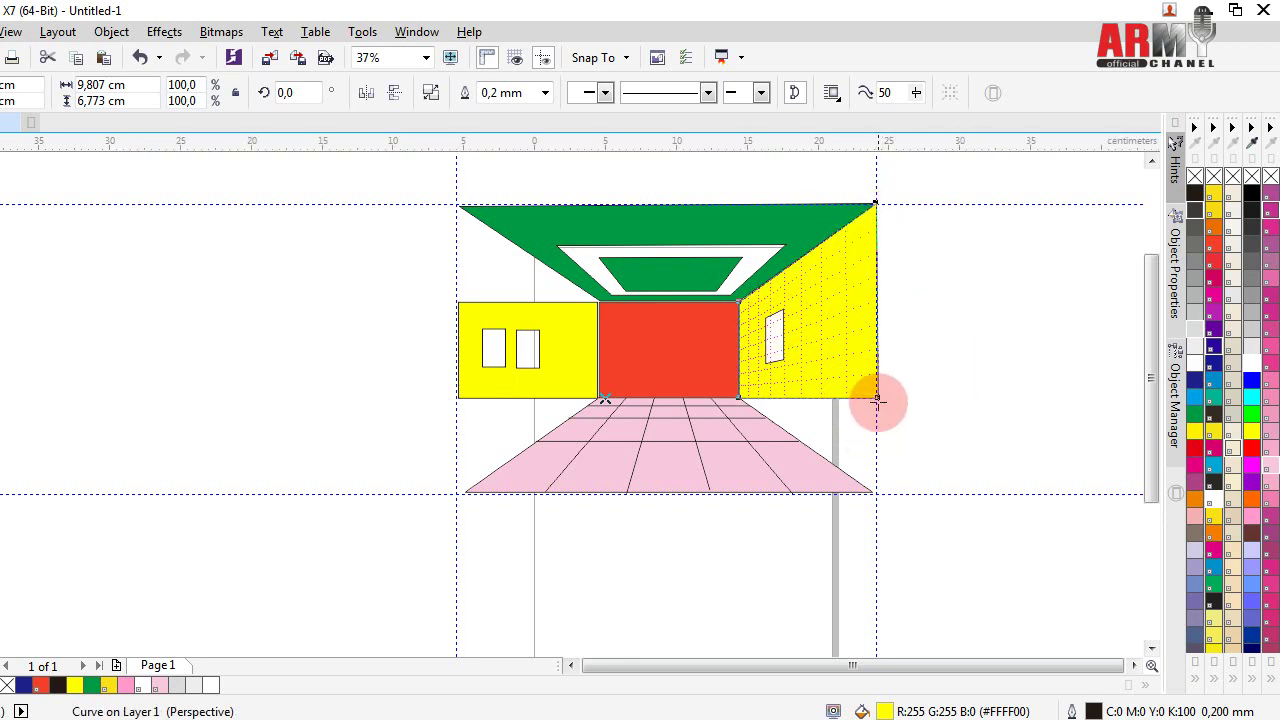
mouse_move(878, 398)
mouse_down()
mouse_move(881, 508)
mouse_move(877, 493)
mouse_up()
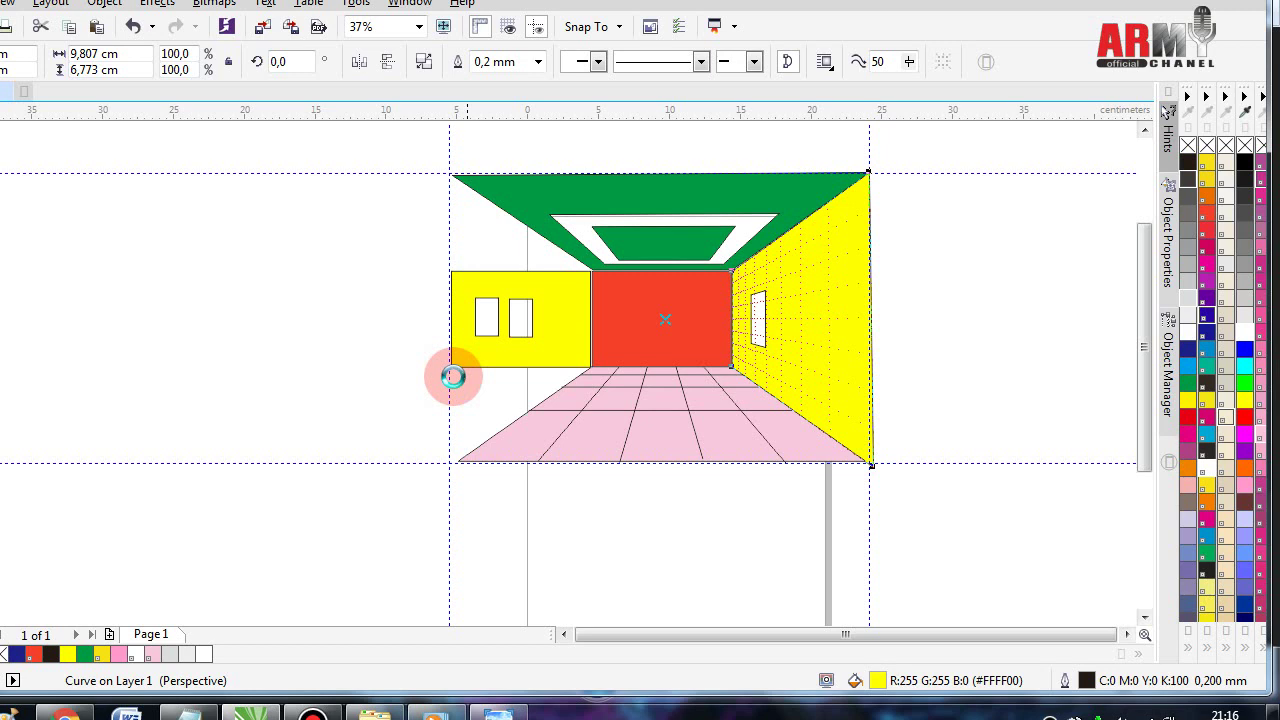
click(453, 376)
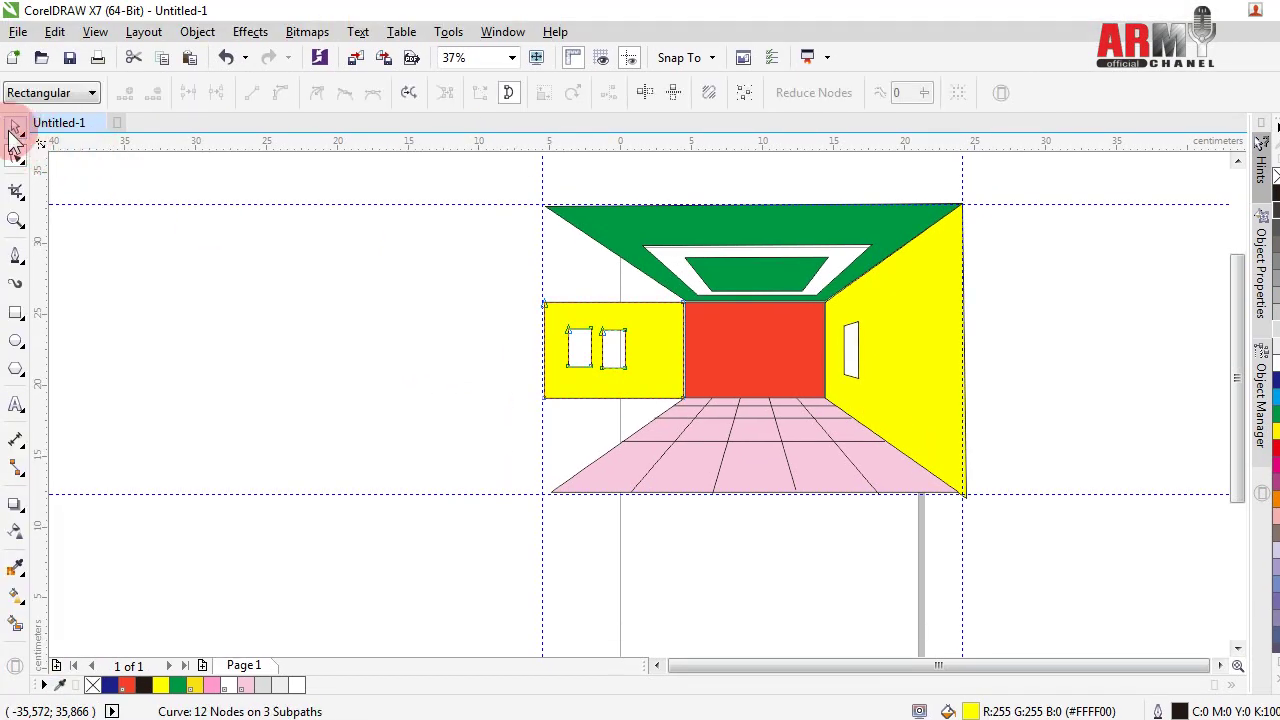
- Add perspective to the left yellow wall, pulling its outer corners to the ceiling and floor corners
click(568, 335)
key(space)
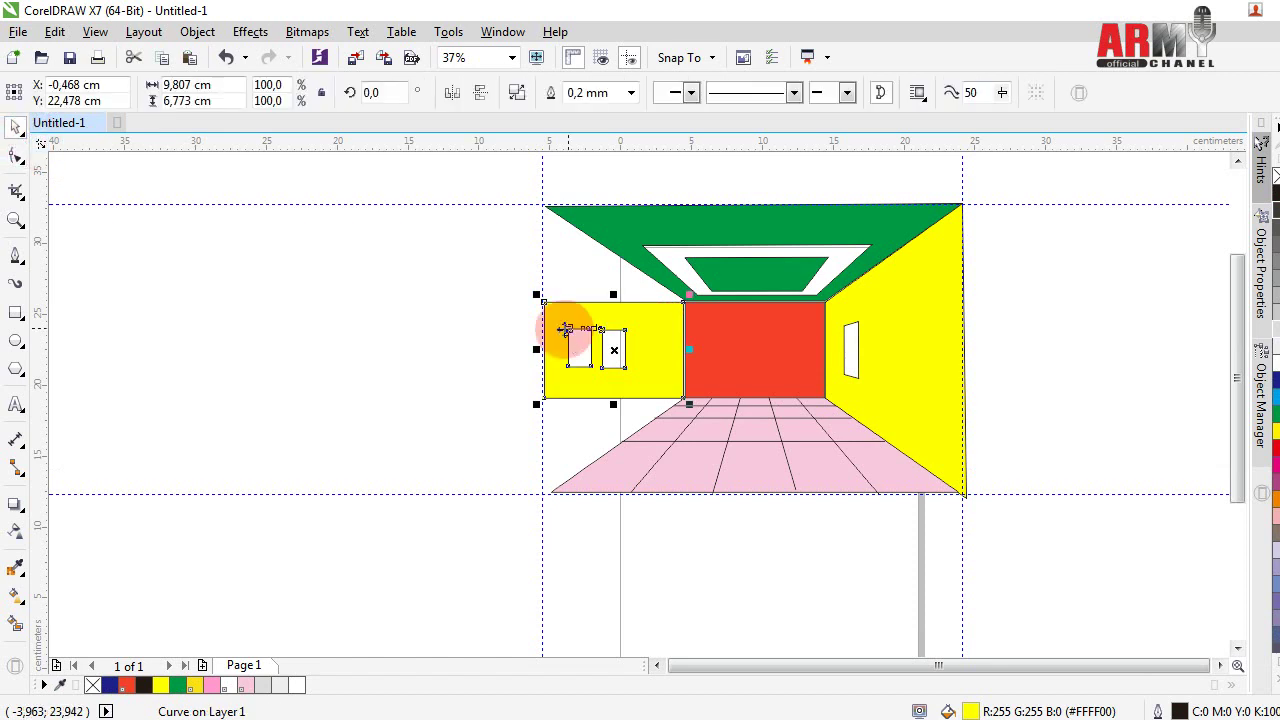
click(252, 34)
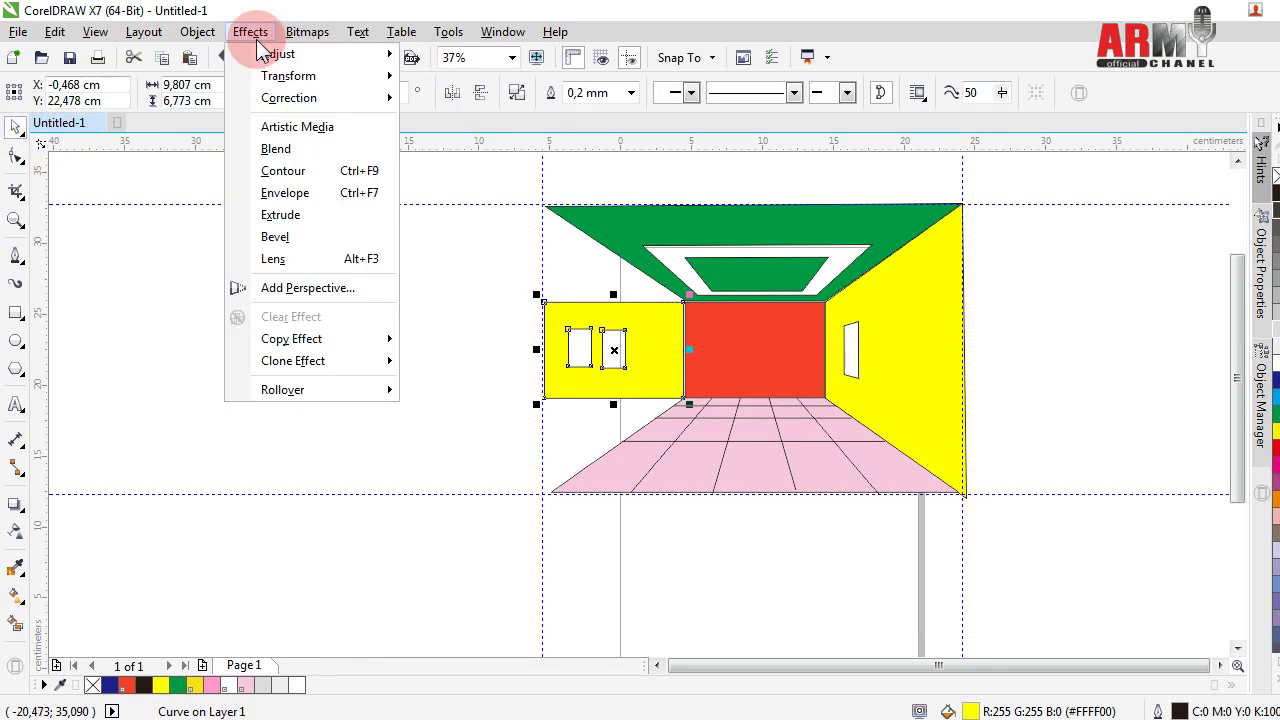
click(344, 288)
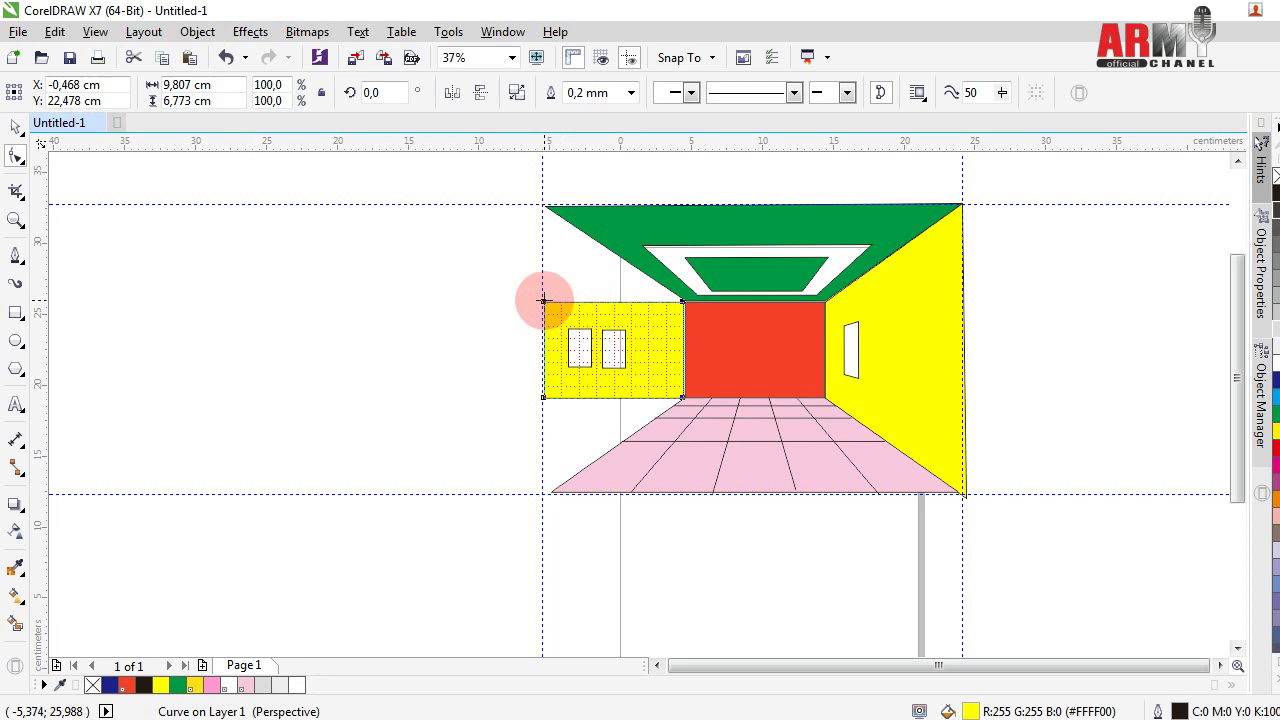
drag(543, 300, 545, 207)
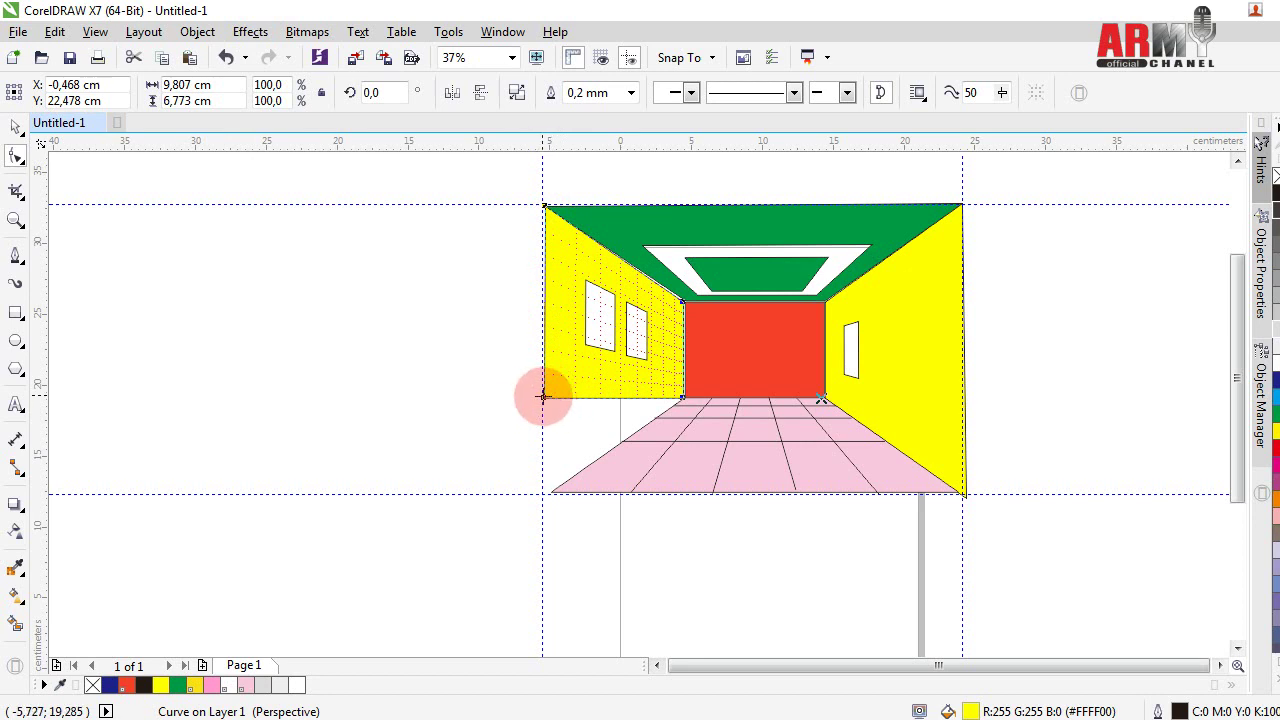
drag(543, 397, 540, 494)
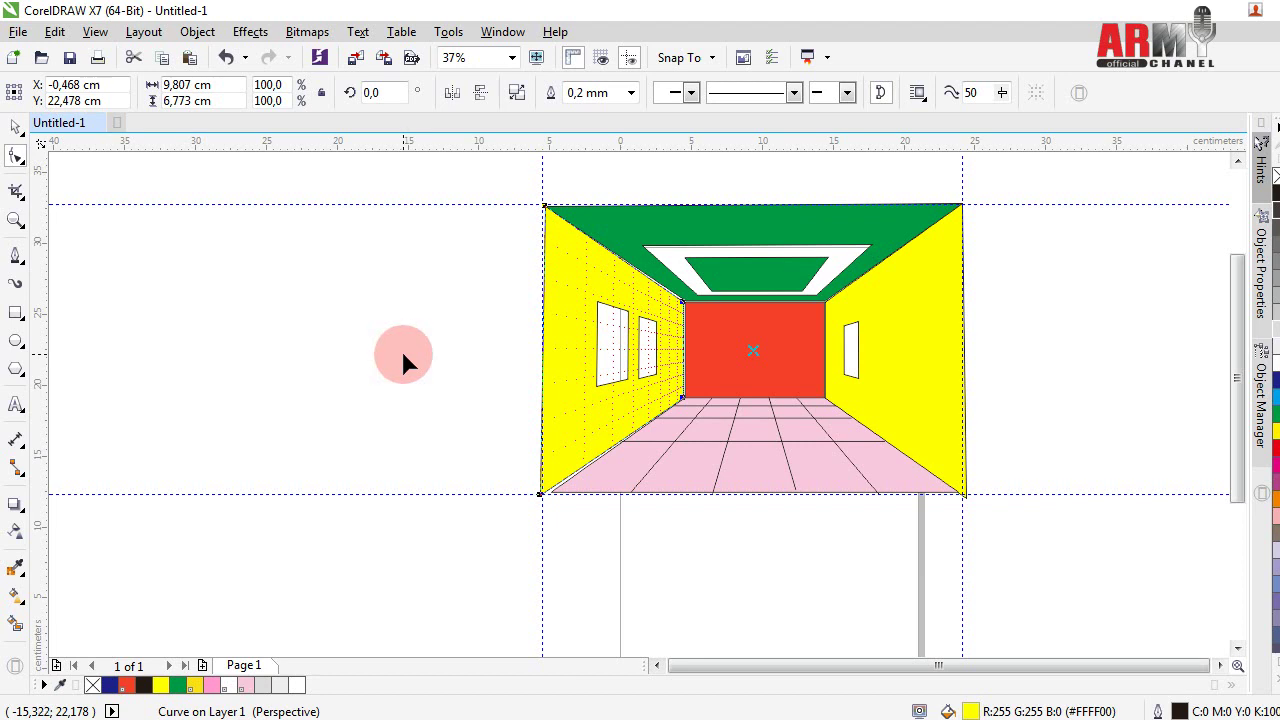
click(15, 127)
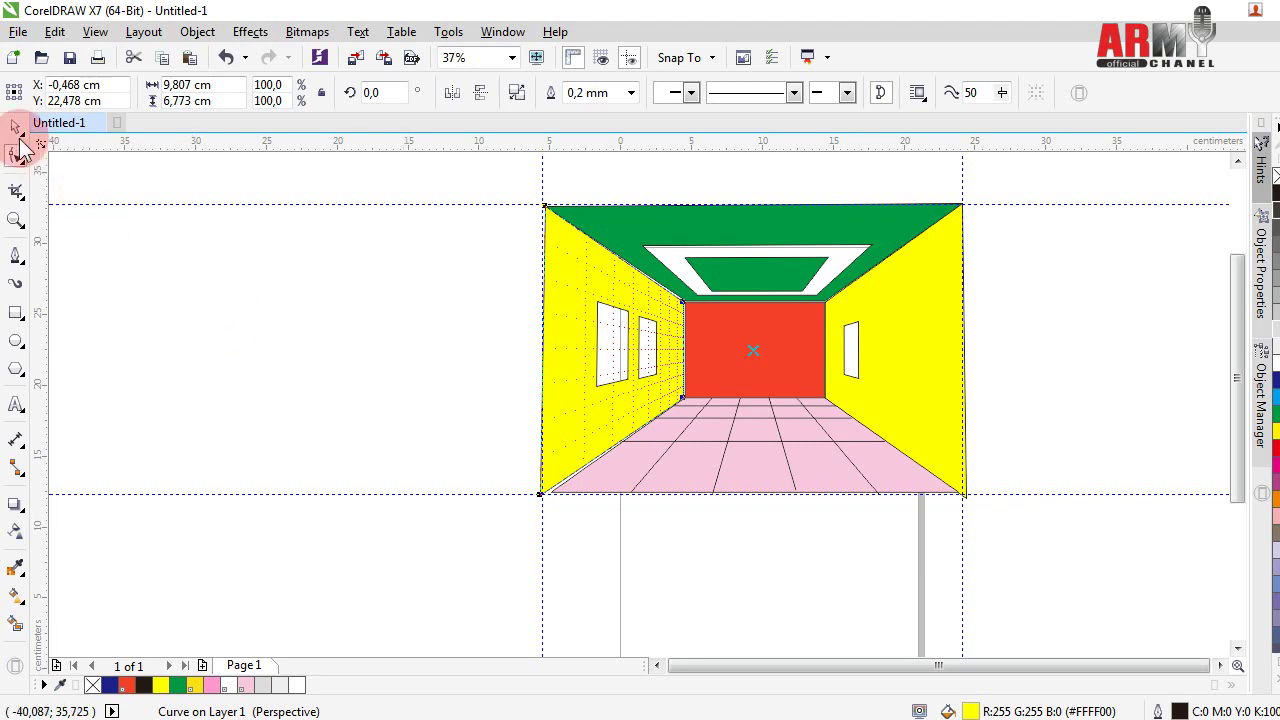
click(346, 348)
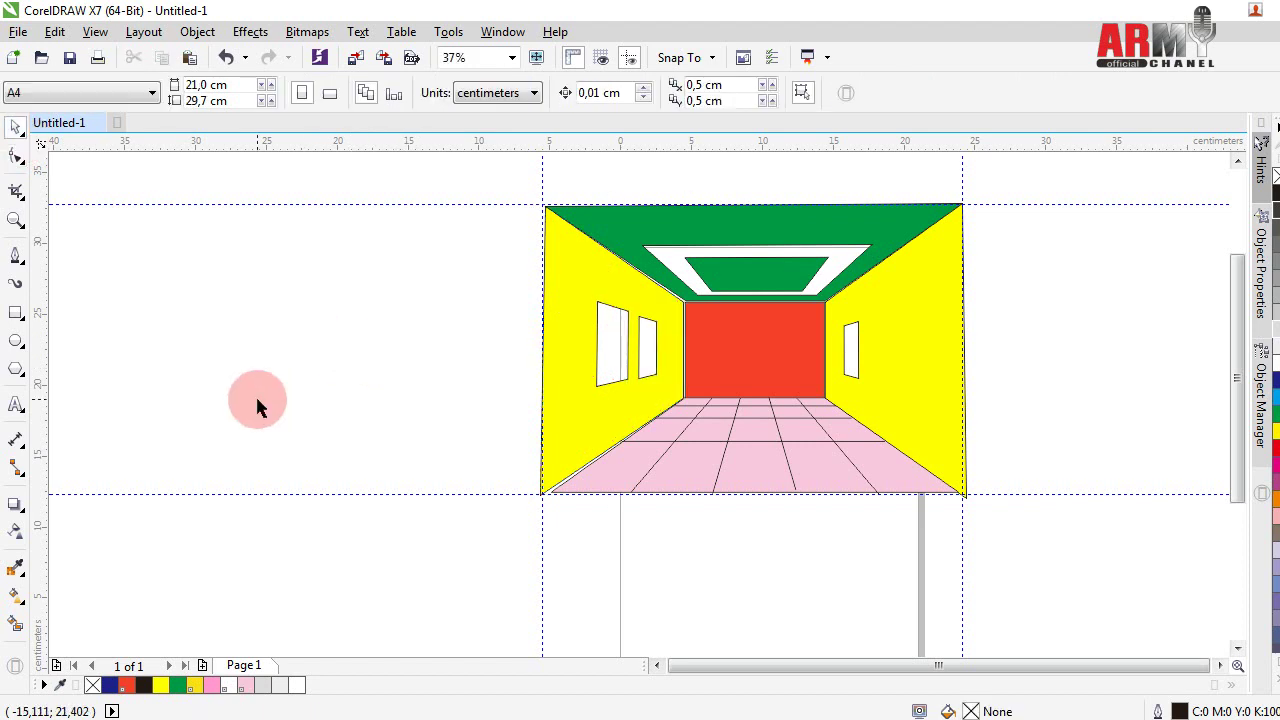
- Draw a small blue square frame on the red back wall
click(16, 313)
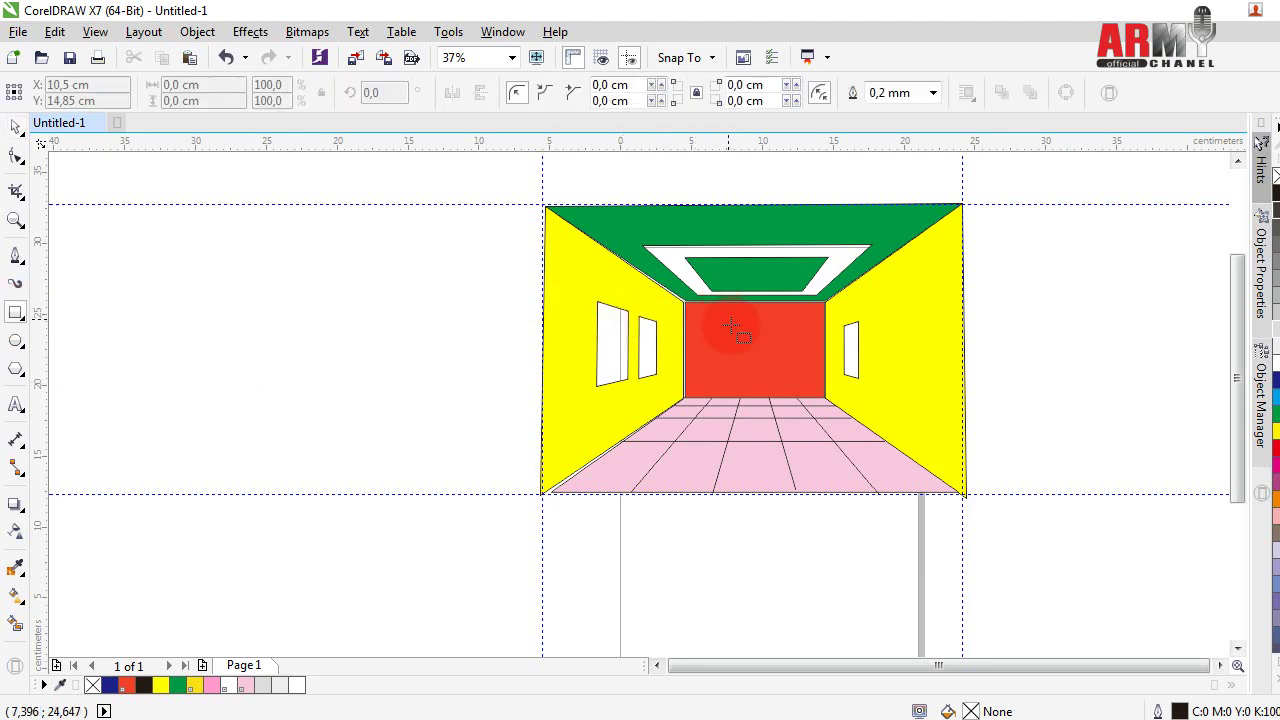
scroll(731, 326, up, 2)
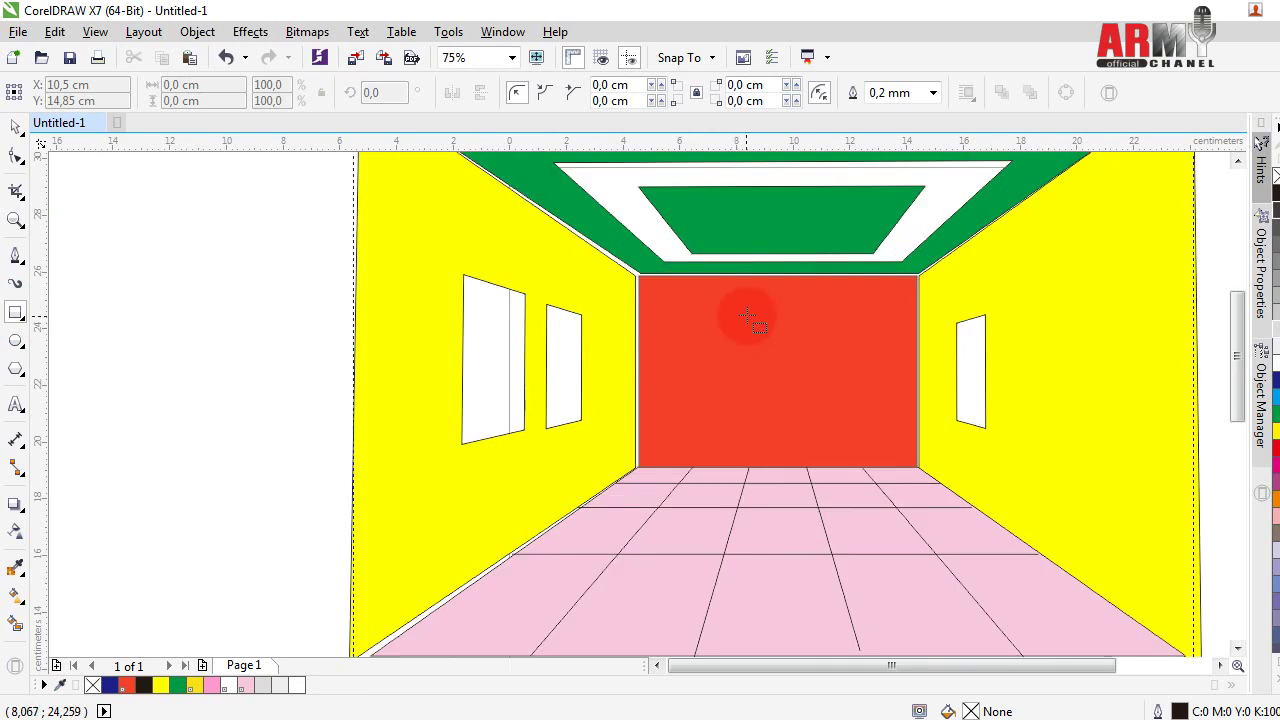
drag(745, 310, 775, 349)
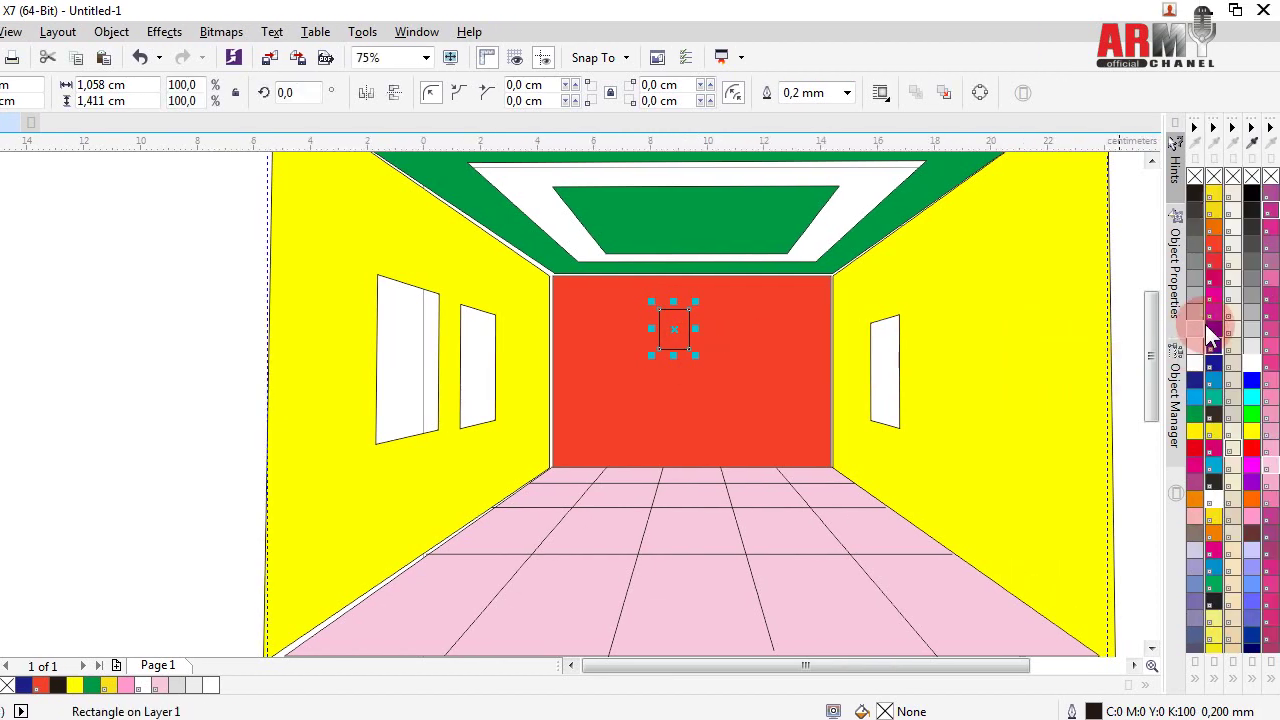
click(1218, 330)
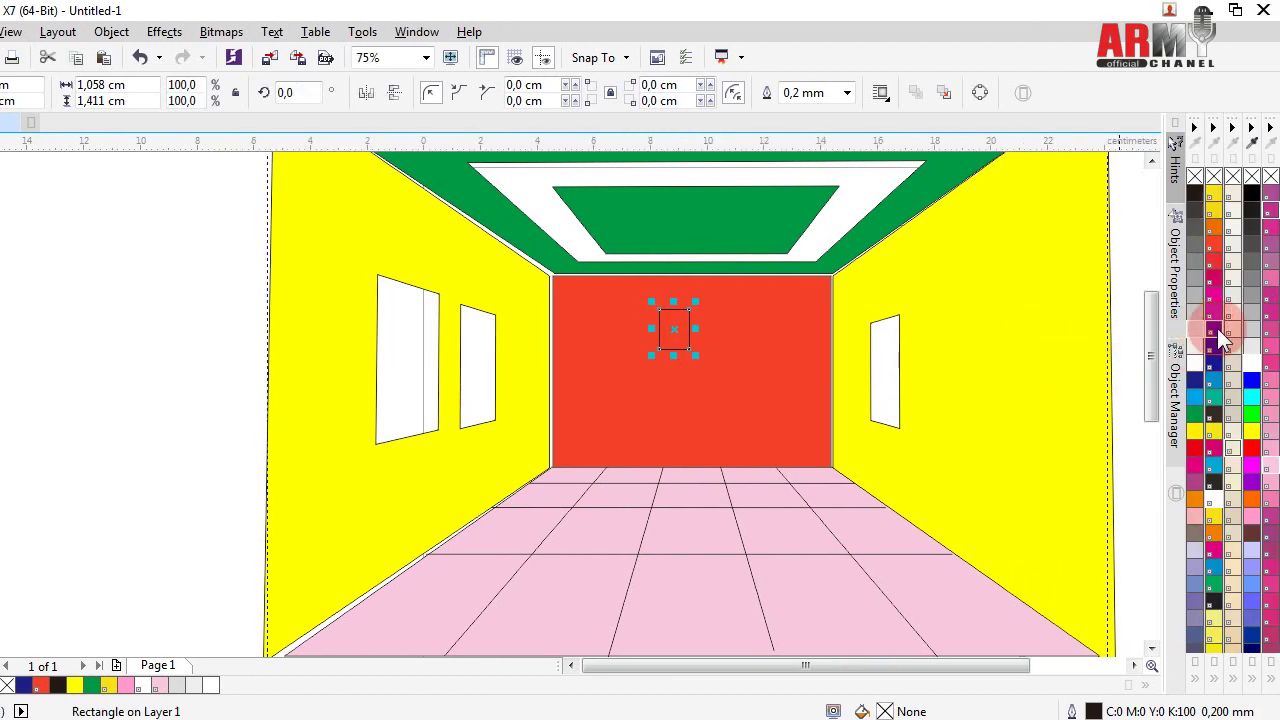
drag(1252, 390, 665, 348)
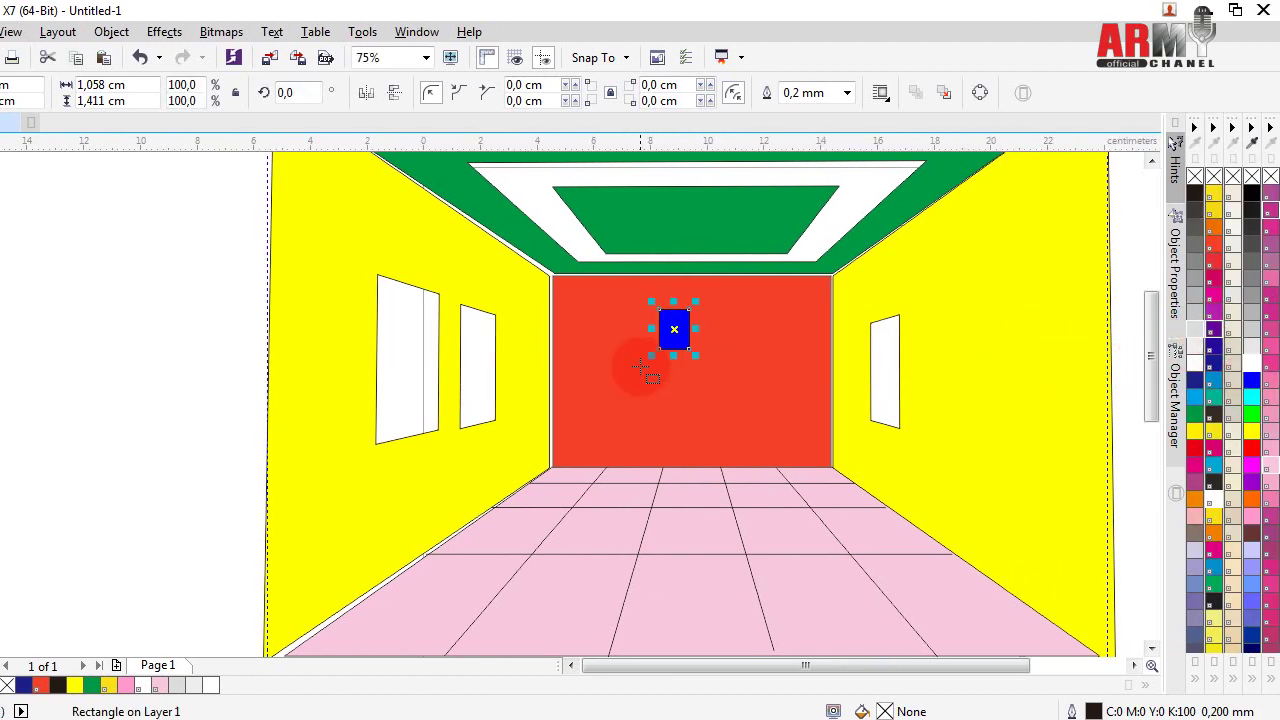
- Add two copies of the frame, coloured cyan and purple
mouse_move(725, 320)
mouse_down()
mouse_move(676, 346)
mouse_move(722, 396)
mouse_up()
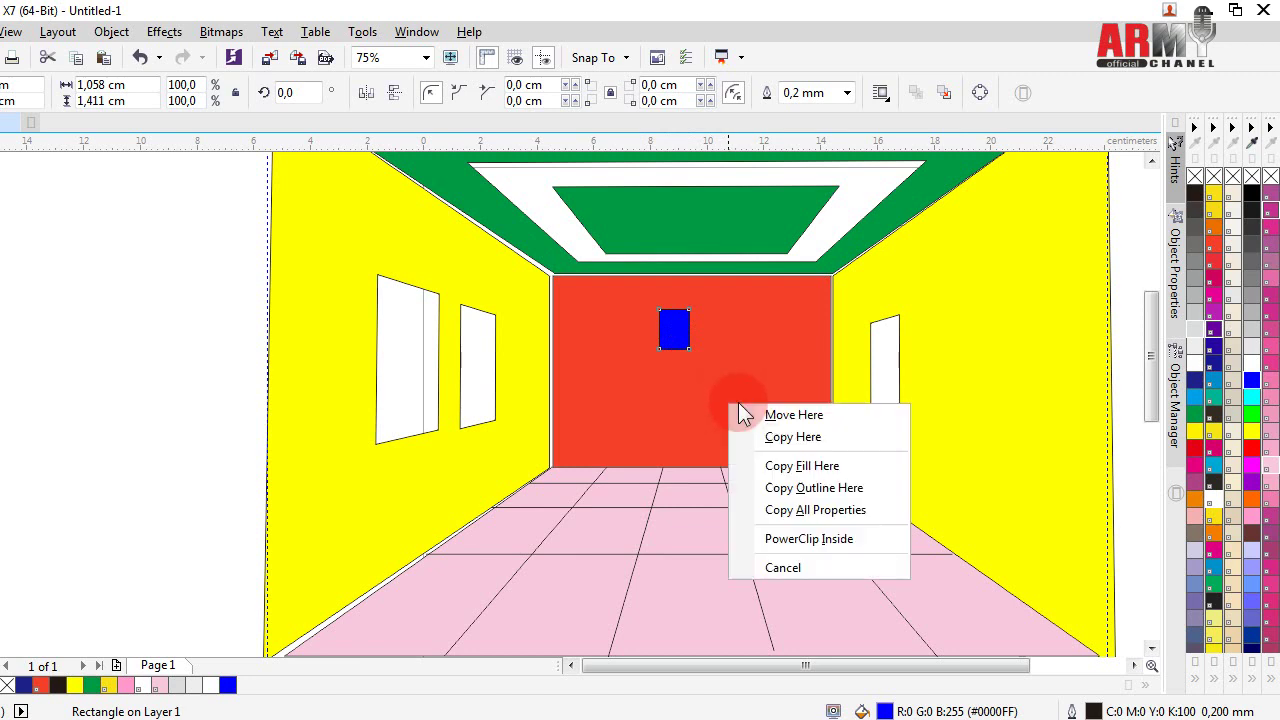
click(777, 437)
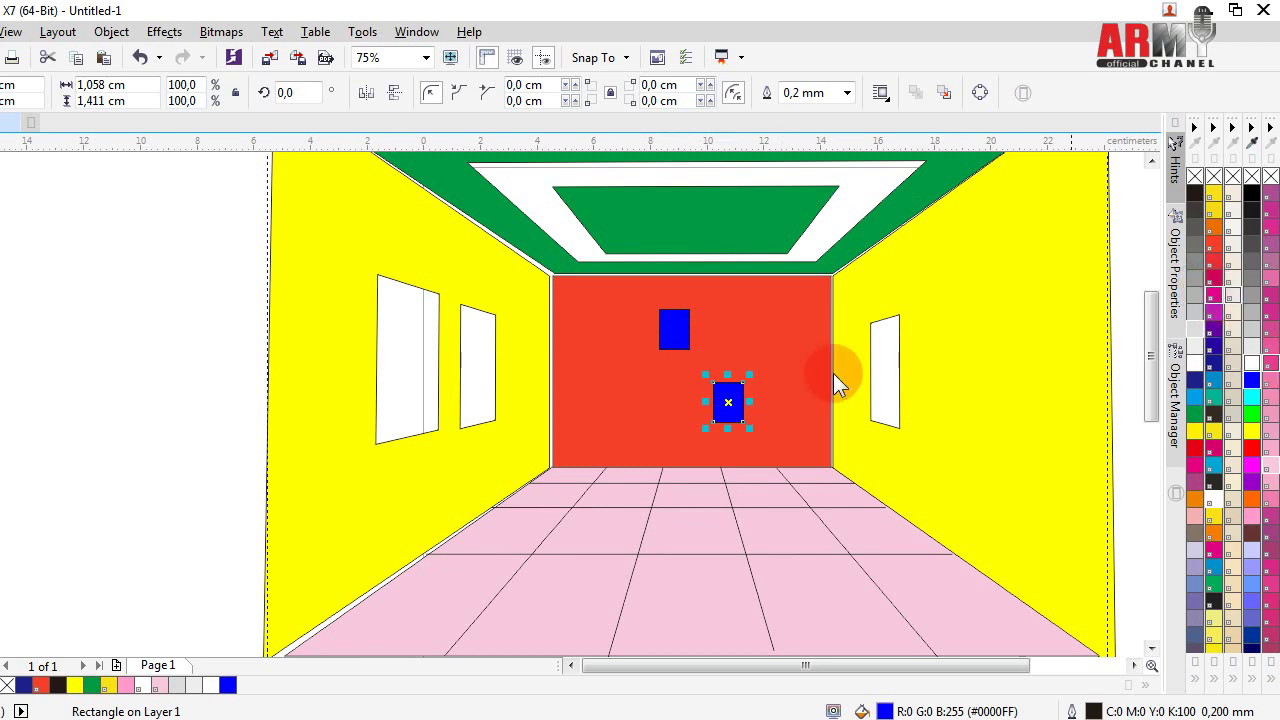
drag(1216, 305, 728, 400)
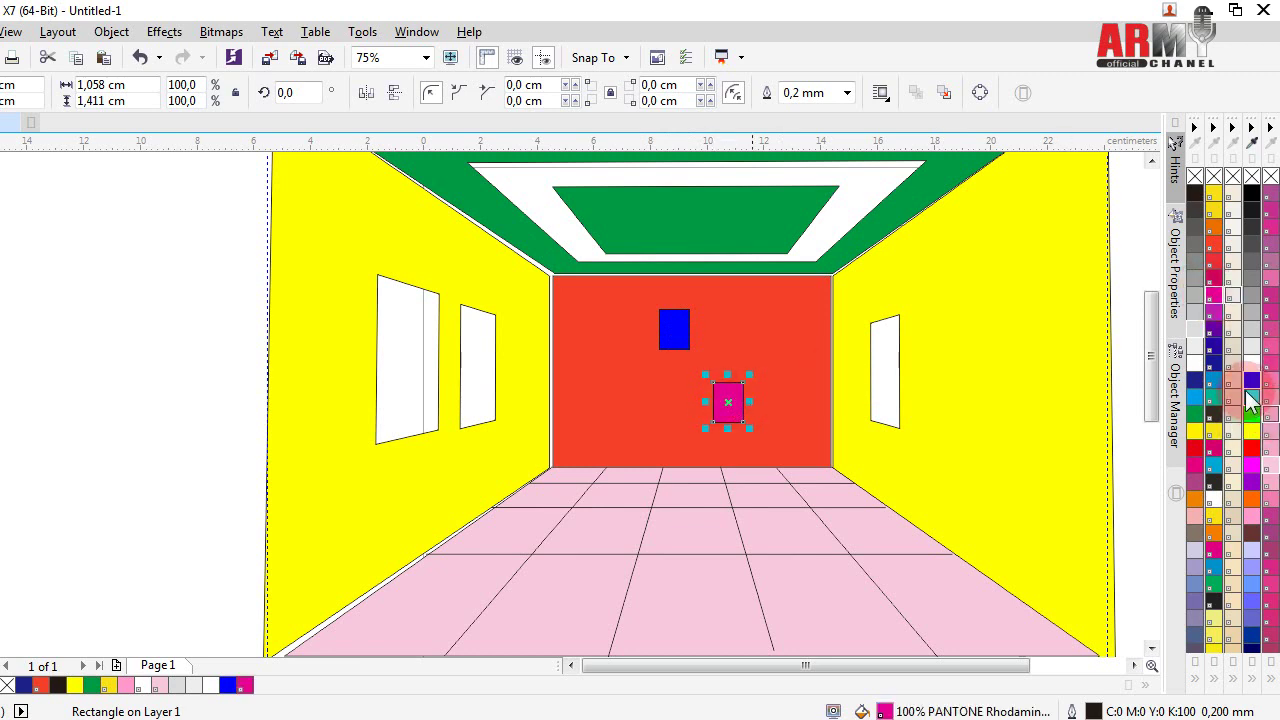
drag(1253, 400, 729, 401)
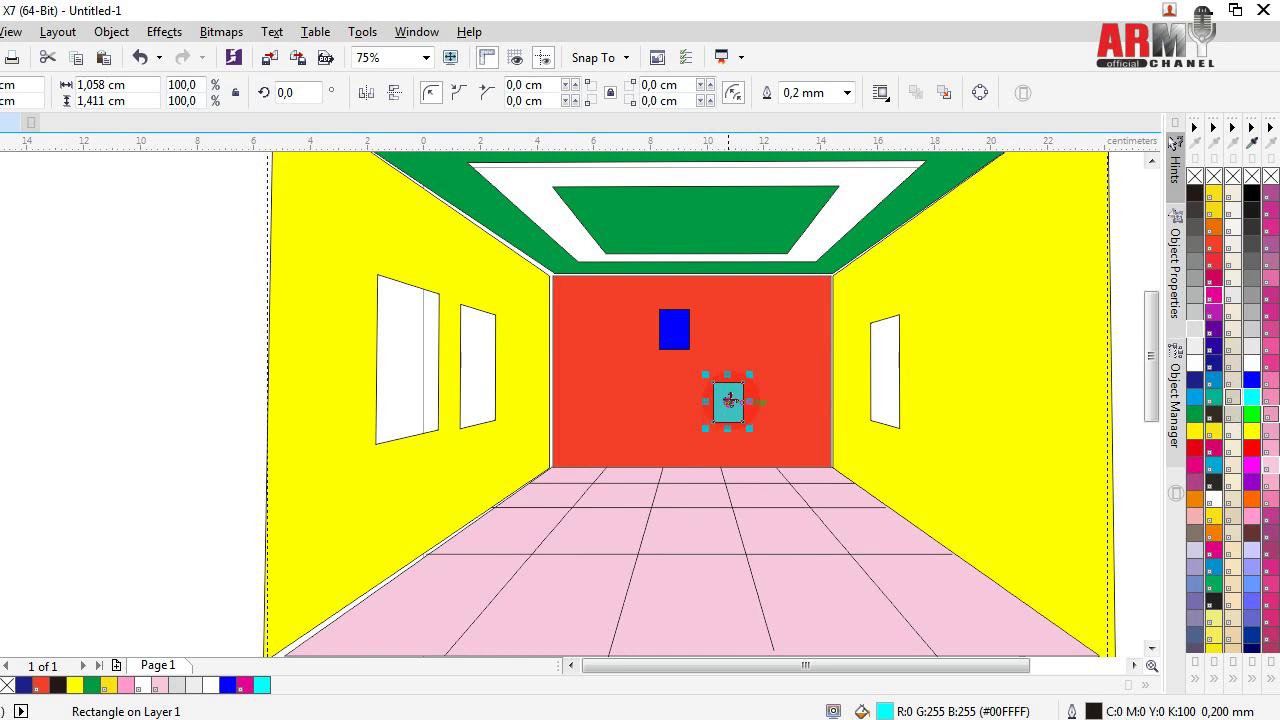
key(Escape)
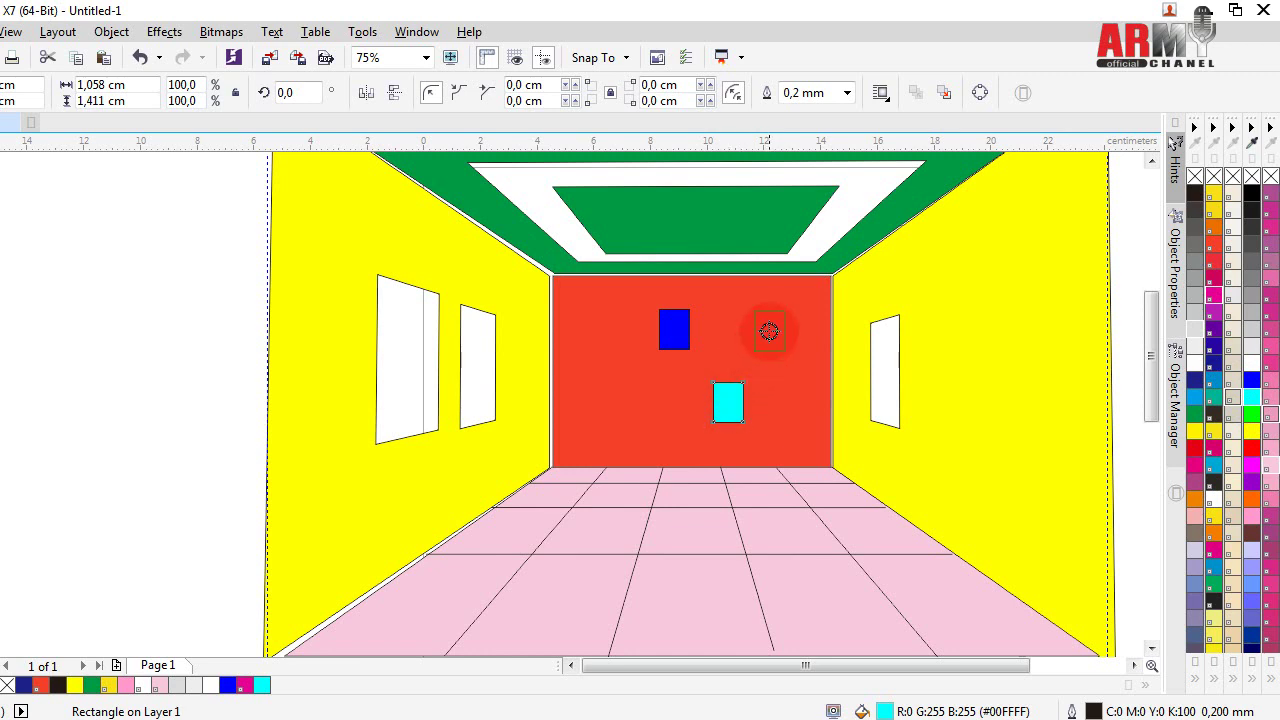
right_click(772, 330)
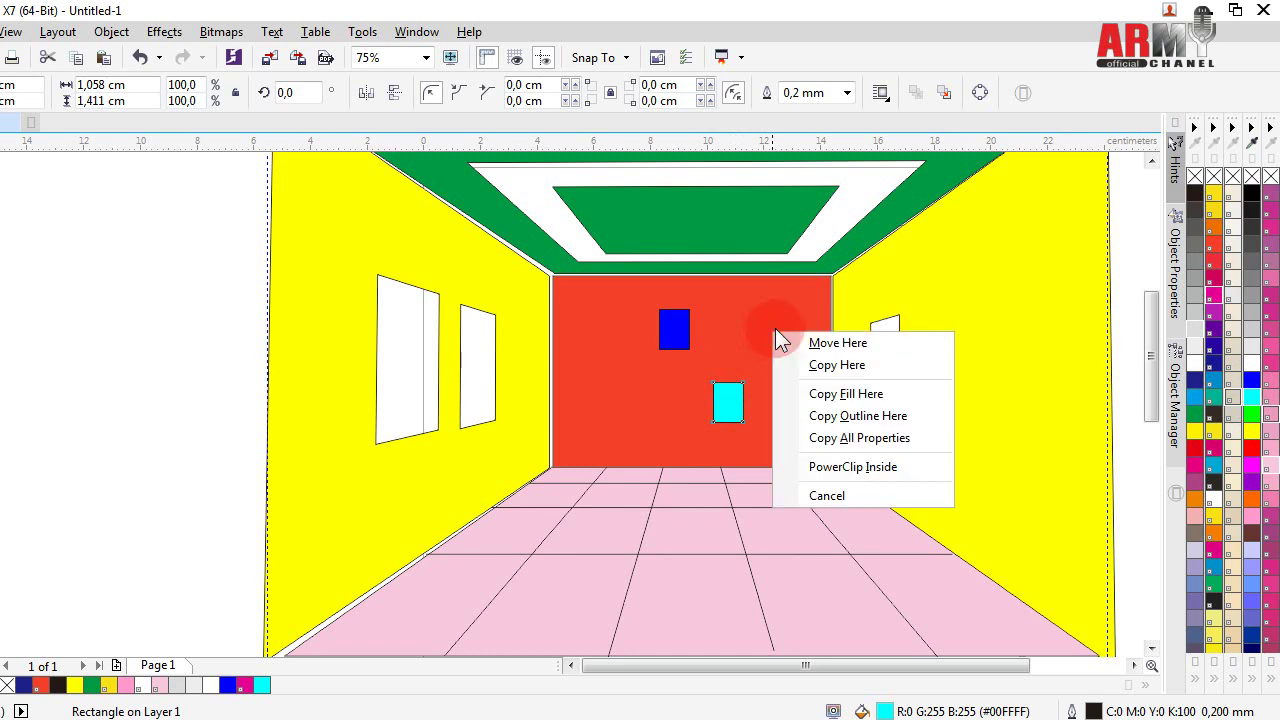
click(836, 366)
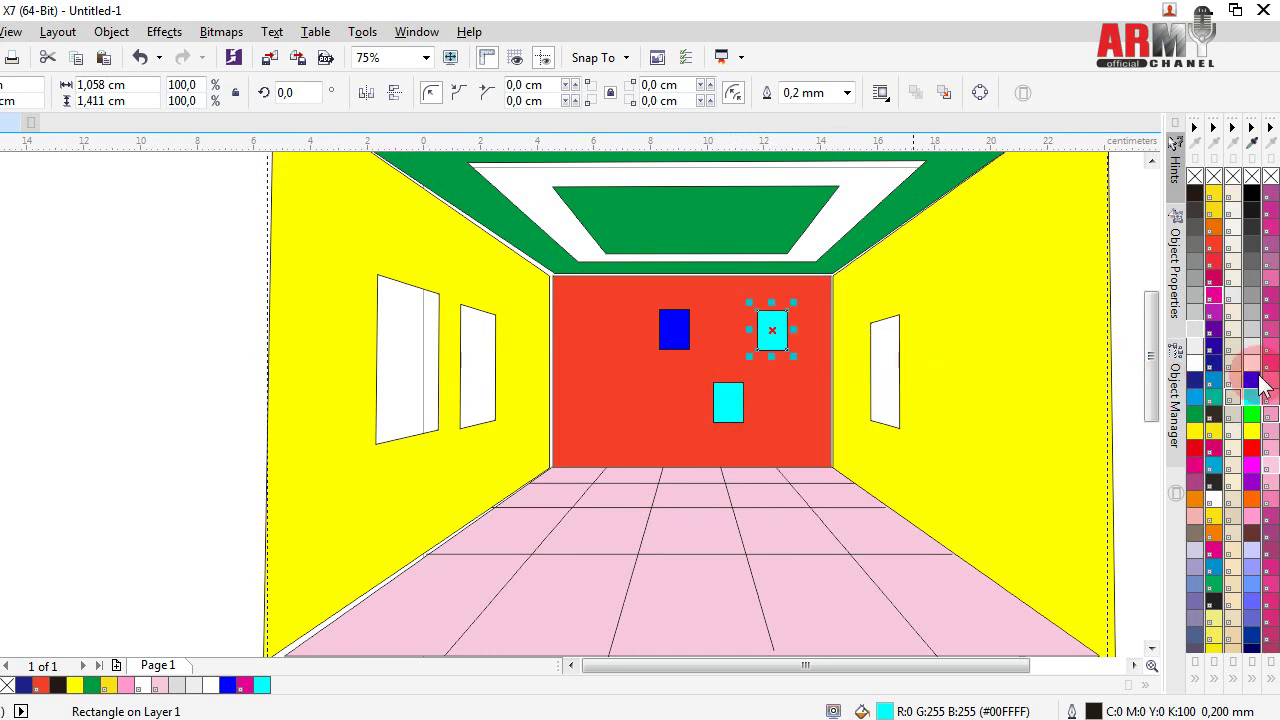
click(1213, 340)
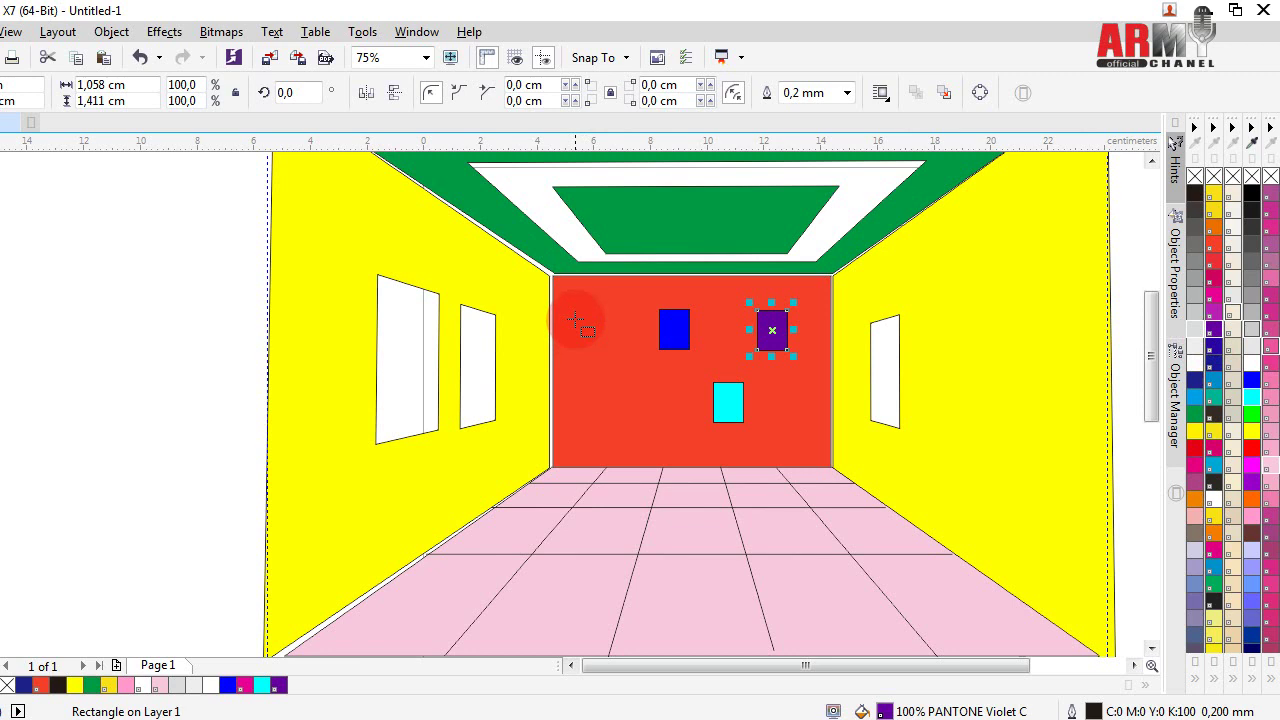
- Draw a tall white door rectangle on the left of the back wall, reaching the floor line
drag(575, 325, 622, 443)
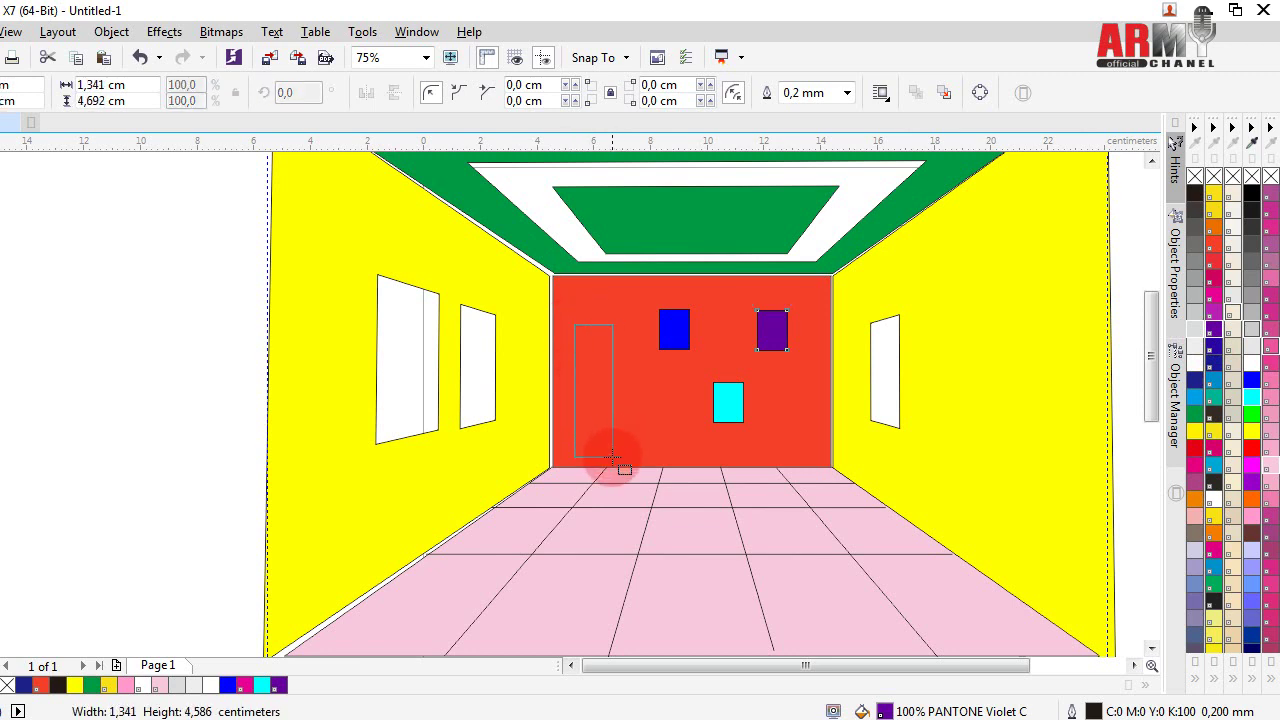
drag(622, 445, 620, 467)
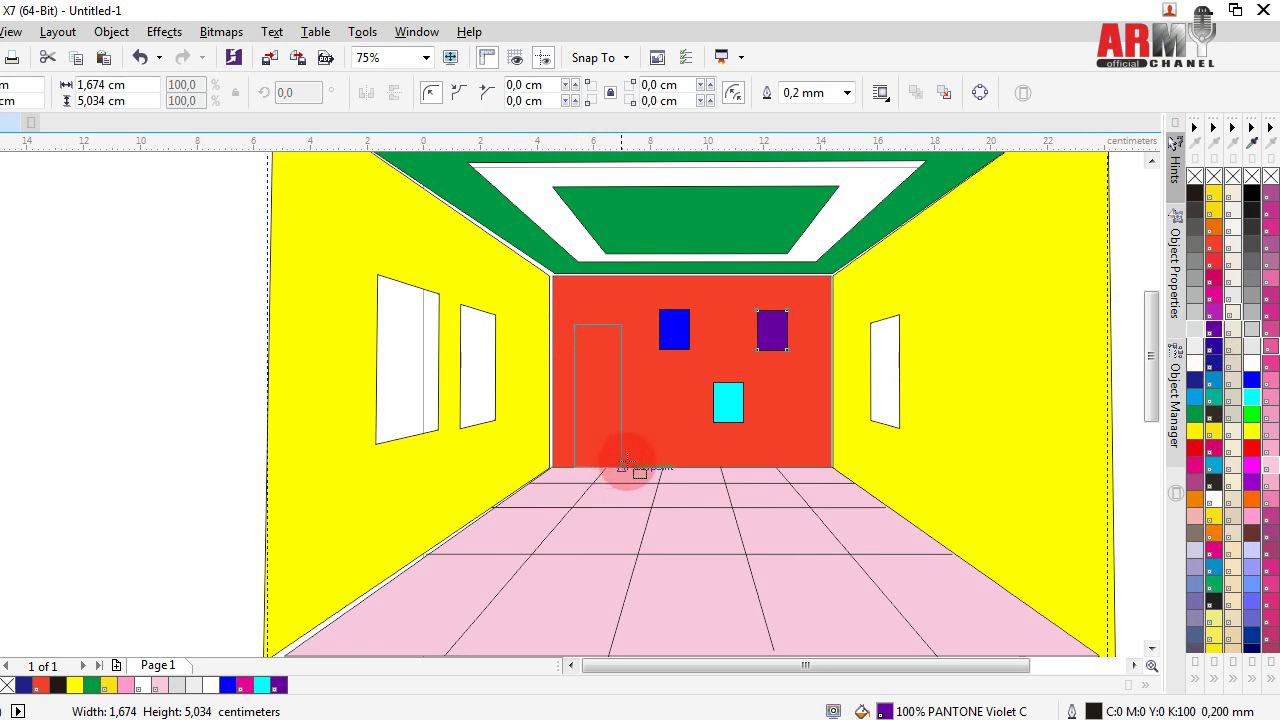
drag(622, 466, 621, 467)
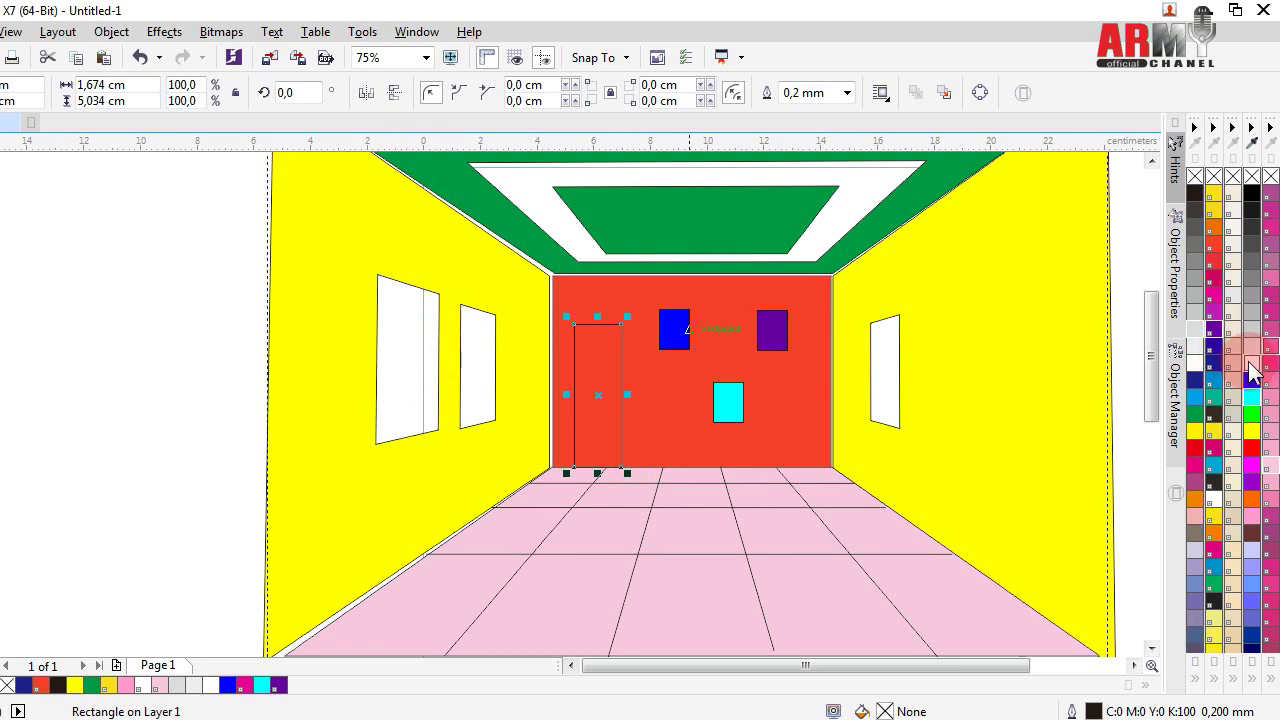
drag(1230, 365, 662, 447)
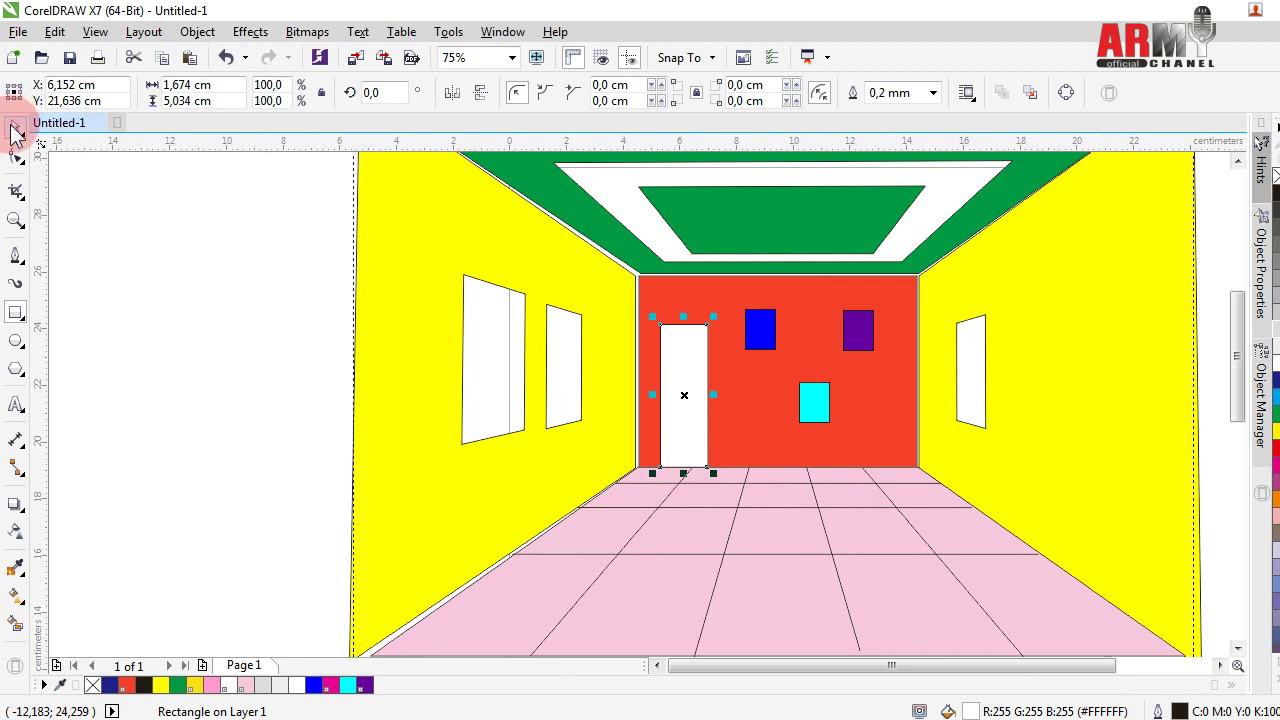
key(space)
click(199, 311)
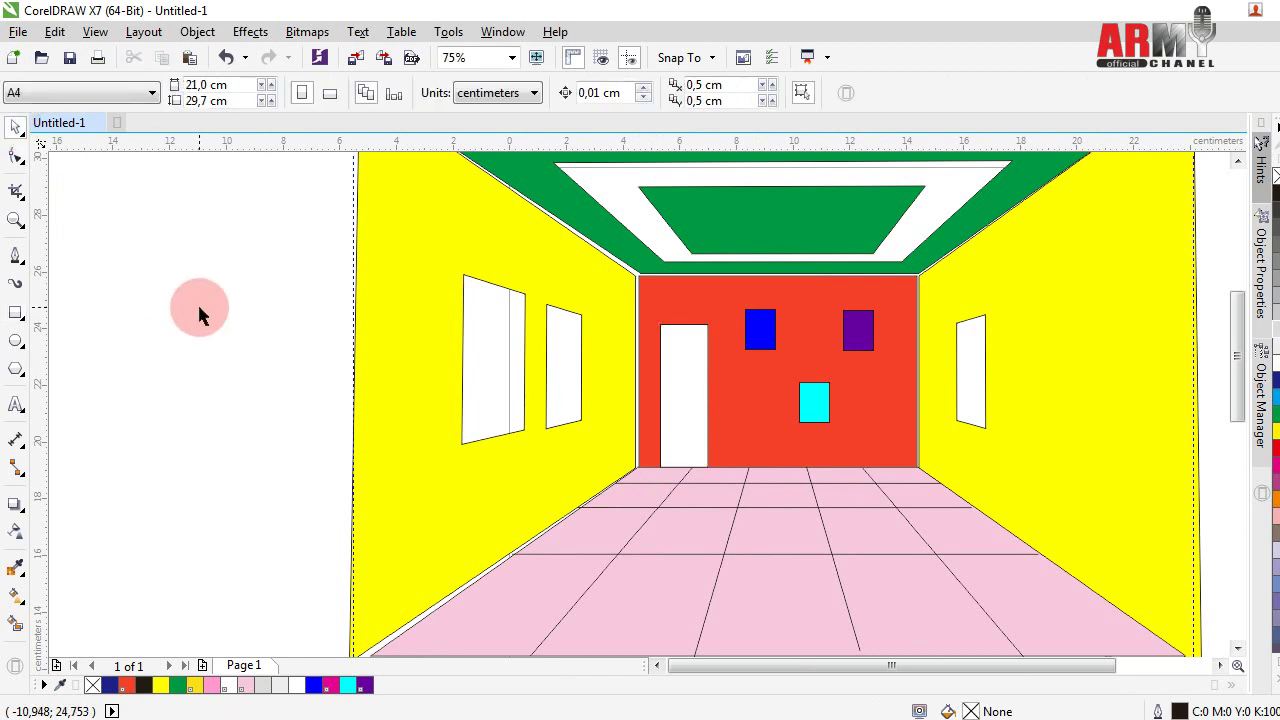
scroll(211, 320, down, 2)
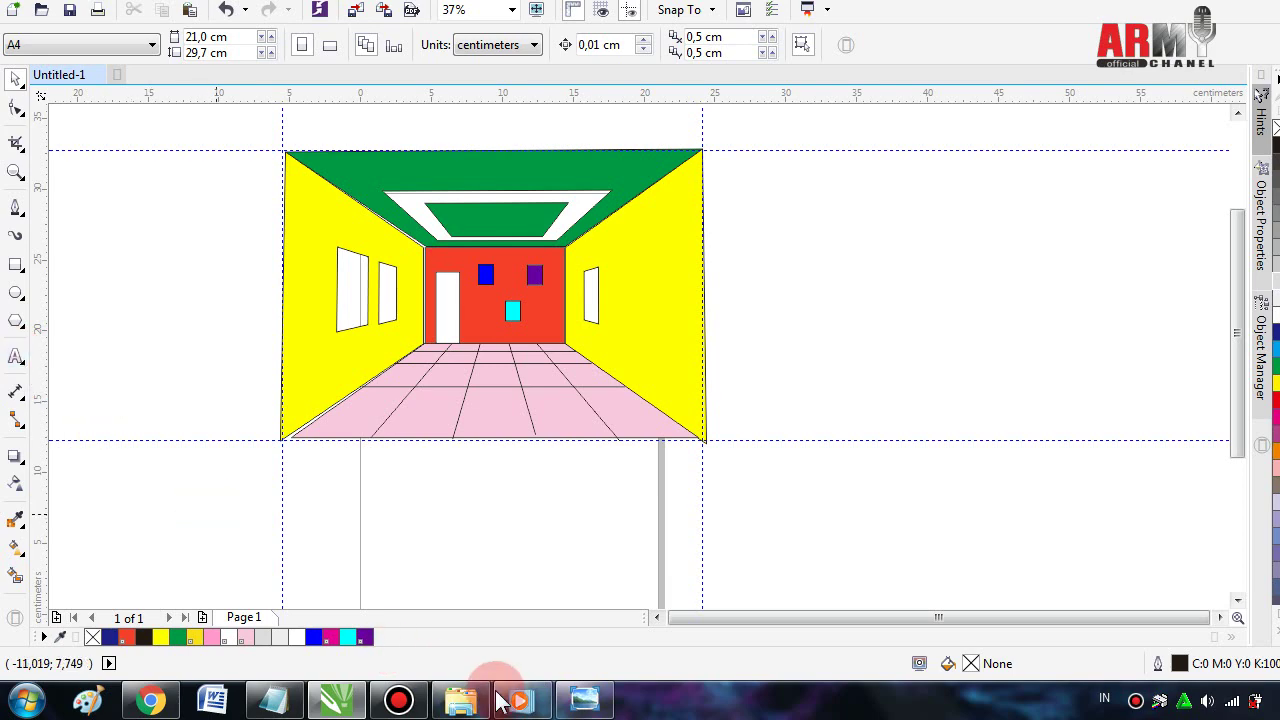
mouse_move(399, 700)
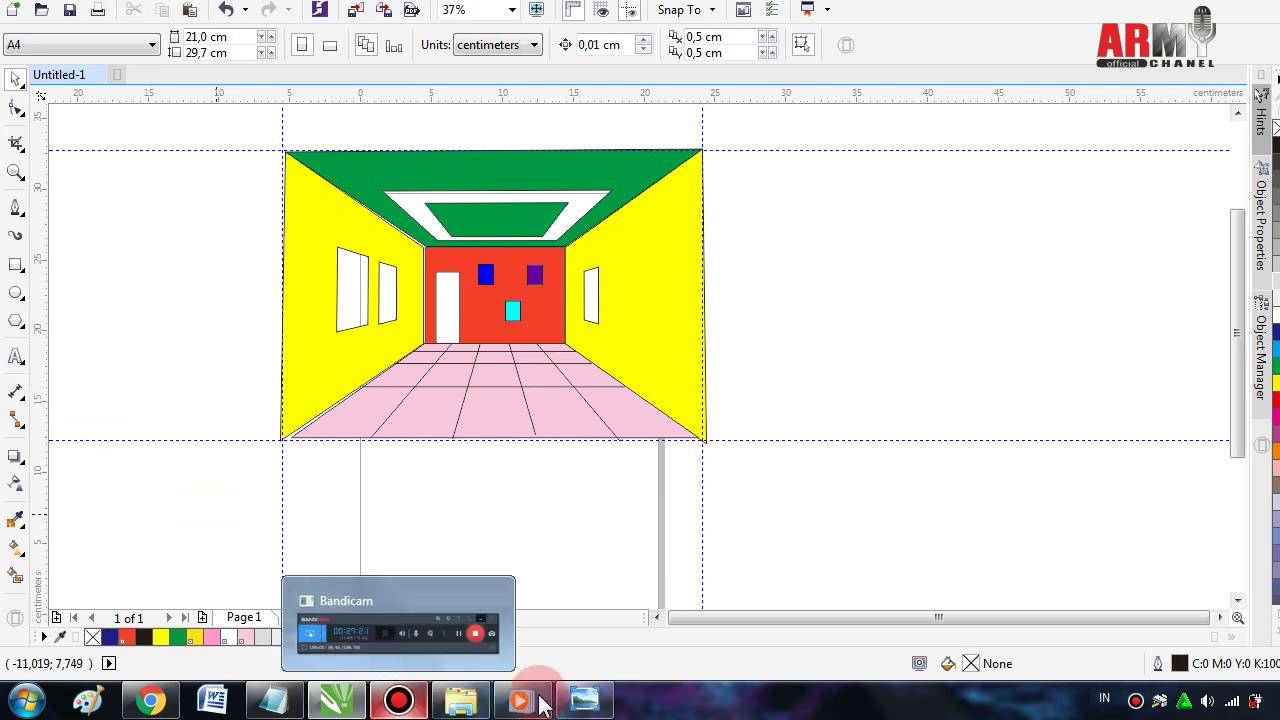
- Bring the header2 channel banner in Windows Photo Viewer to the front
click(585, 703)
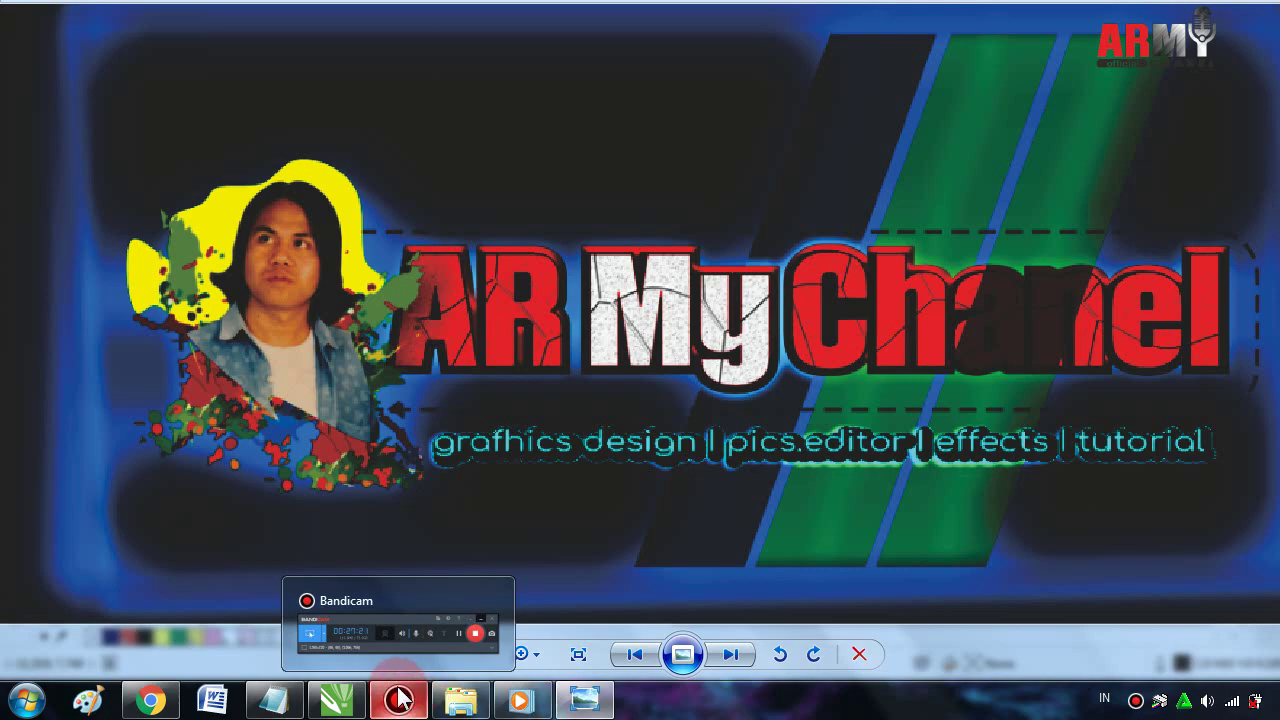
mouse_move(274, 701)
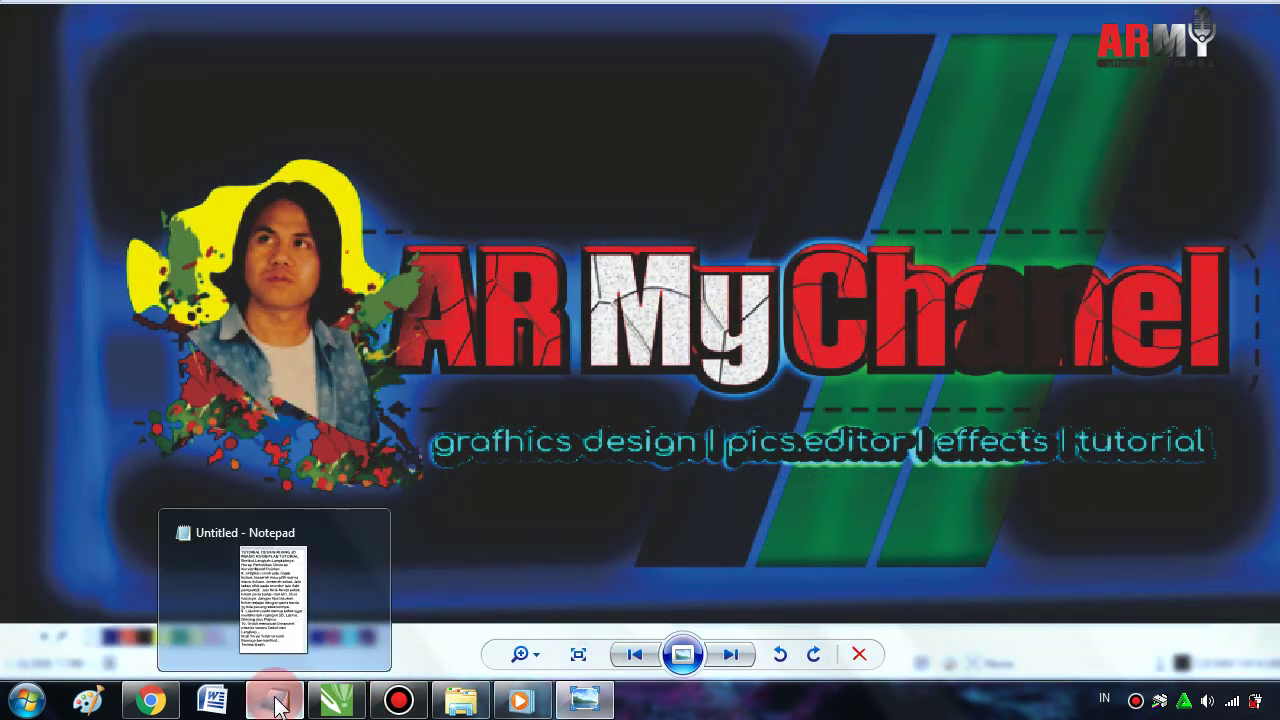
click(278, 705)
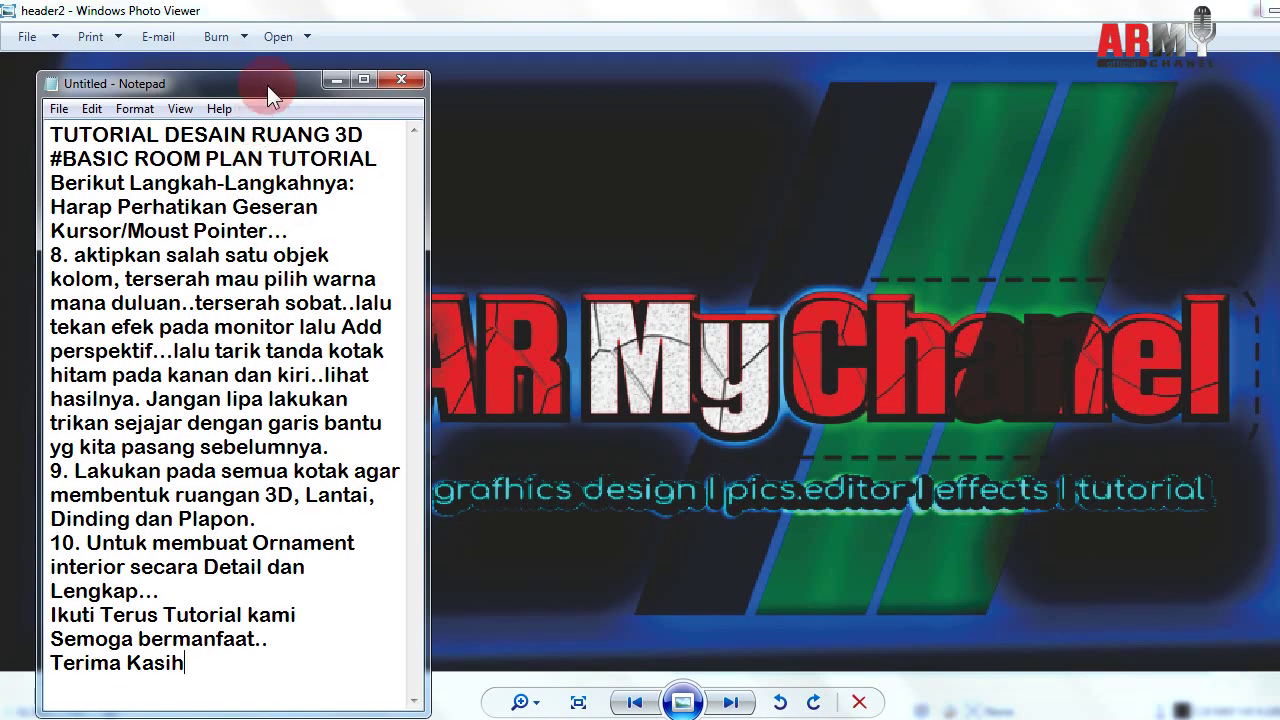
drag(267, 85, 712, 53)
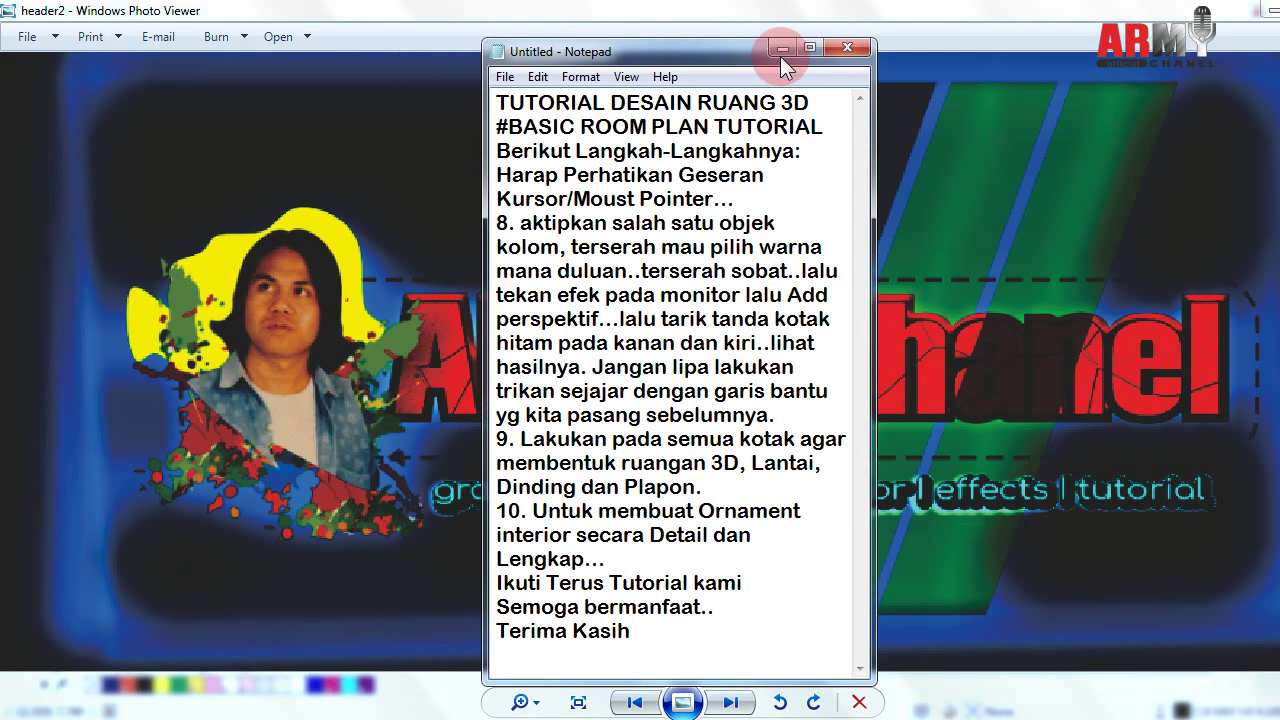
click(810, 48)
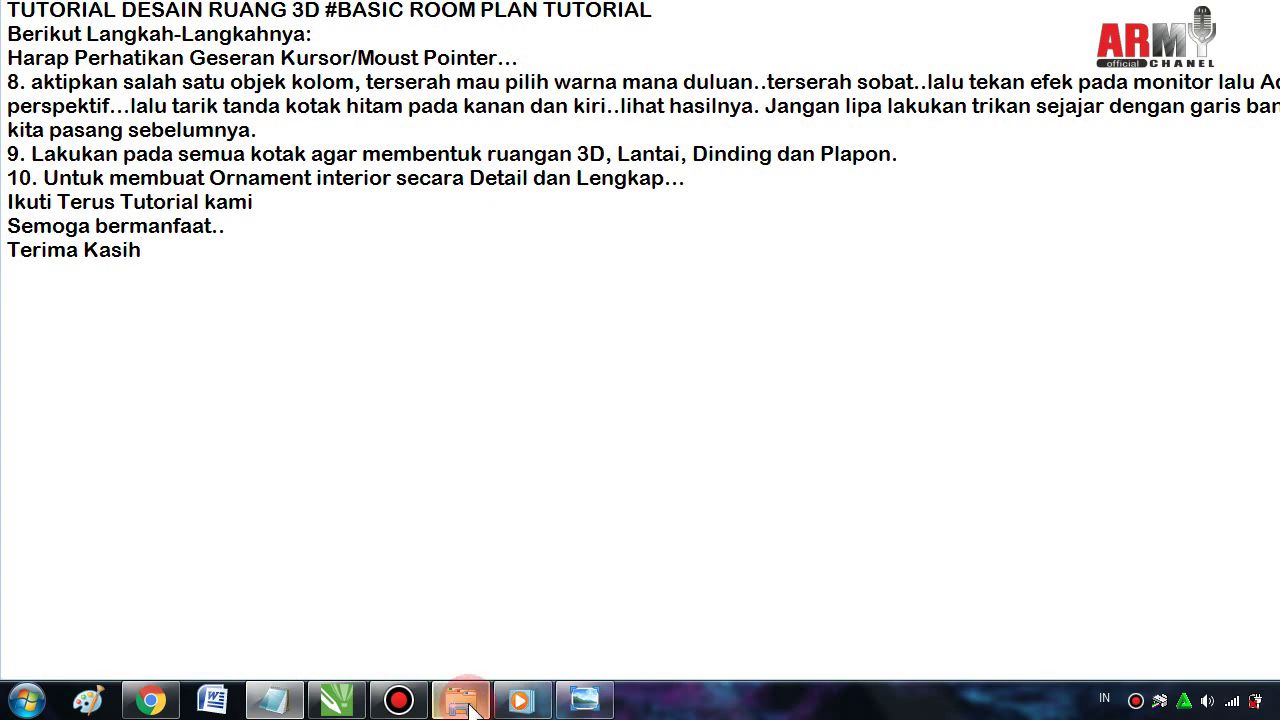
click(590, 702)
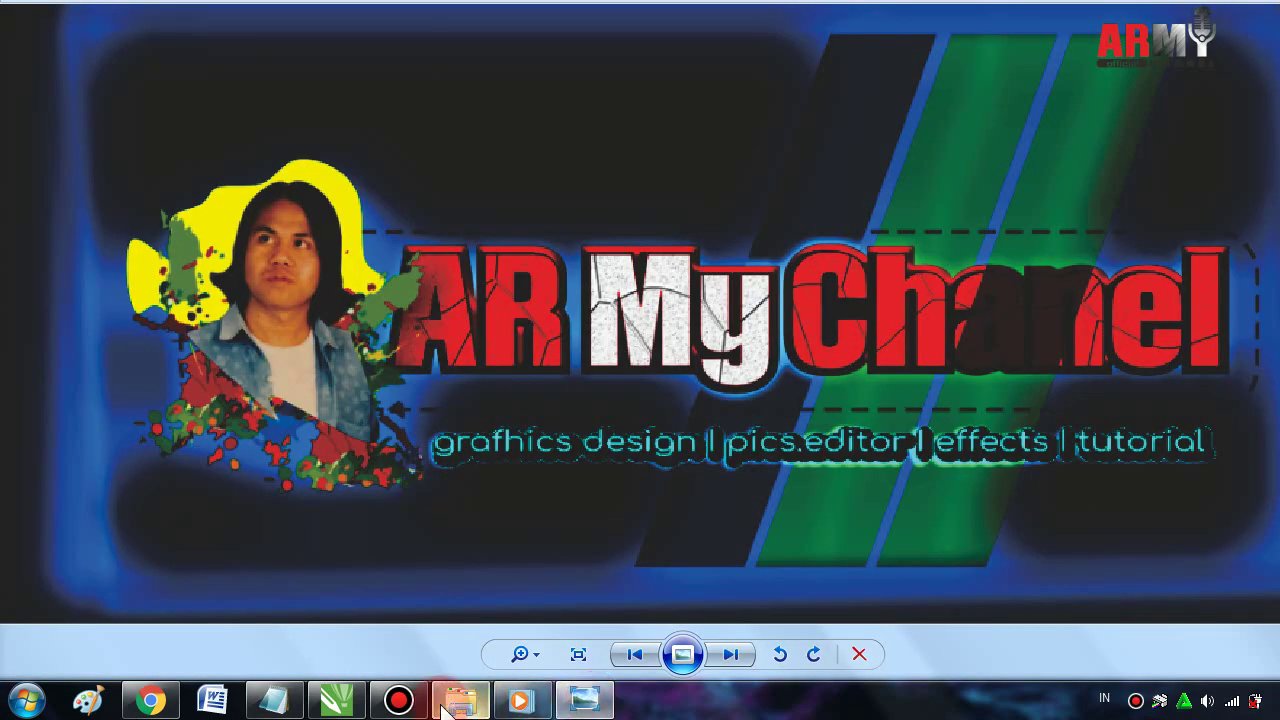
click(288, 703)
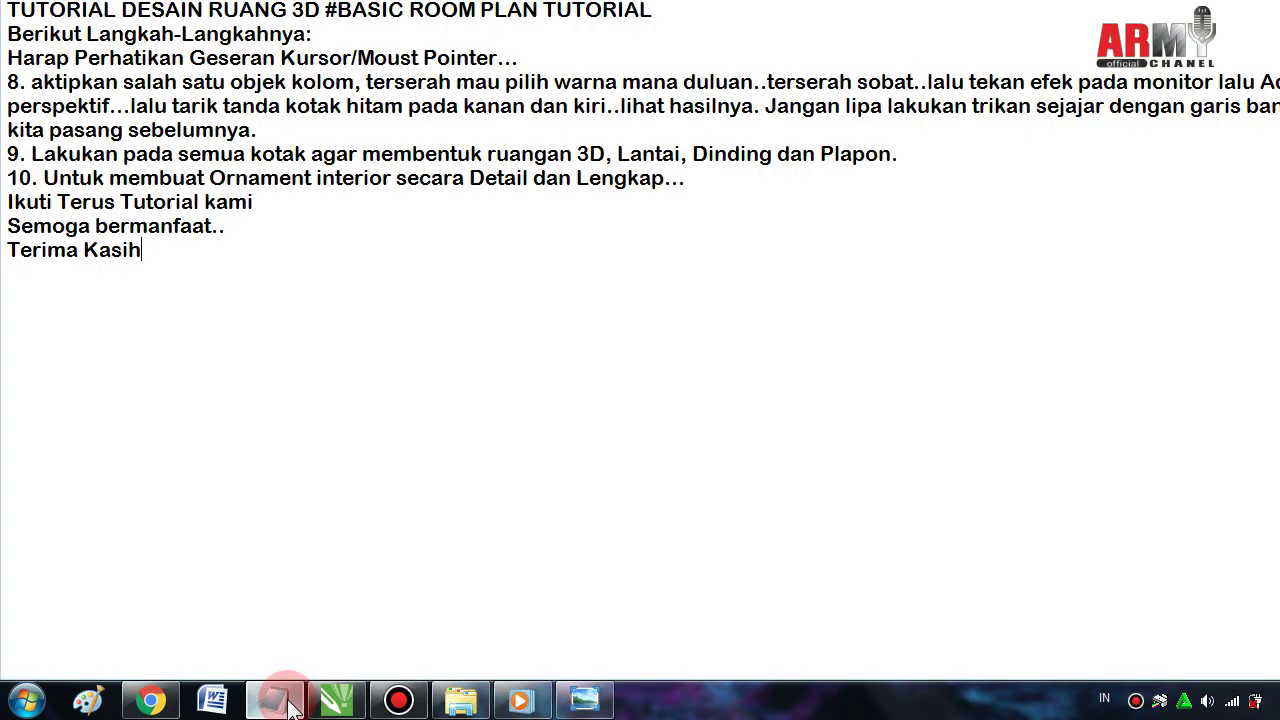
click(522, 702)
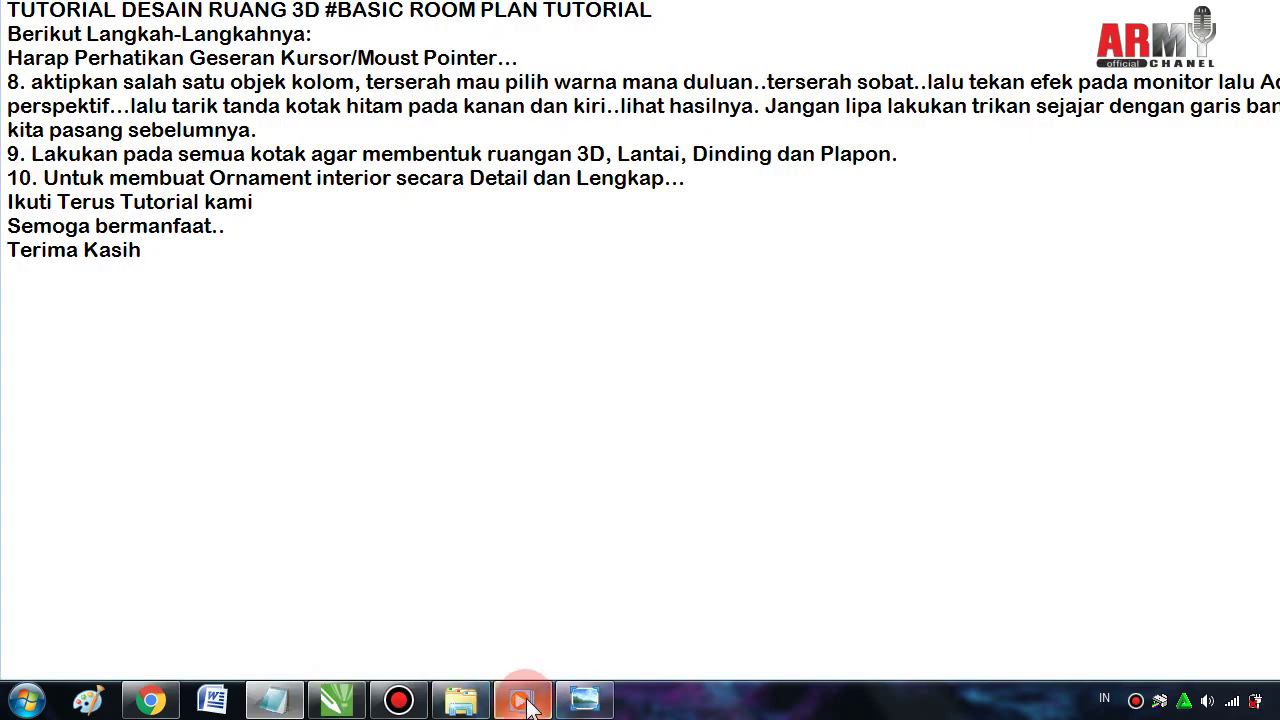
click(588, 702)
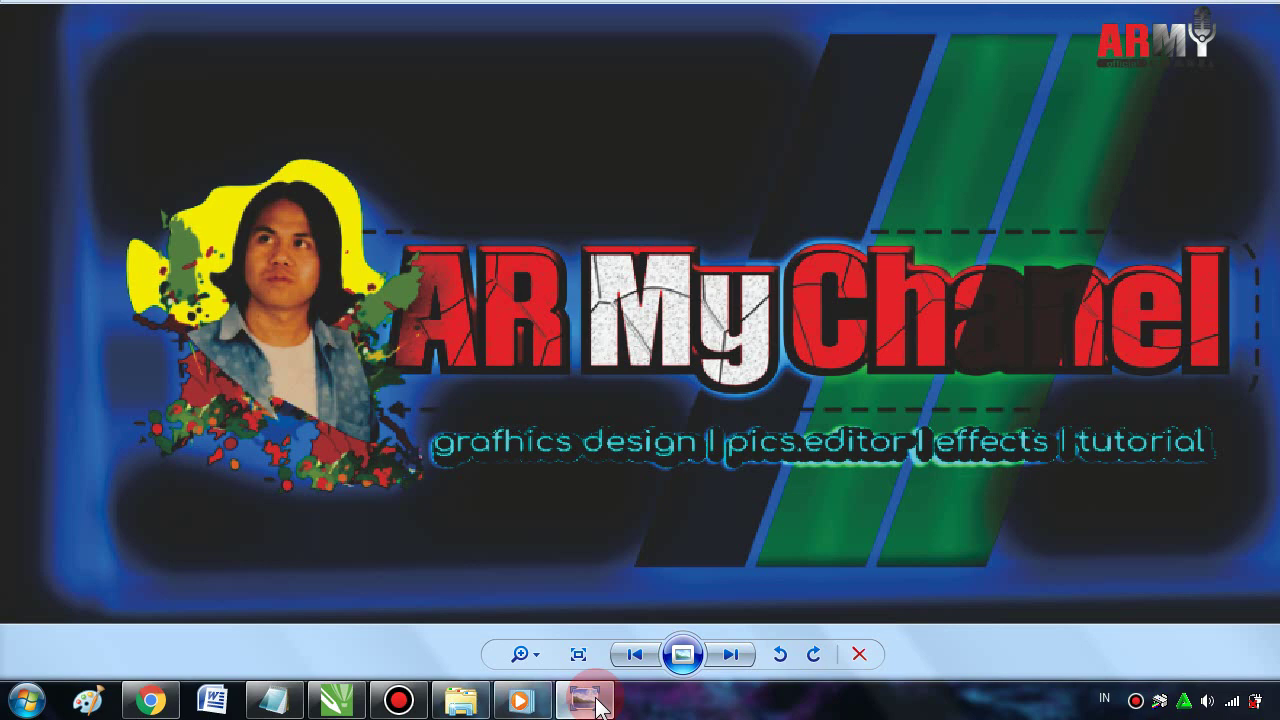
click(476, 707)
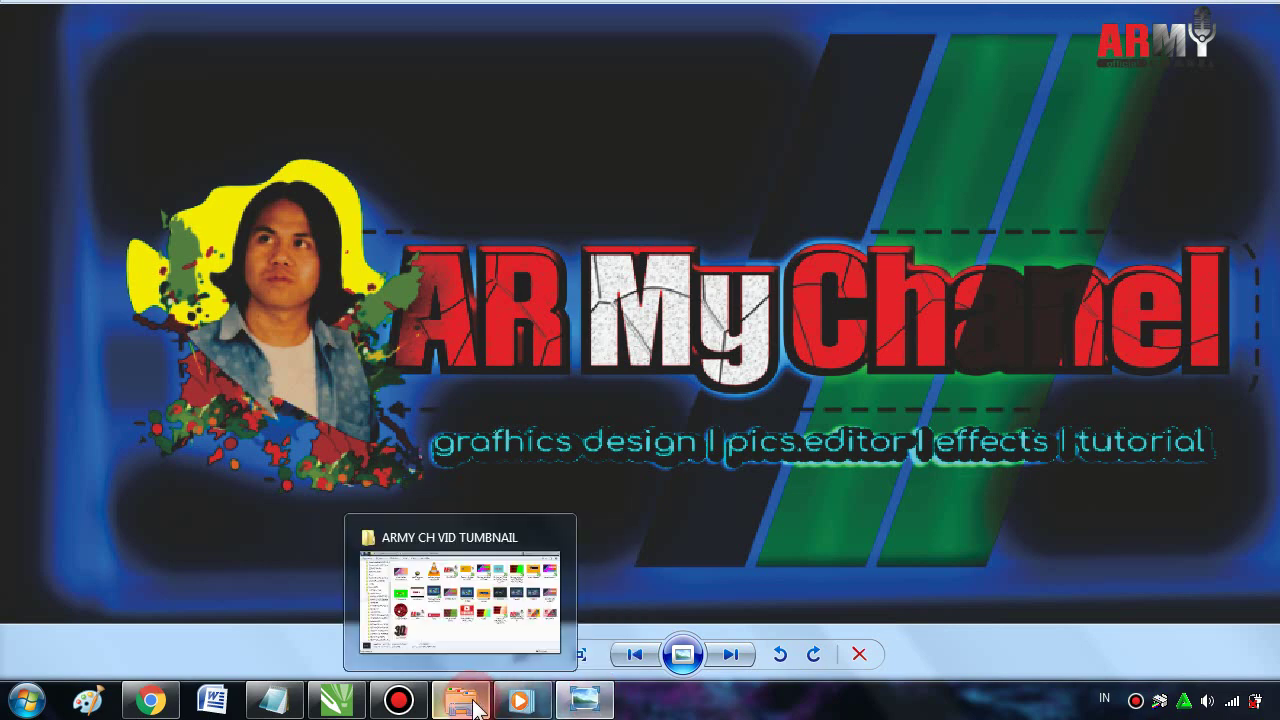